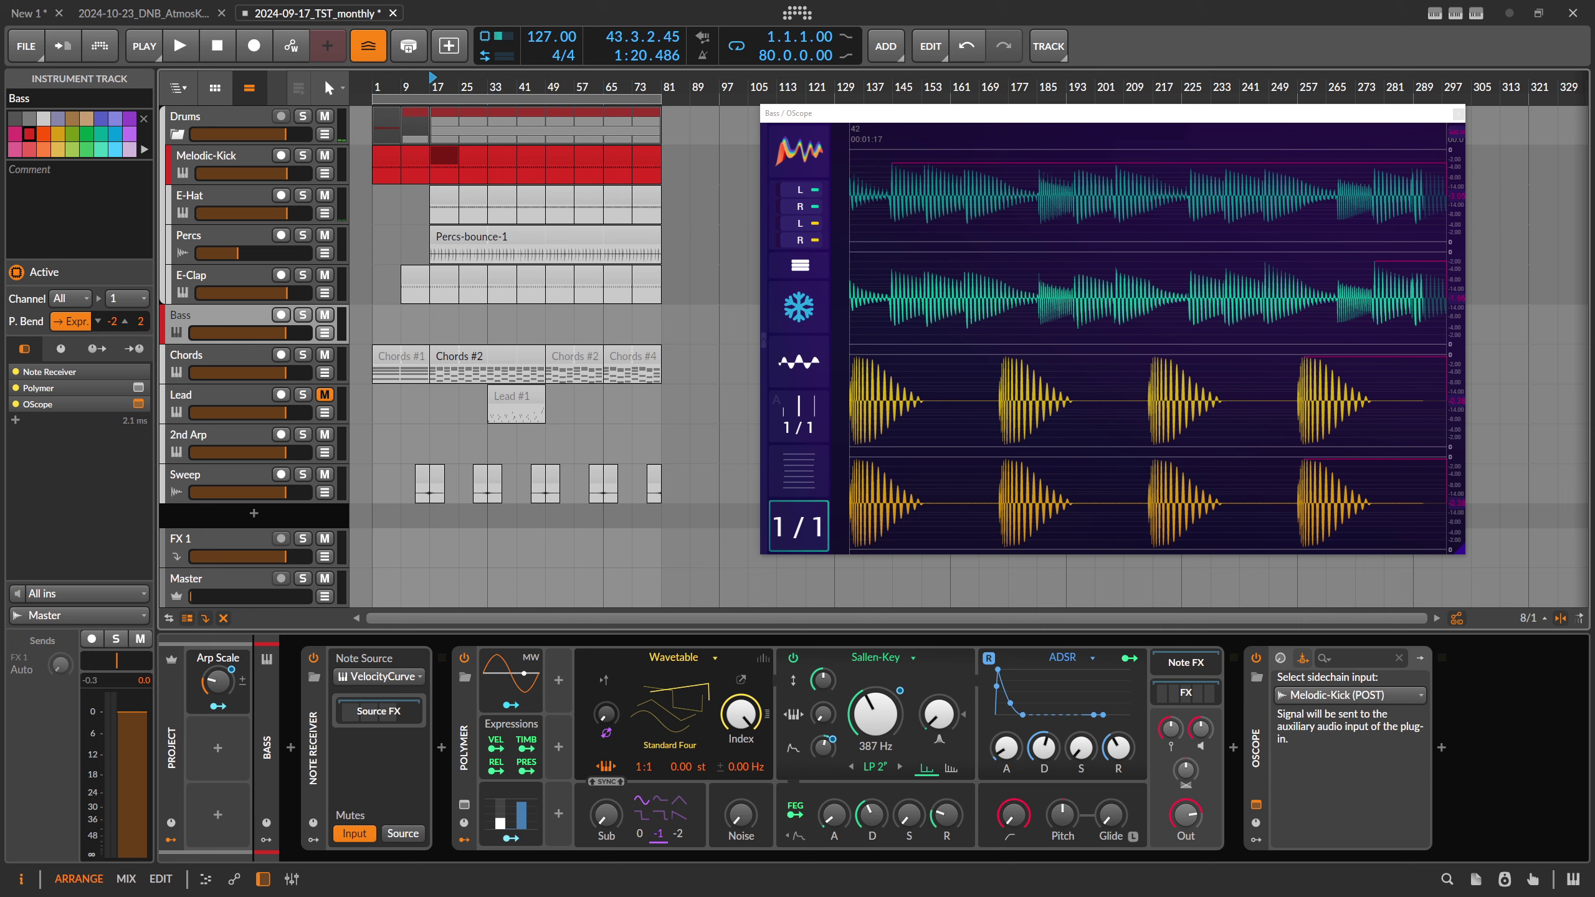
- Bring Firefox forward and scroll the 'The Most Surgical Way To Sidechain in 2022' video page
key(alt+Tab)
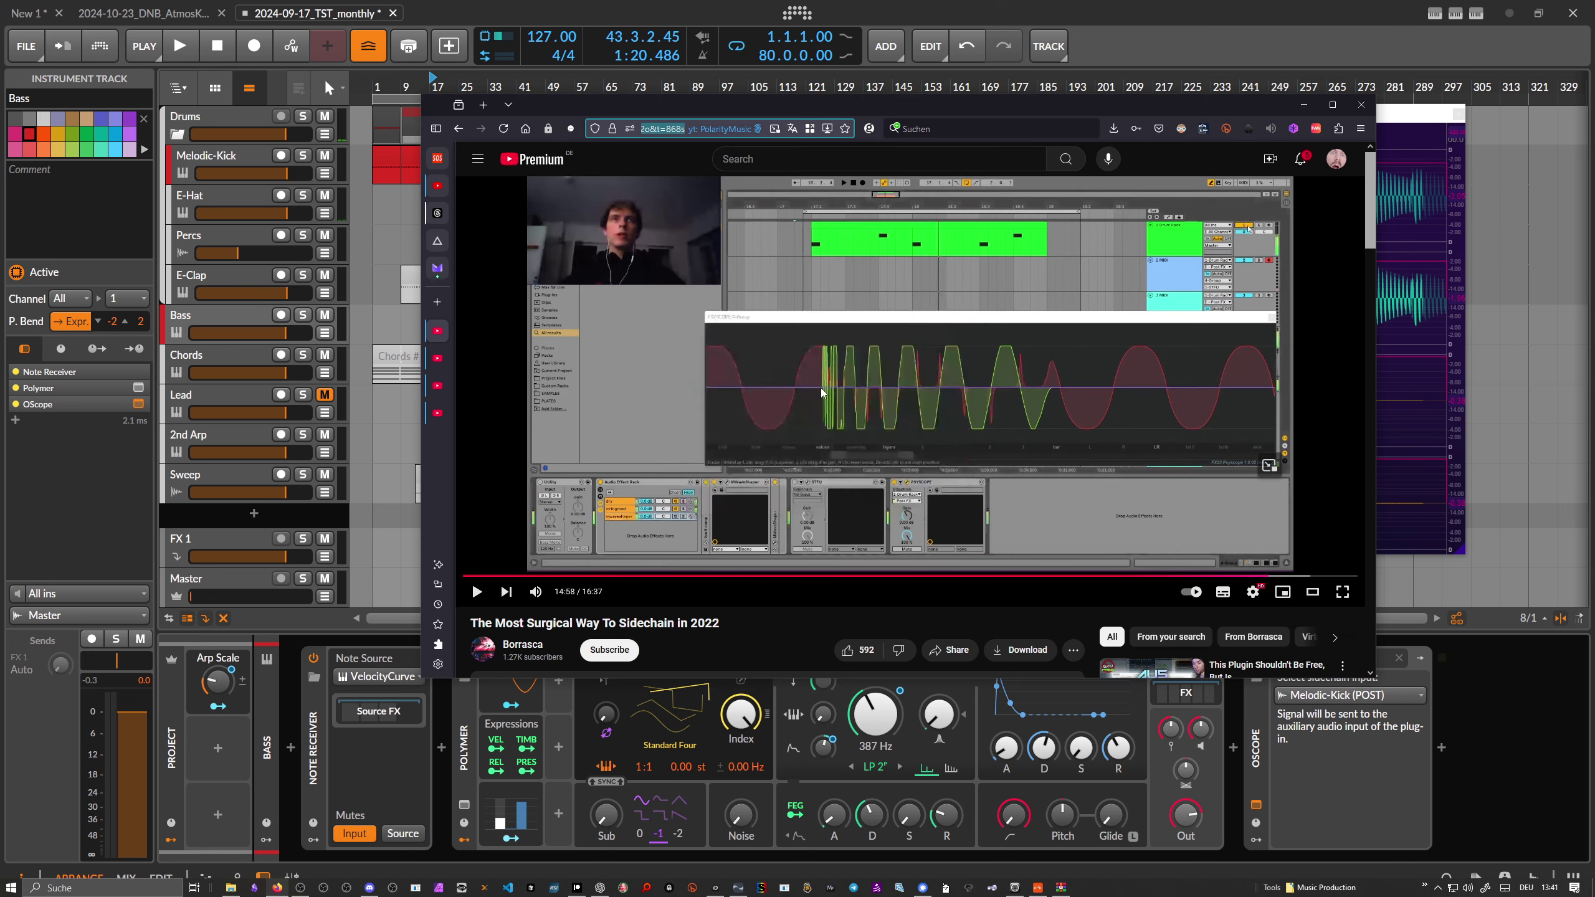
scroll(820, 388, down, 2)
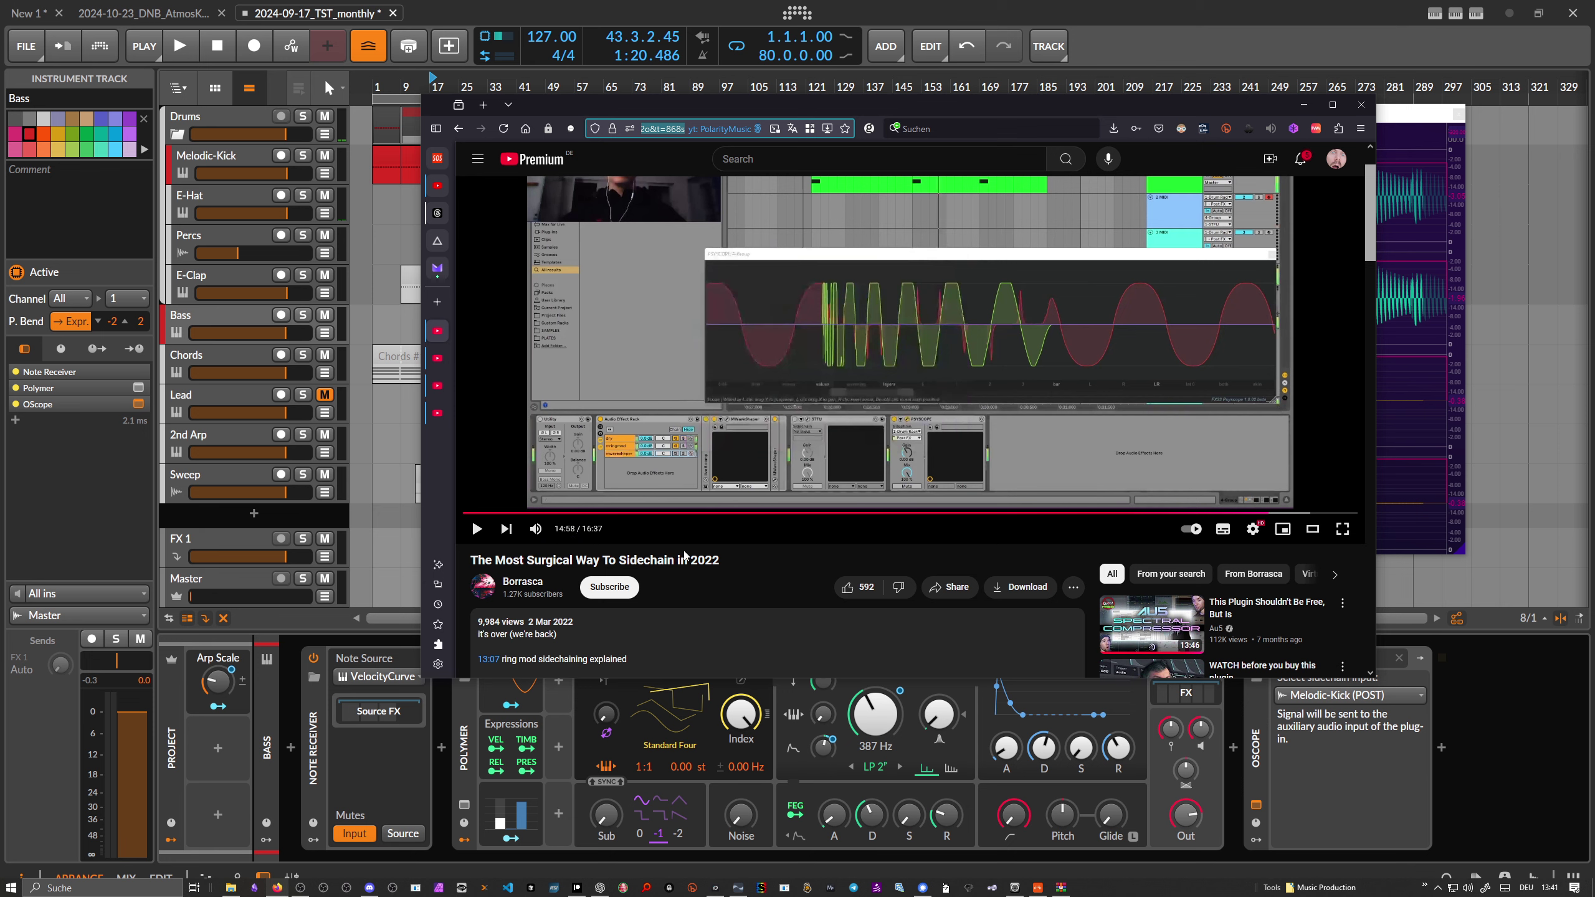
scroll(683, 551, down, 2)
scroll(685, 550, up, 4)
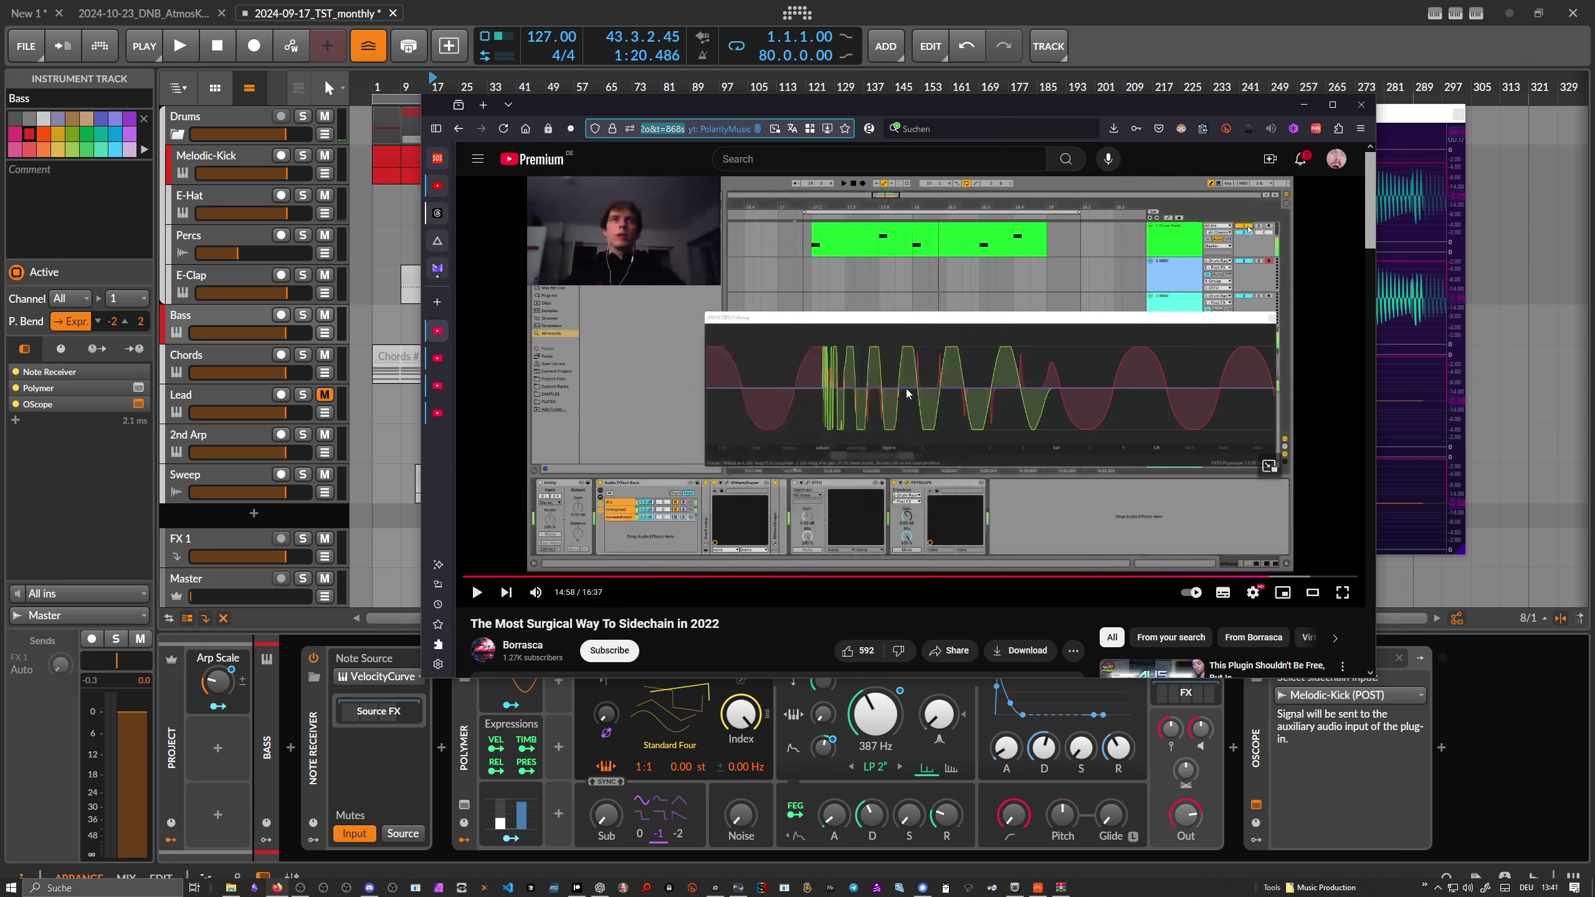
- Browse the TildeSounds and Borrasca Sidechainer videos, ending on the RMSC ring-mod sidechain plugin video
click(438, 358)
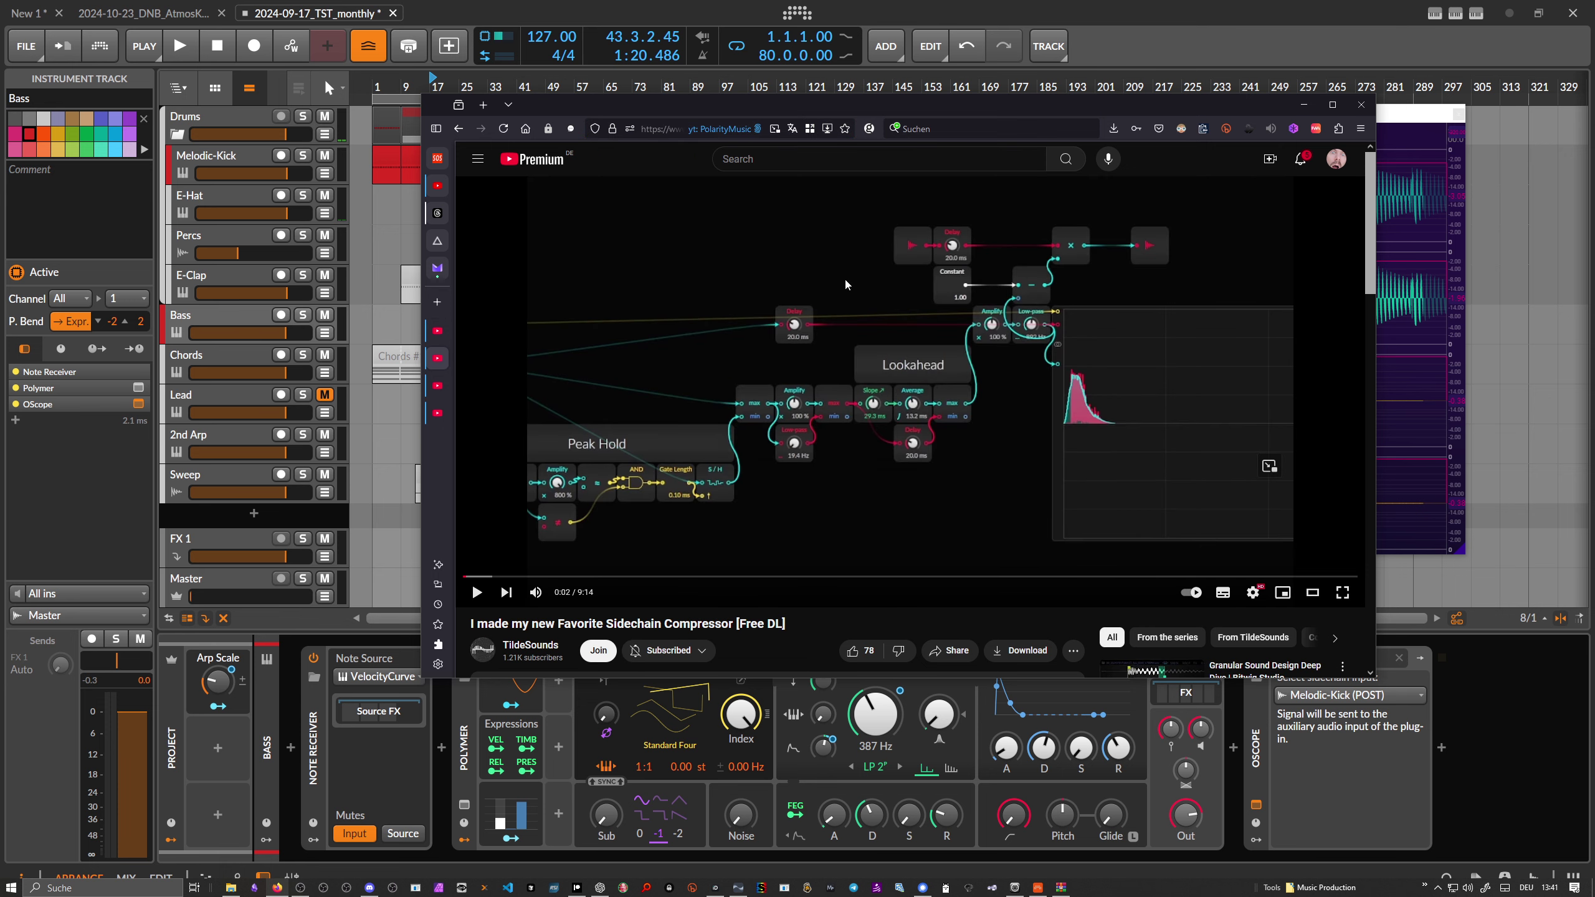
scroll(663, 419, down, 1)
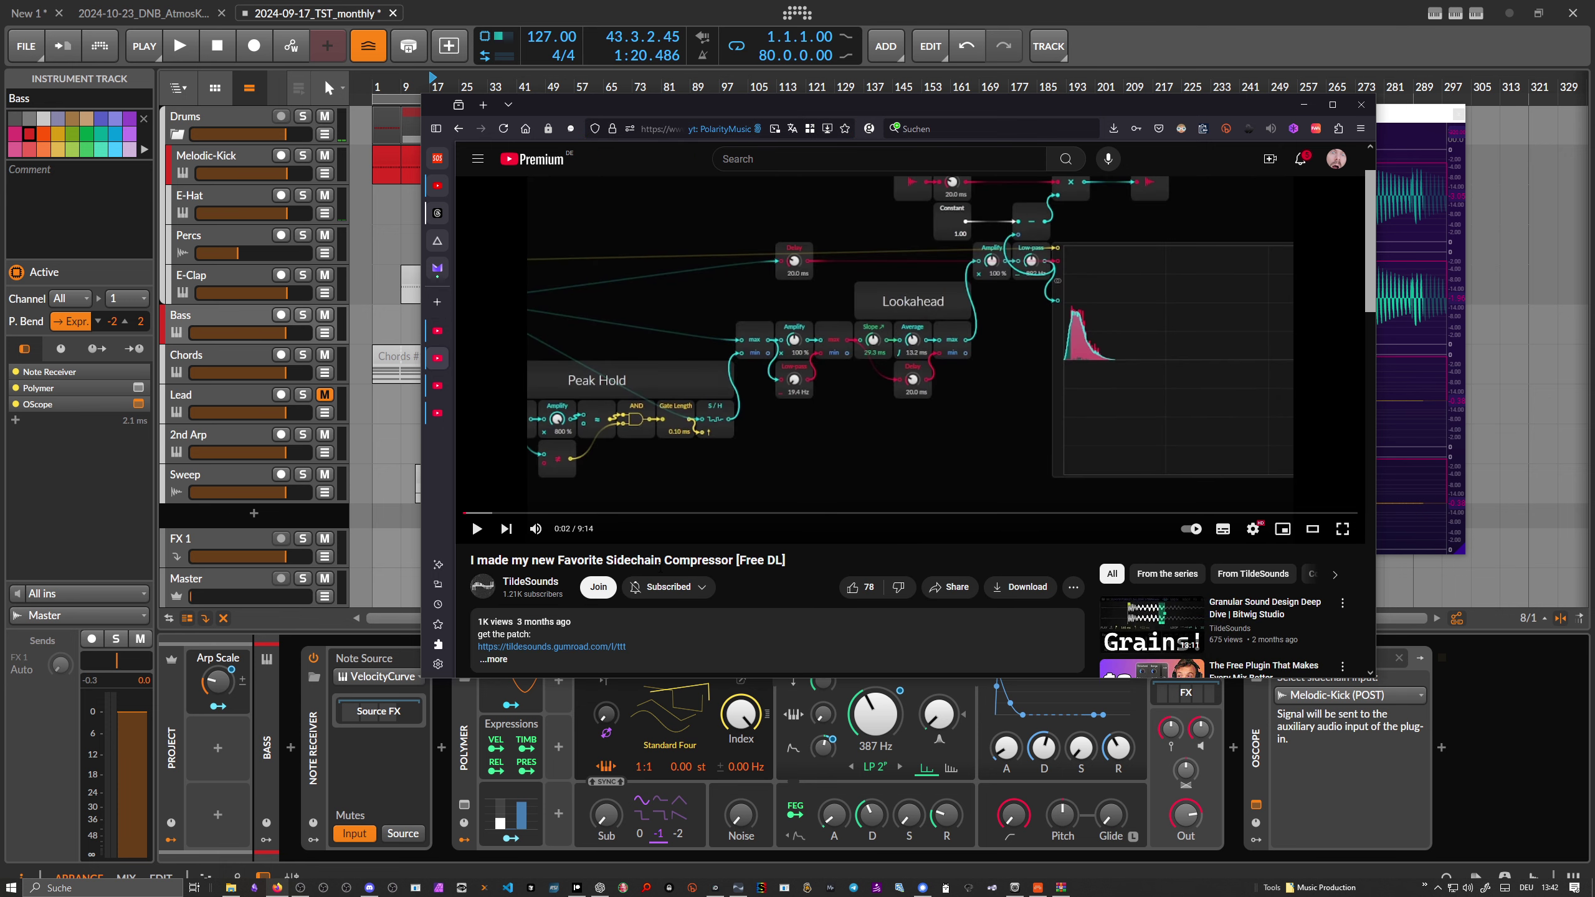
scroll(702, 572, down, 1)
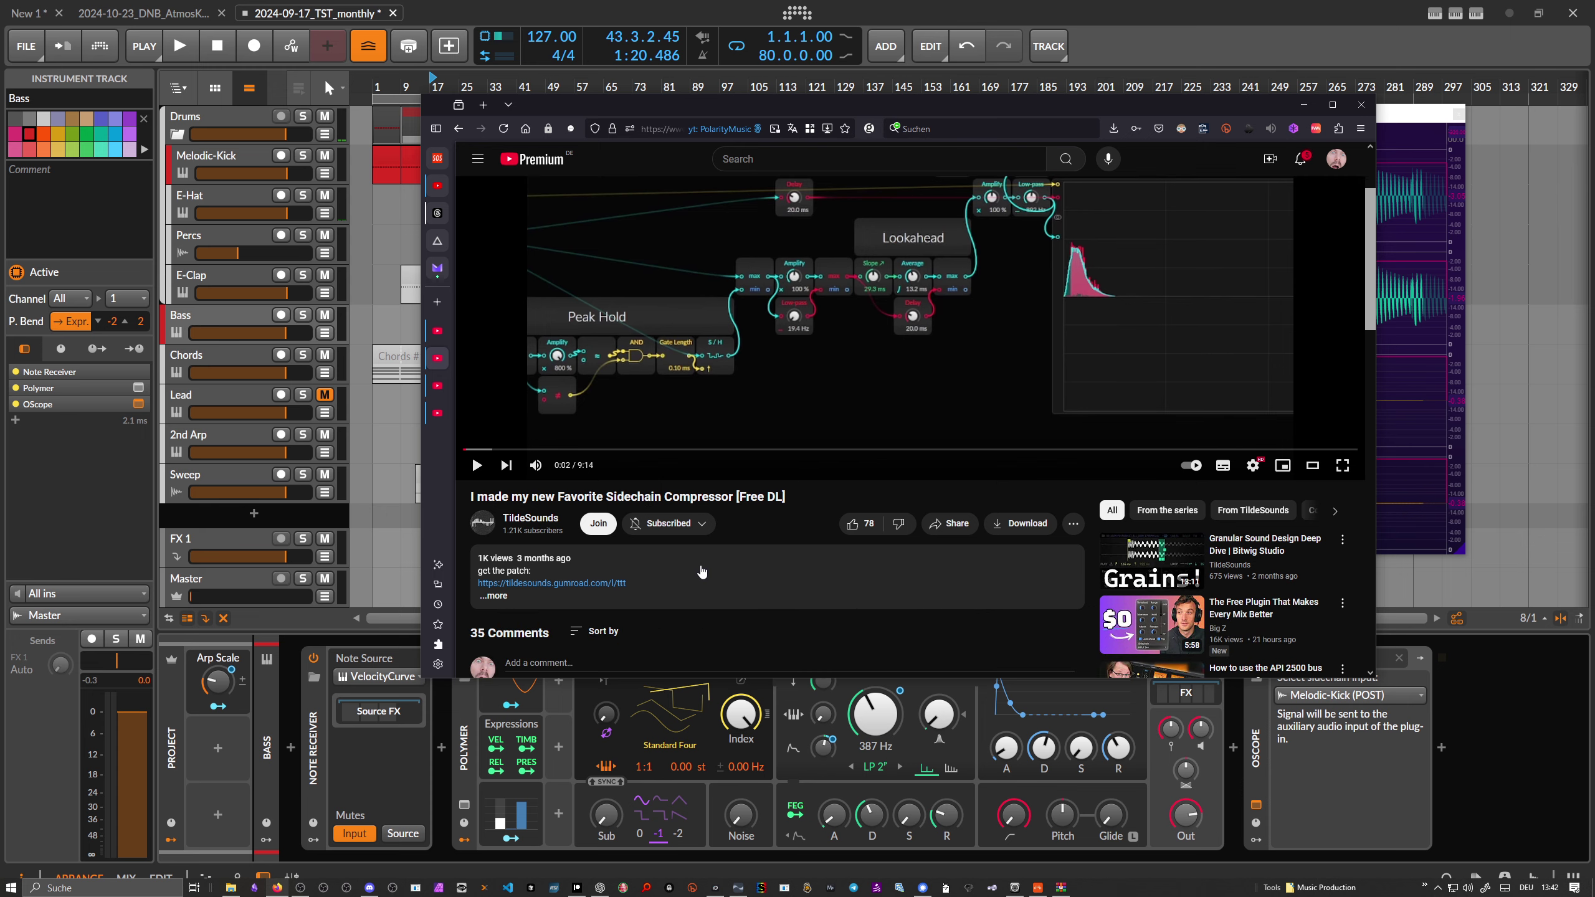
scroll(700, 566, down, 1)
scroll(700, 566, up, 3)
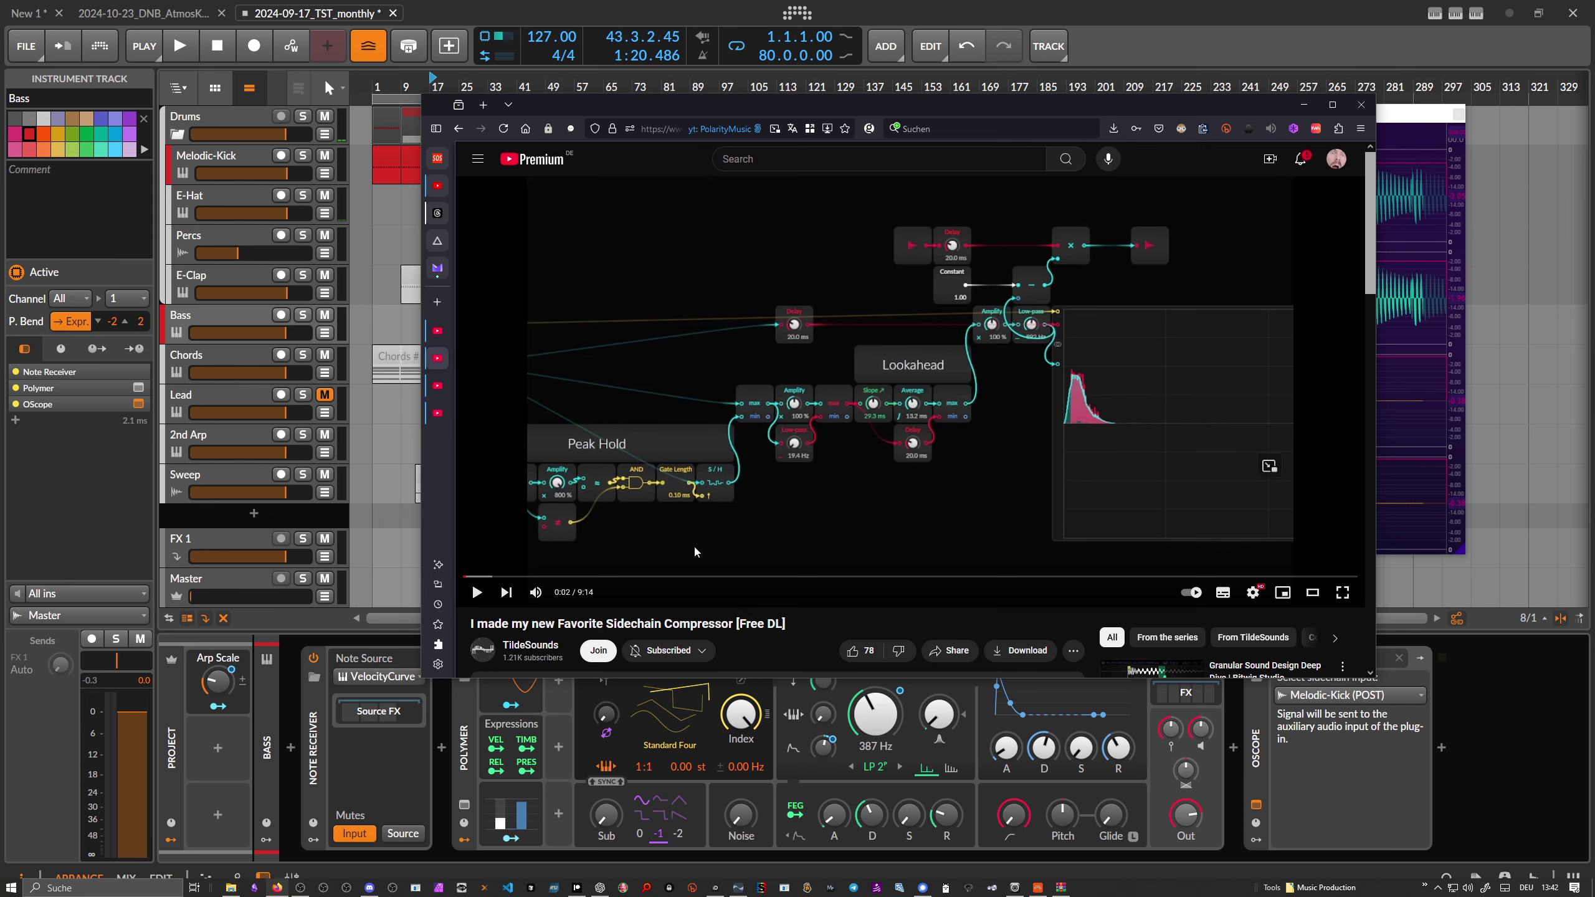
scroll(691, 552, down, 3)
scroll(700, 563, up, 3)
click(438, 385)
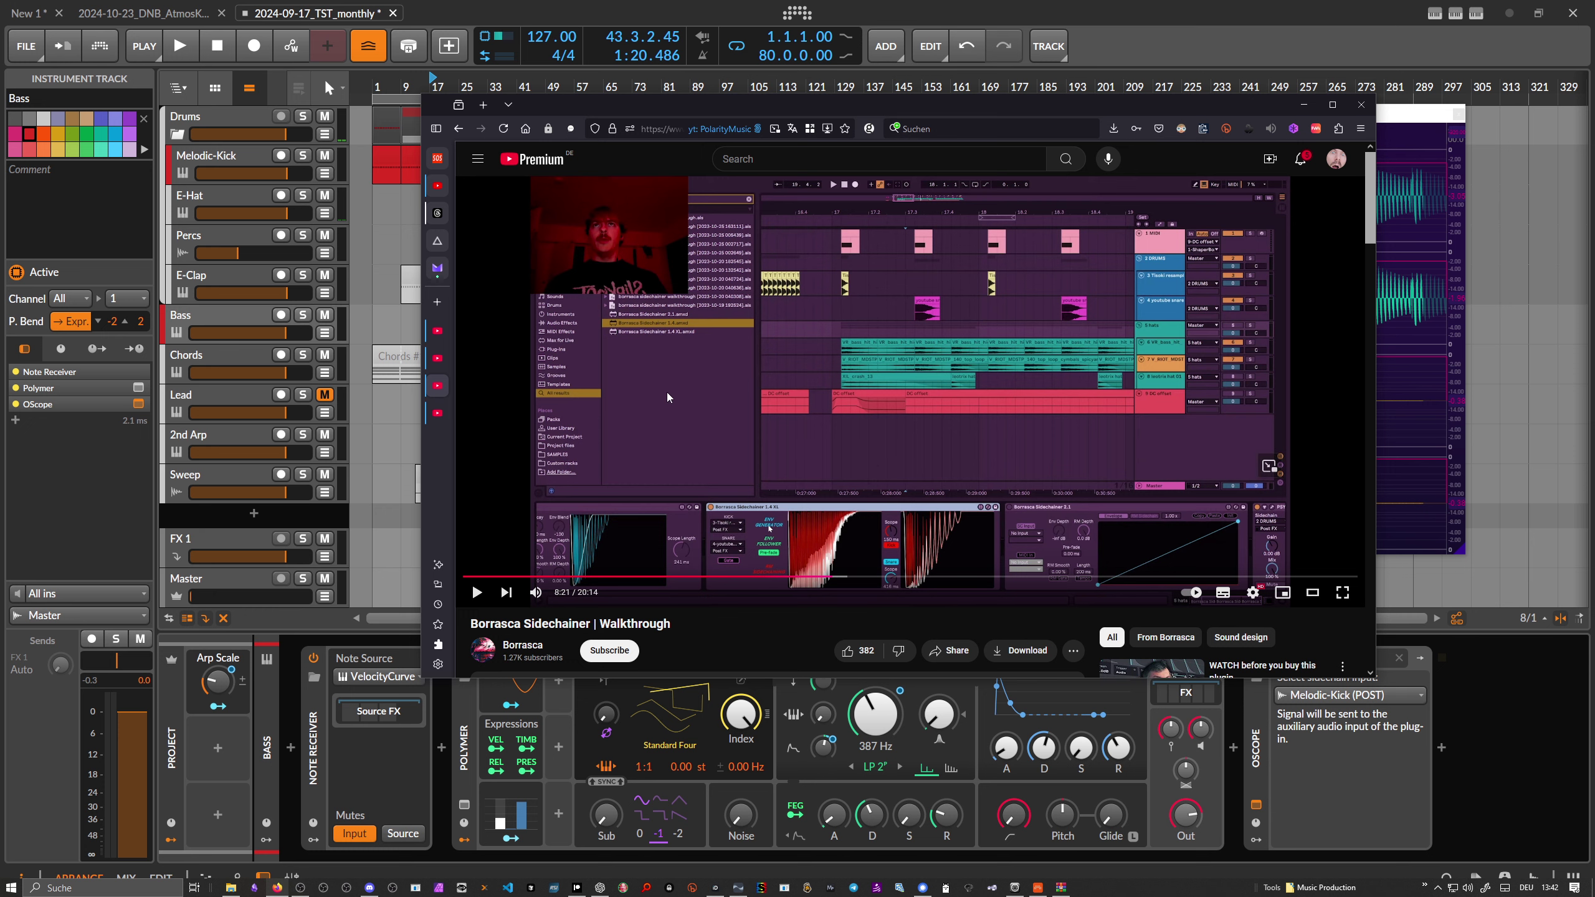
click(437, 413)
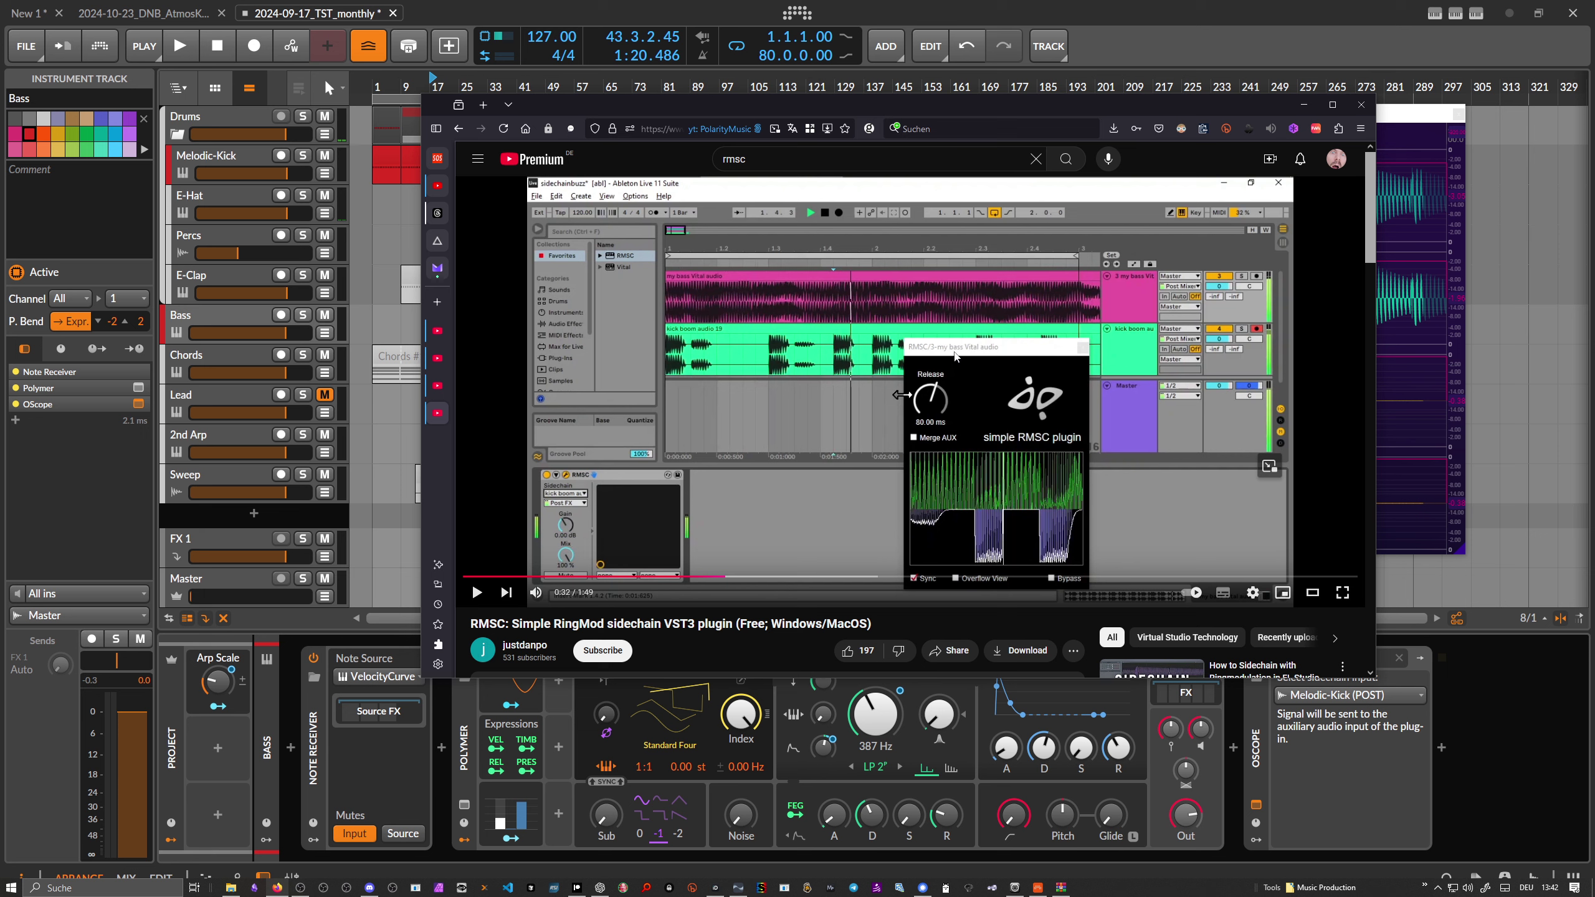
- Revisit the surgical sidechain and RMSC videos, then minimise Firefox to get back to Bitwig
click(438, 331)
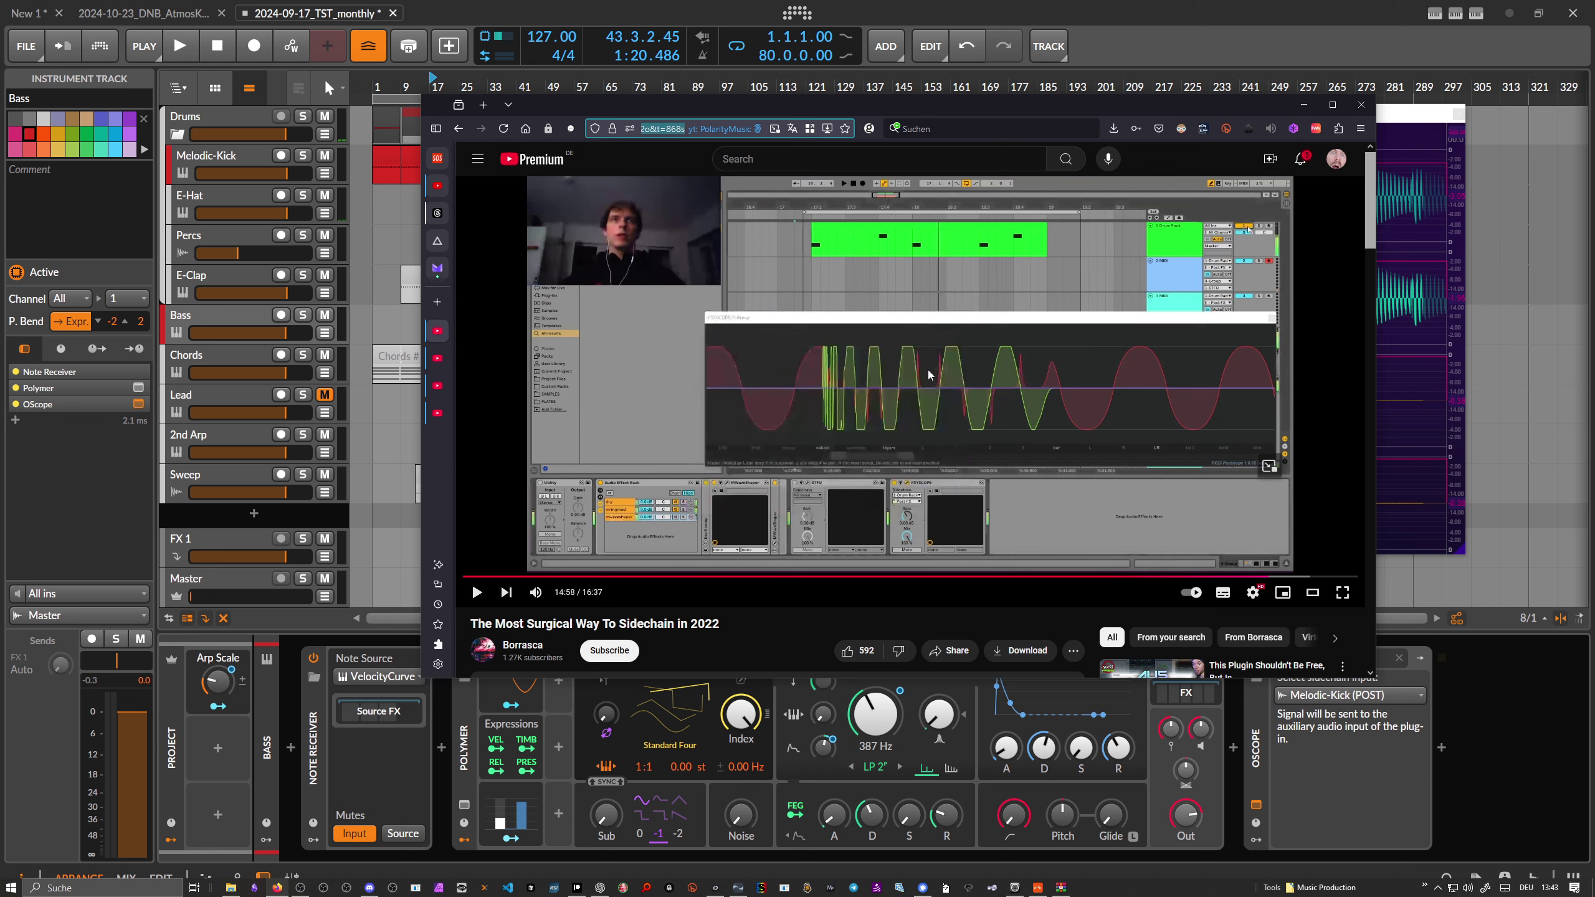
click(437, 413)
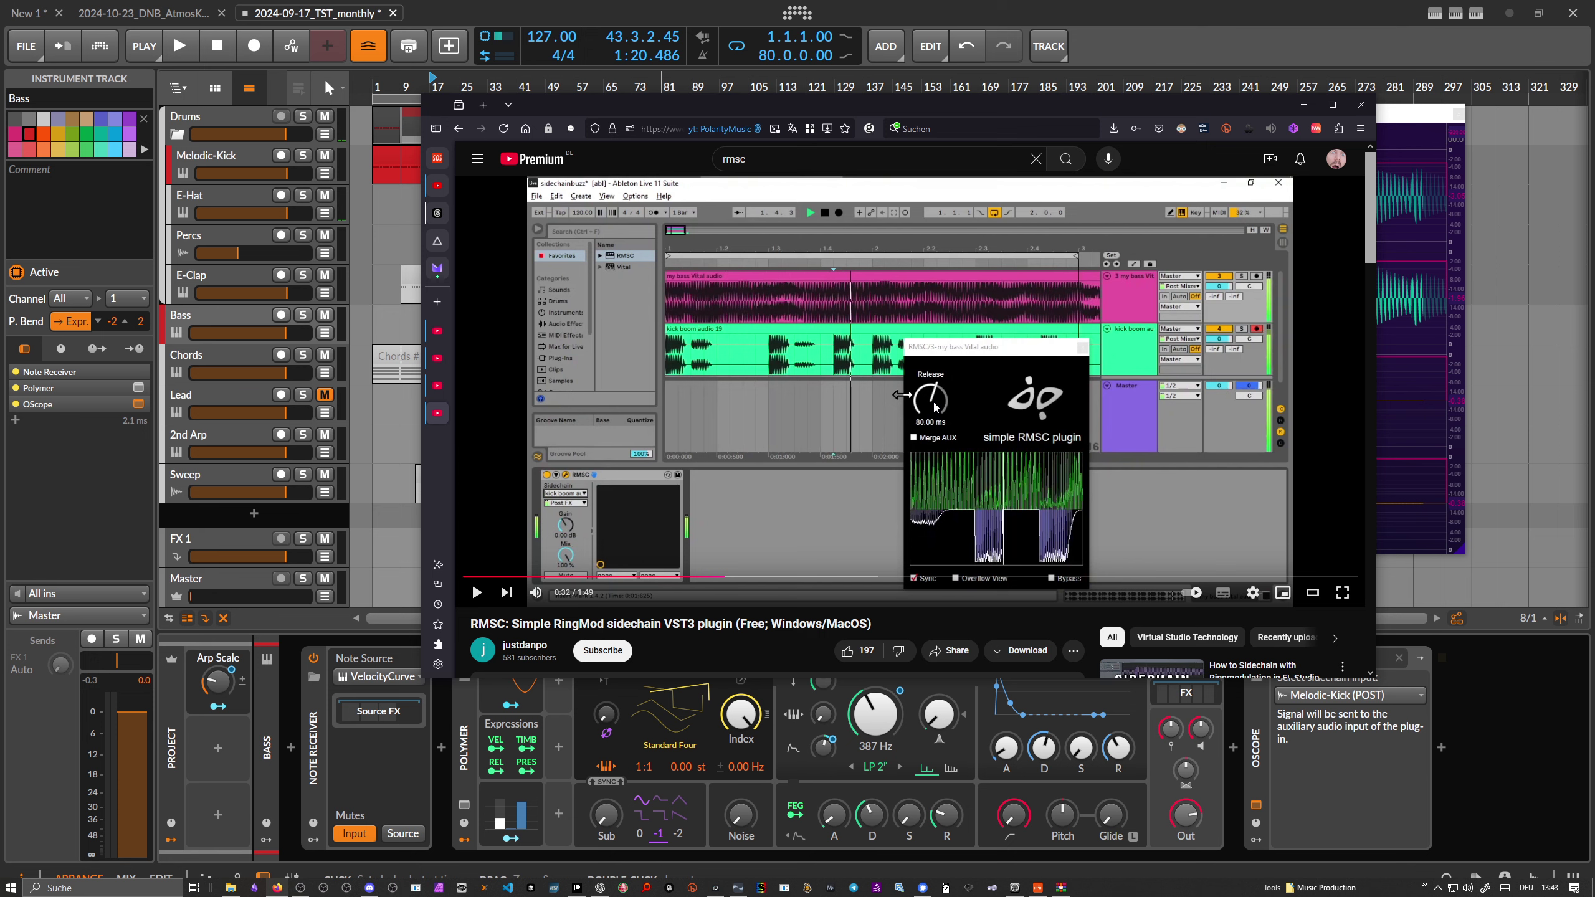
click(952, 11)
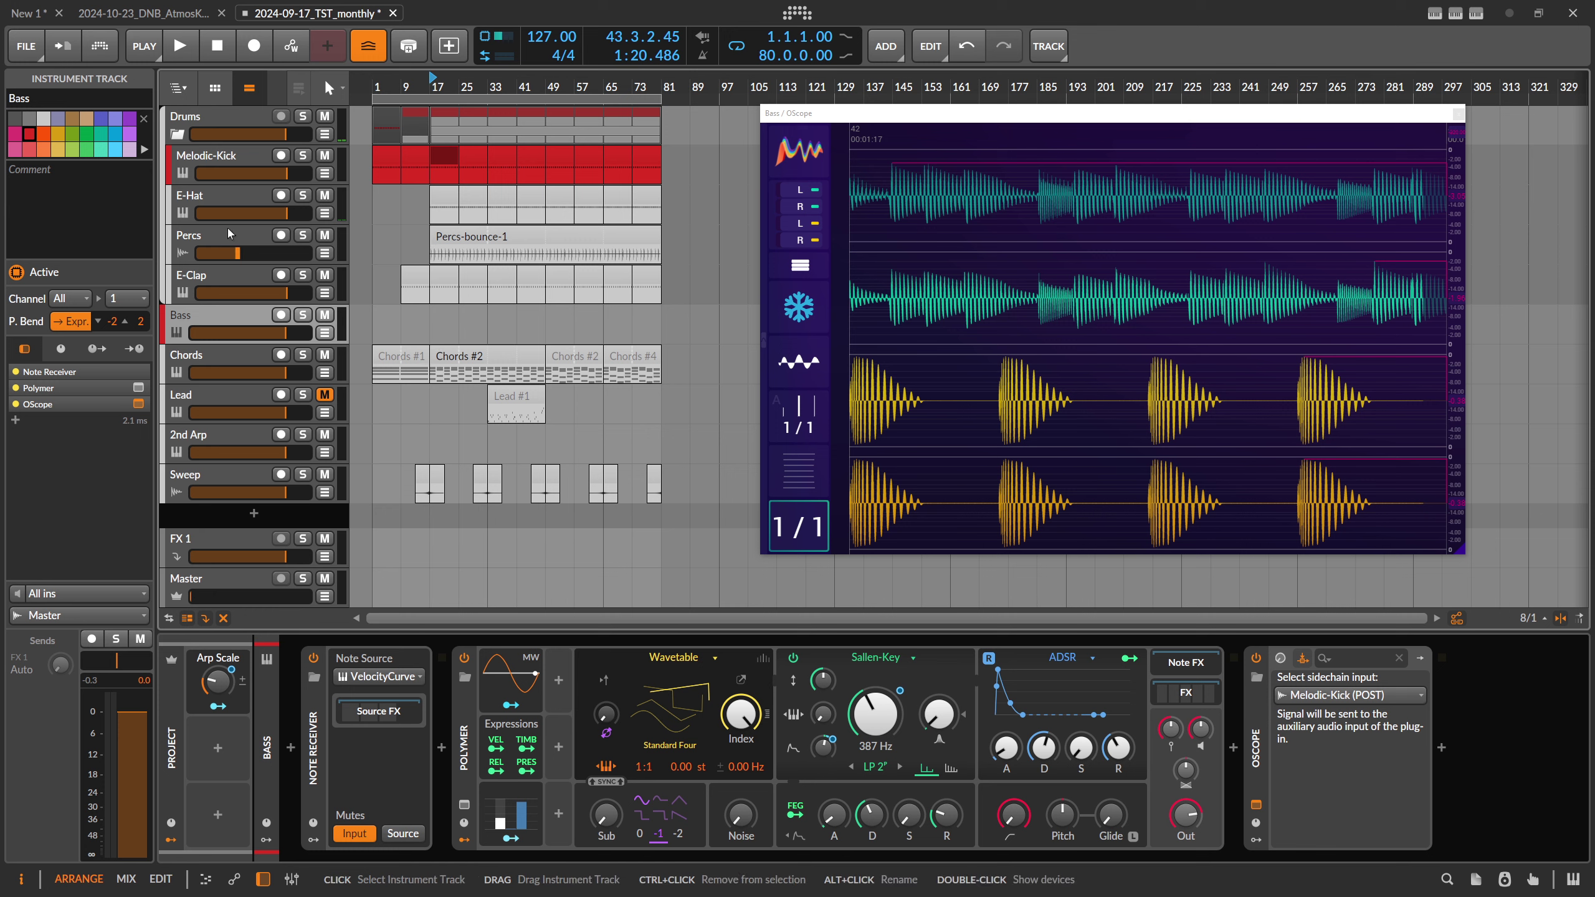
- Check Melodic-Kick, return to Bass, unfreeze the OSCope and lower Master to about -54 dB
click(226, 156)
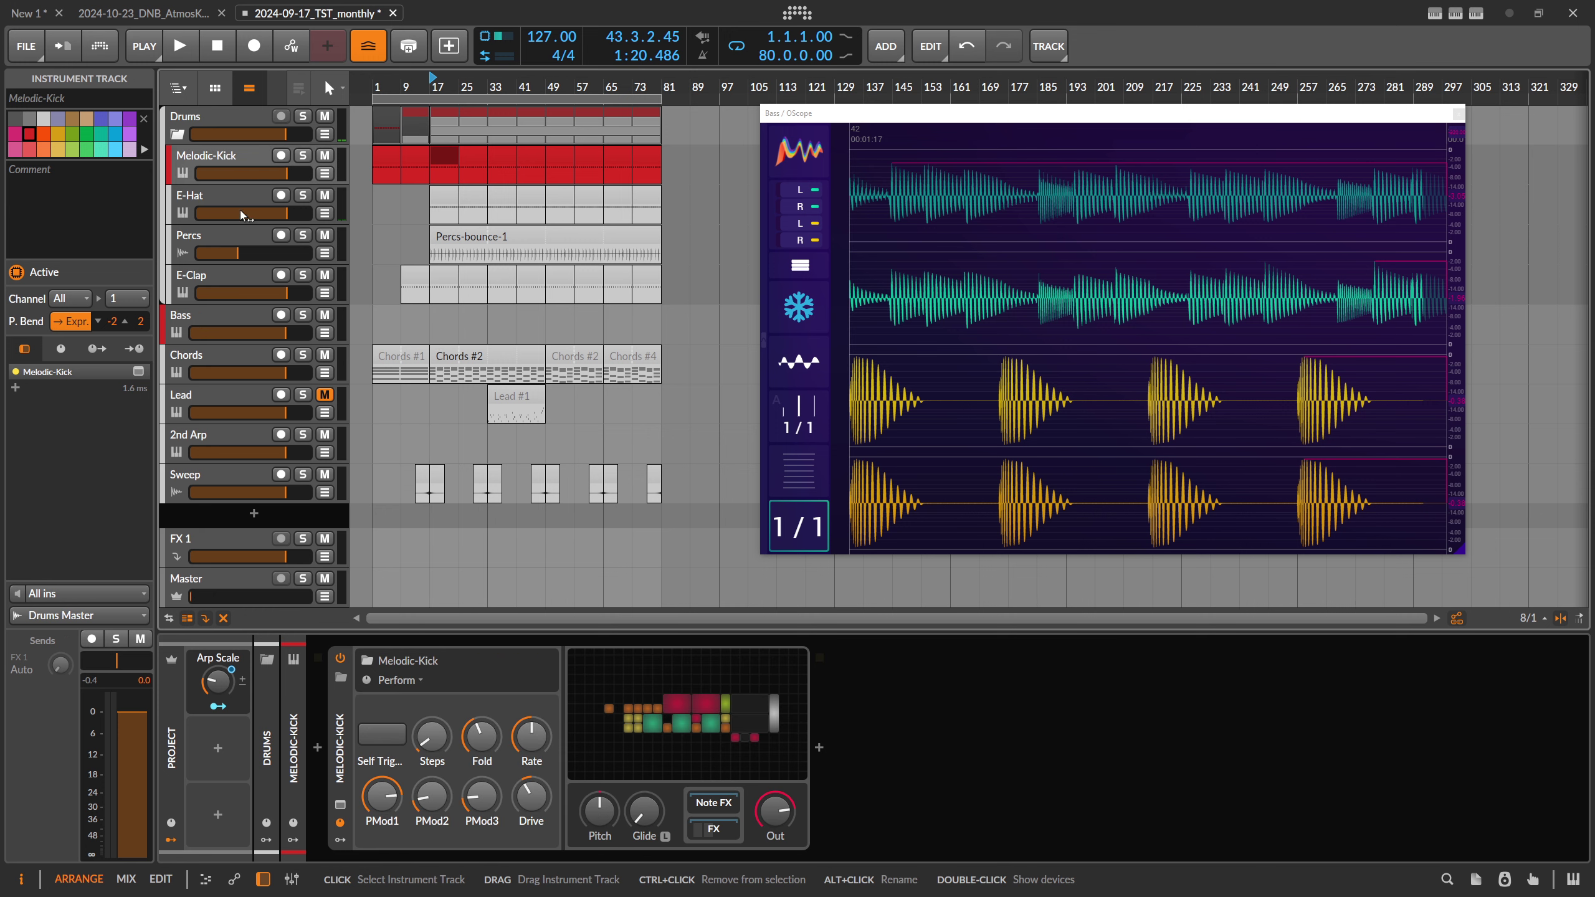
click(229, 316)
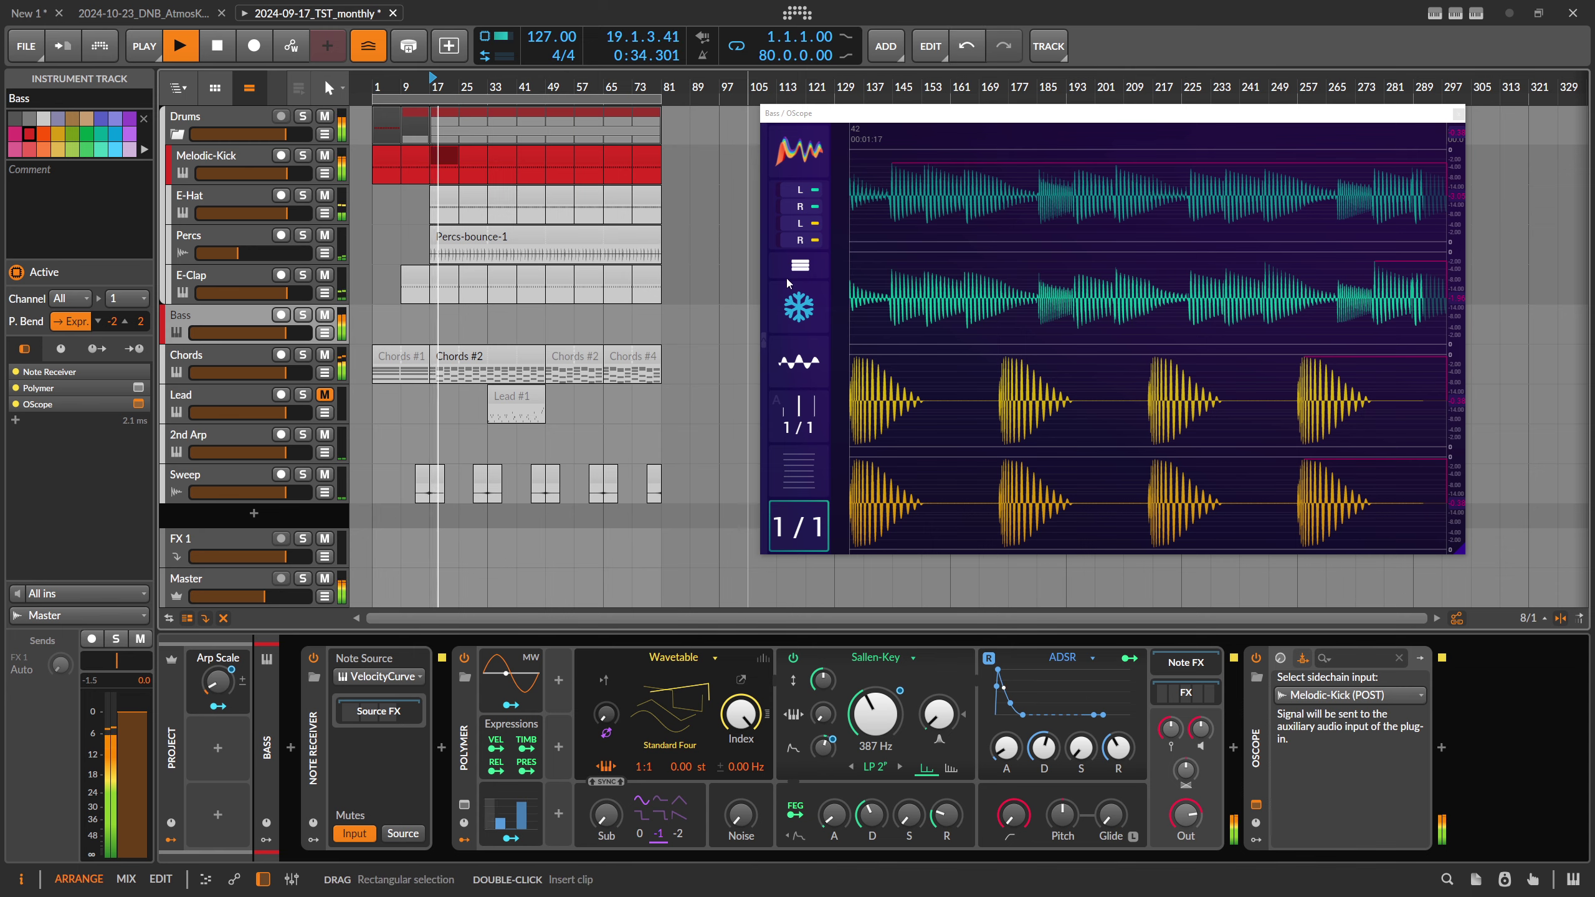
click(795, 329)
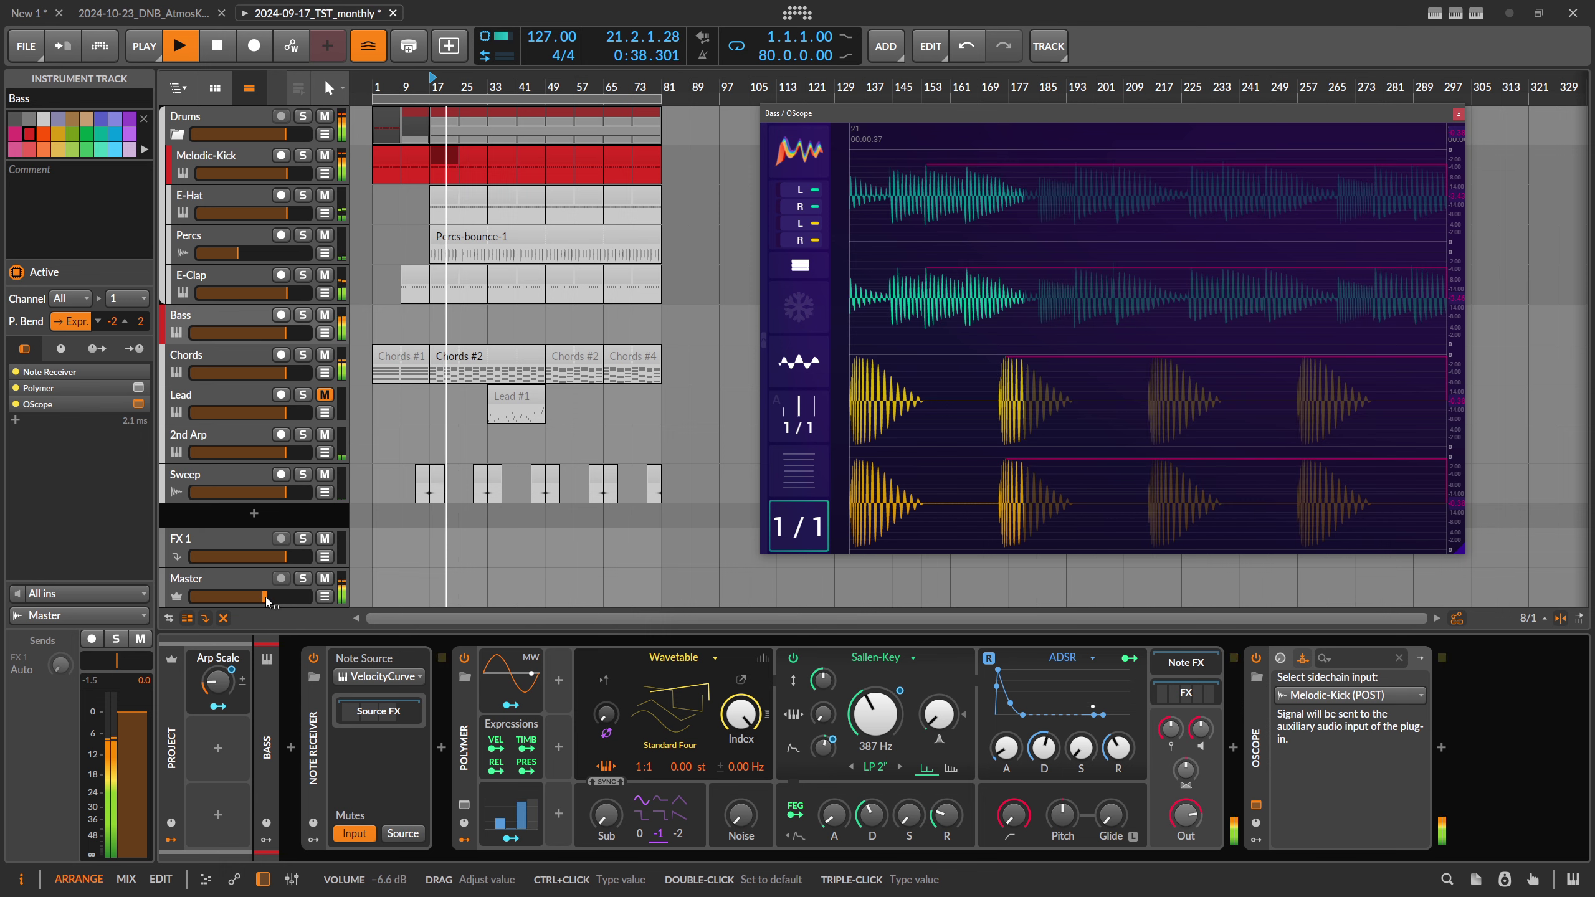
drag(266, 601, 207, 603)
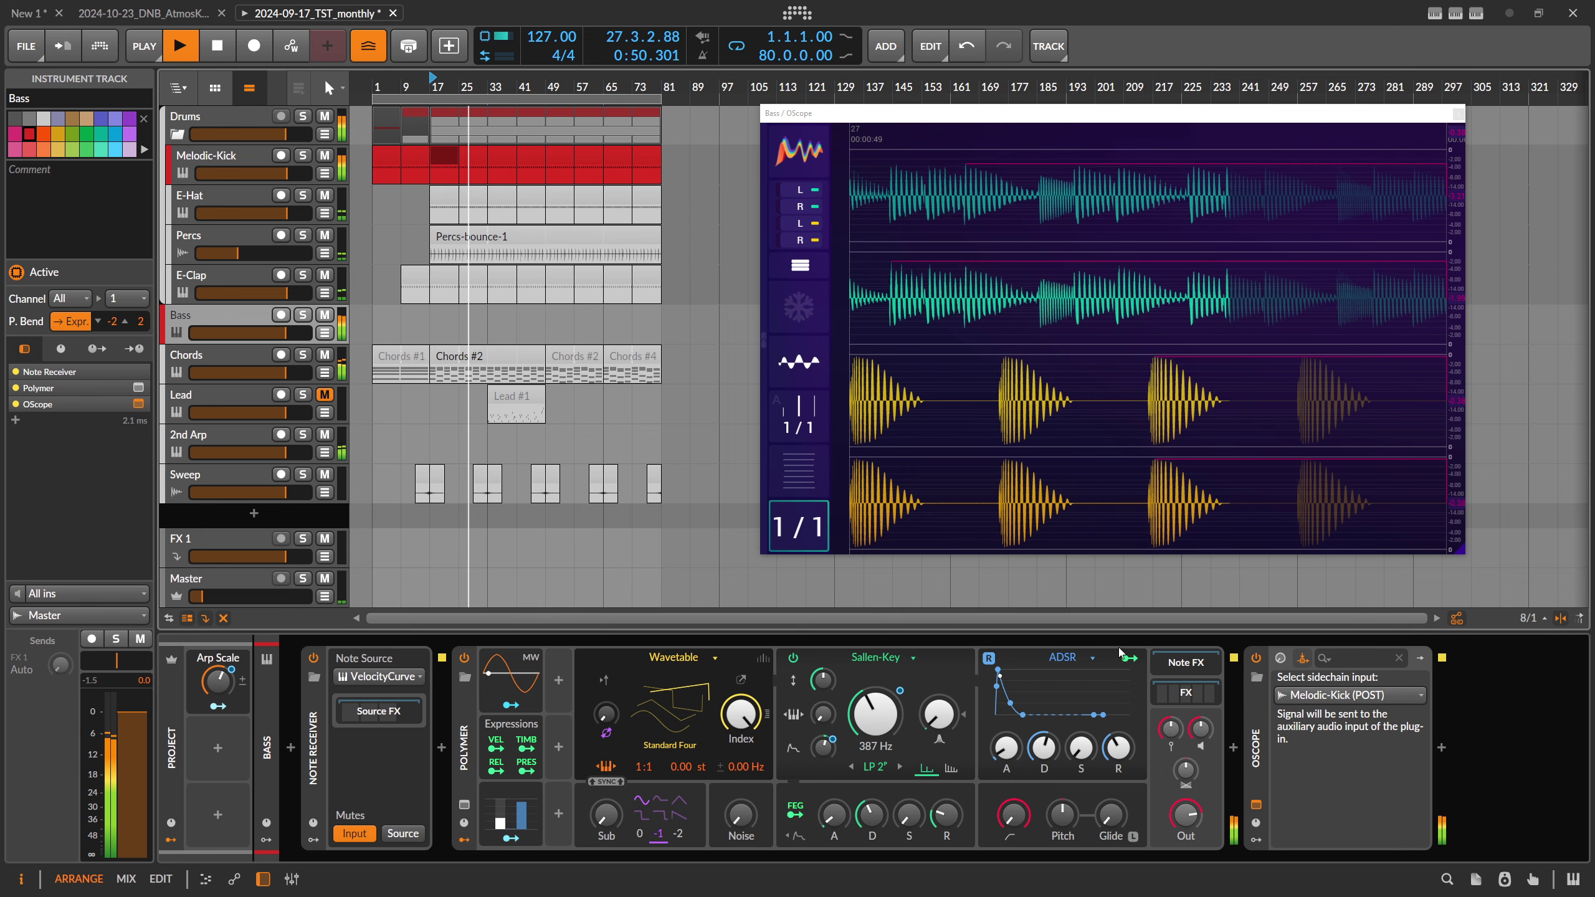
- Insert a Tool device into the Bass track's chain, found by searching 'too'
click(1235, 748)
text(too)
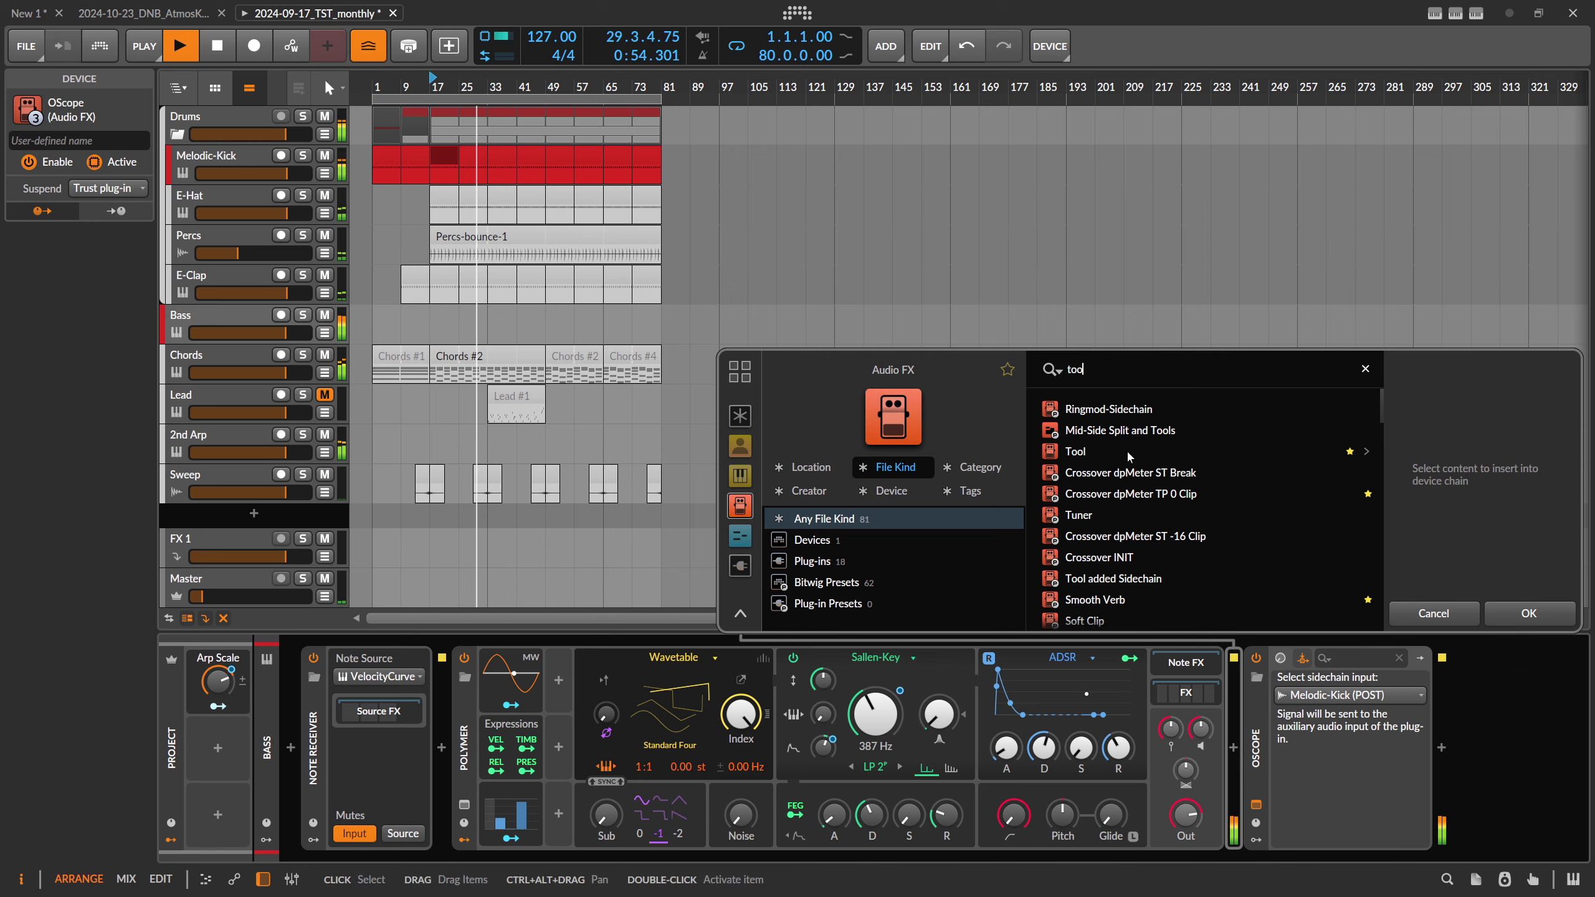
double_click(1099, 449)
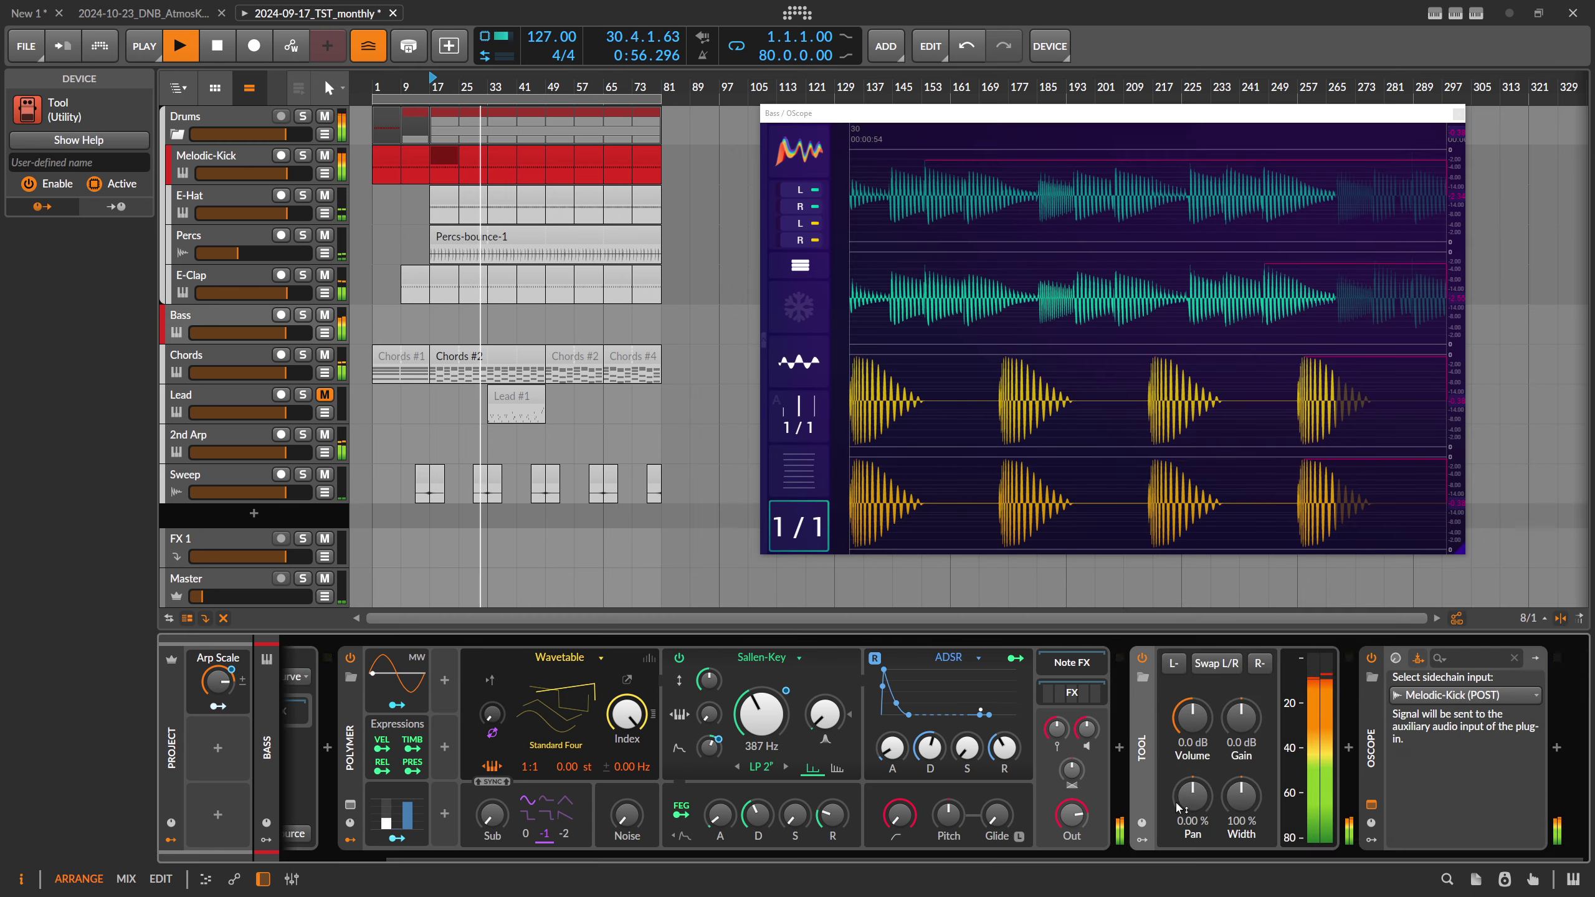
- Add an Audio Rate modulator to the Tool device, found by searching 'audio'
click(1142, 839)
click(1171, 685)
text(audio)
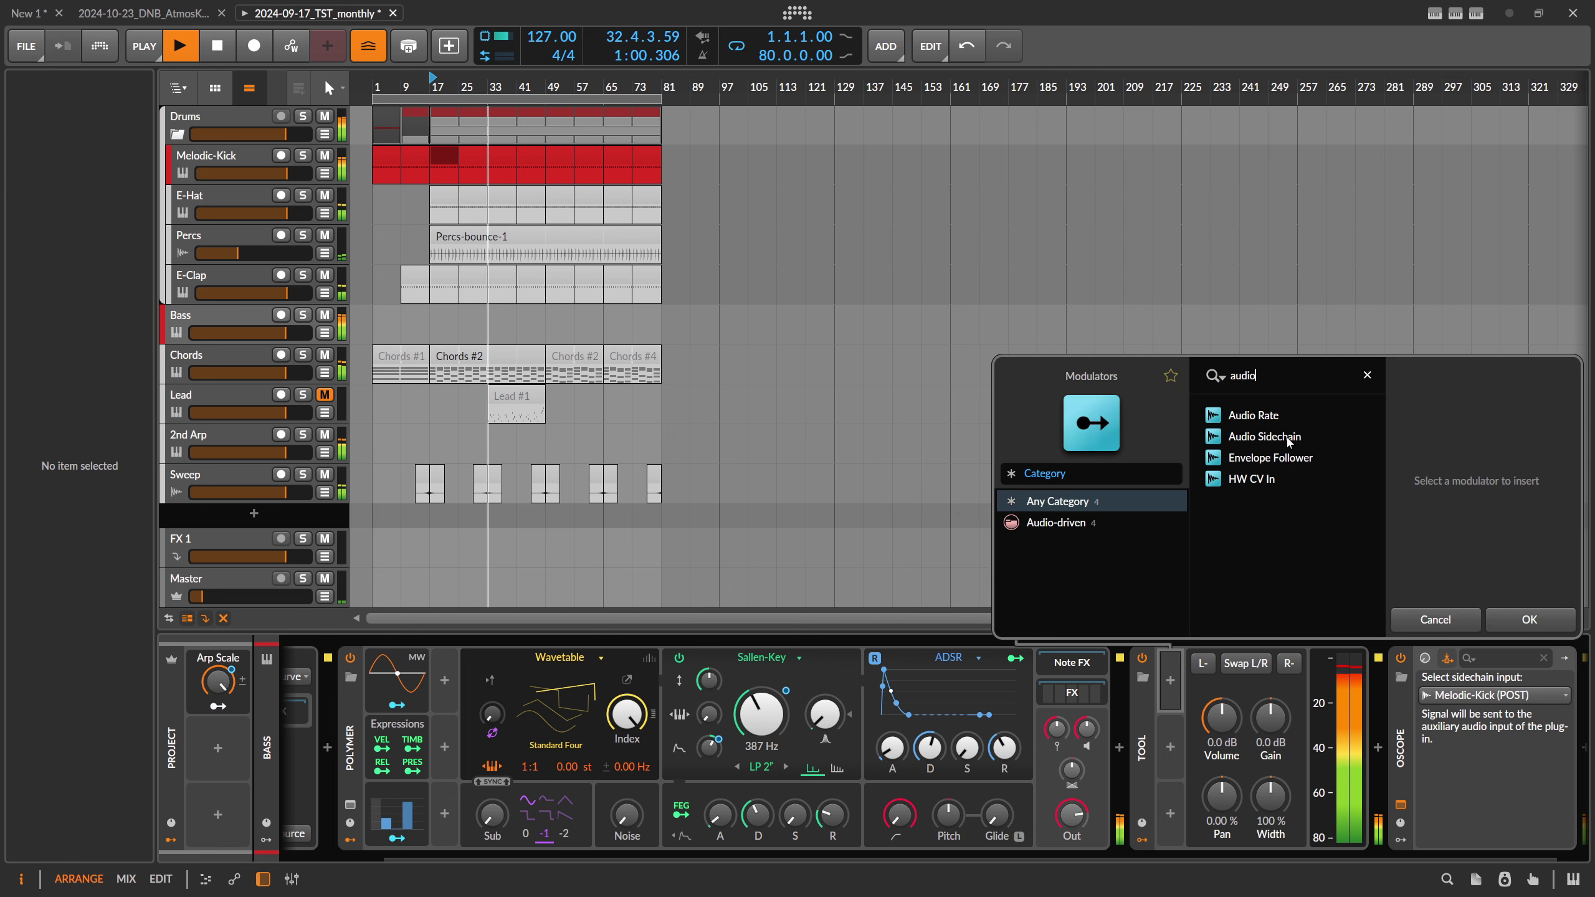
double_click(1269, 417)
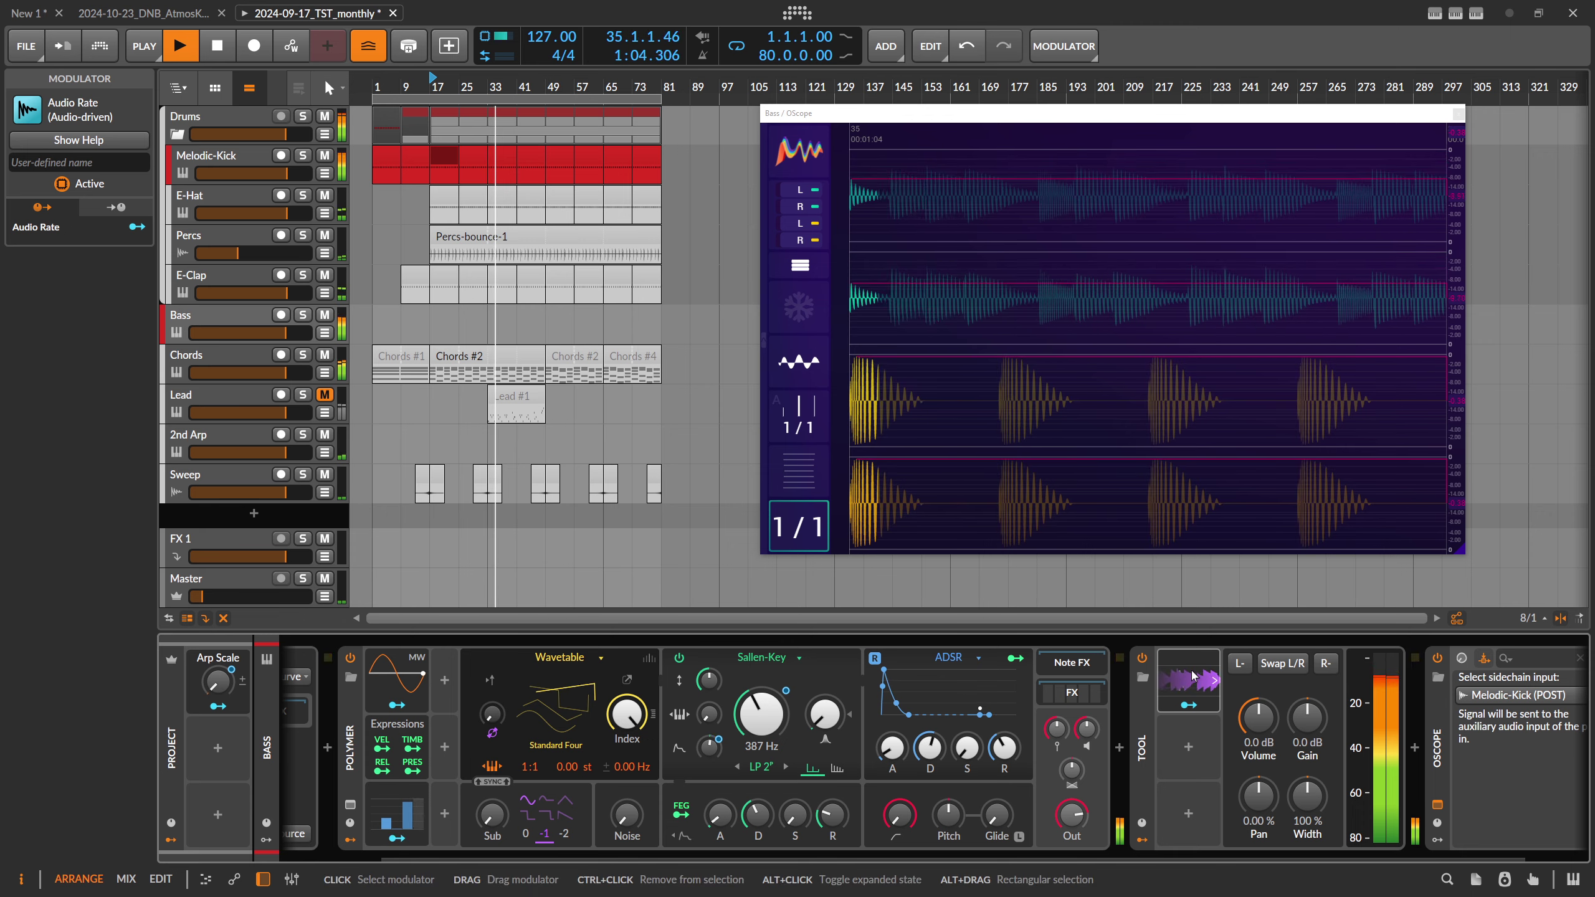
- Set the Audio Rate input to Drums > Melodic-Kick > Melodic-Kick (POST), reading the mid (M) channel
click(1194, 676)
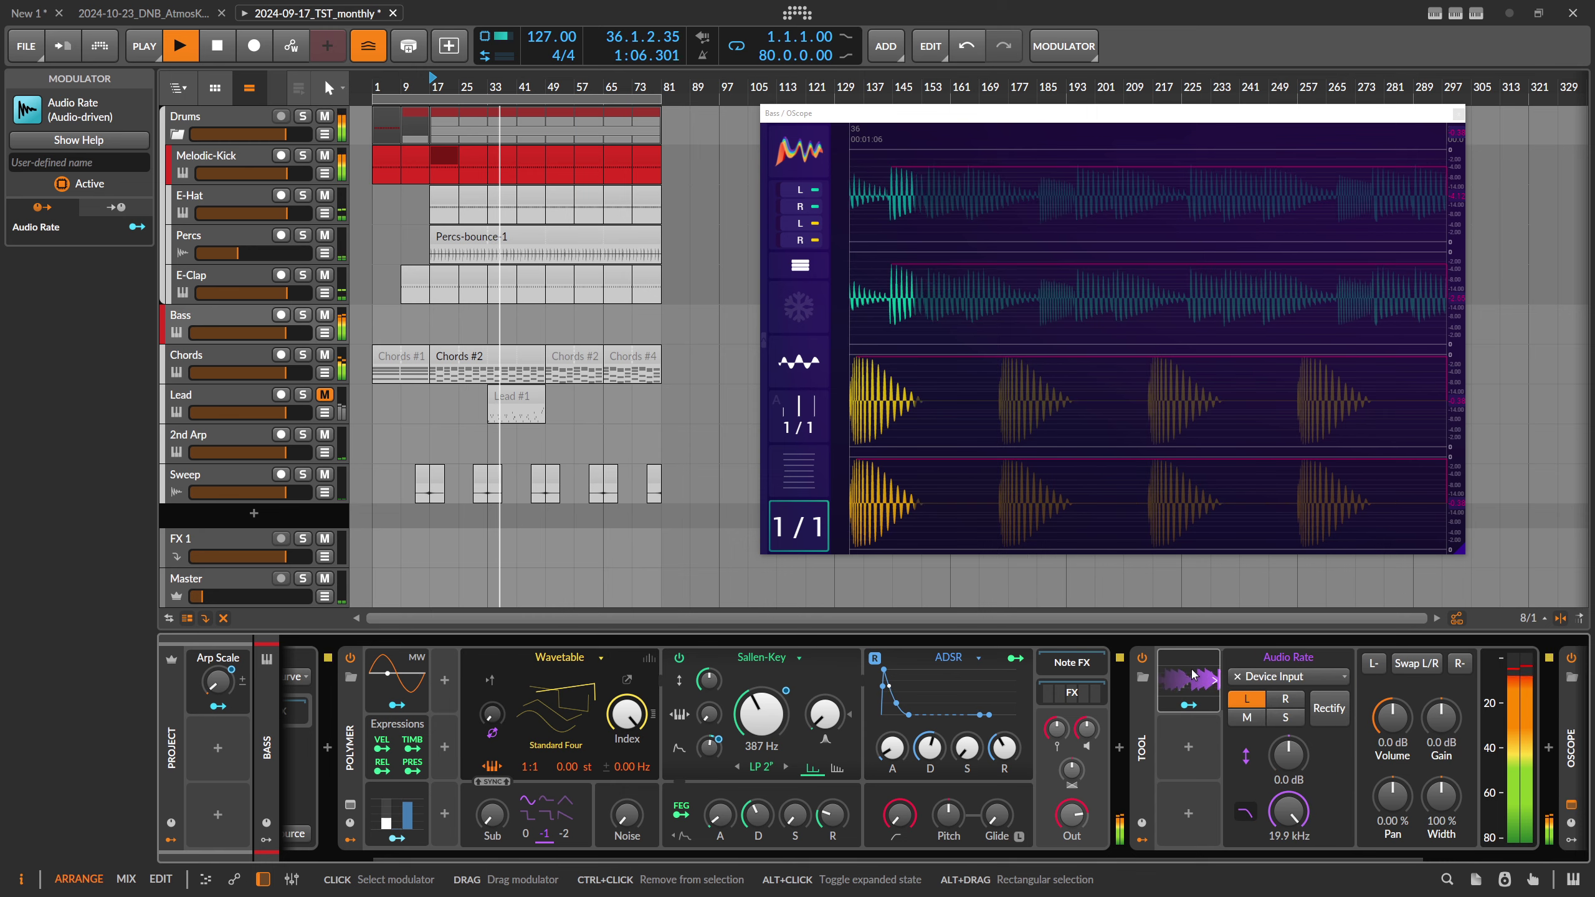
drag(1090, 855, 1281, 849)
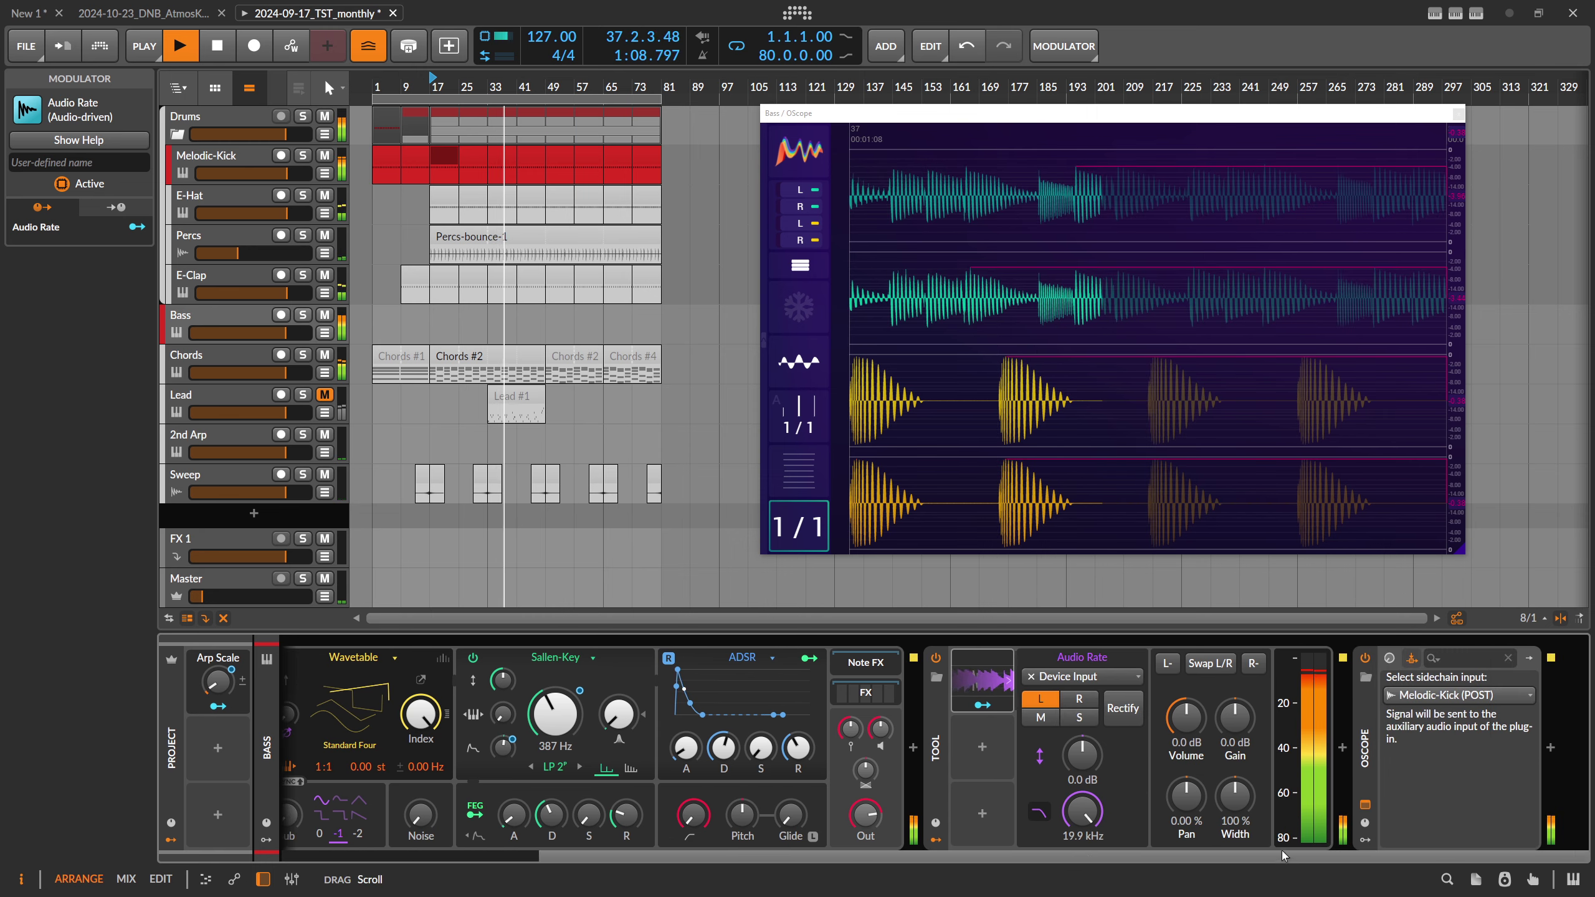
click(1058, 679)
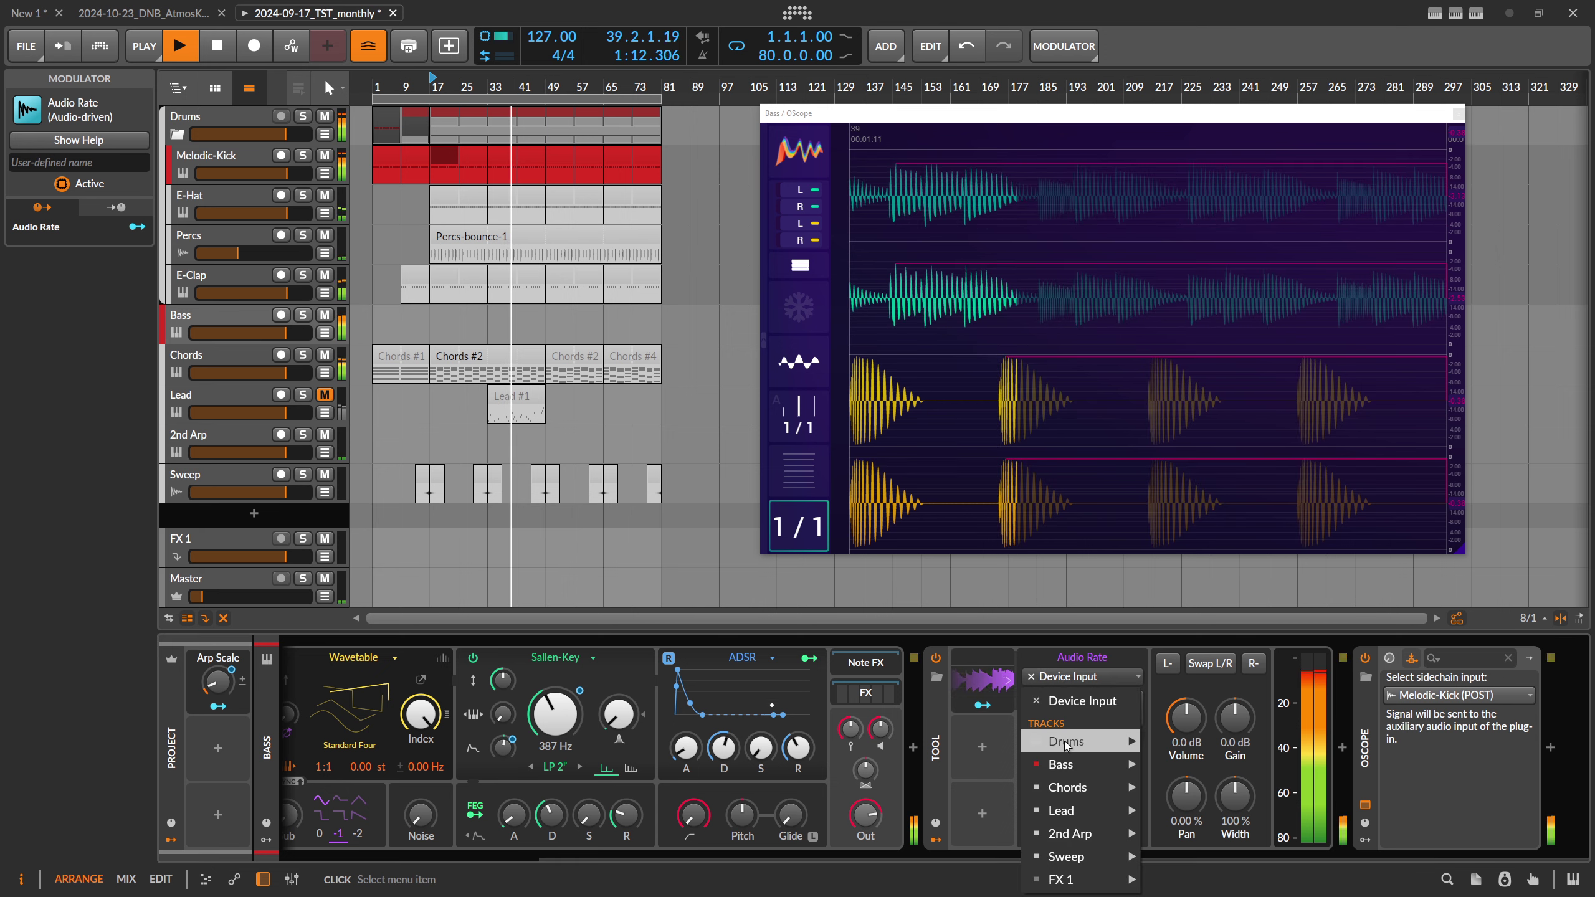
mouse_move(1066, 743)
mouse_move(1202, 741)
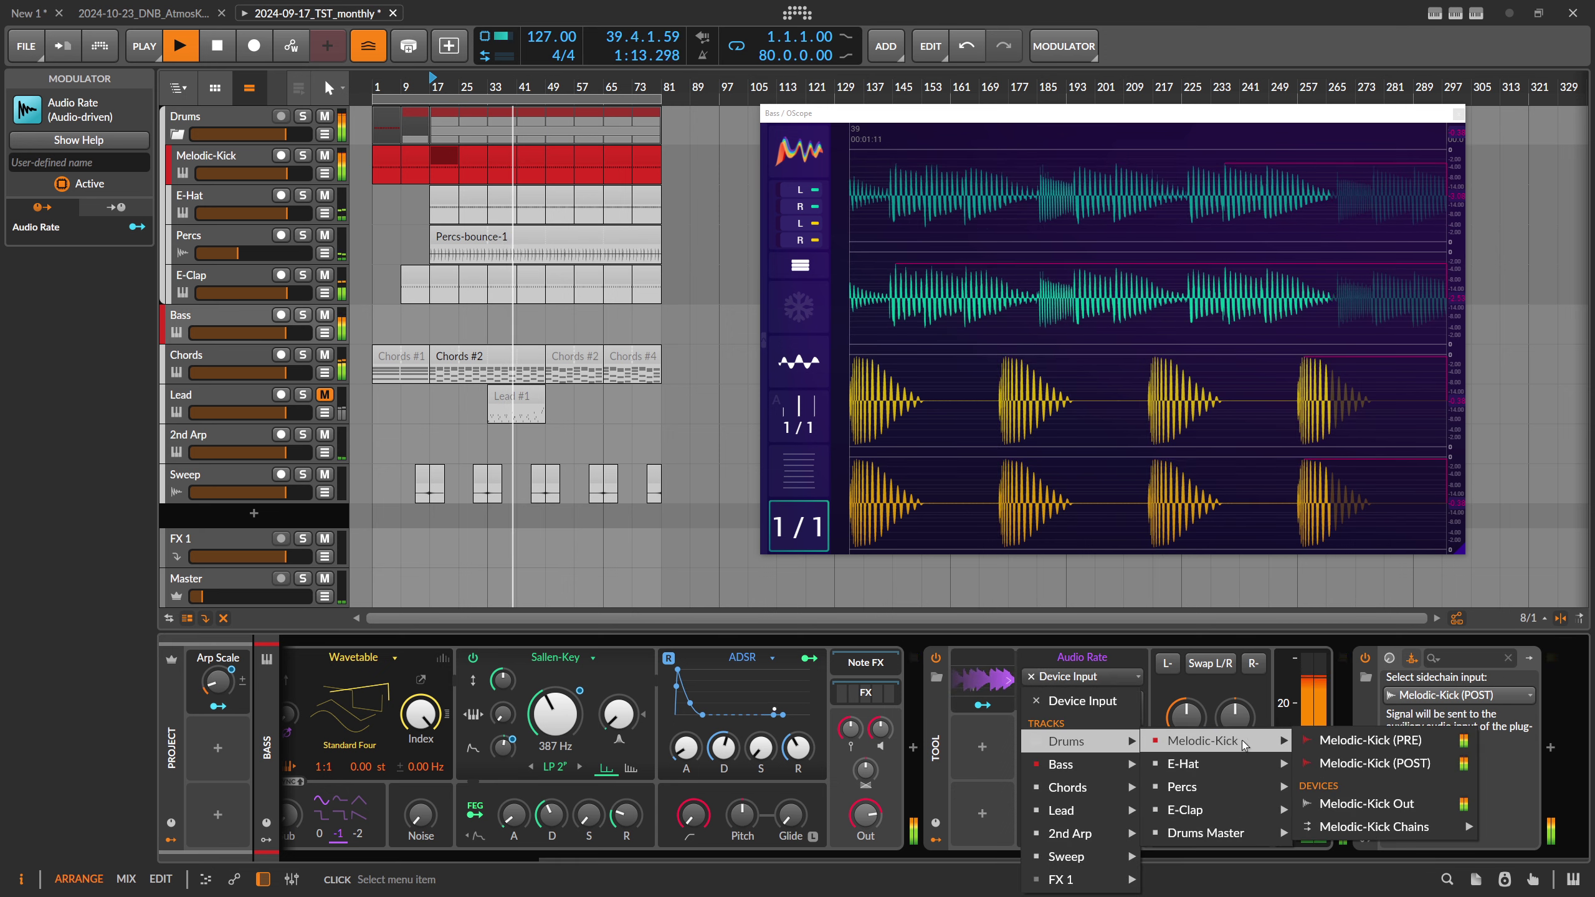
click(1384, 763)
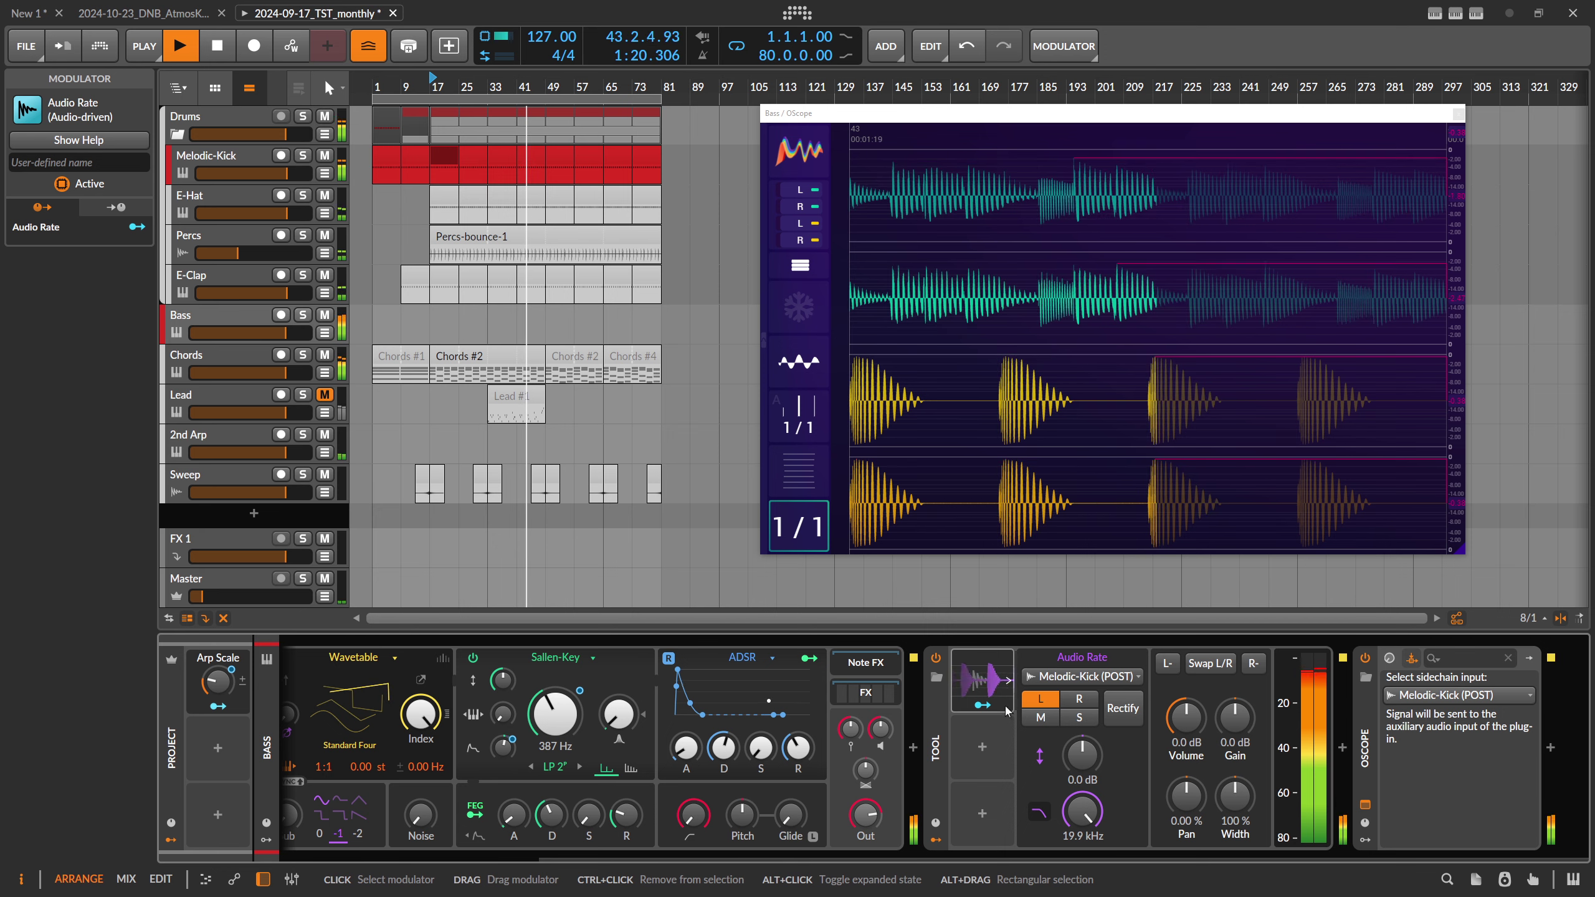
click(1040, 717)
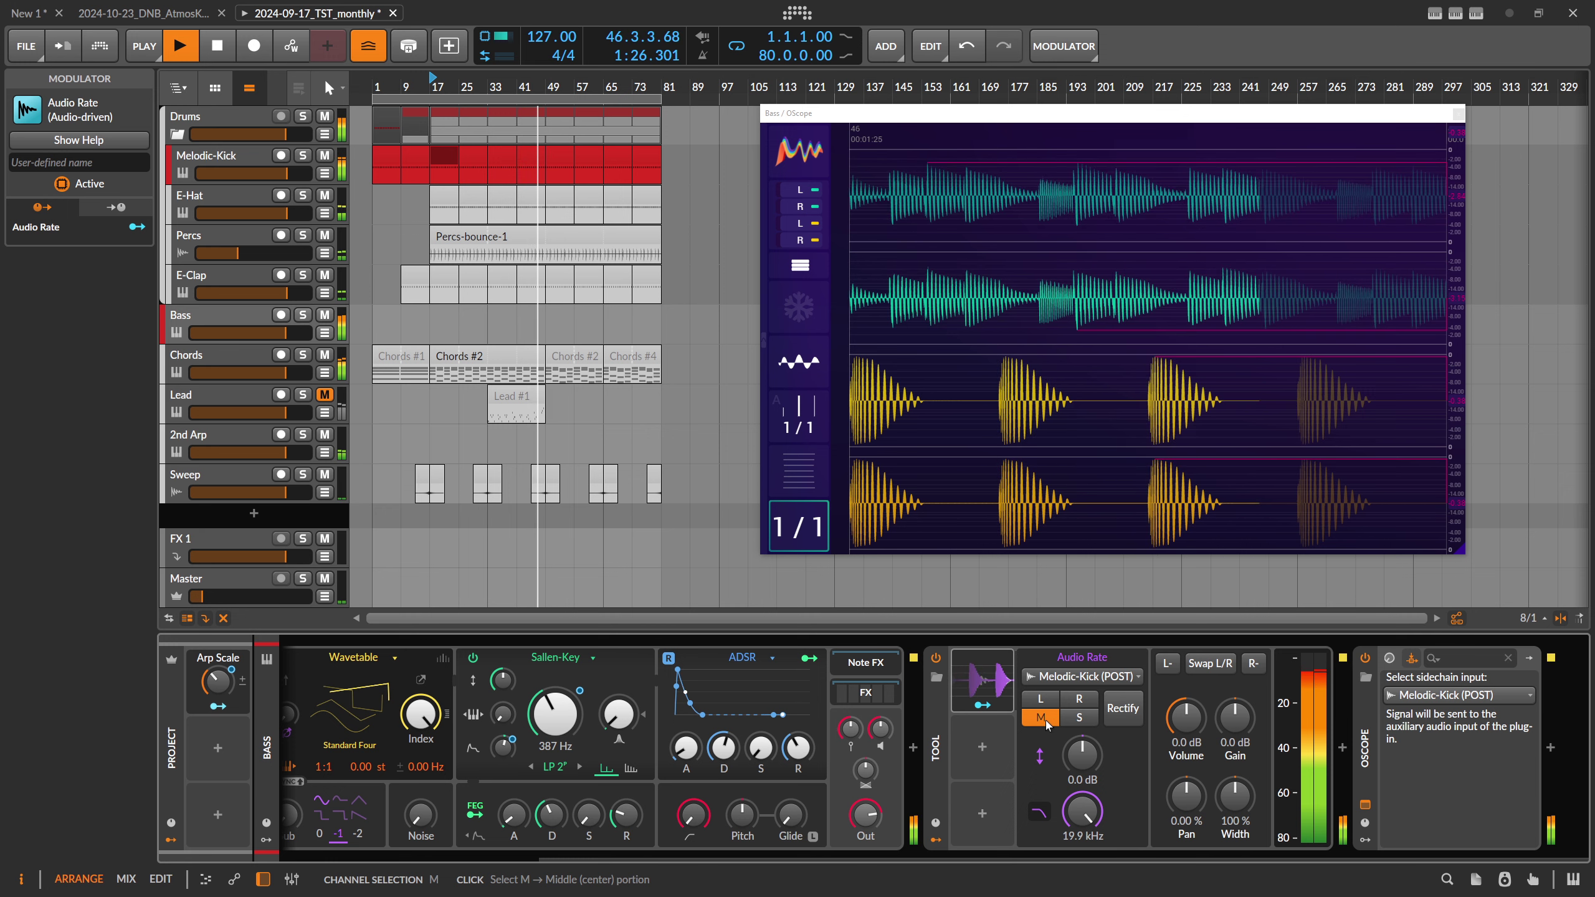
- Try the side channel, return to mid (M), and switch on Rectify in Audio Rate
click(1080, 717)
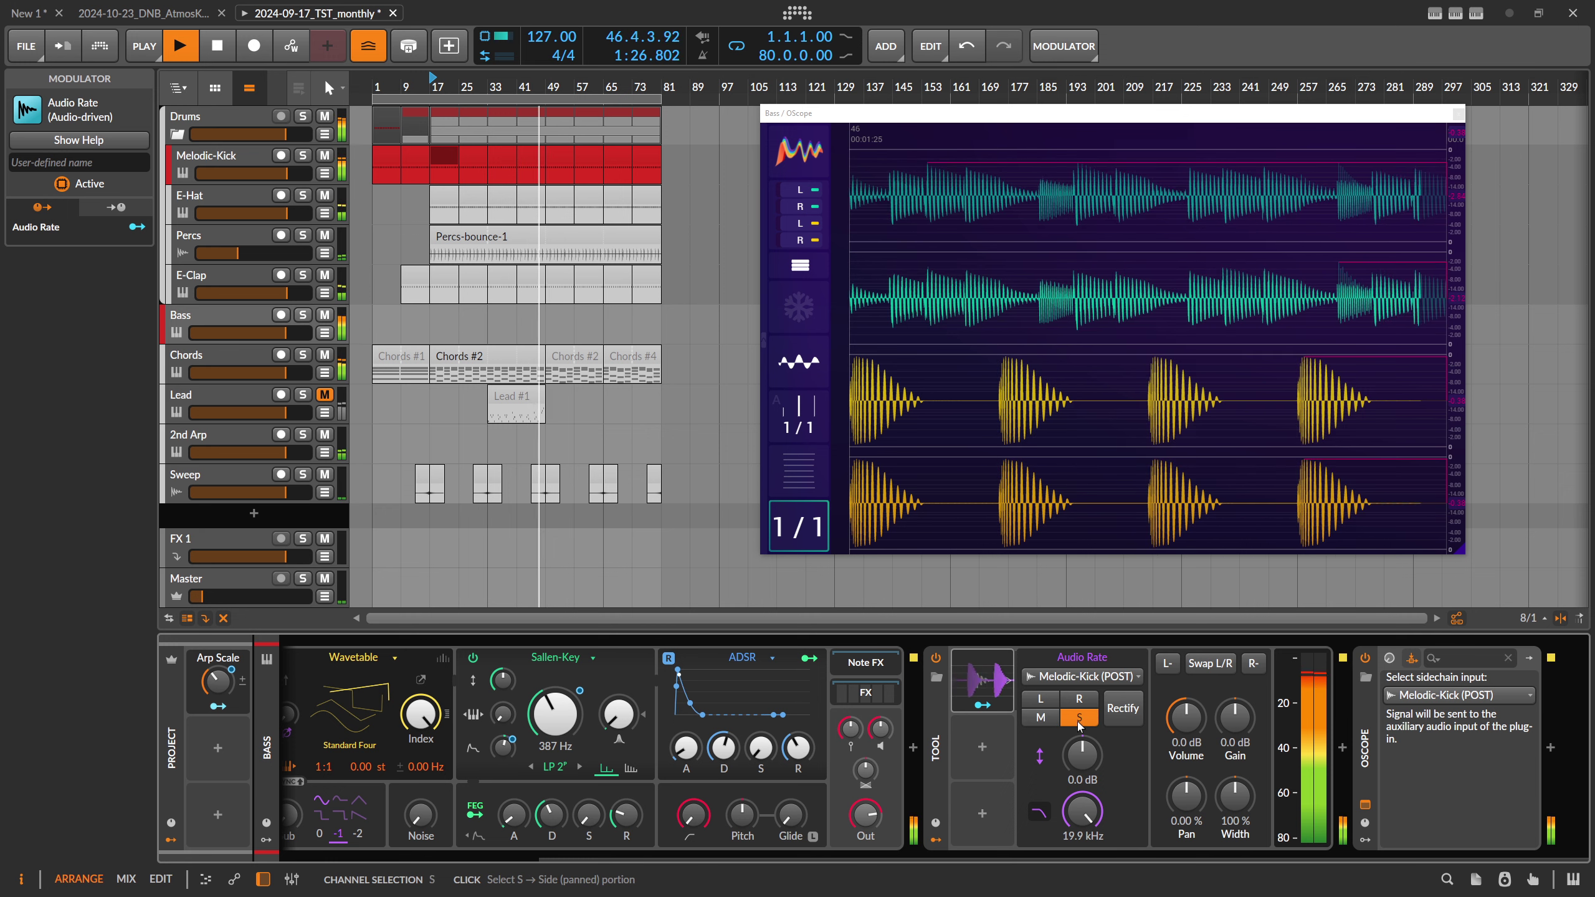
click(1039, 718)
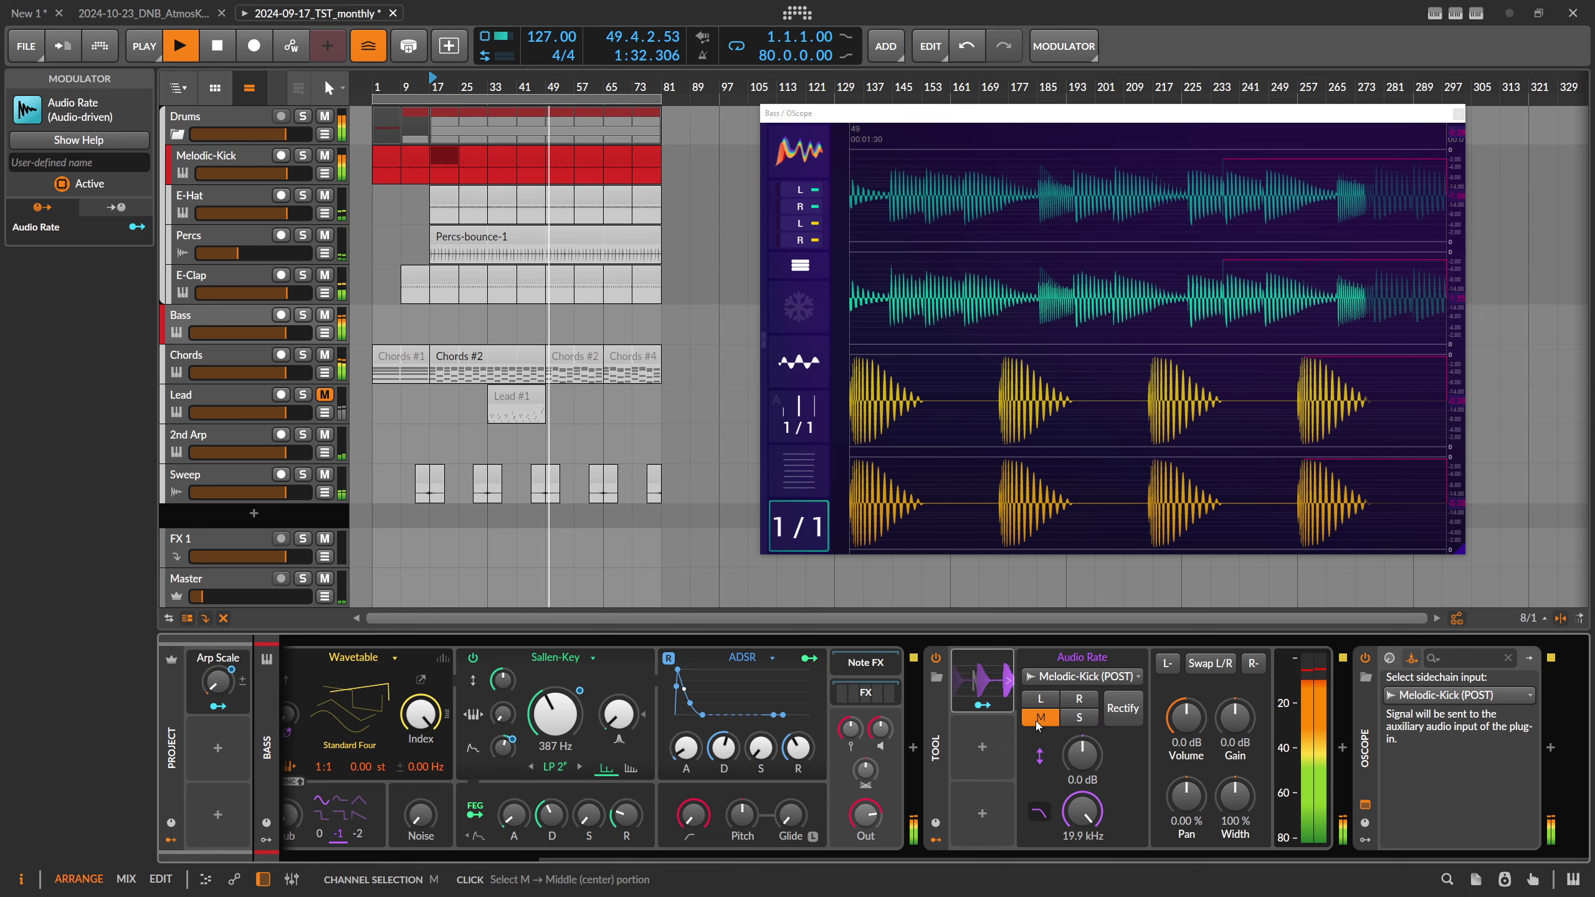
click(1122, 708)
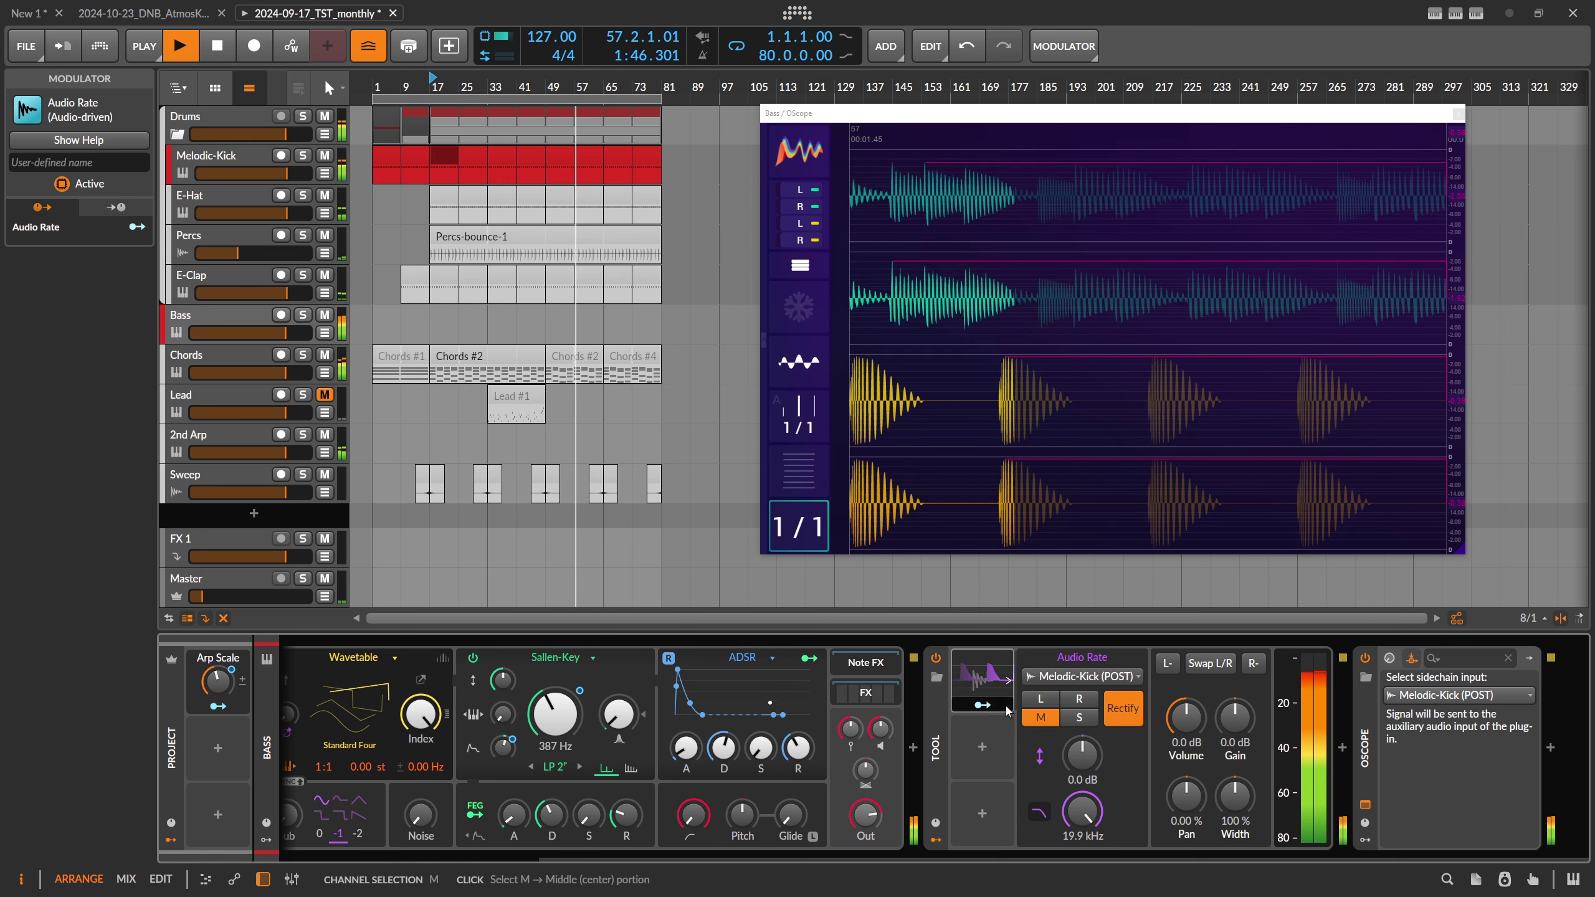
- Map the Audio Rate modulator to the Tool's Volume at -0.98 depth
click(984, 705)
drag(1186, 718, 1186, 778)
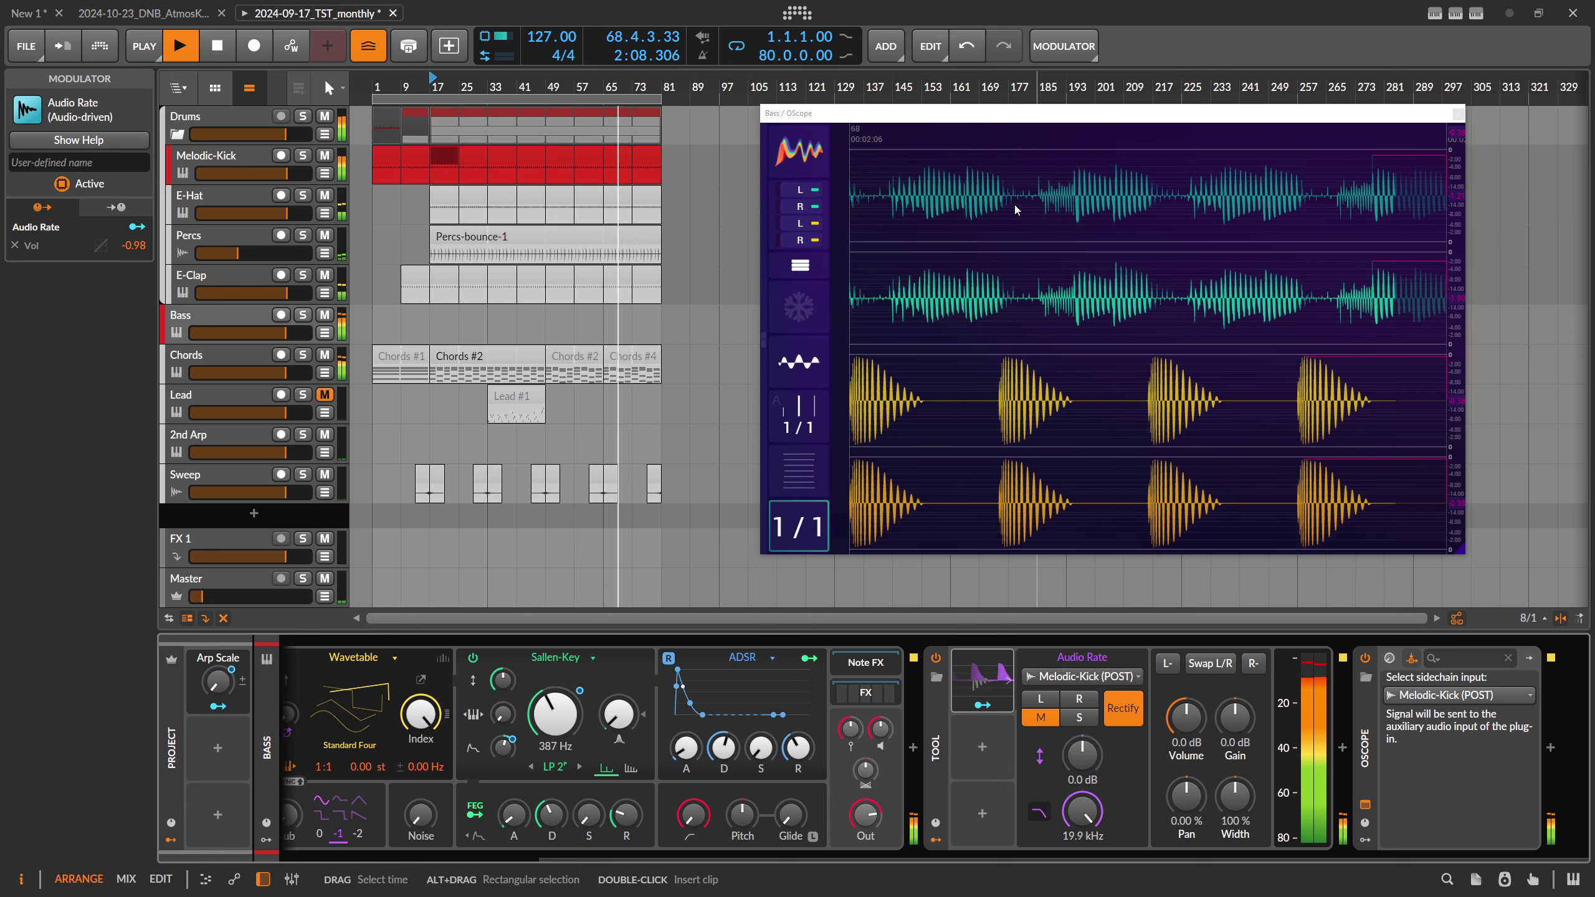
- Freeze the OSCope and zoom its time range to 2/1, showing kicks against ducked bass
click(804, 301)
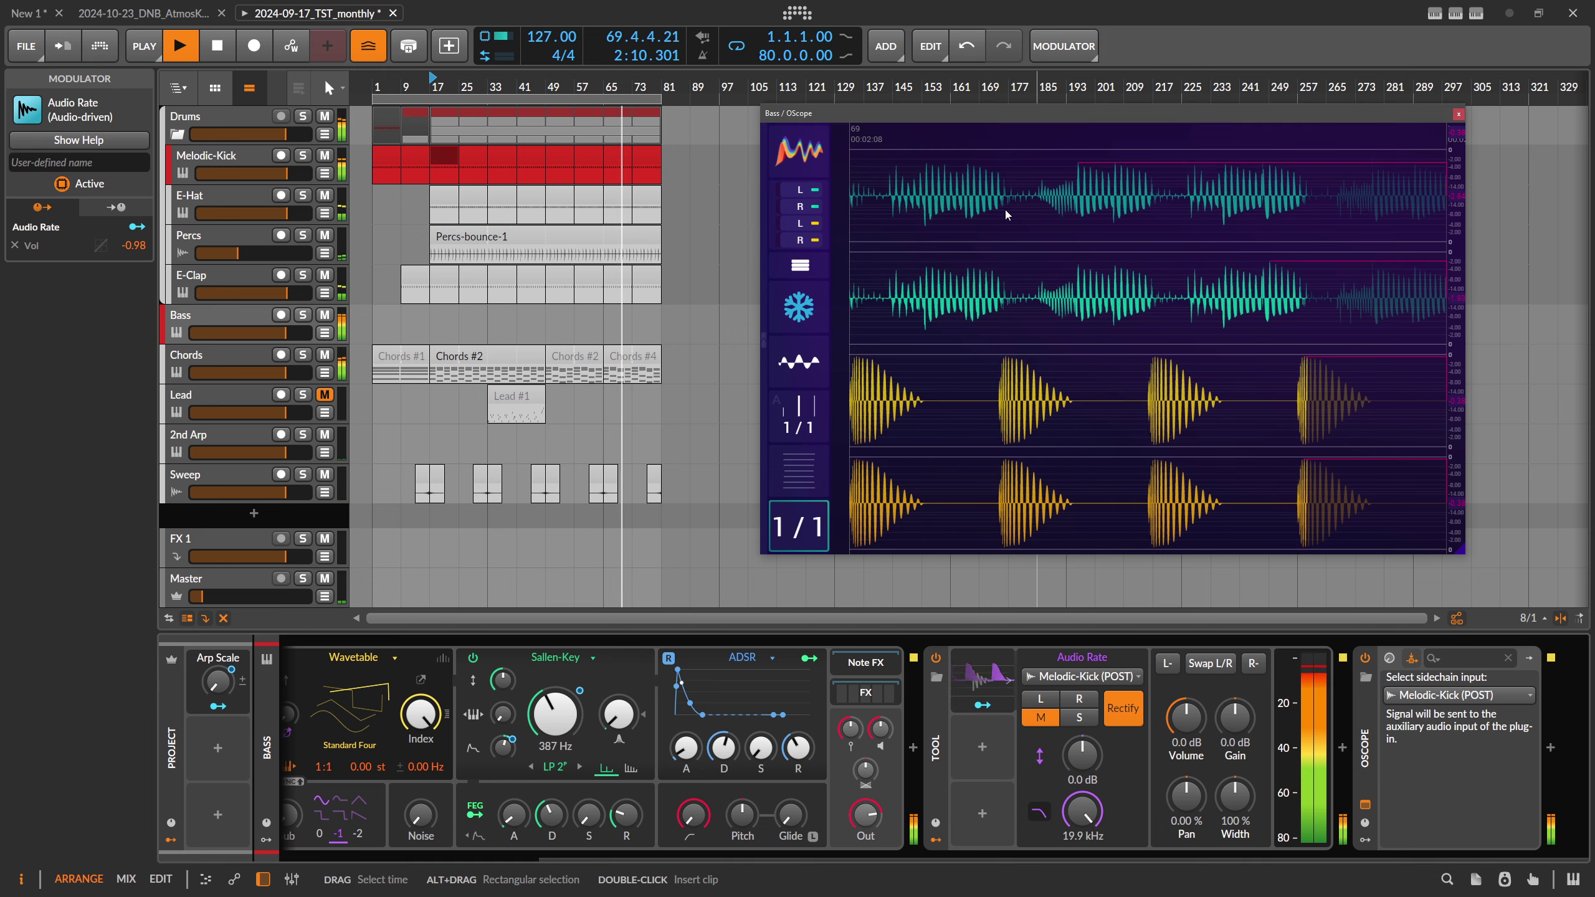
scroll(1003, 251, up, 8)
scroll(1033, 214, up, 1)
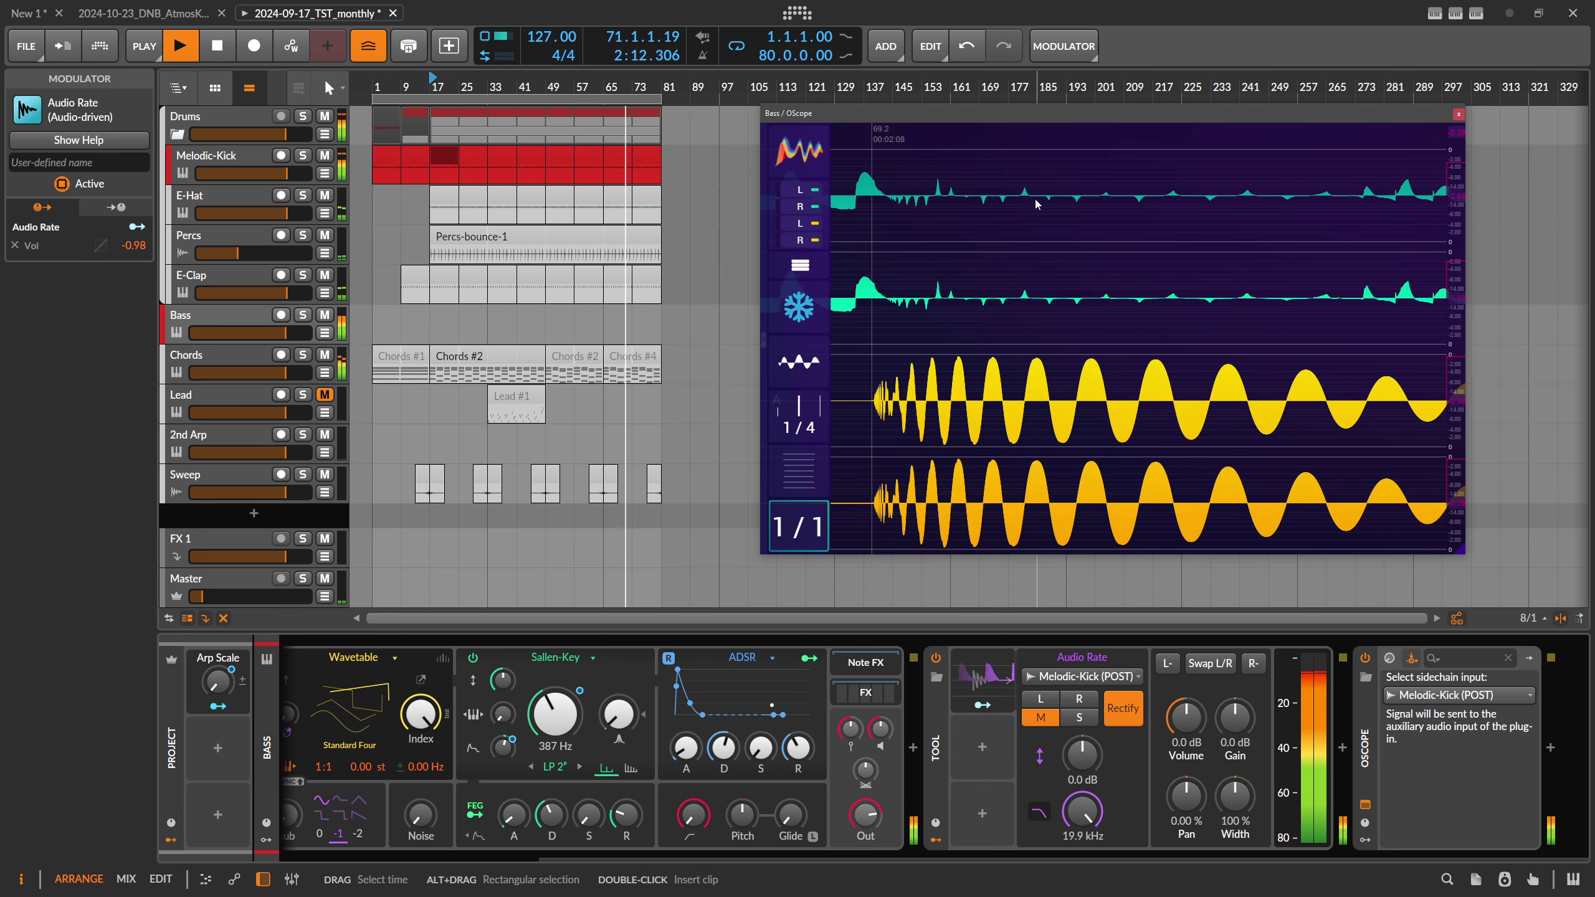
scroll(1103, 196, down, 2)
scroll(1066, 214, up, 2)
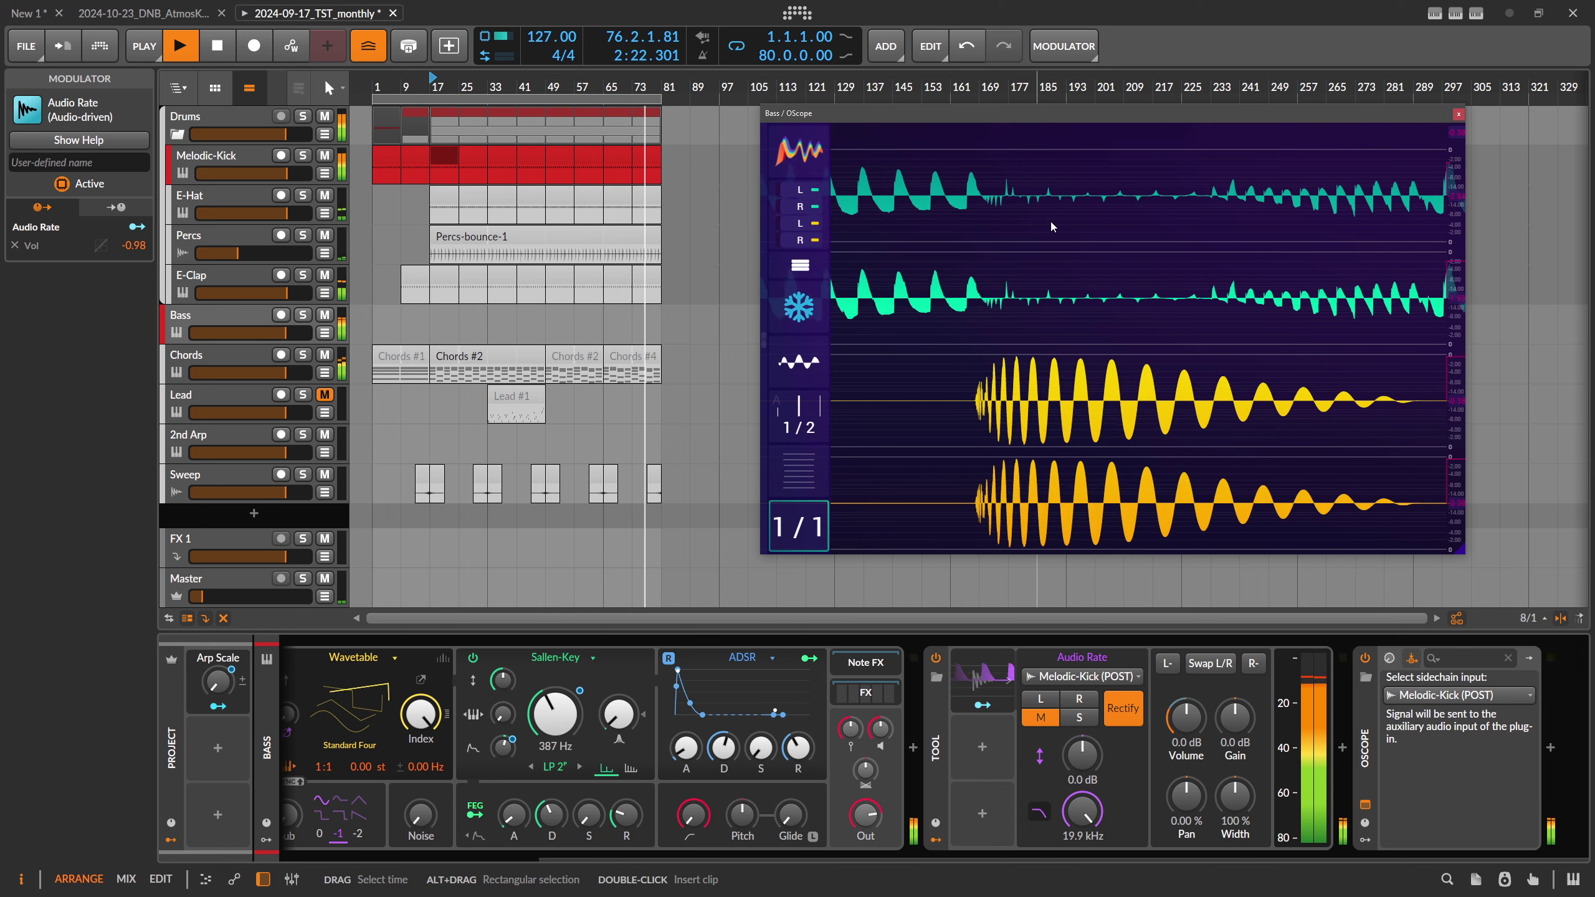
scroll(999, 227, down, 1)
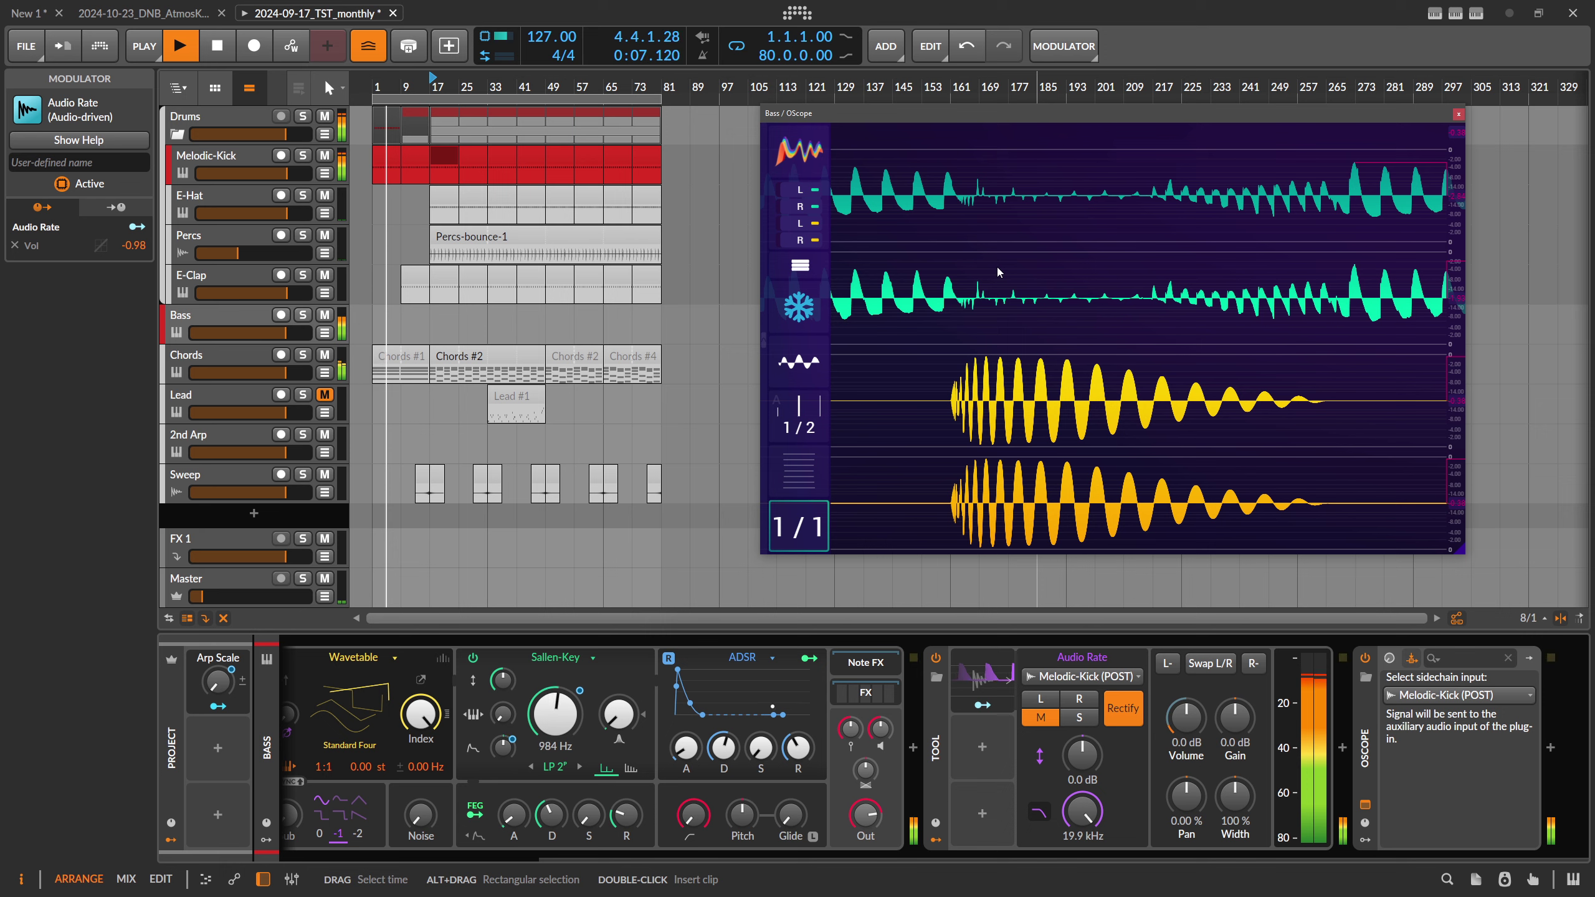
scroll(984, 232, down, 8)
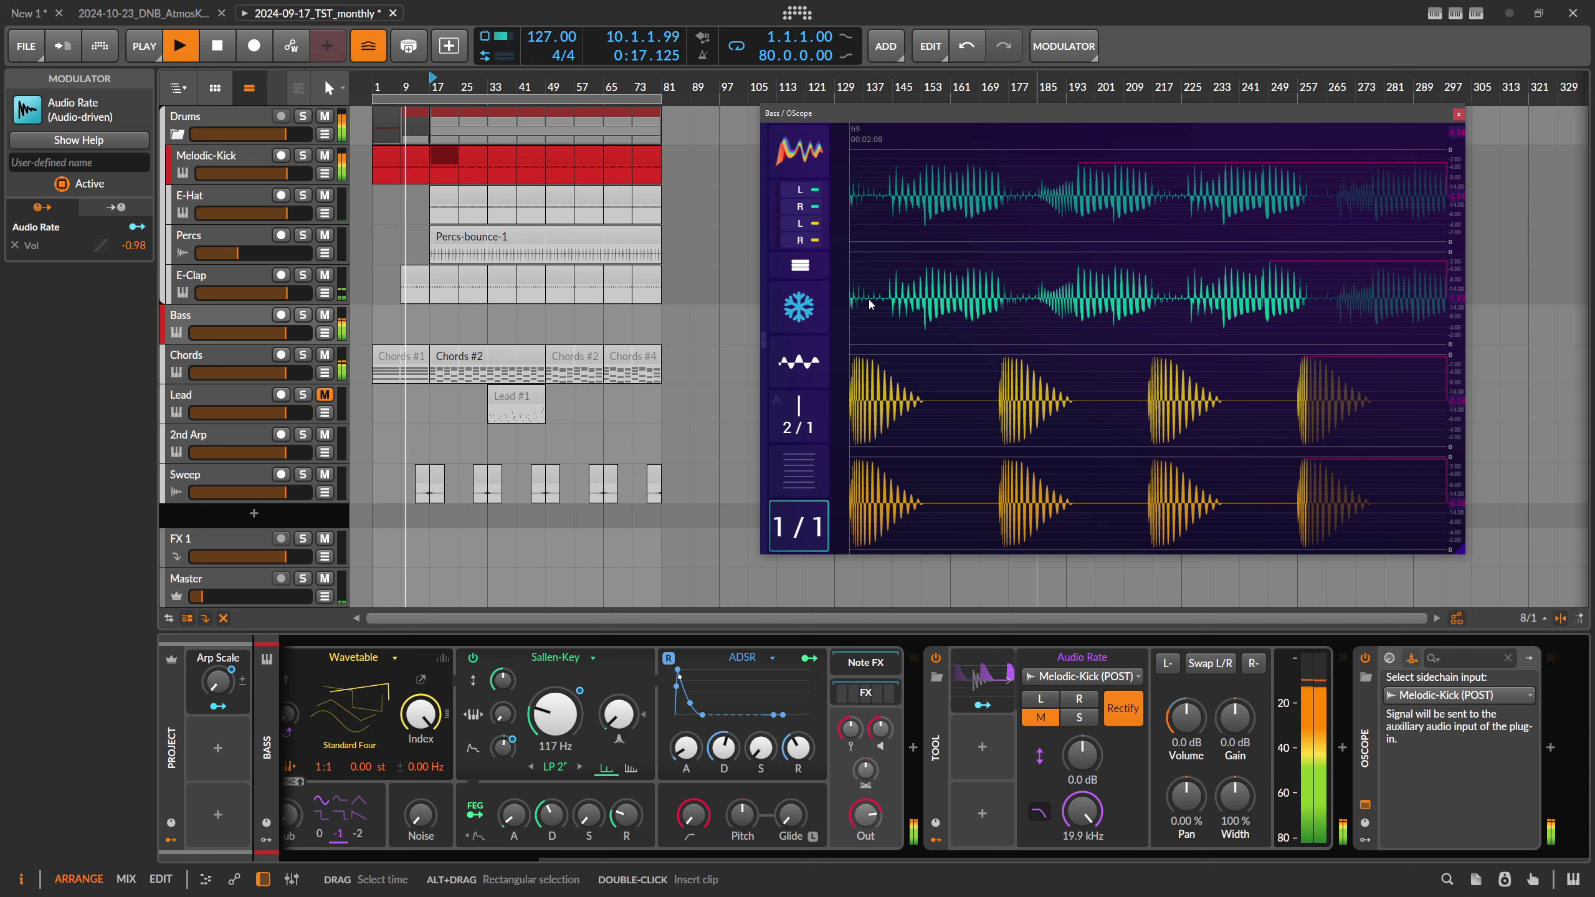
- Raise Master to -15.8 dB, unfreeze the OSCope, toggle Audio Rate S then M, then lower Master again
drag(216, 597, 242, 597)
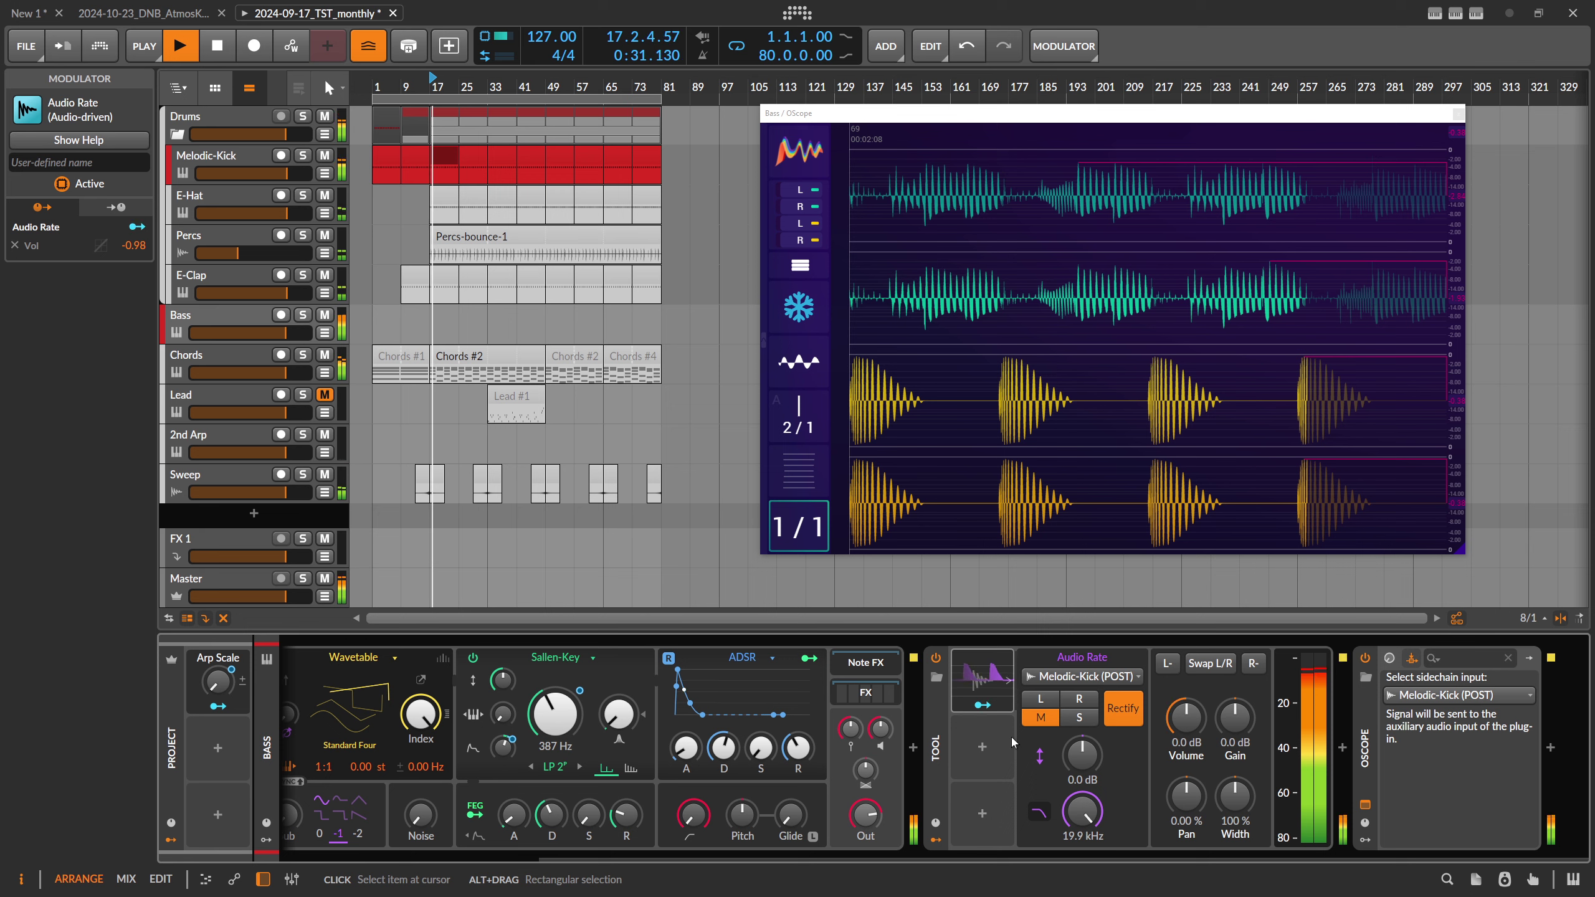
click(799, 308)
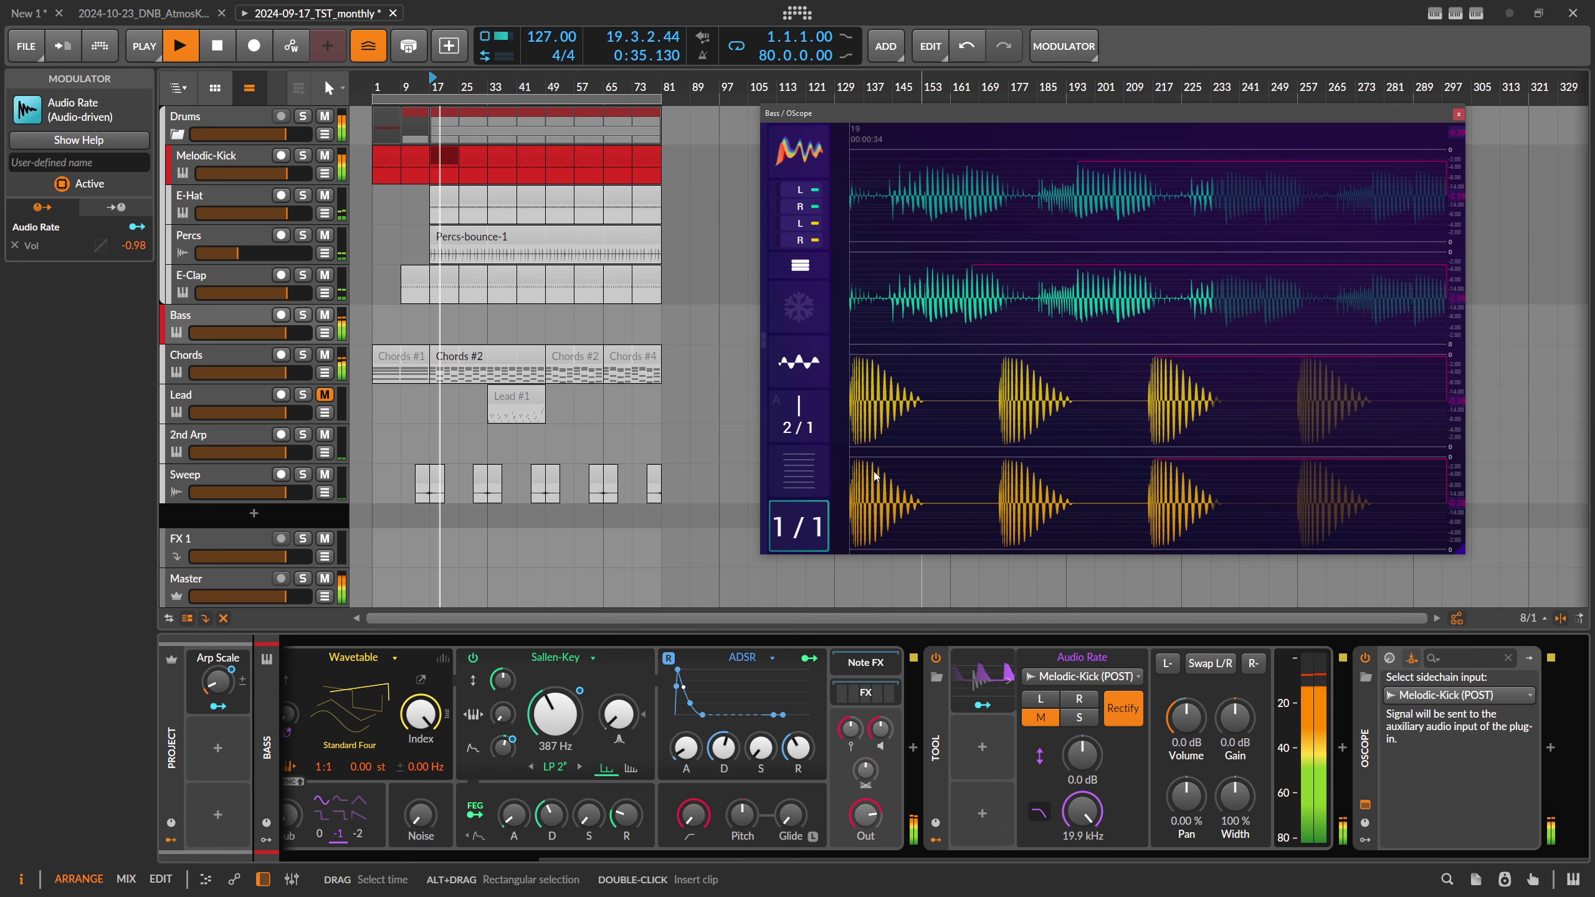
click(1068, 722)
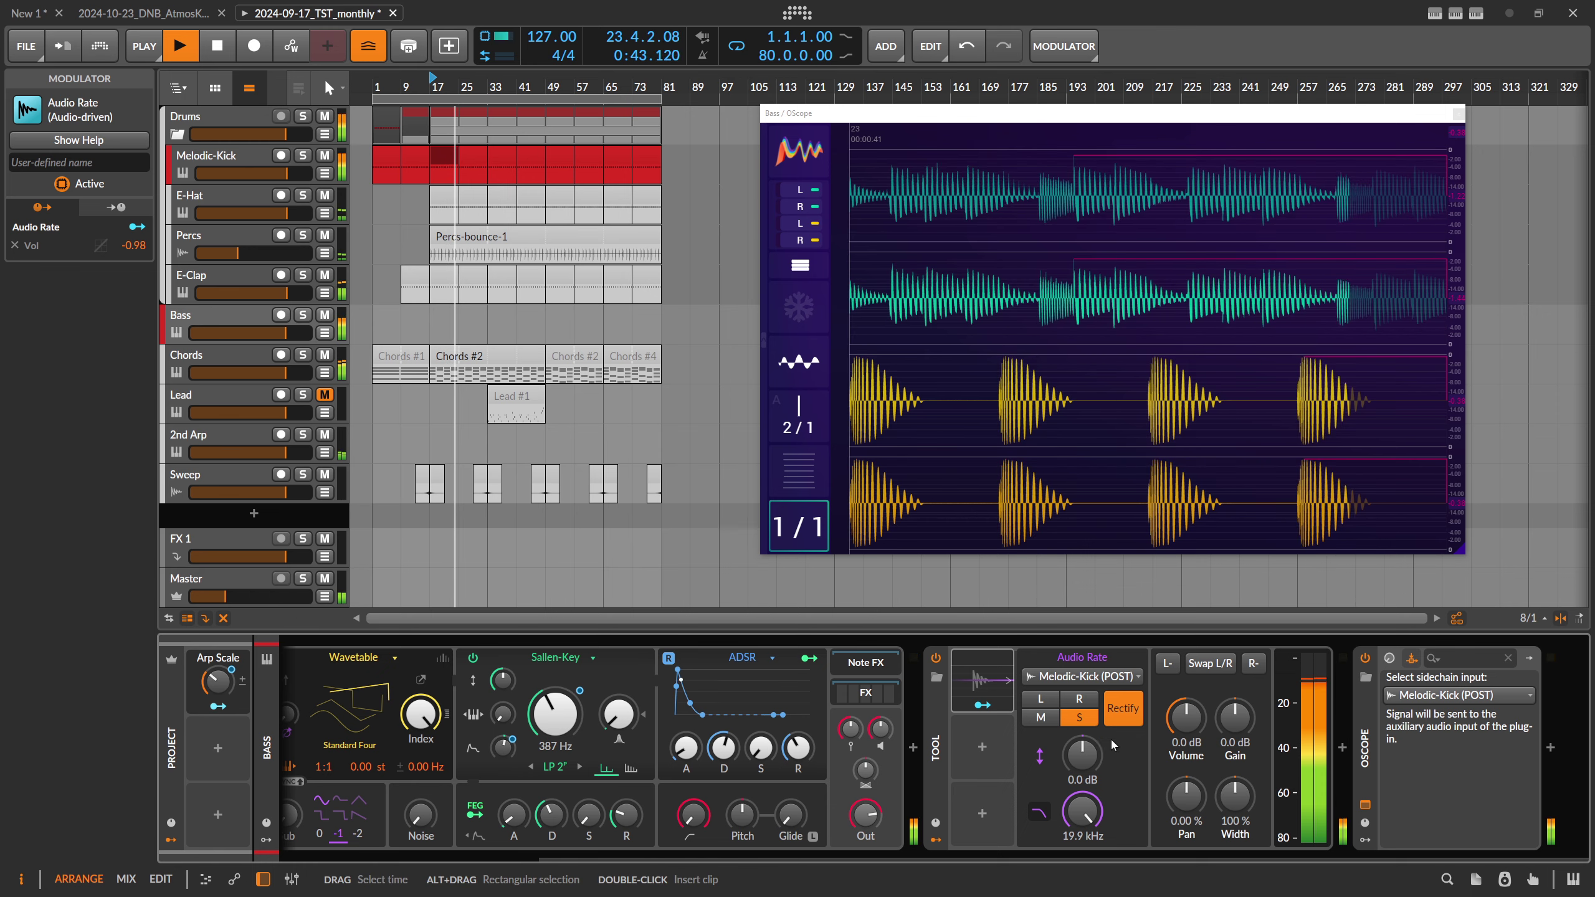
click(1040, 718)
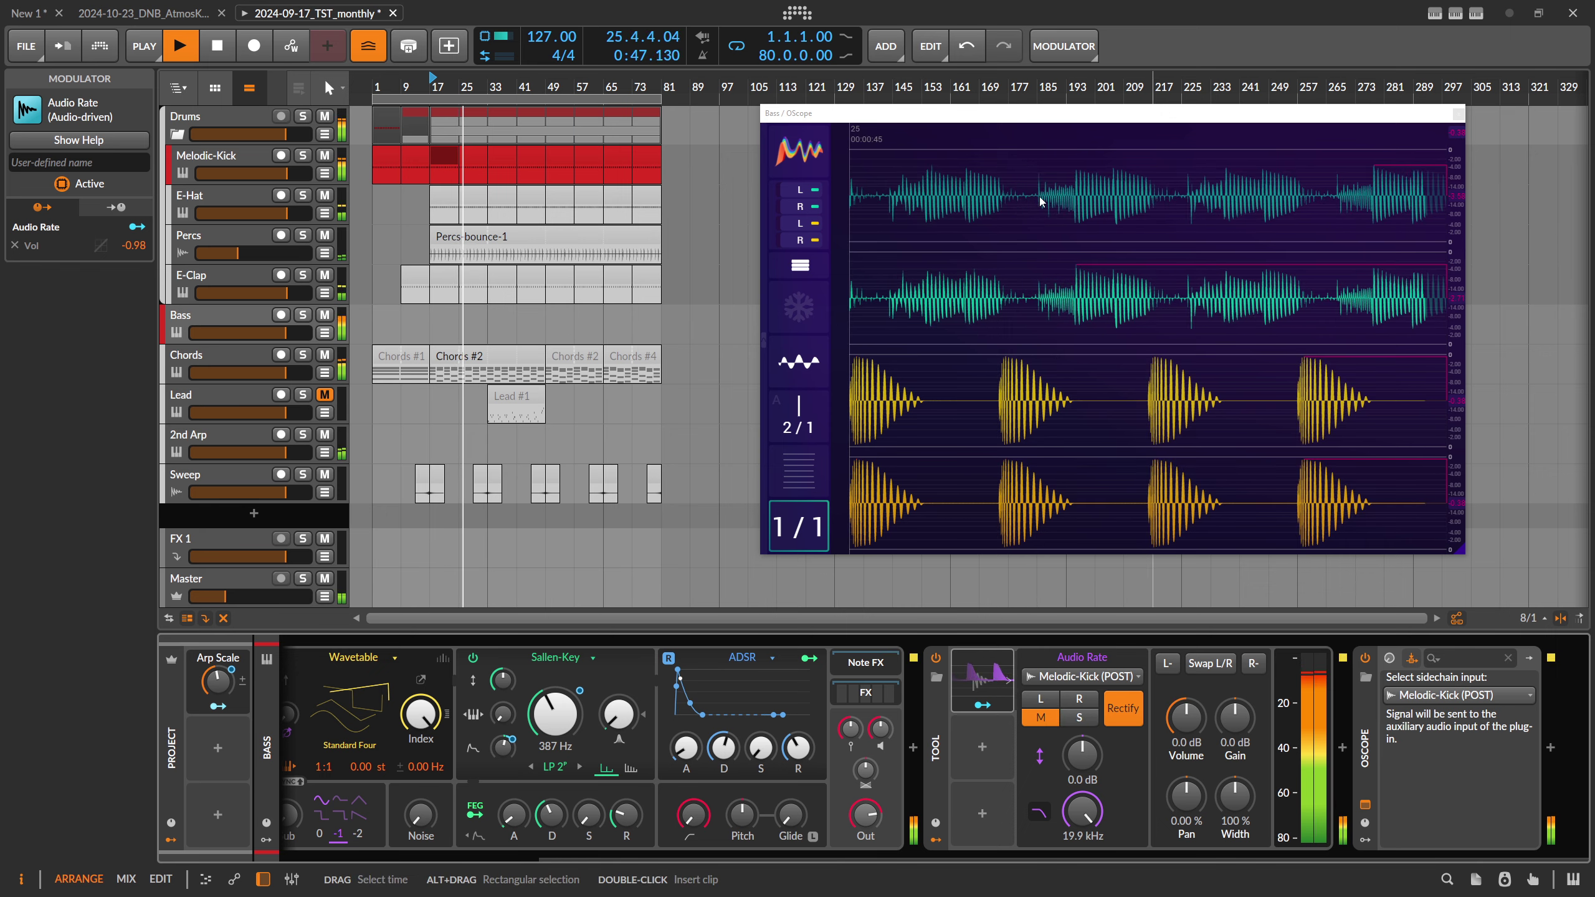
drag(254, 597, 190, 597)
click(983, 684)
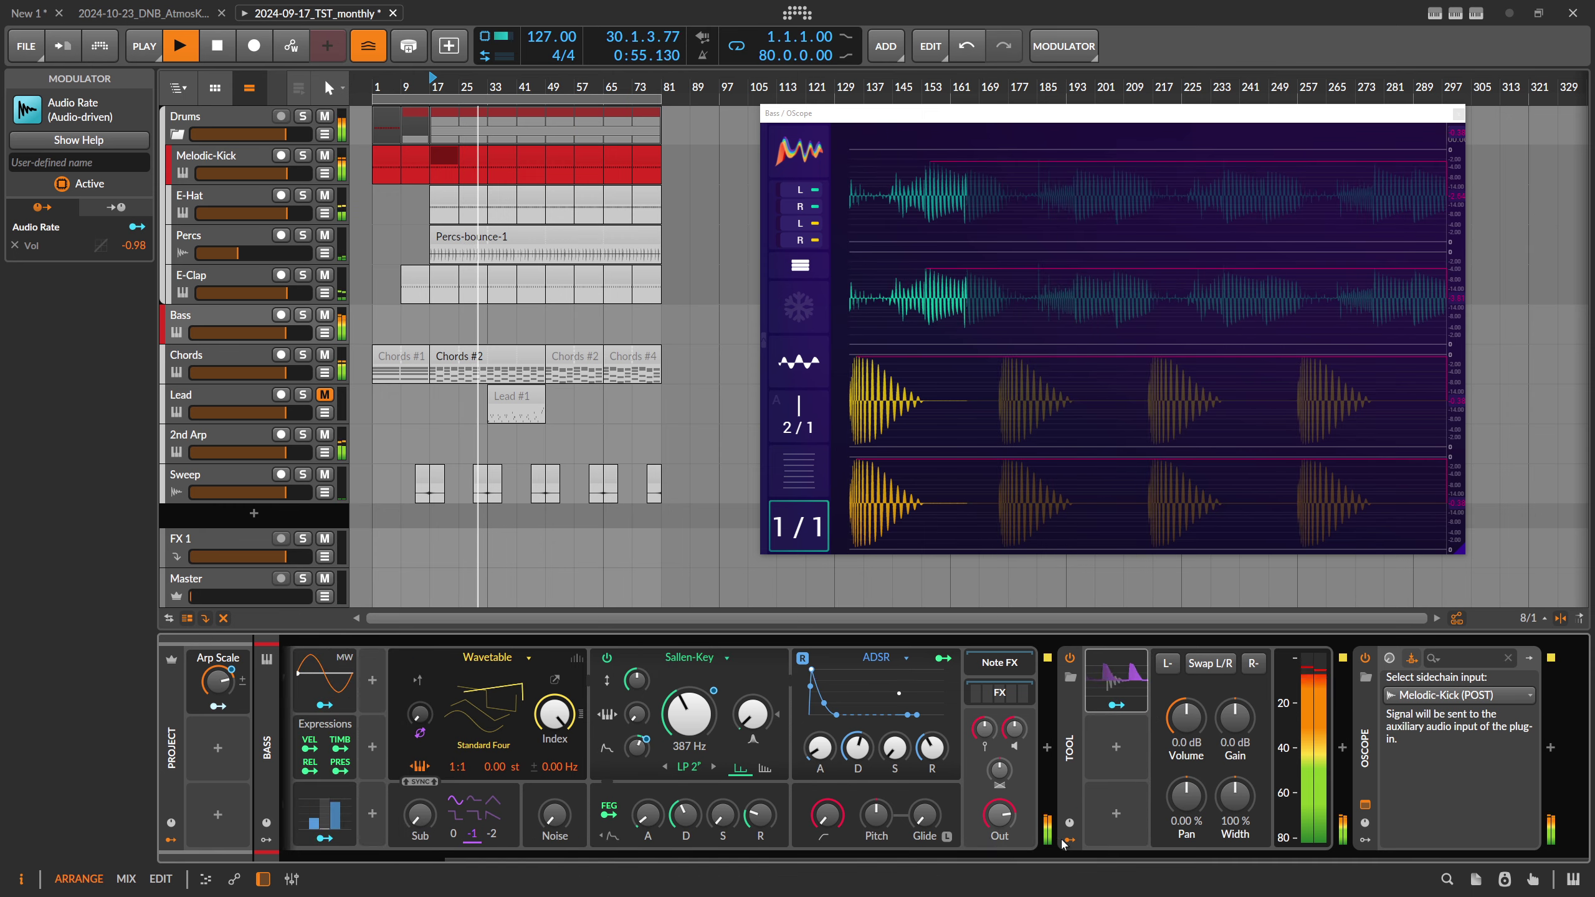
- Reopen the Audio Rate modulator's settings and freeze the oscilloscope traces
double_click(1119, 689)
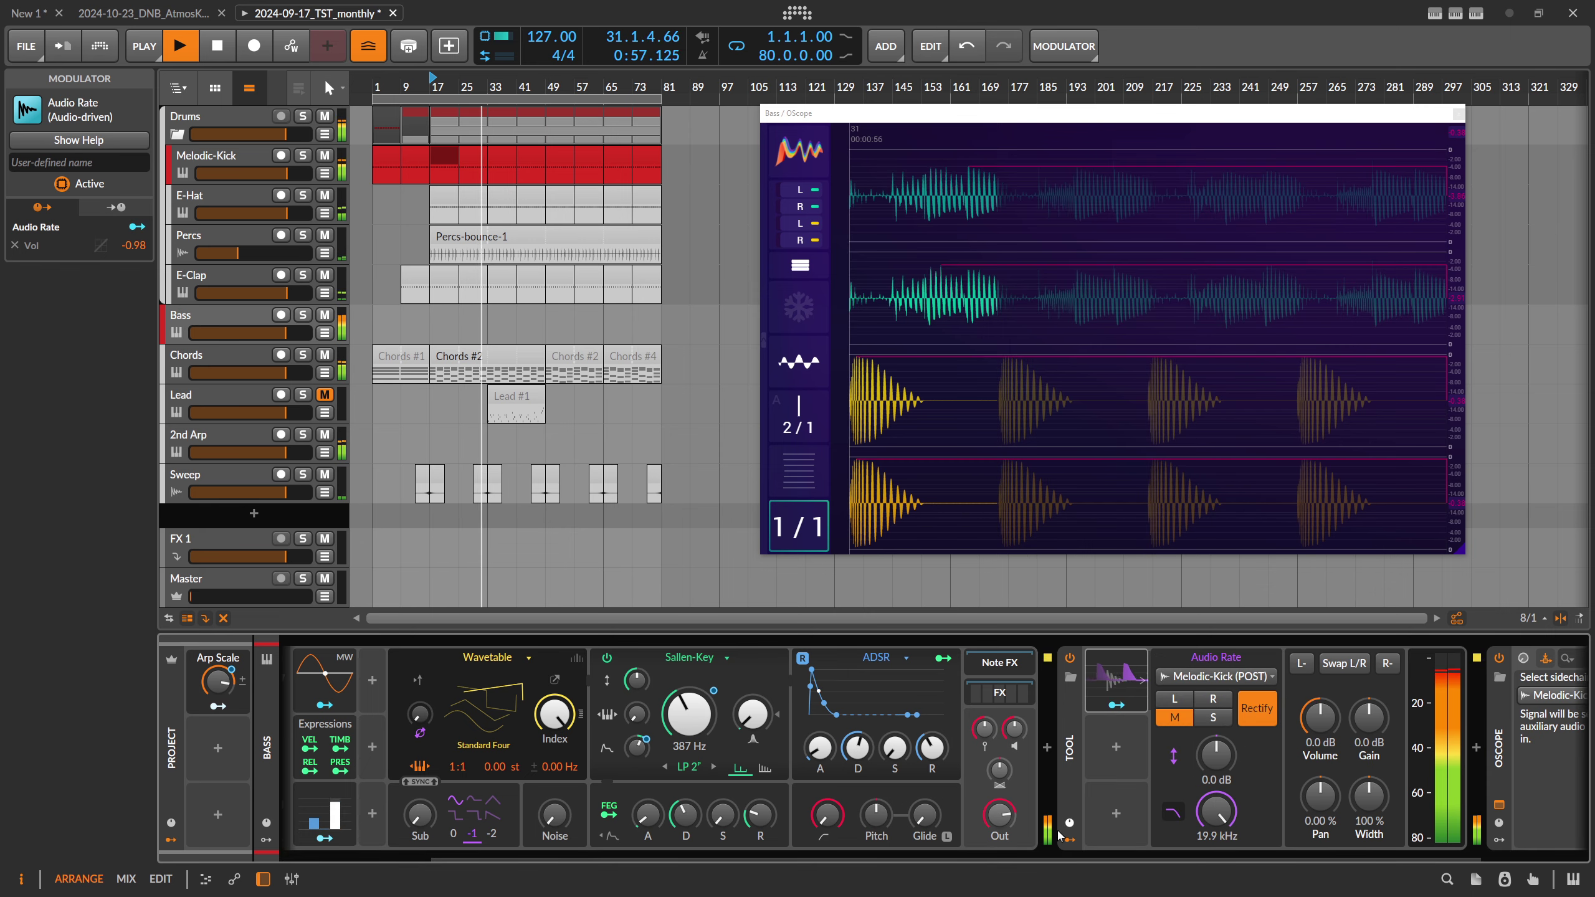
scroll(1094, 704, right, 2)
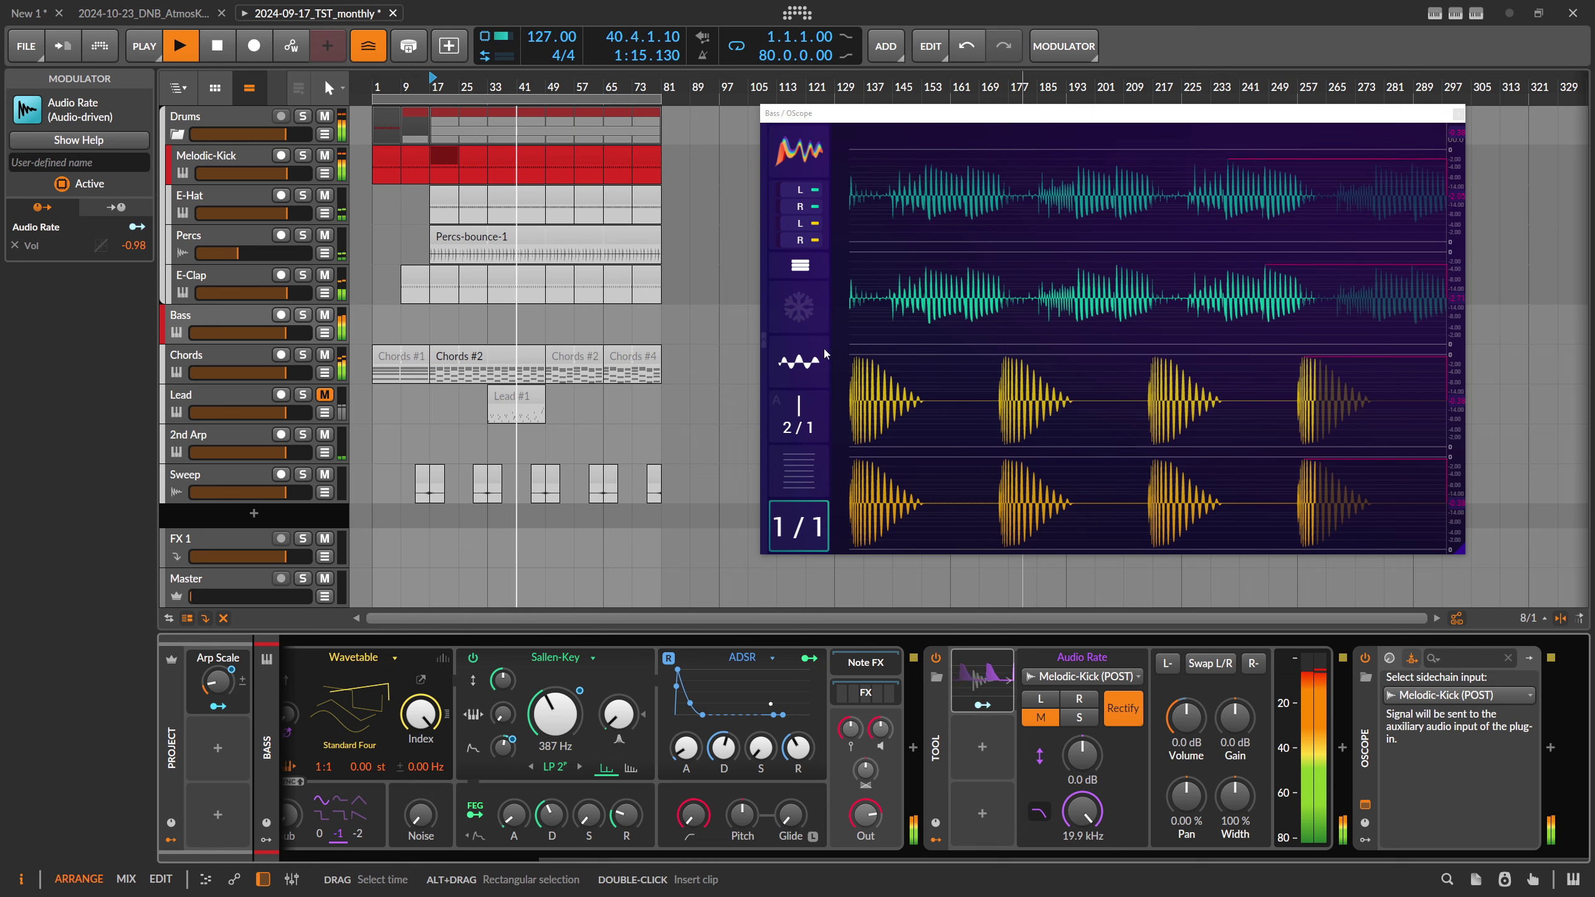
click(807, 305)
- Refreeze the oscilloscope on the bass and kick, then briefly view the RMSC plugin video
click(807, 307)
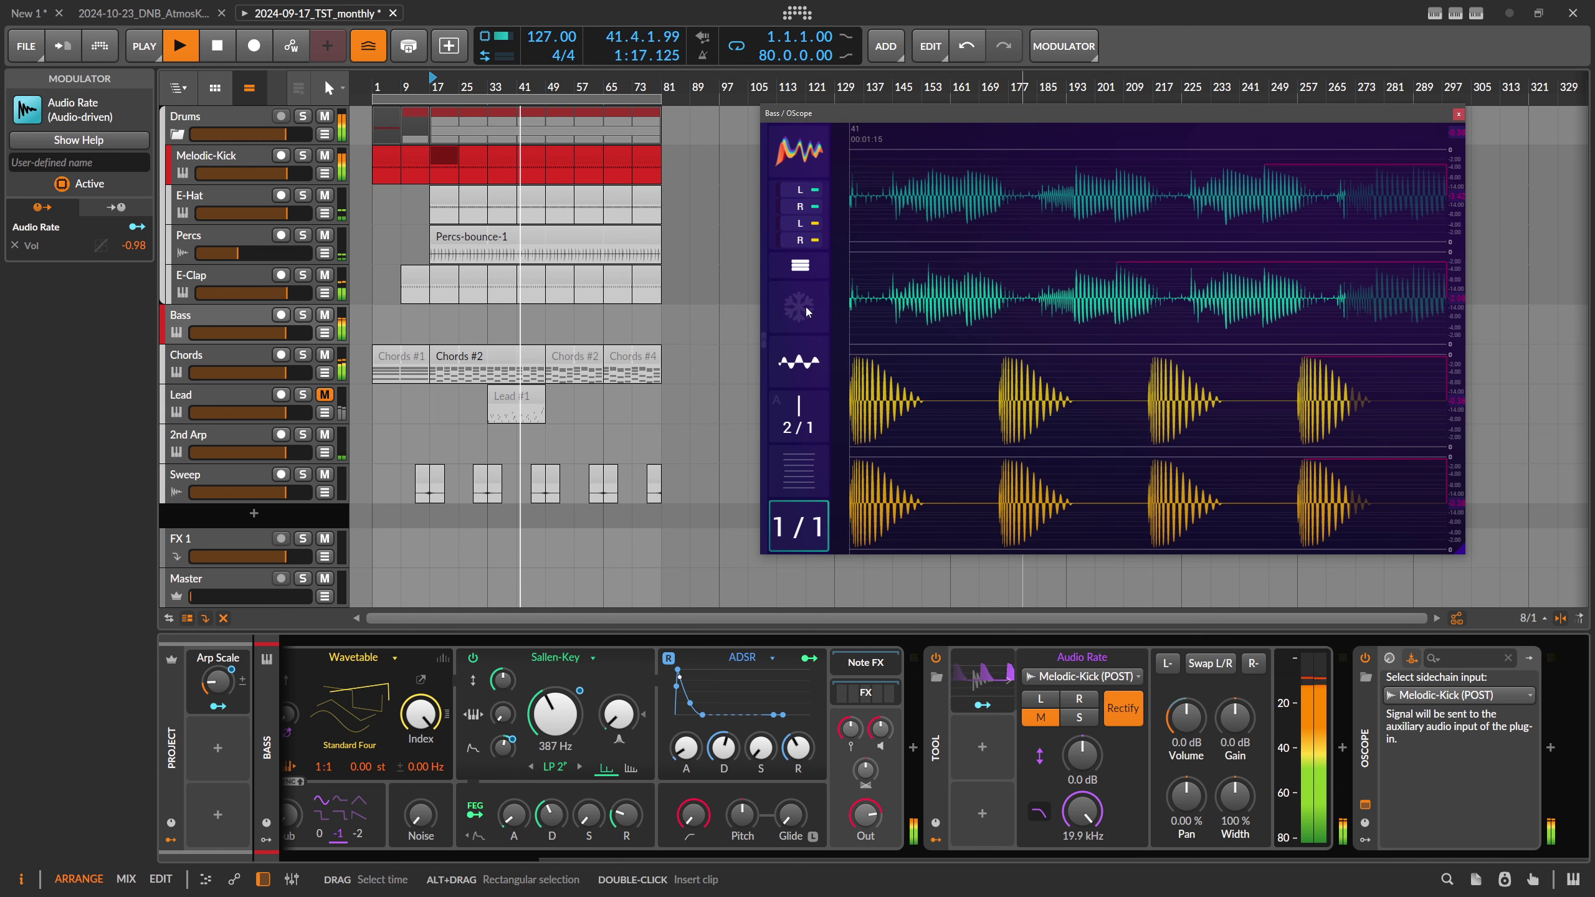
click(804, 305)
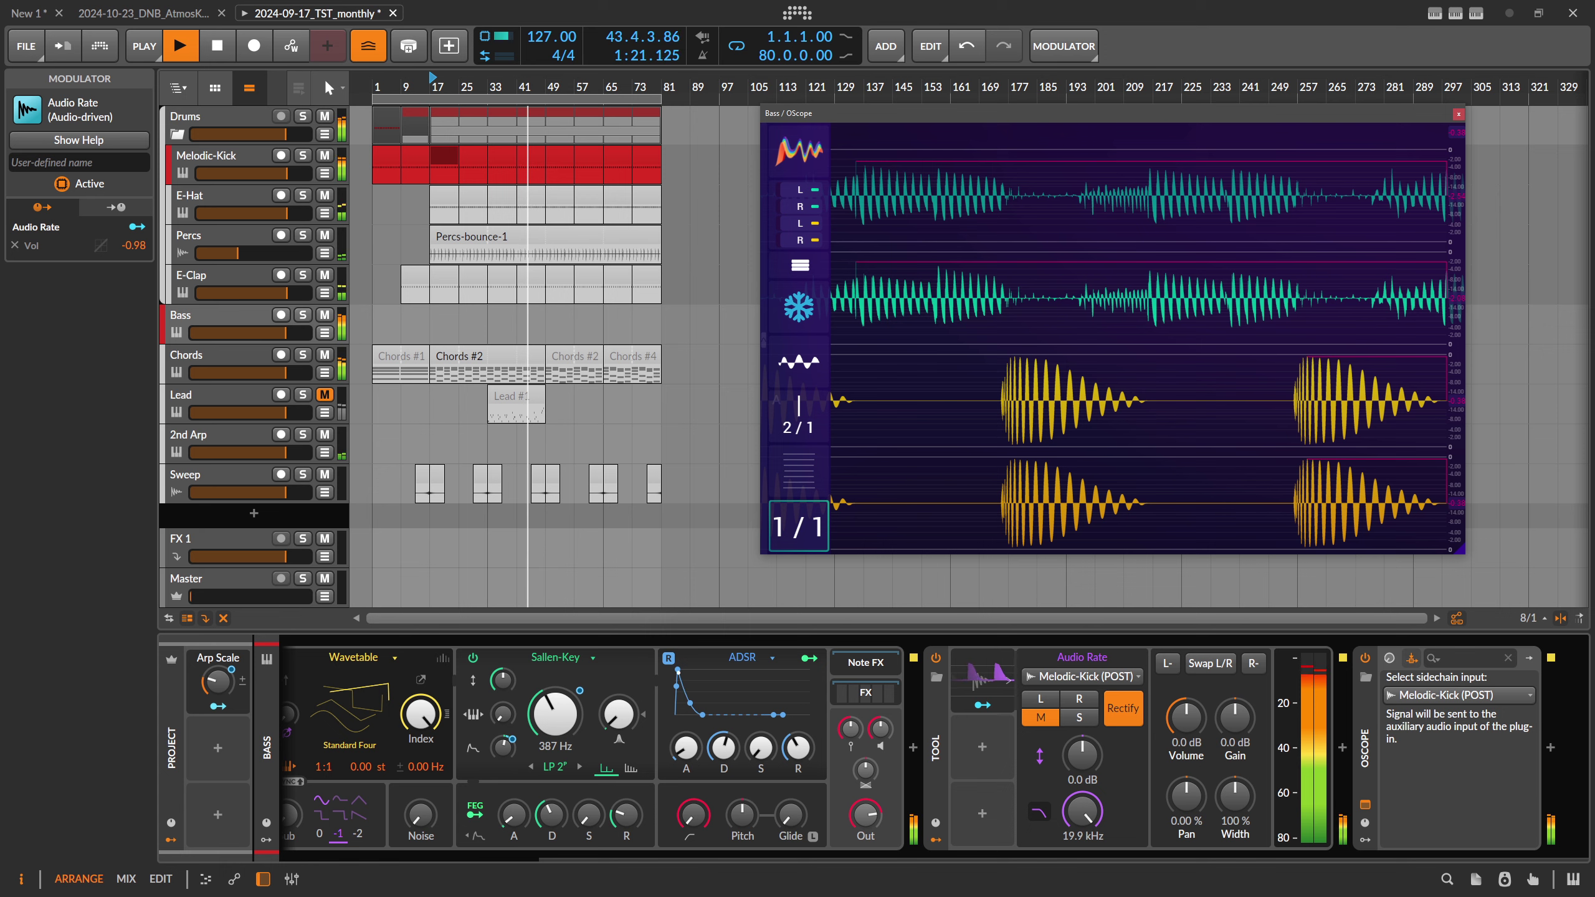
key(alt+Tab)
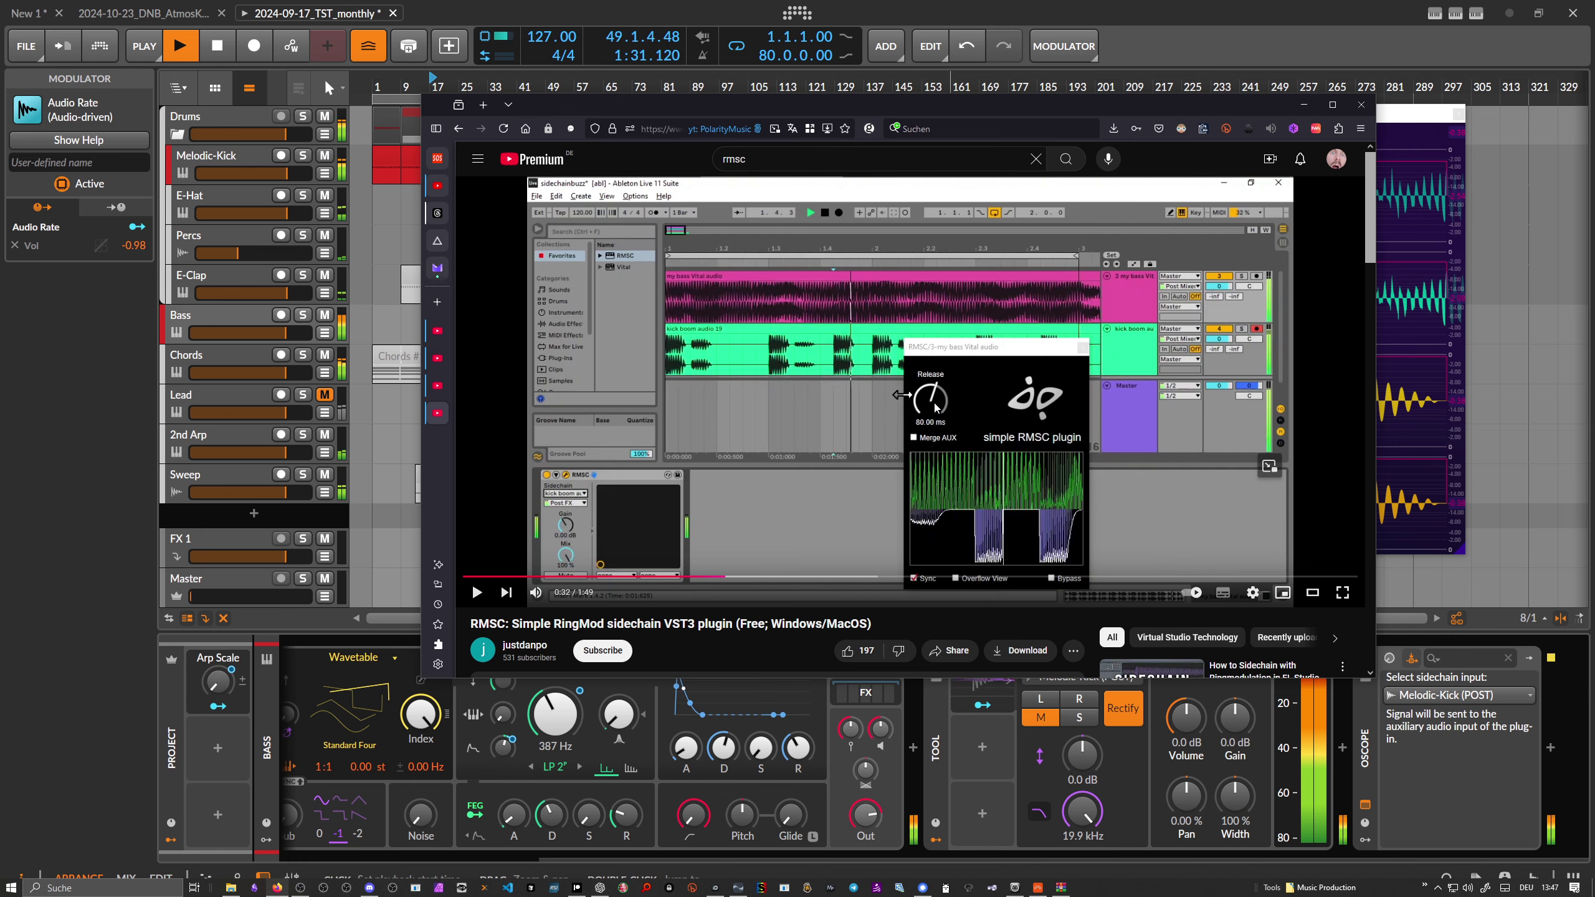
click(966, 6)
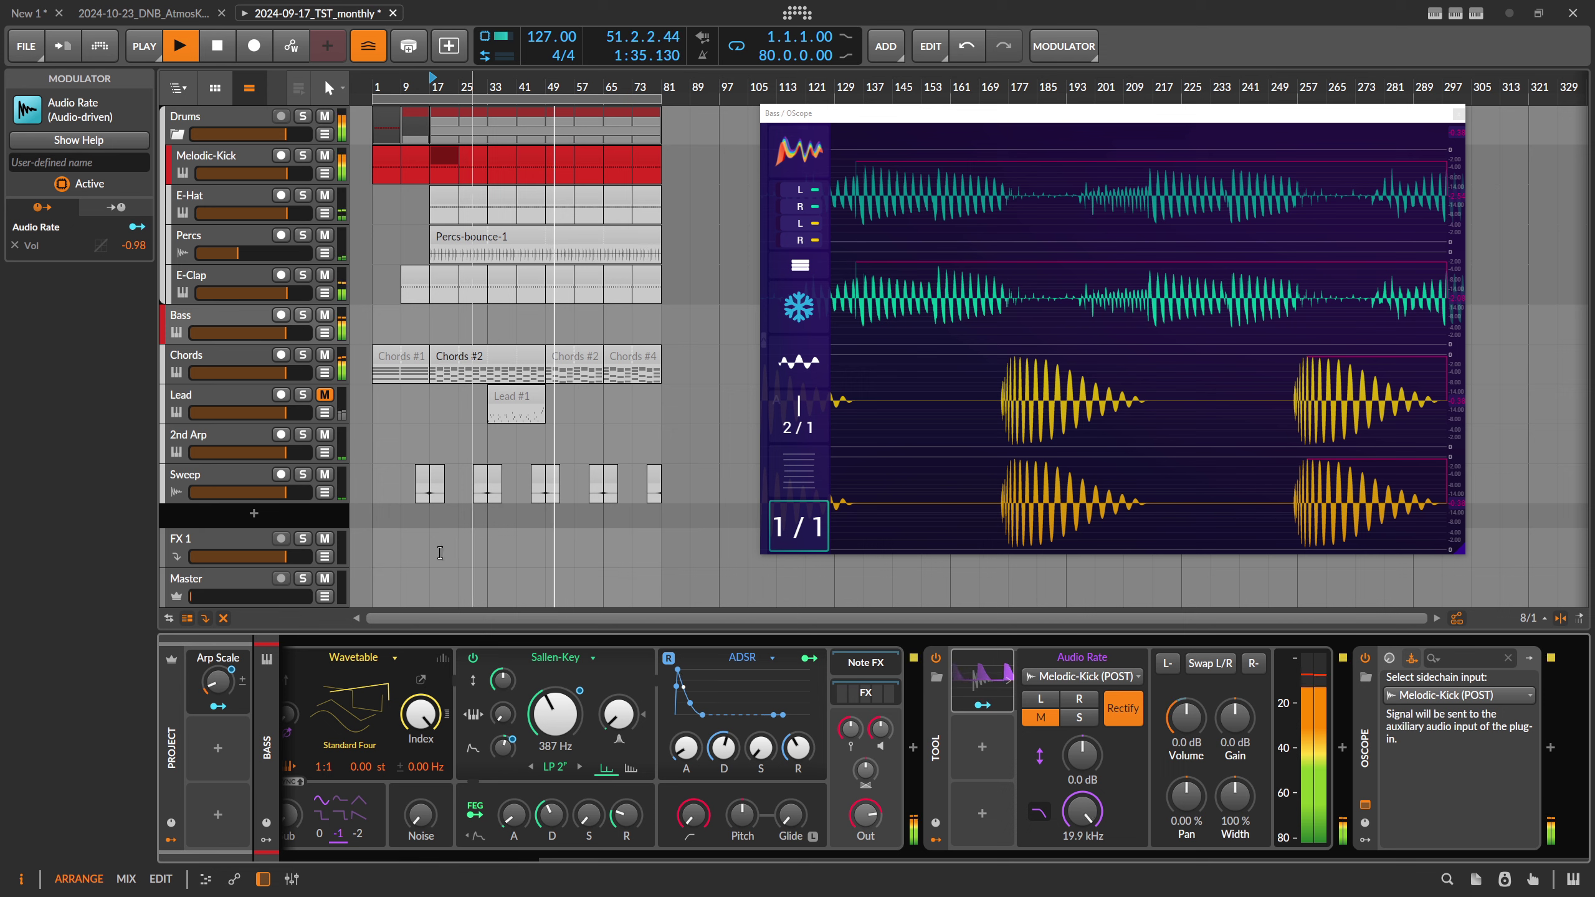
- Unfreeze the oscilloscope and lower the Audio Rate lowpass cutoff from 119 Hz to 23.7 Hz
click(802, 313)
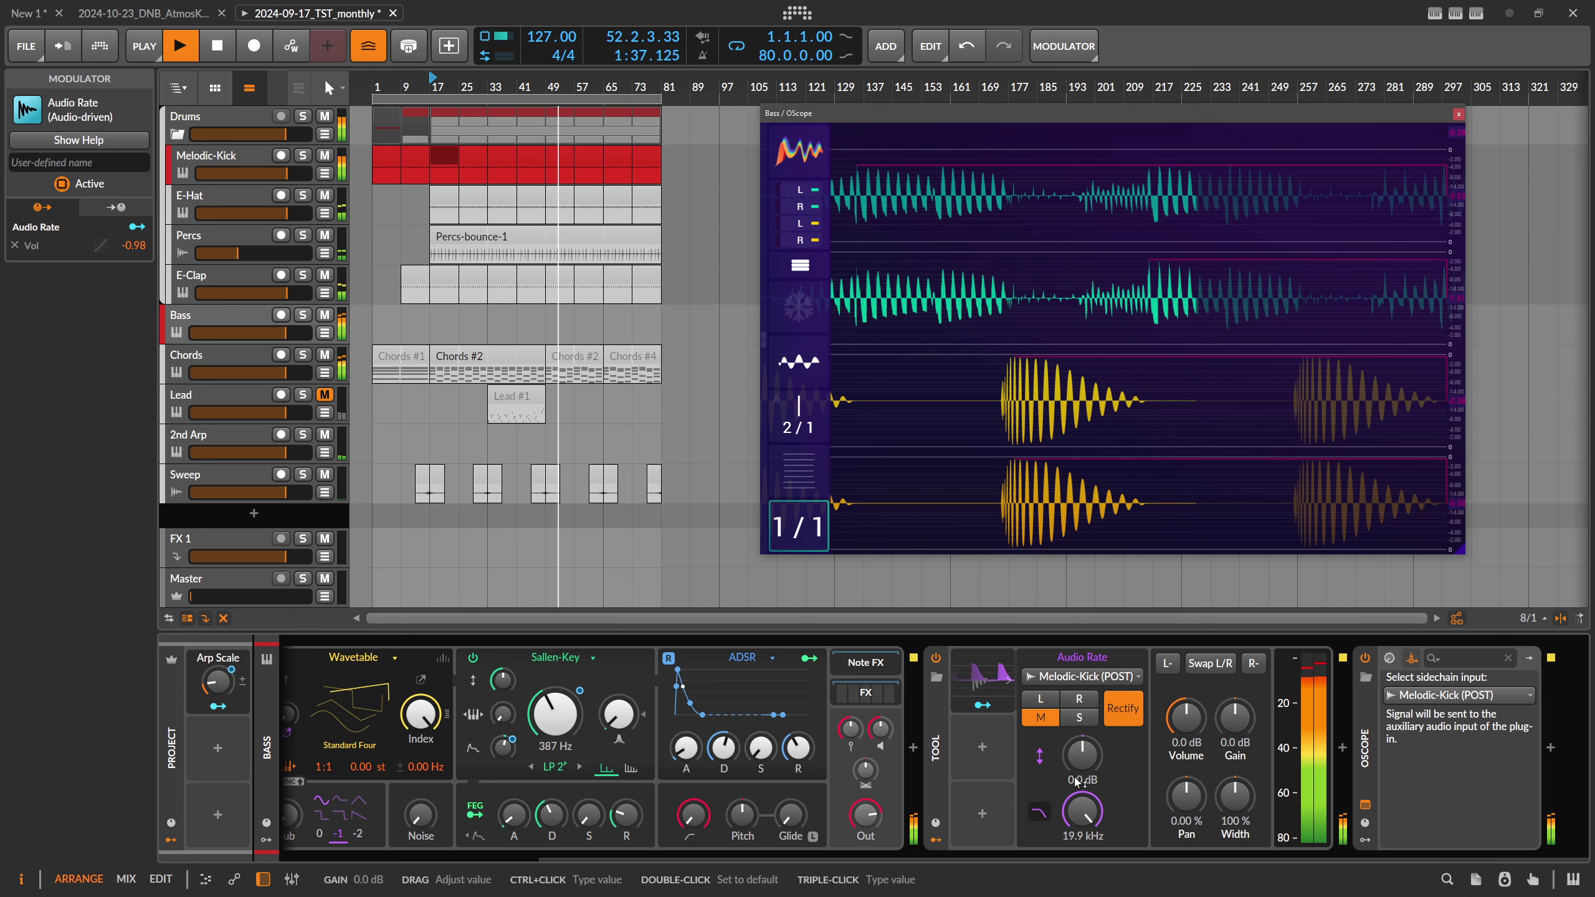
drag(1082, 811, 1082, 881)
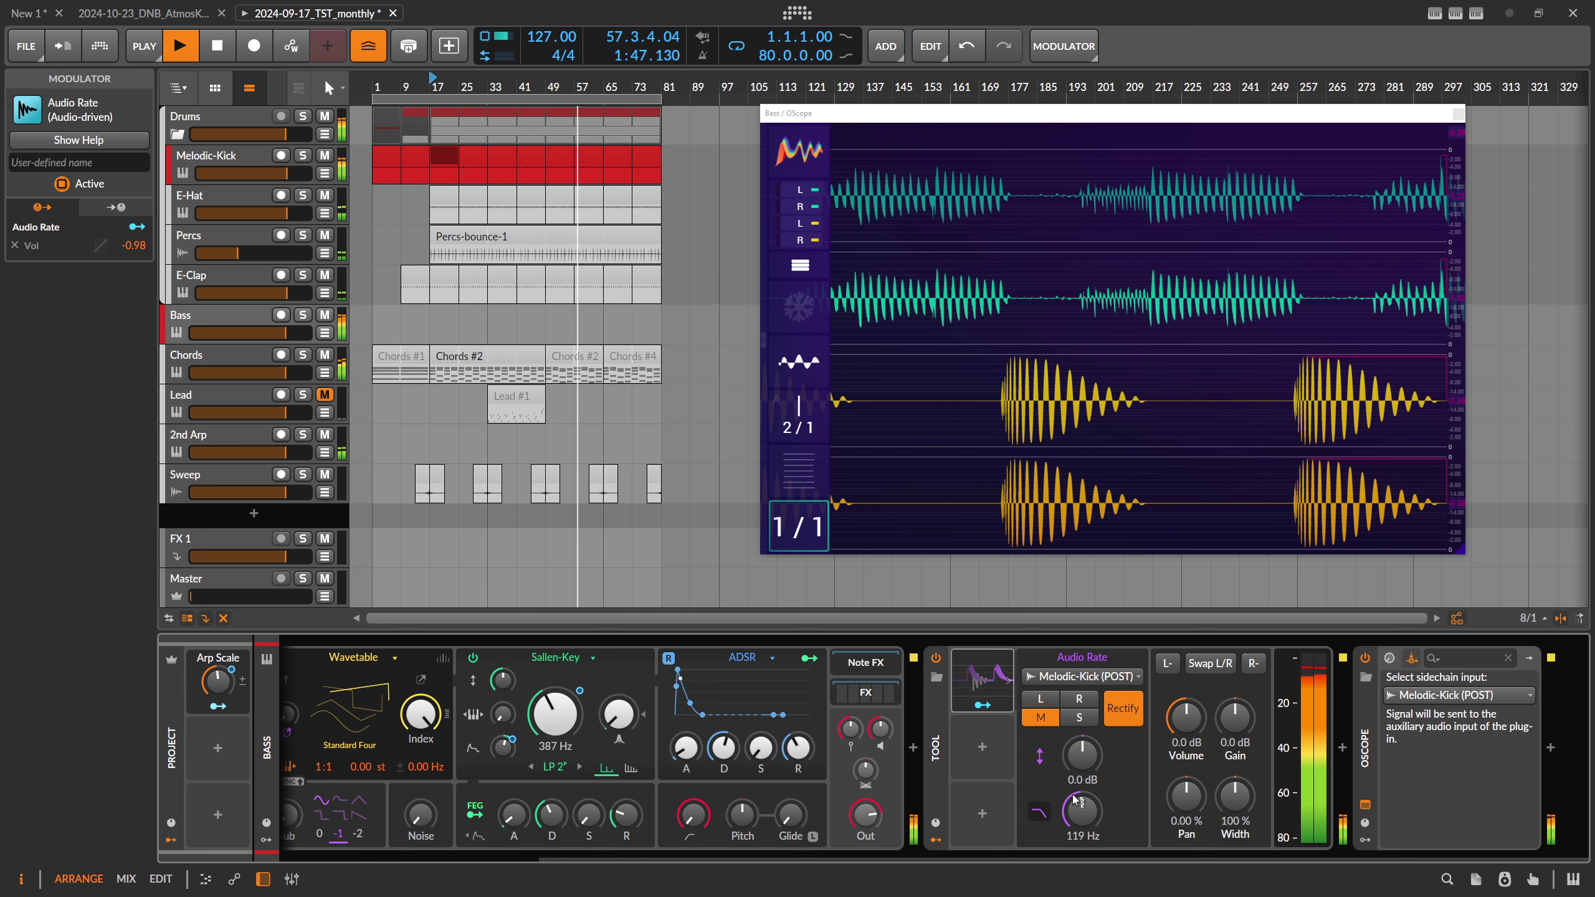
drag(1082, 811, 1082, 821)
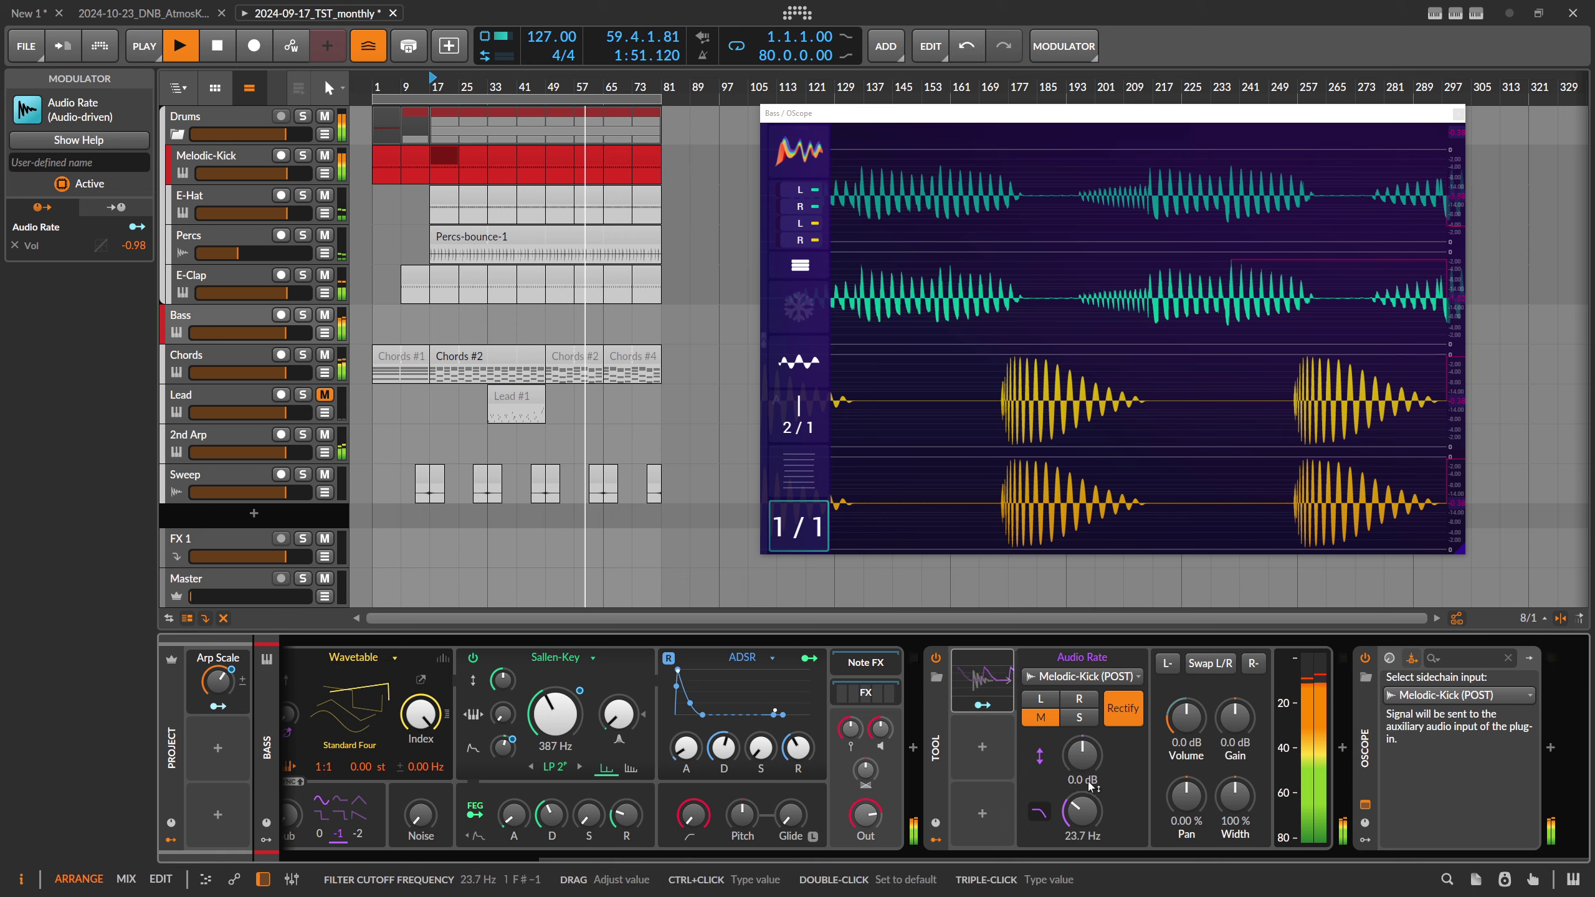
- Zoom the oscilloscope in to a 1/2 time span to inspect the smoothed ducking
drag(1007, 272, 1004, 320)
scroll(1004, 319, down, 1)
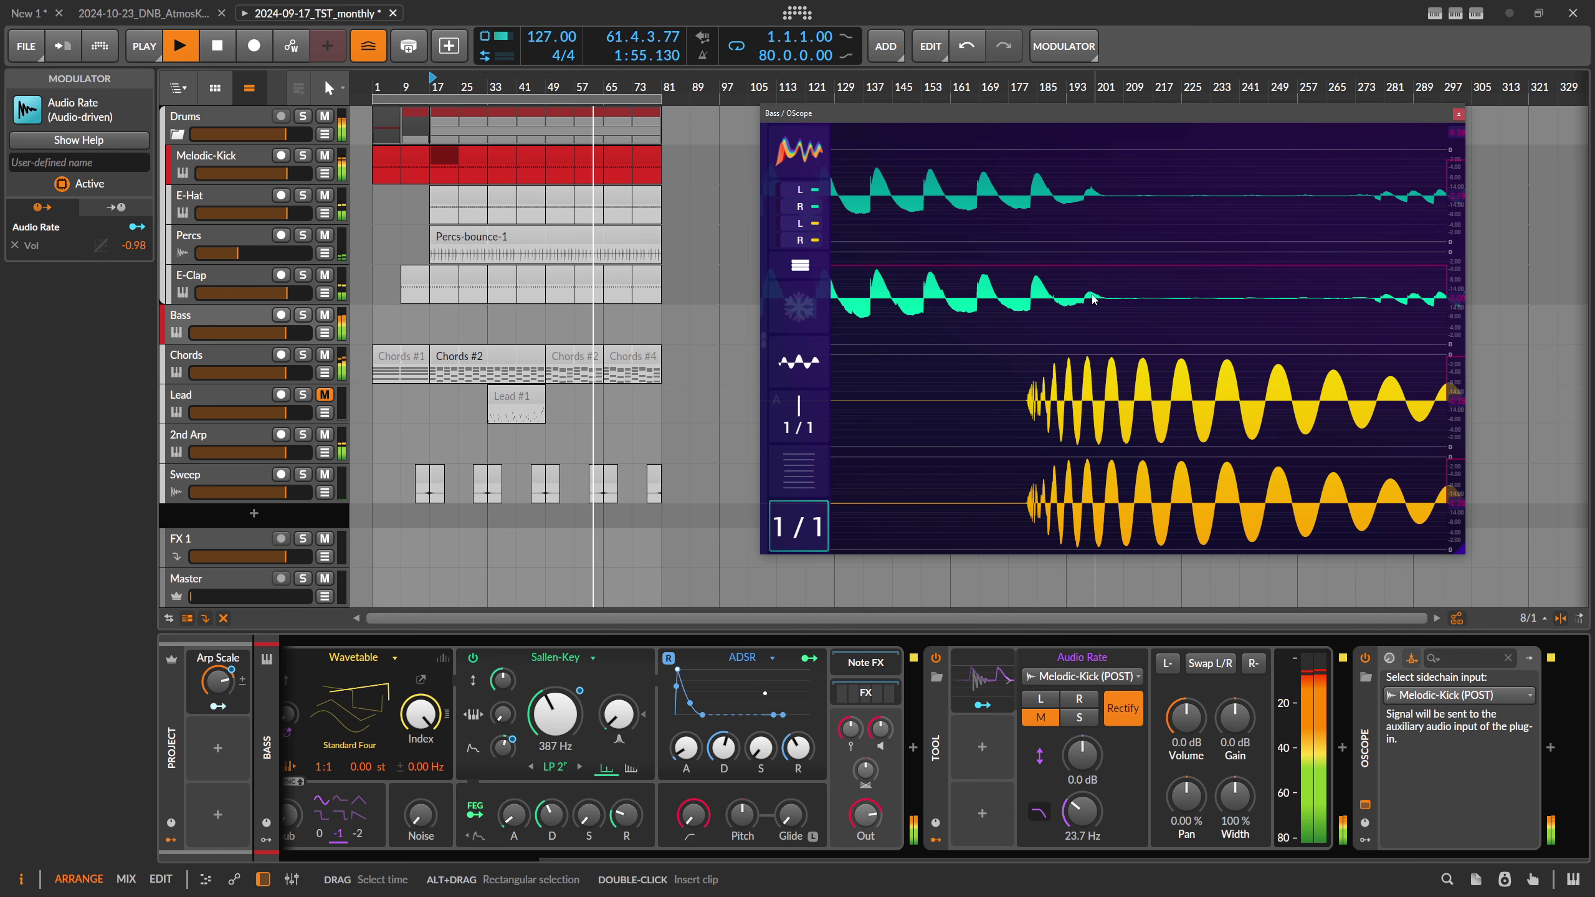
scroll(1063, 251, down, 1)
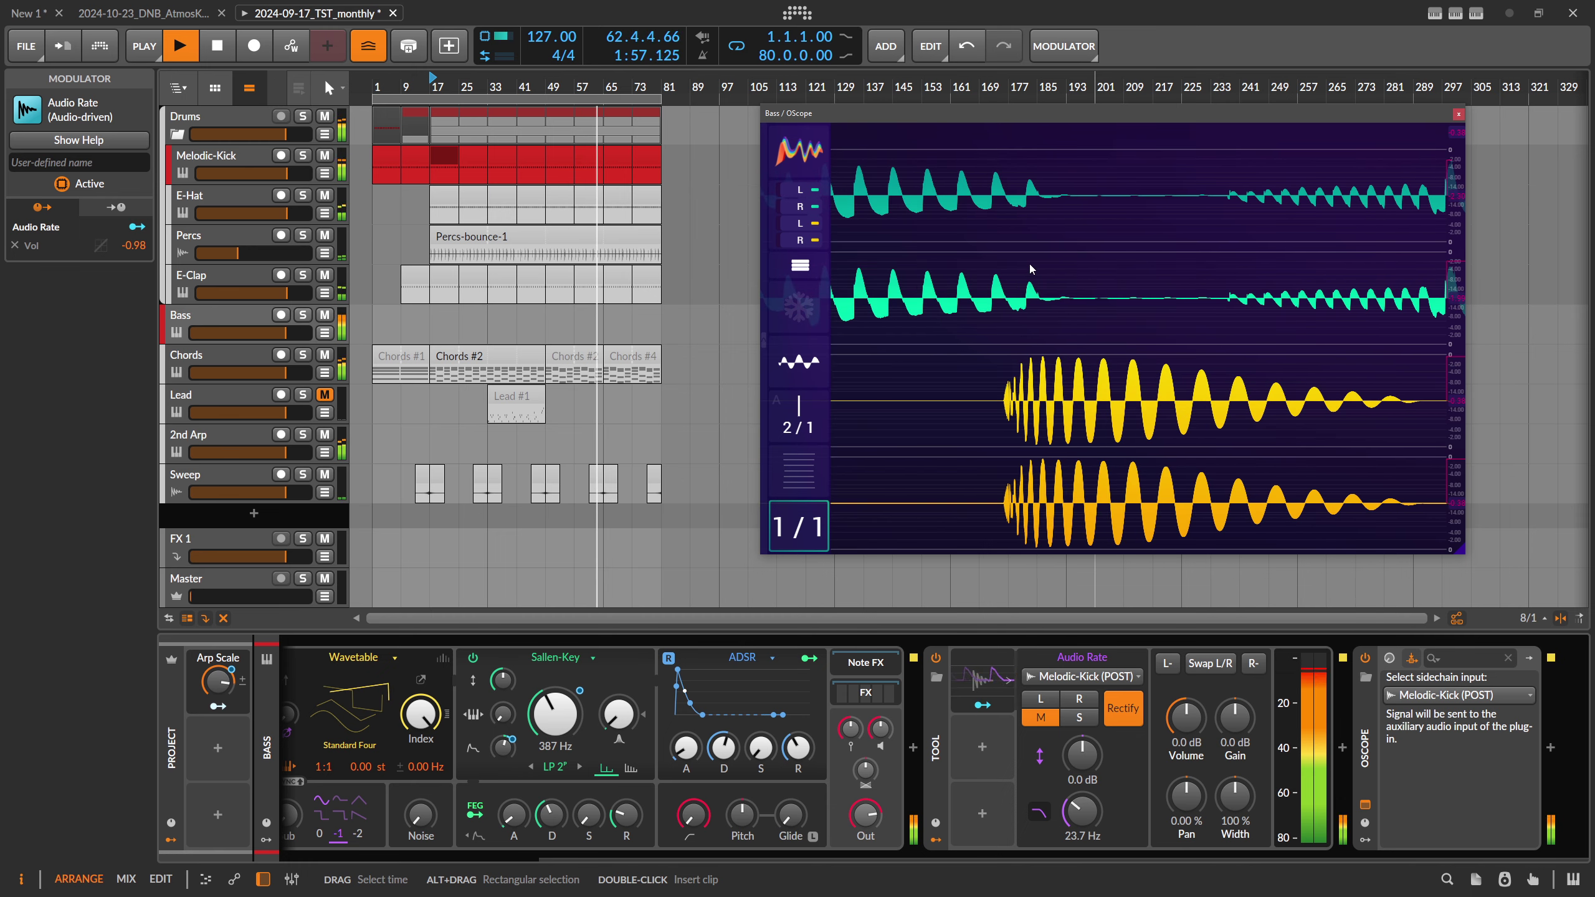
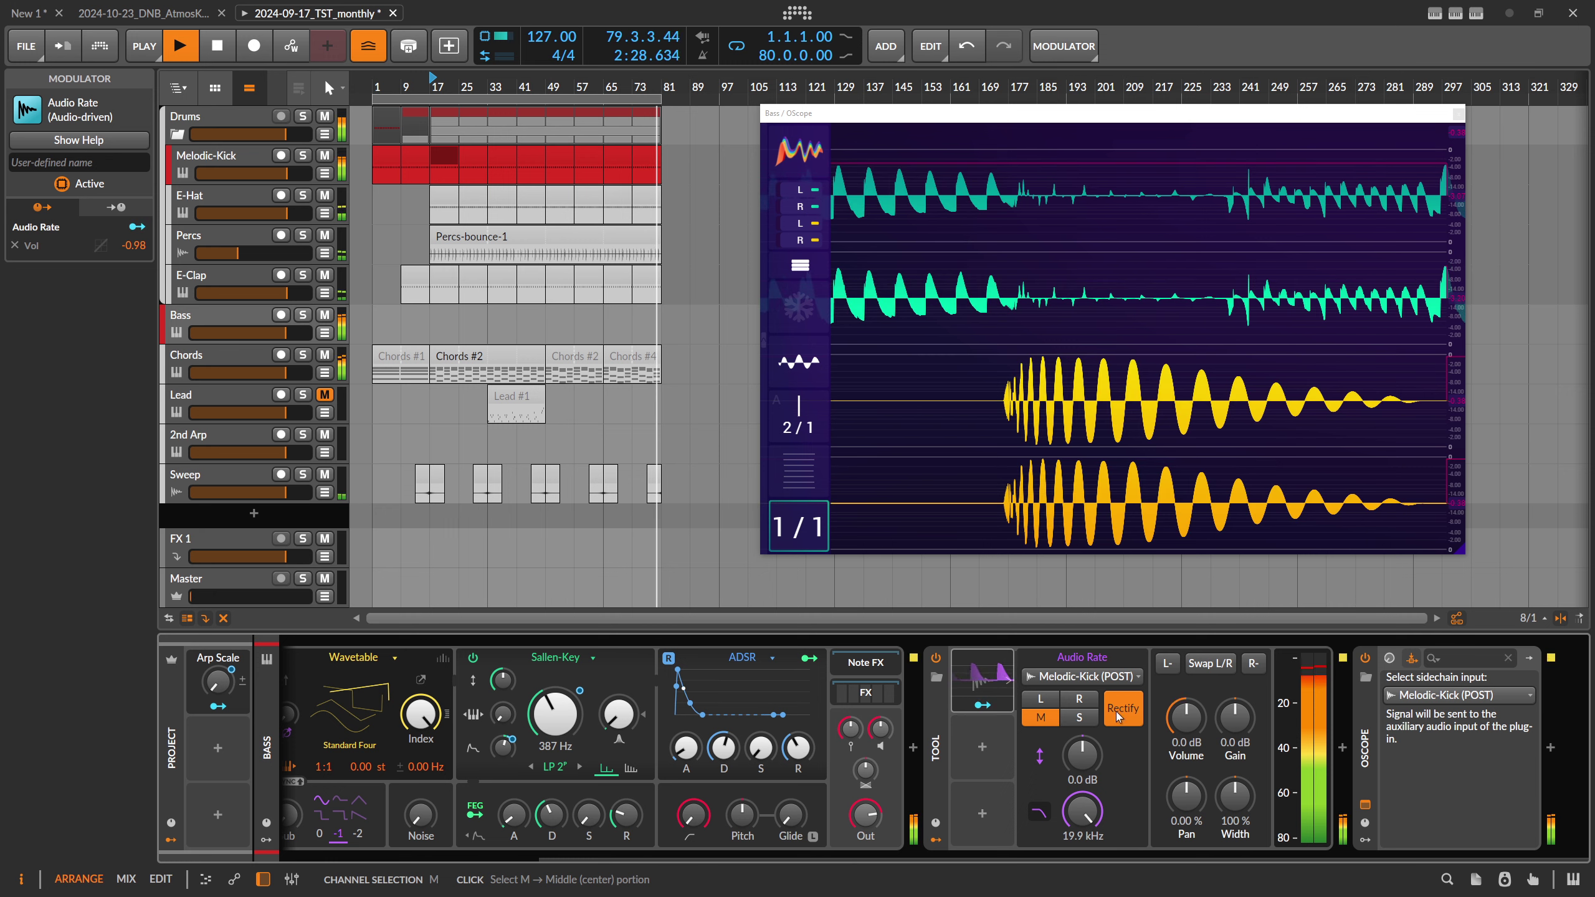
- Remove the Audio Rate's Volume mapping, then add a second Audio Rate modulator and delete it again
double_click(1185, 717)
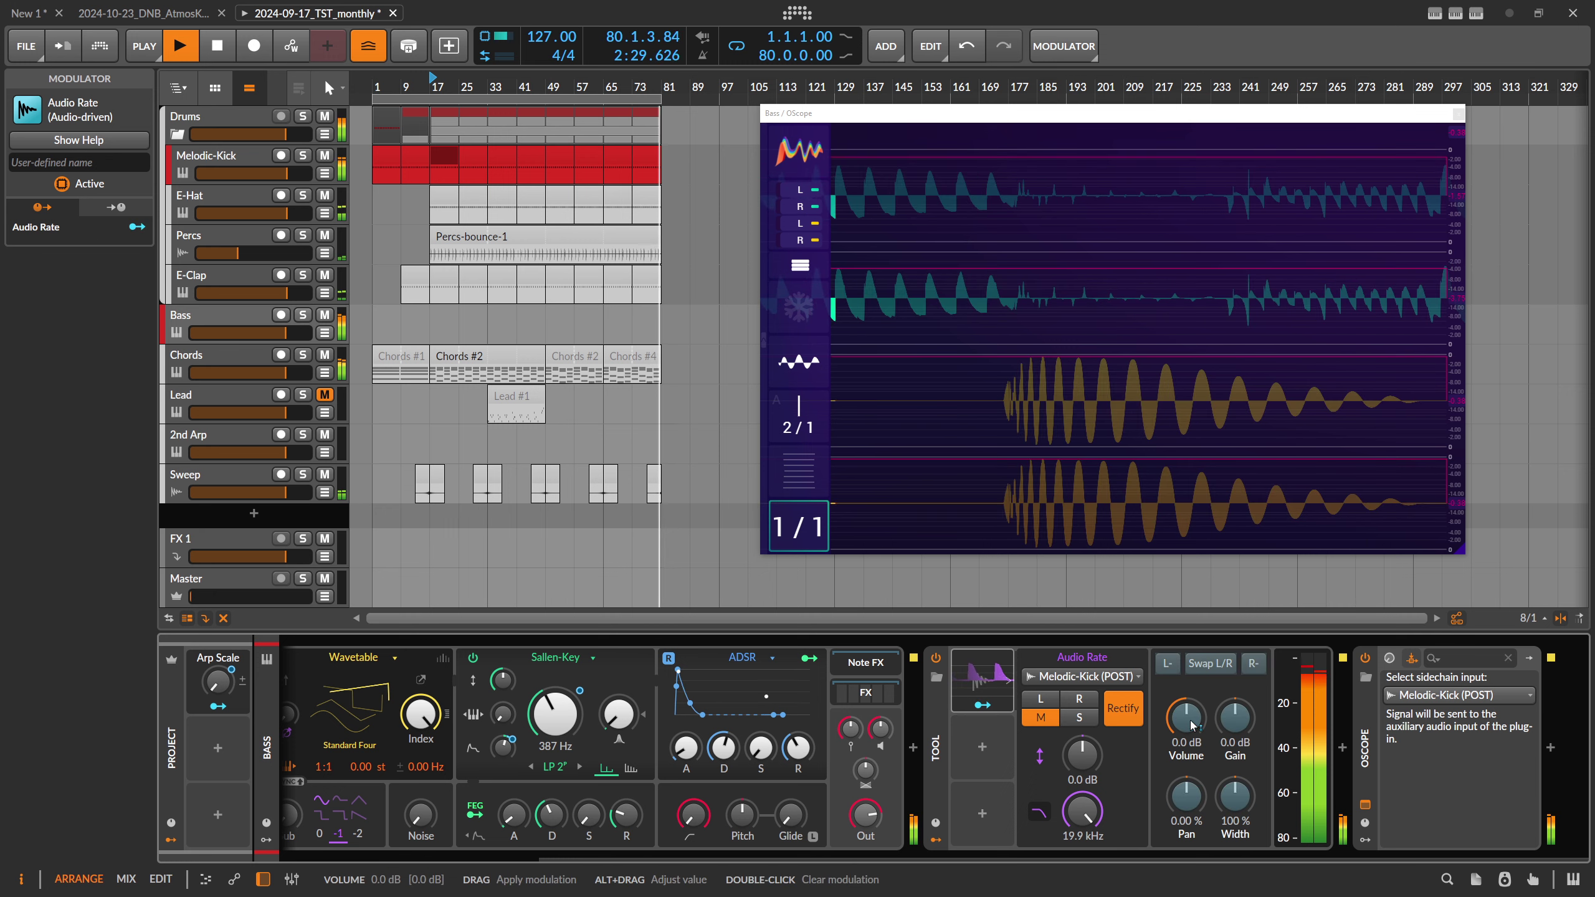
click(983, 748)
text(o)
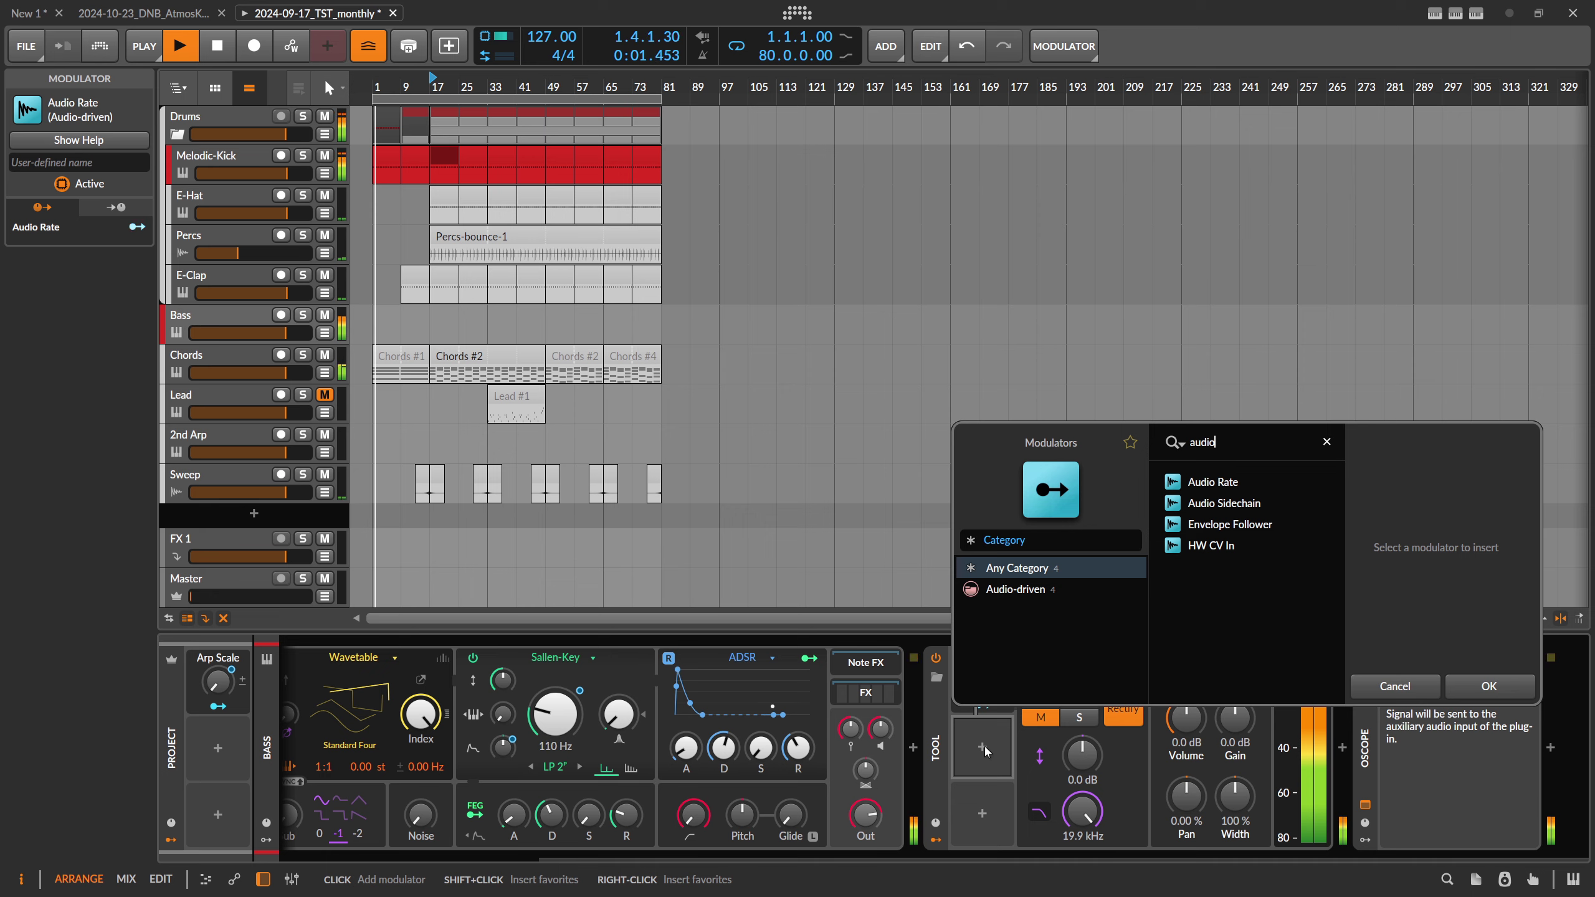
key(Down)
key(Return)
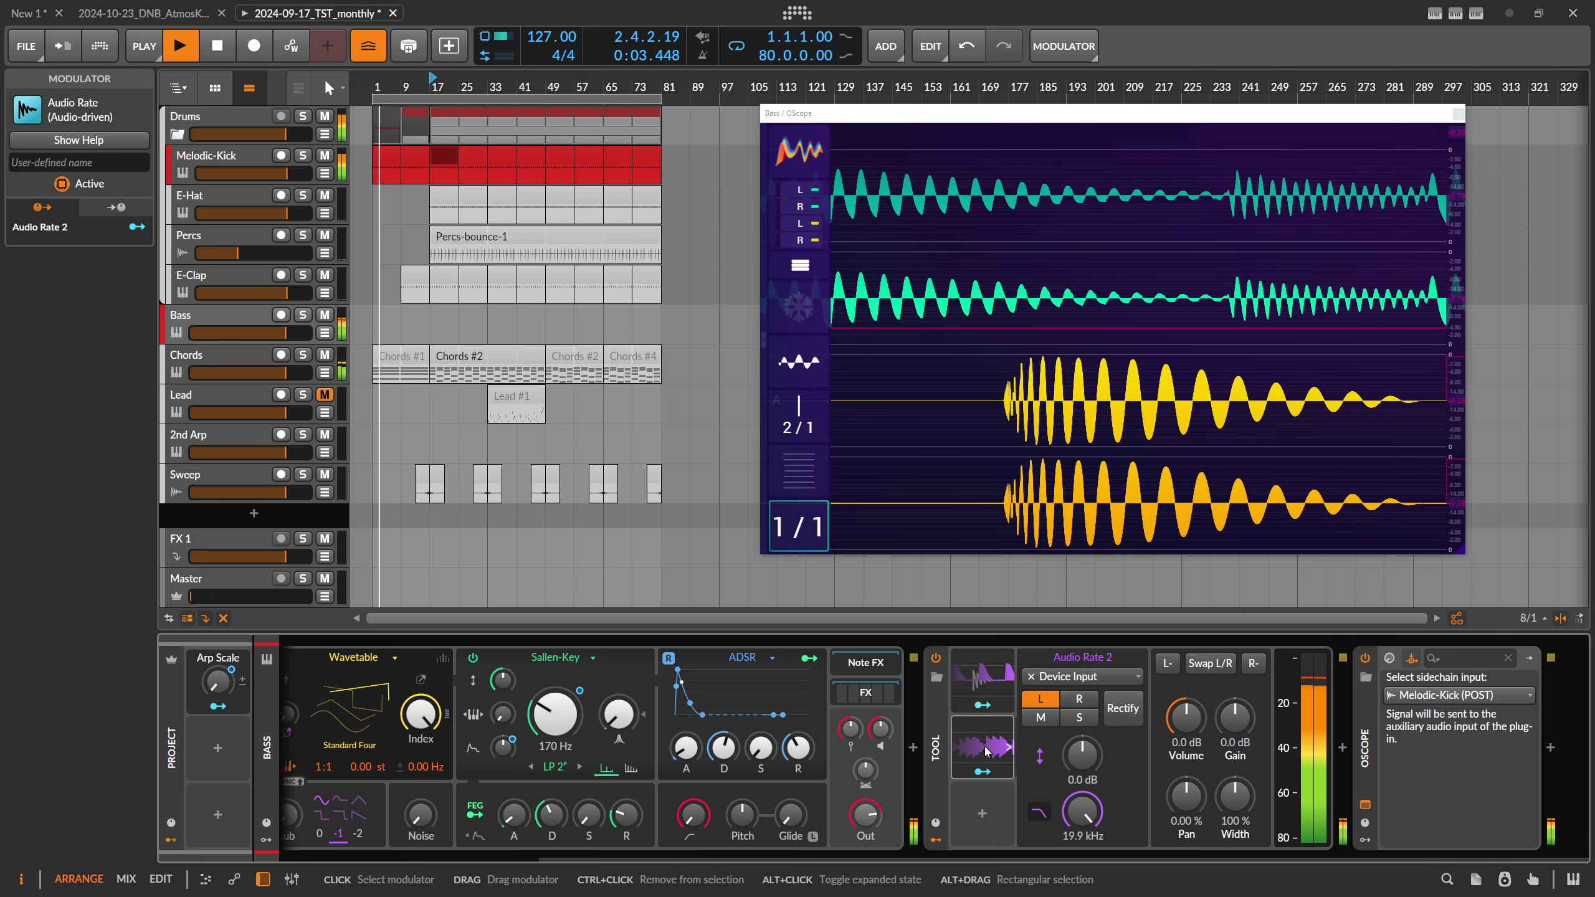
double_click(984, 750)
double_click(1120, 747)
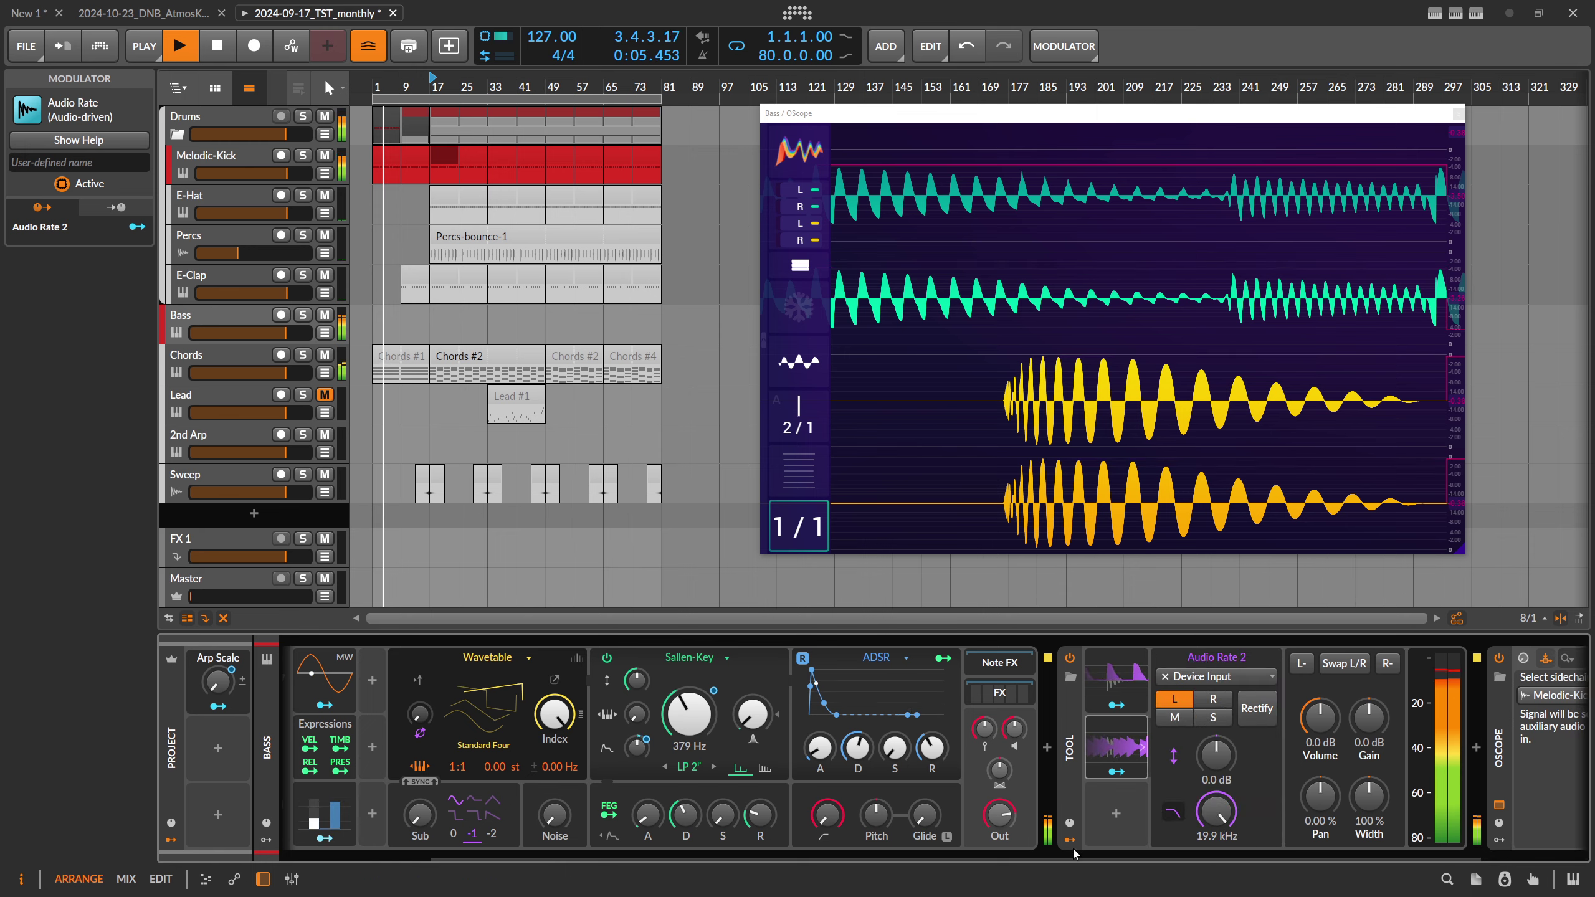
click(1124, 747)
key(Delete)
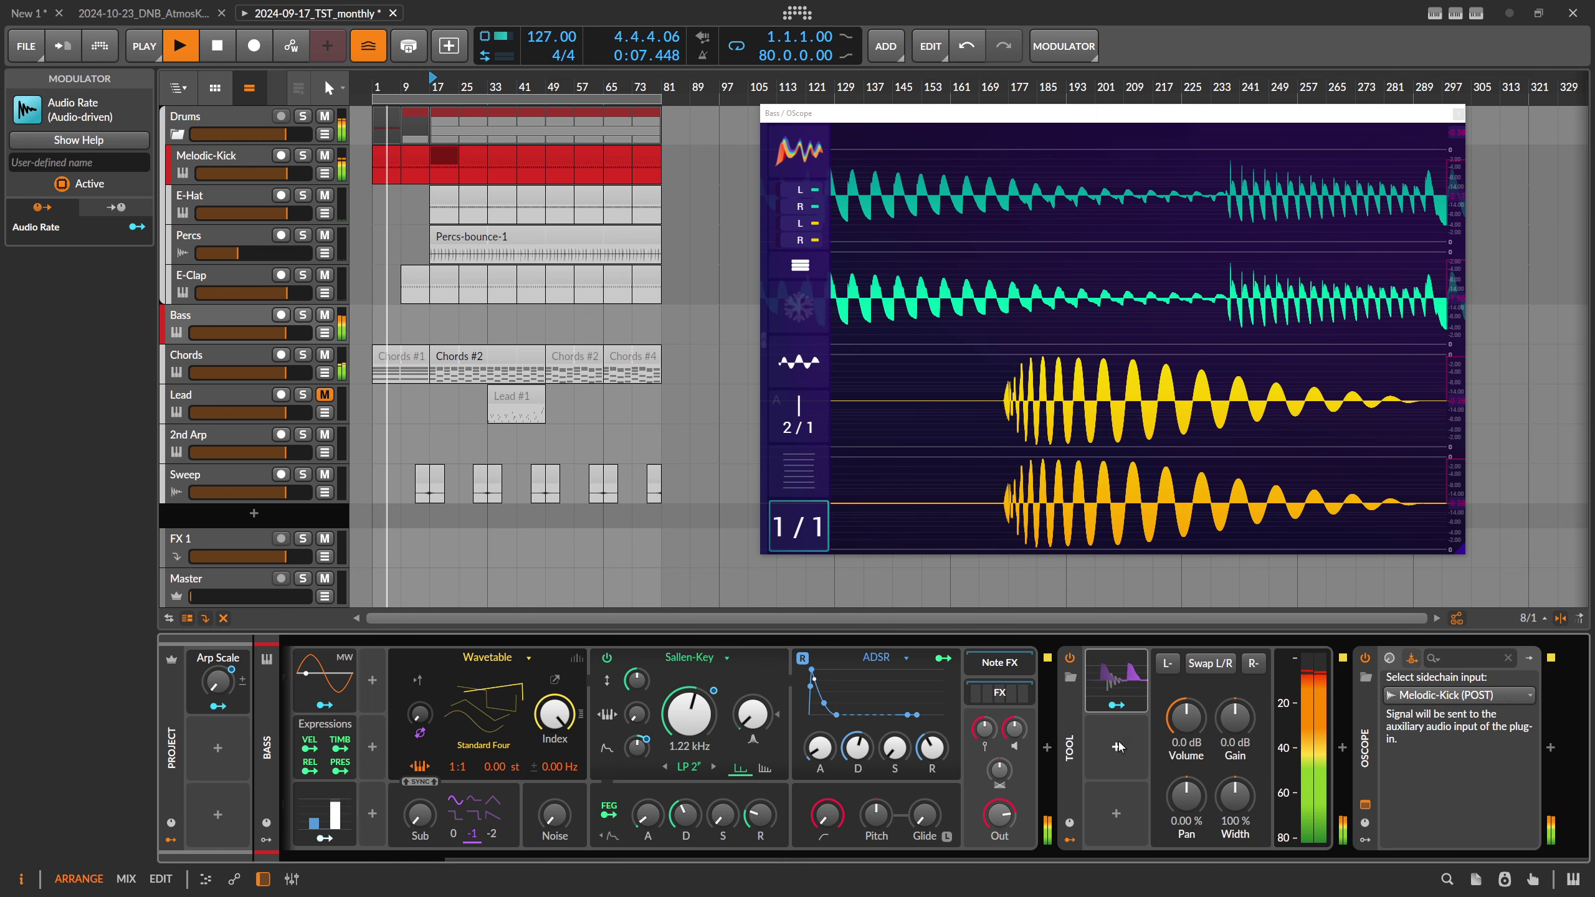
- Insert an Audio Sidechain modulator on the Tool device by searching 'side'
click(1118, 749)
text(side)
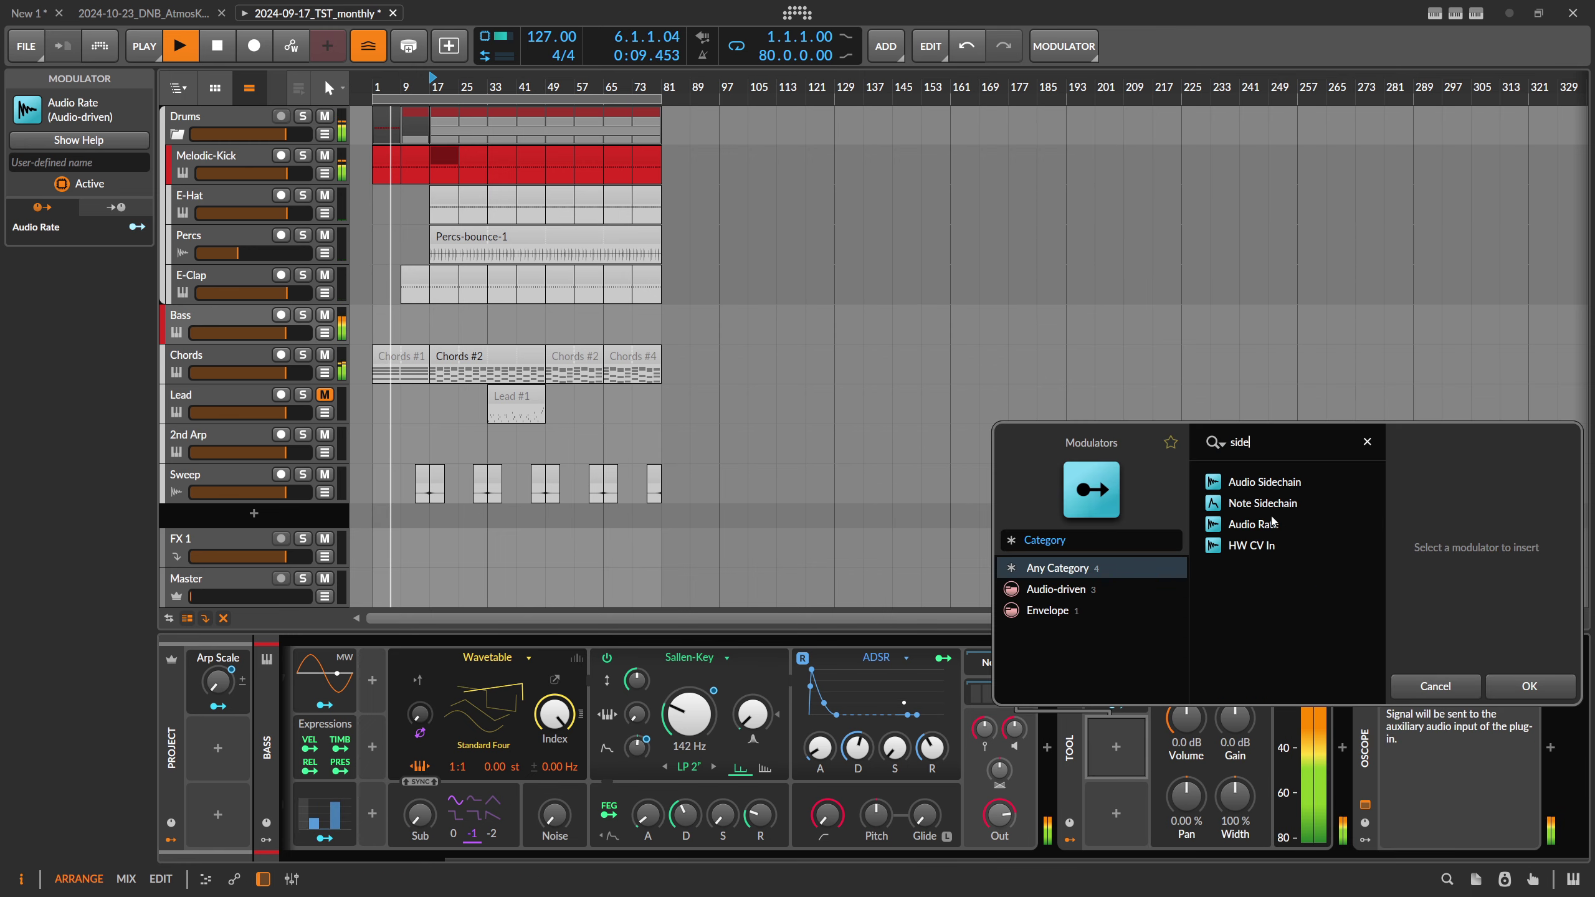
key(Down)
key(Return)
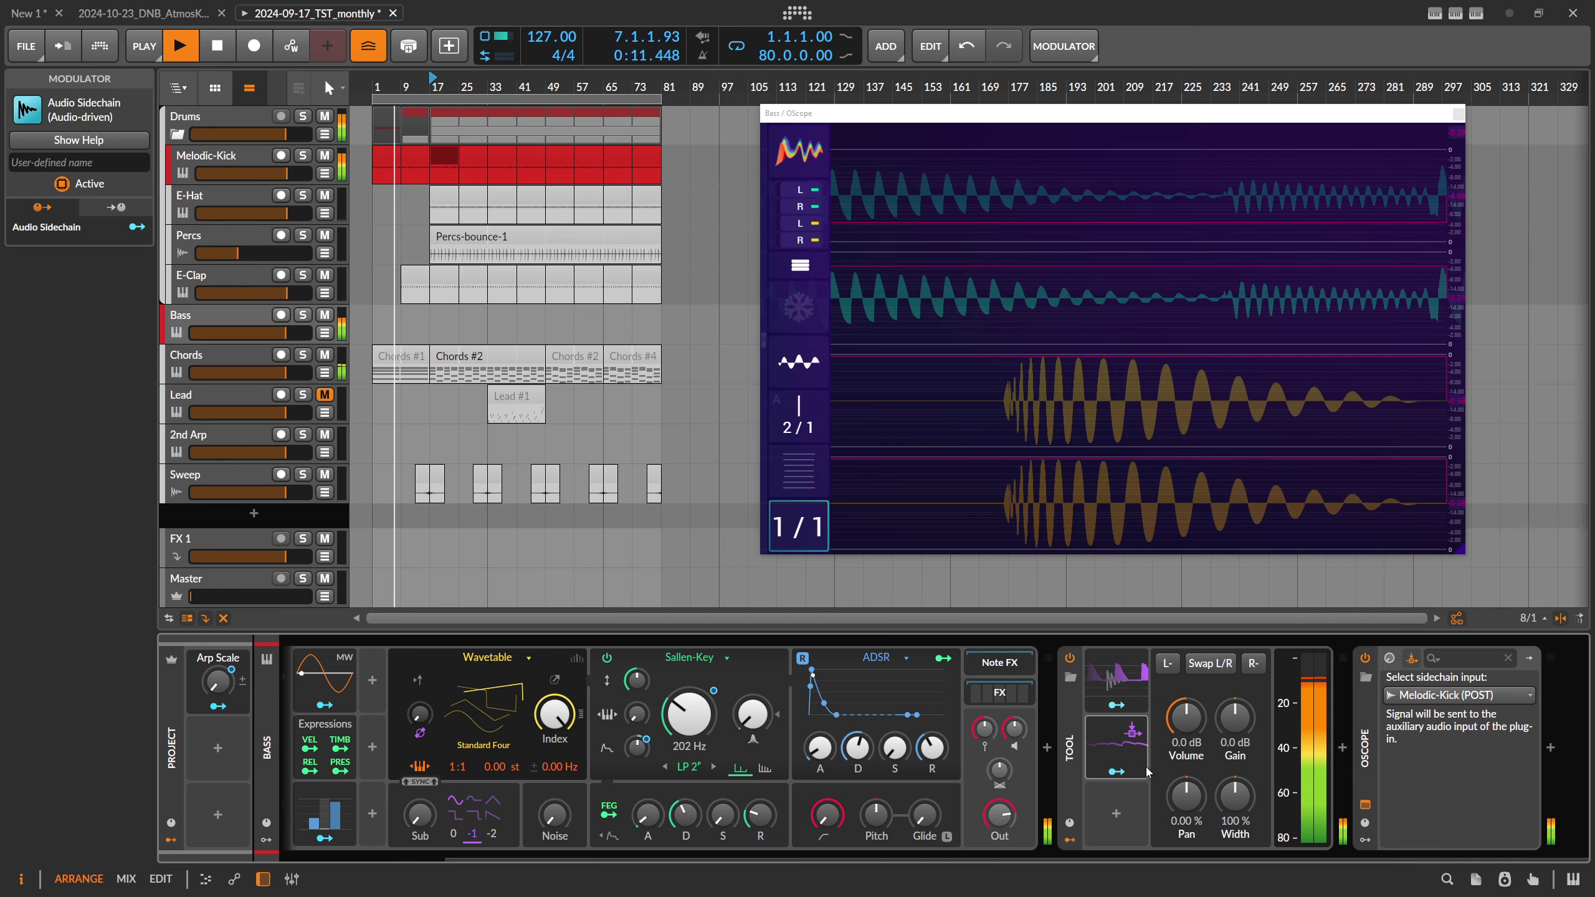
- Expand the Audio Sidechain and narrow its band with the low cut and high cut lines
click(1116, 747)
drag(1038, 859, 1191, 856)
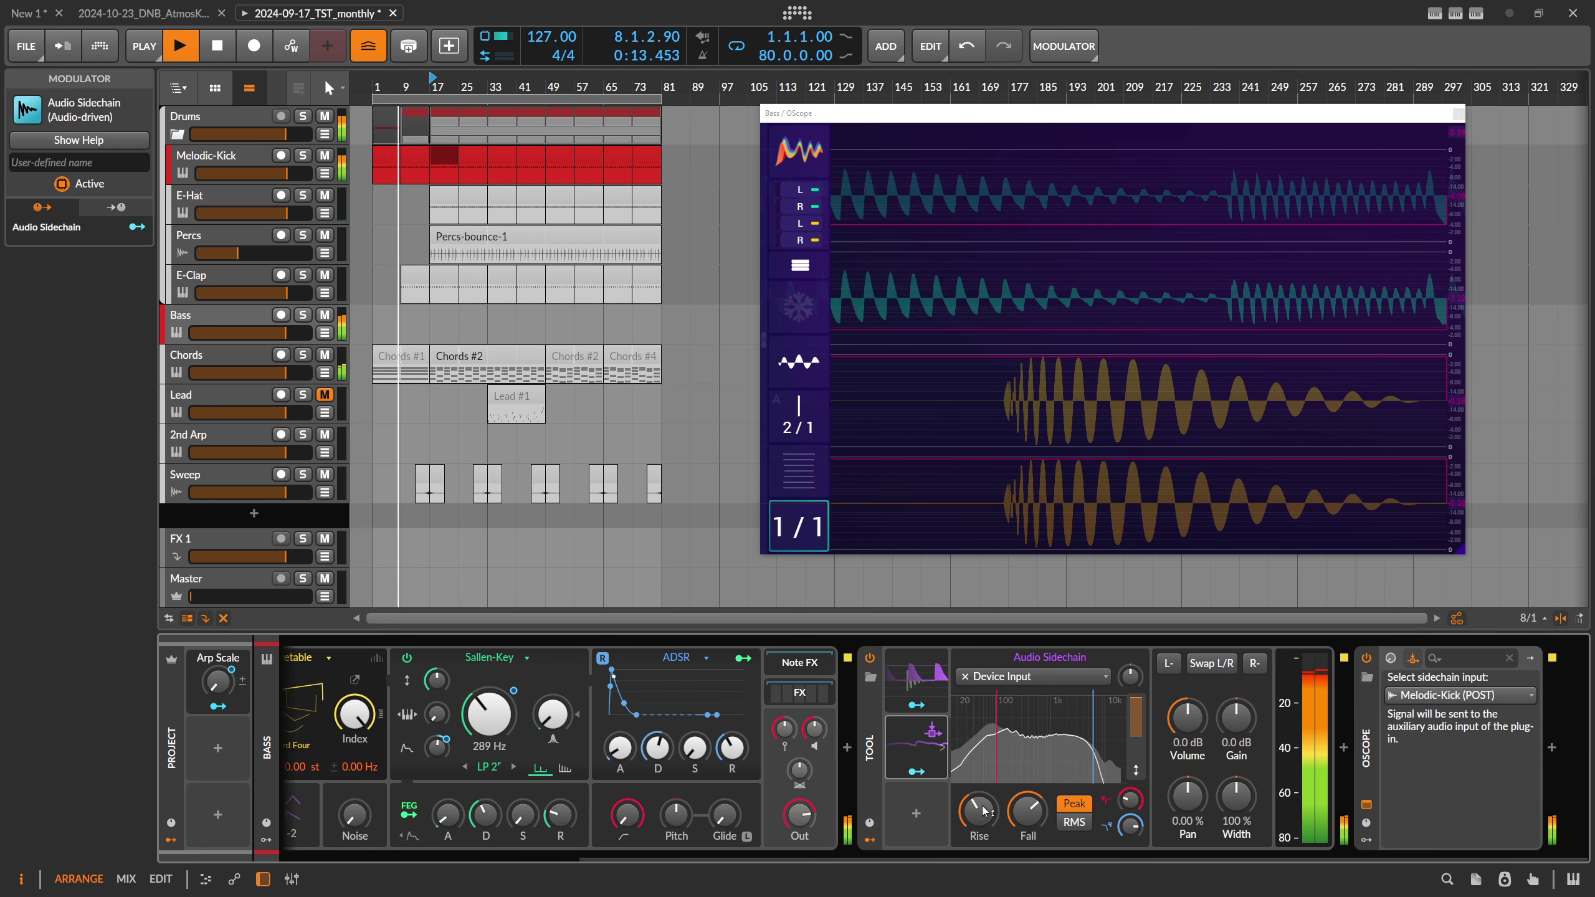
drag(978, 810, 978, 834)
drag(996, 726, 972, 724)
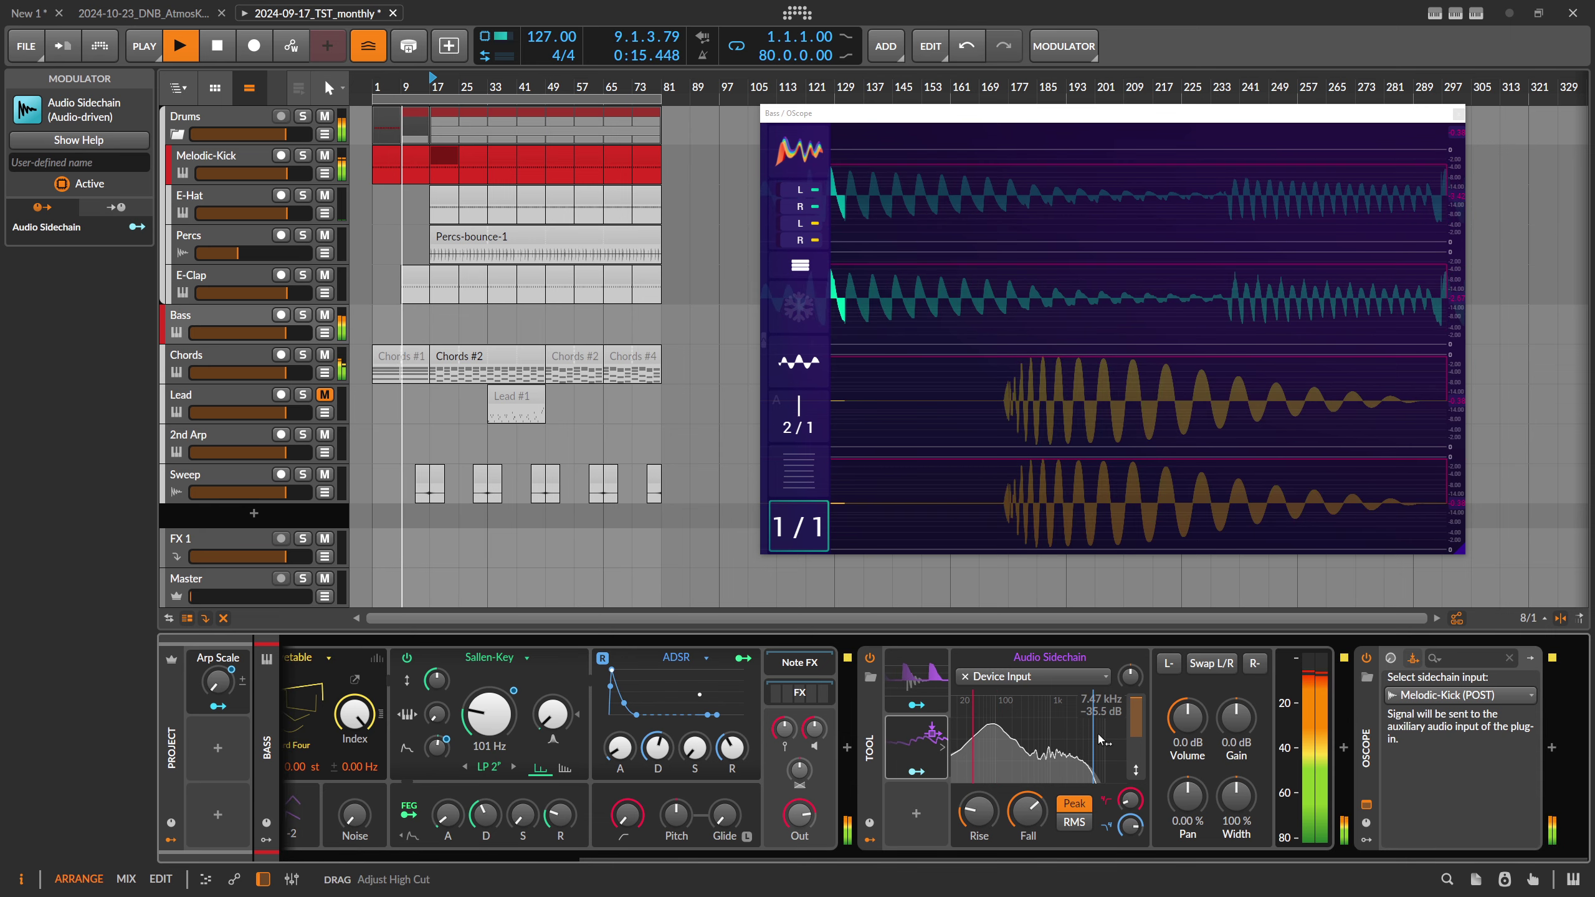
drag(1093, 732, 1043, 745)
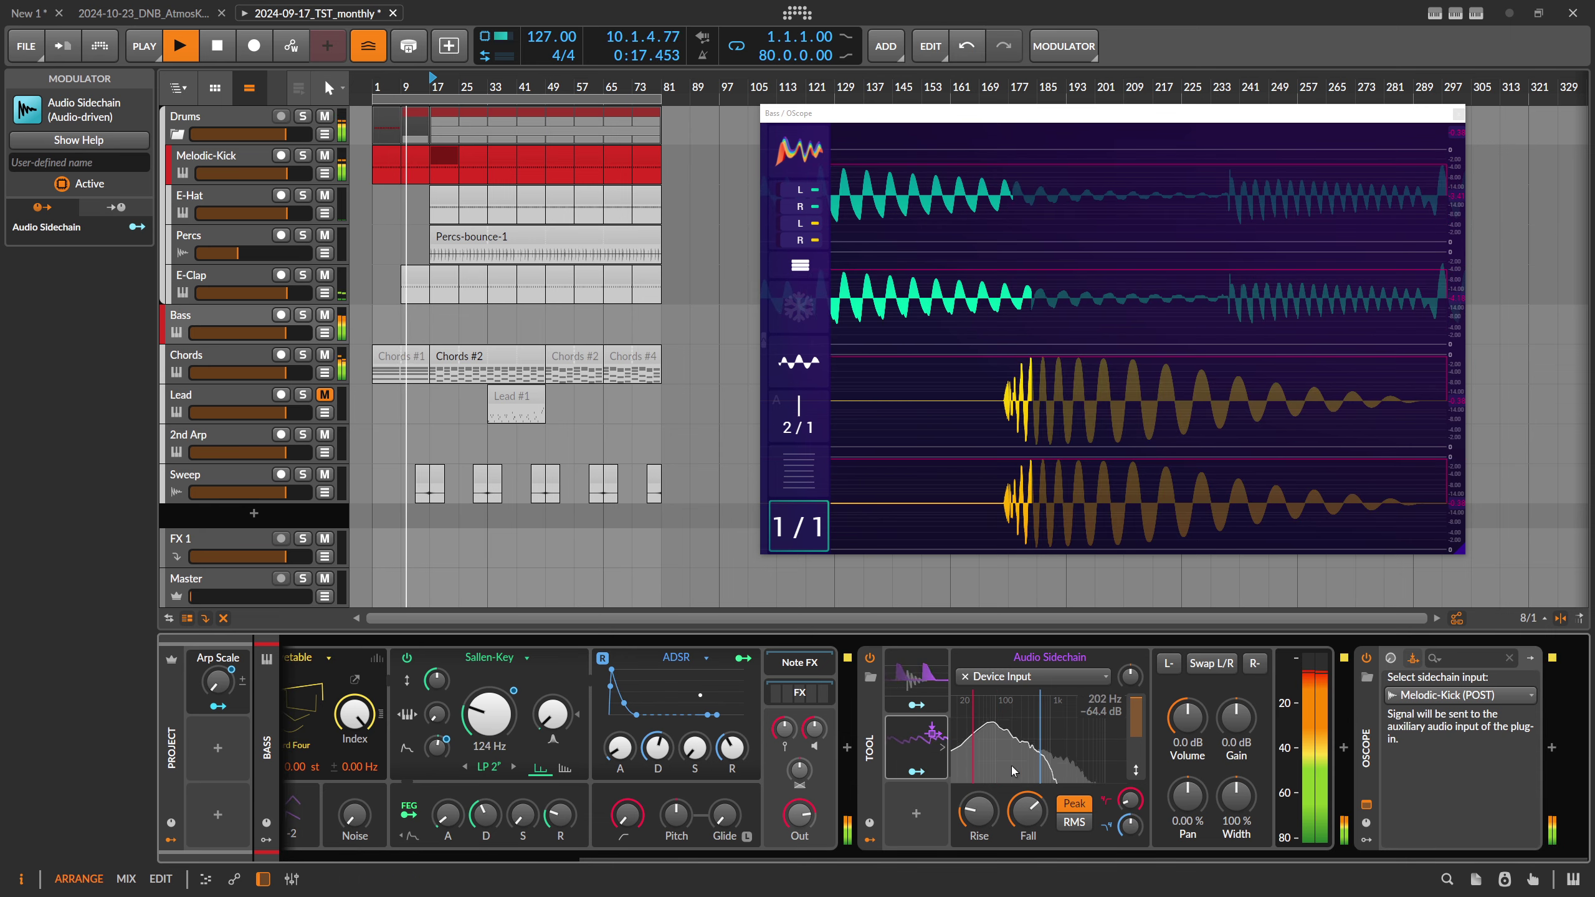
- Shorten the sidechain rise, set fall to 16.6 ms, and map it to Tool Volume at -0.99
drag(978, 812, 1027, 880)
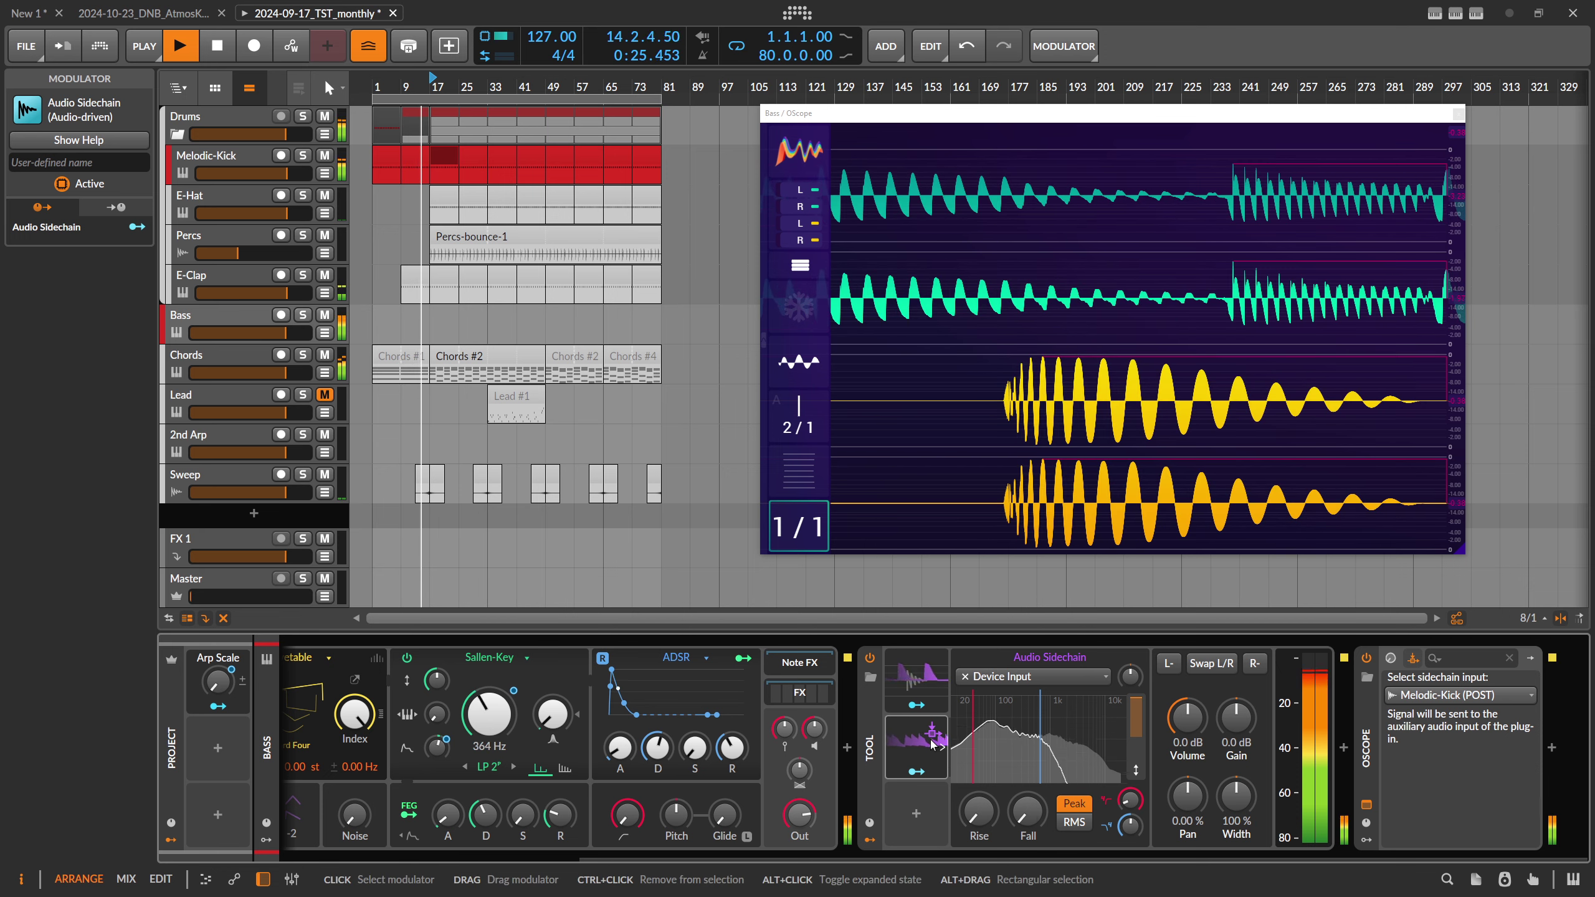
mouse_move(1028, 812)
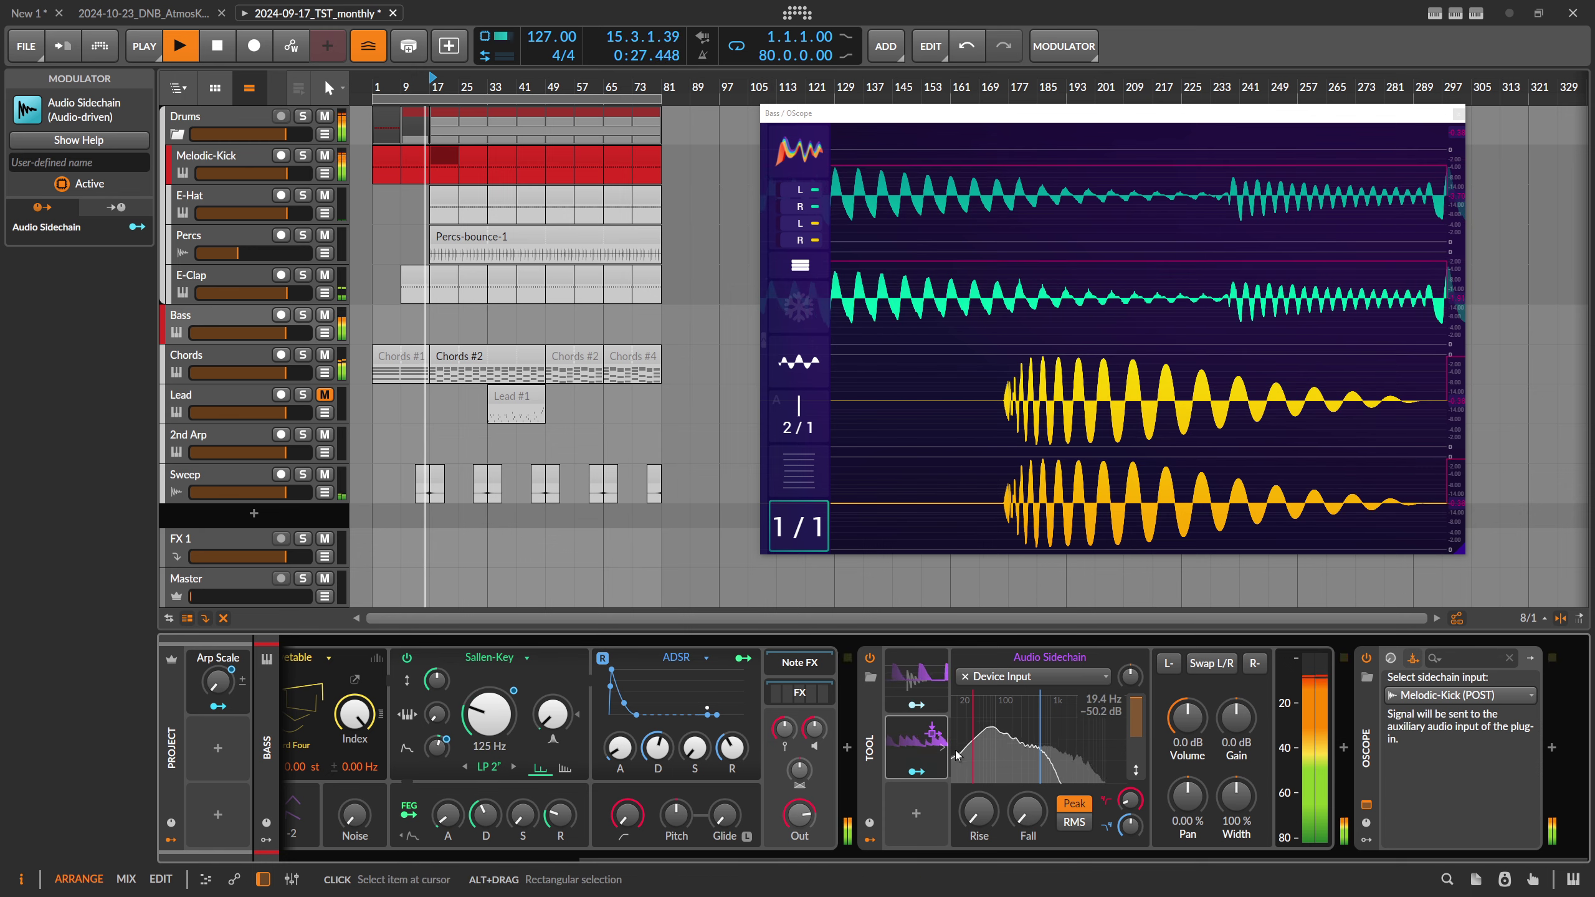
drag(1028, 812, 1028, 791)
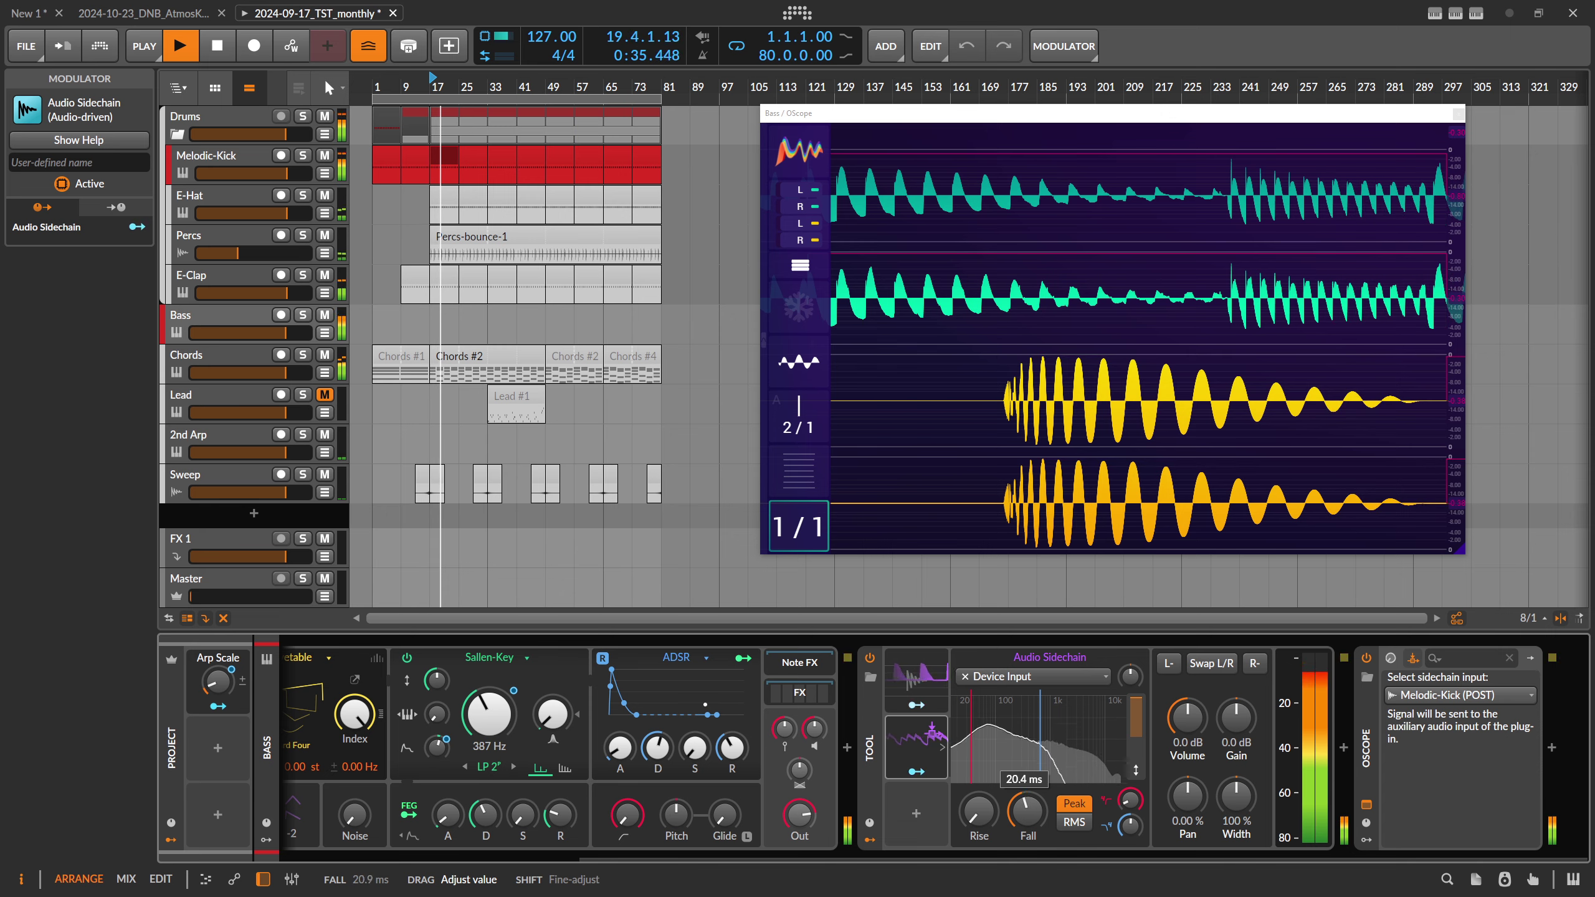
drag(1154, 723, 1154, 786)
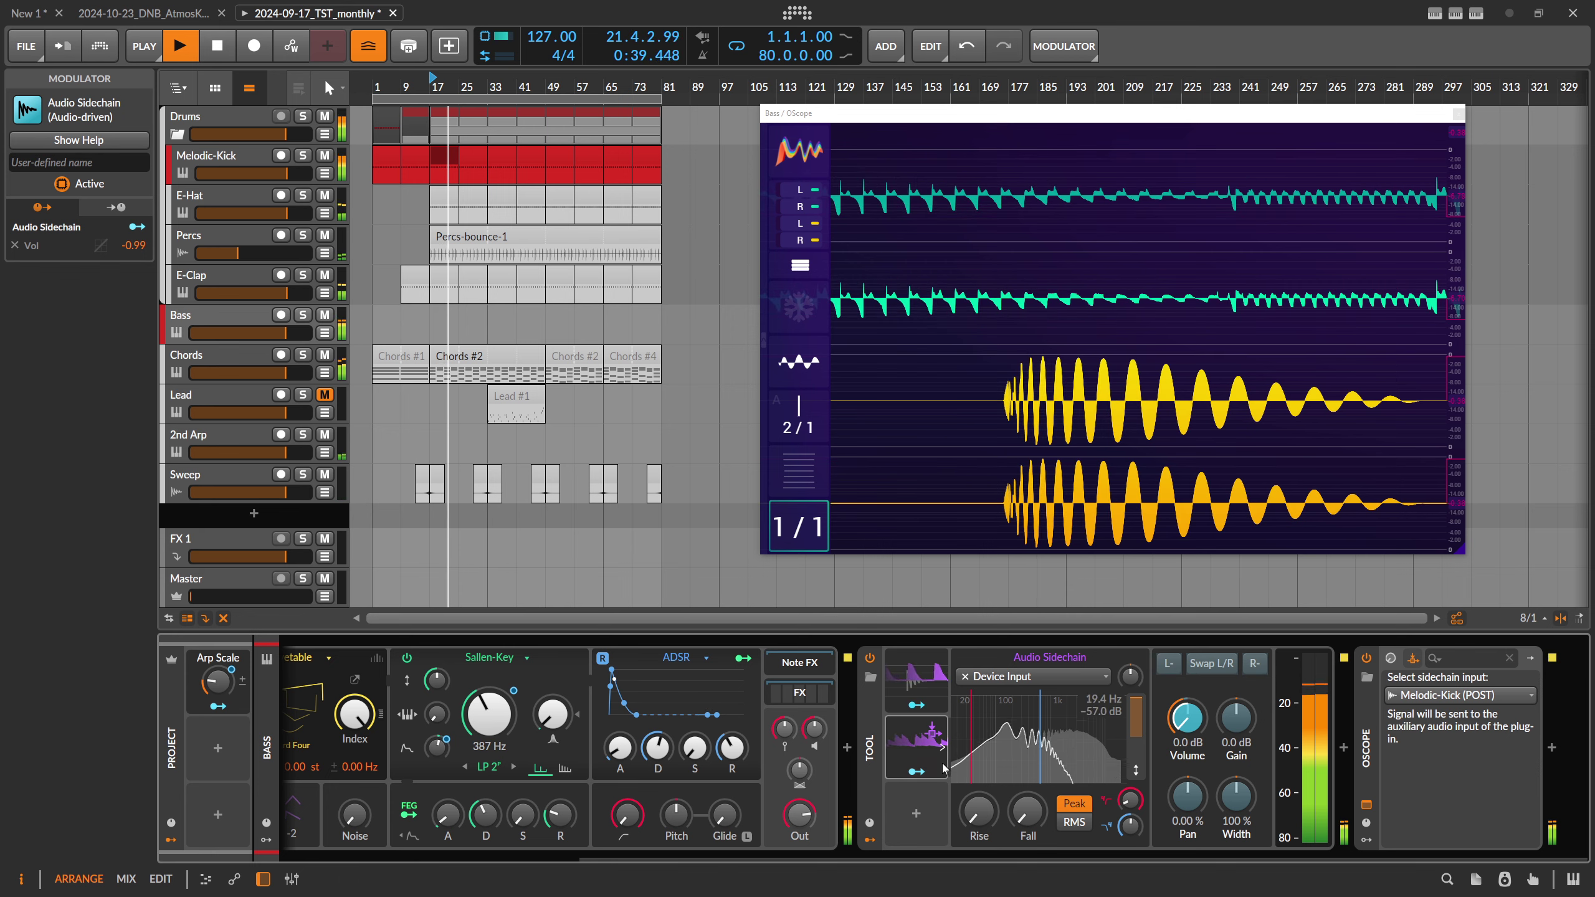
- Set the Audio Sidechain input to Drums > Melodic-Kick > Melodic-Kick (POST)
click(1033, 684)
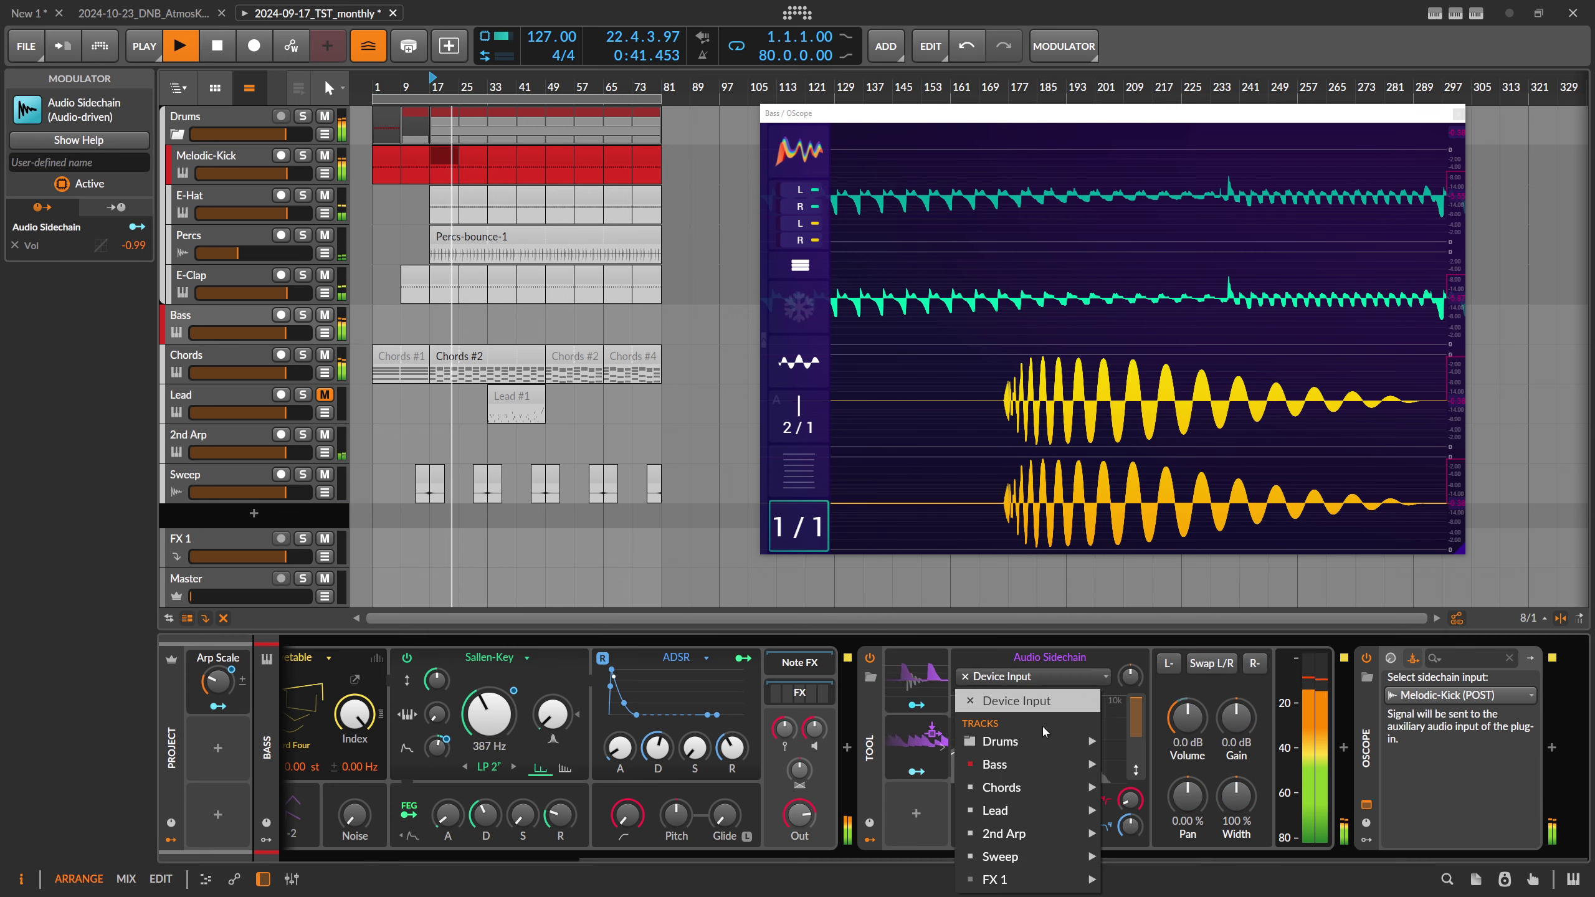
mouse_move(1030, 741)
mouse_move(1180, 748)
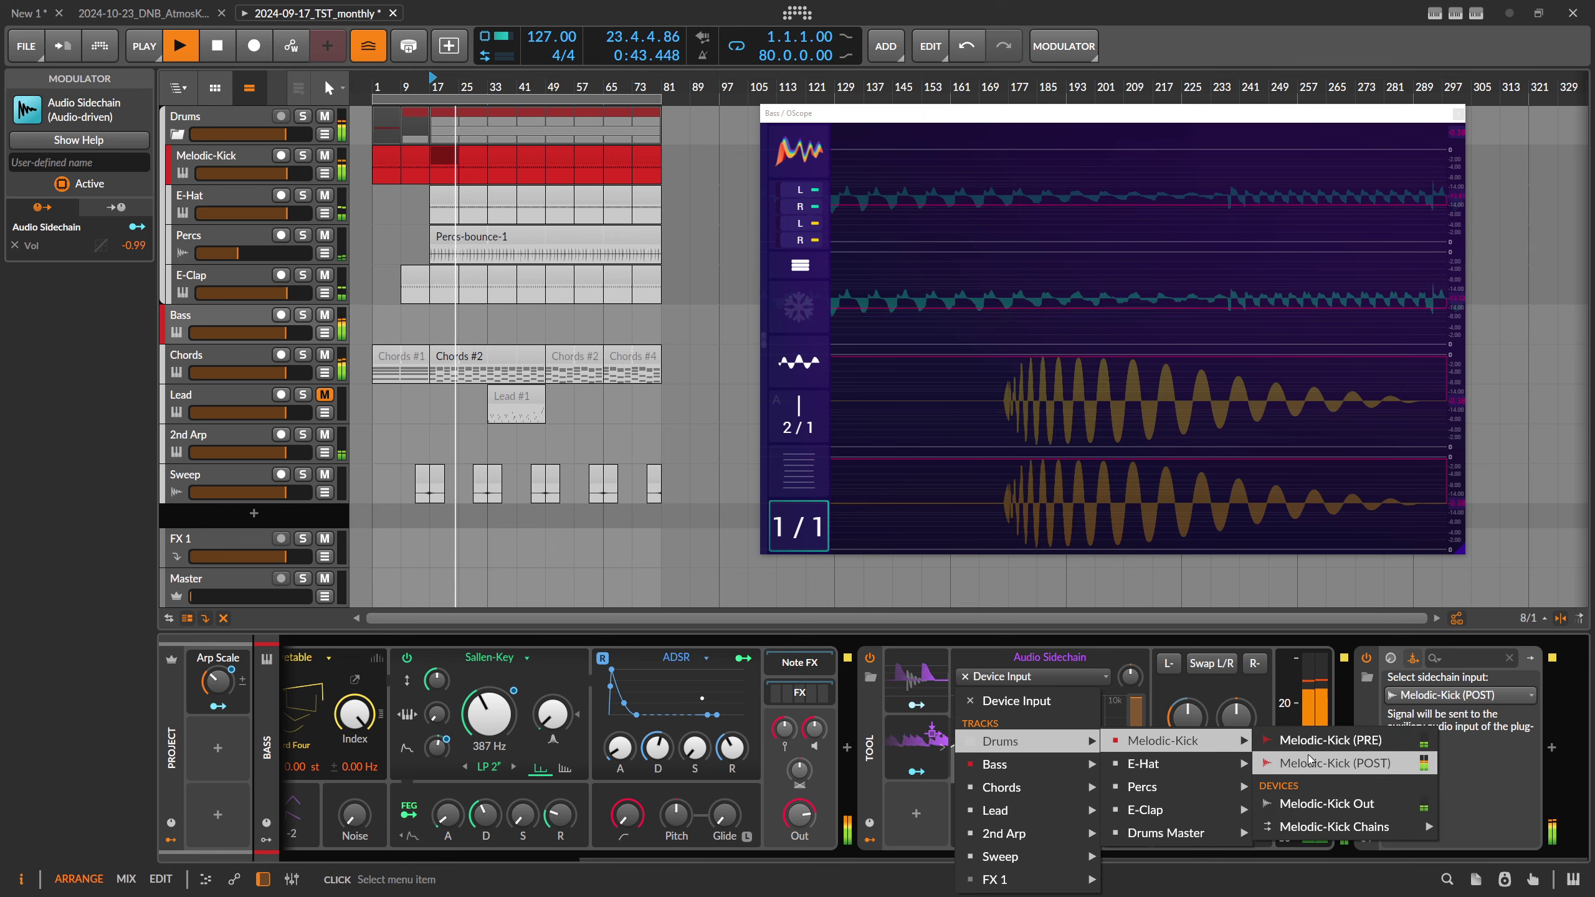
click(1319, 700)
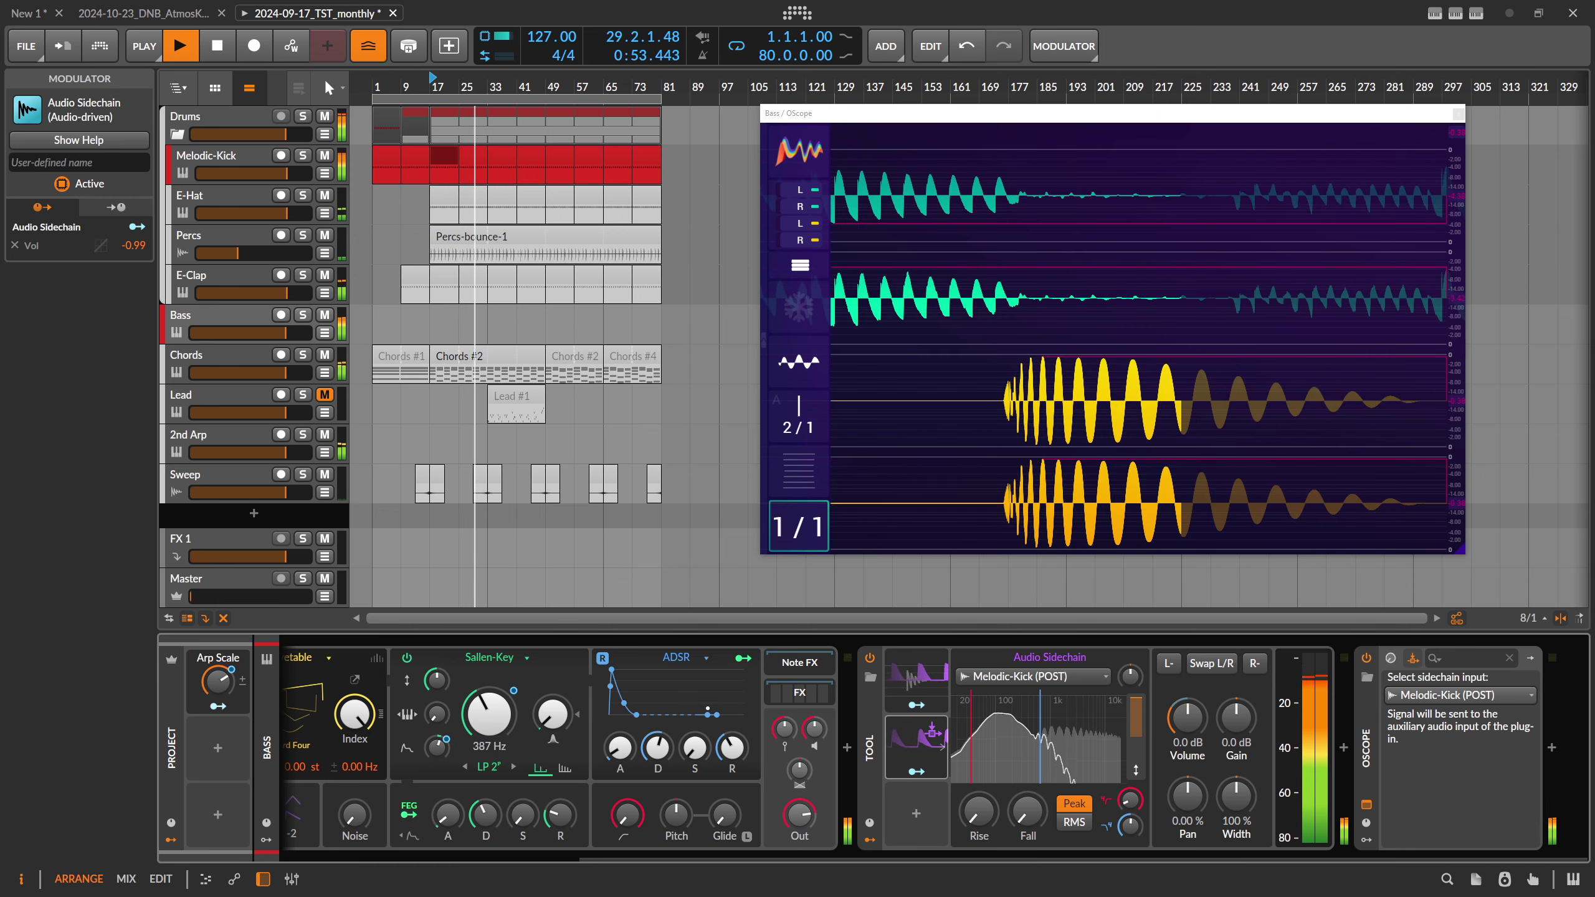
- Raise the sidechain Fall to about 50 ms and widen the oscilloscope view to 8/1
drag(1027, 811, 1027, 754)
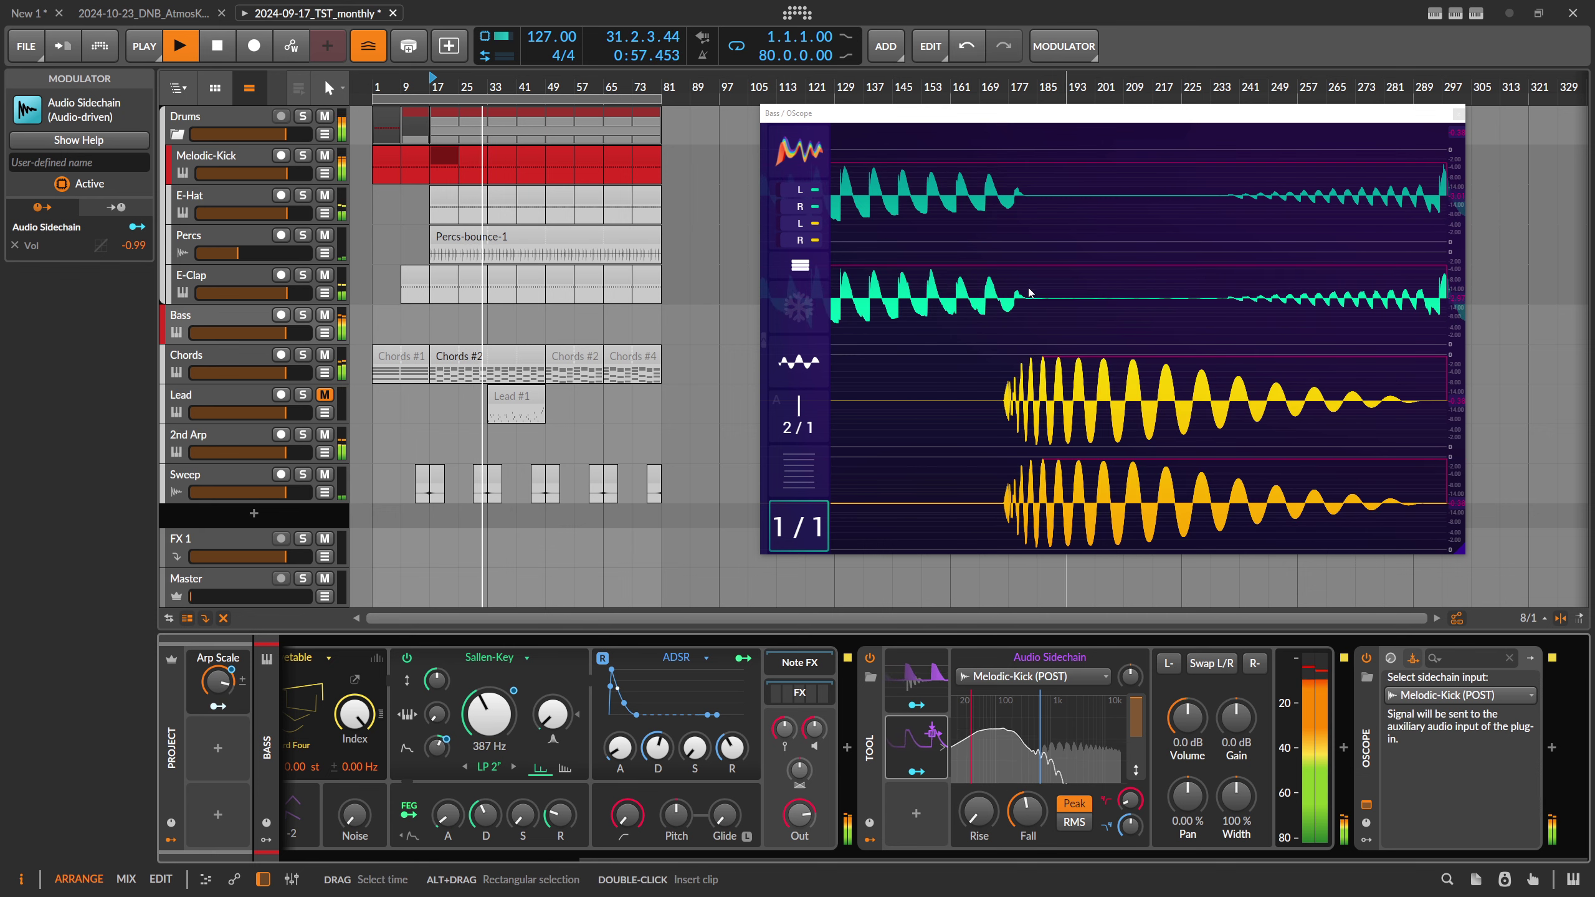
mouse_move(1028, 811)
mouse_down()
mouse_move(1028, 783)
mouse_move(1036, 802)
mouse_up()
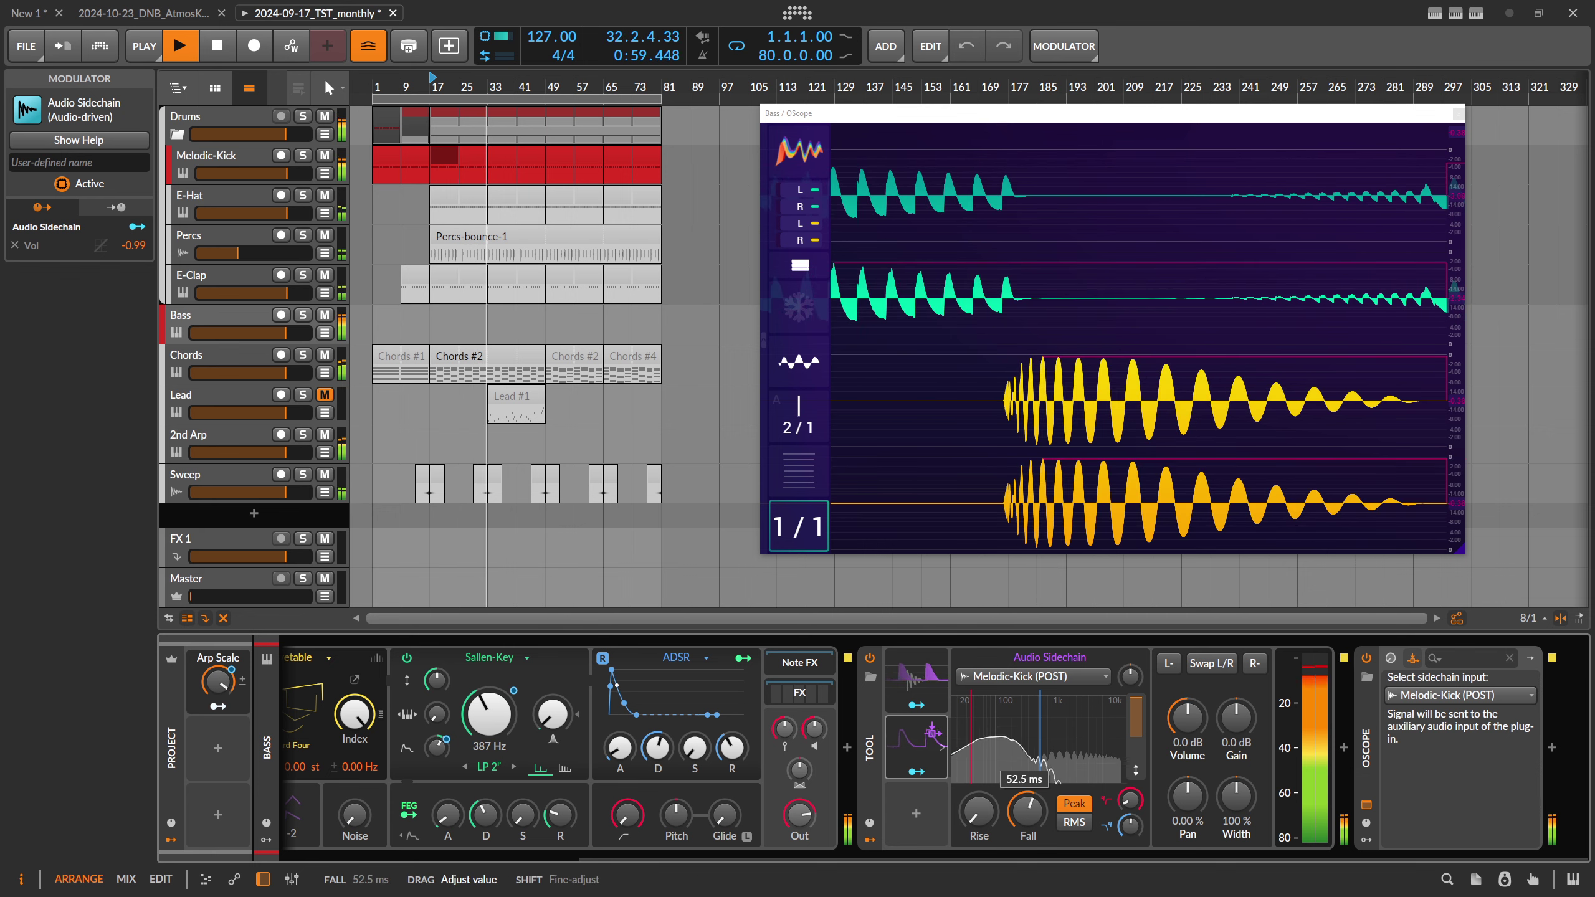
click(1029, 238)
scroll(1011, 201, down, 2)
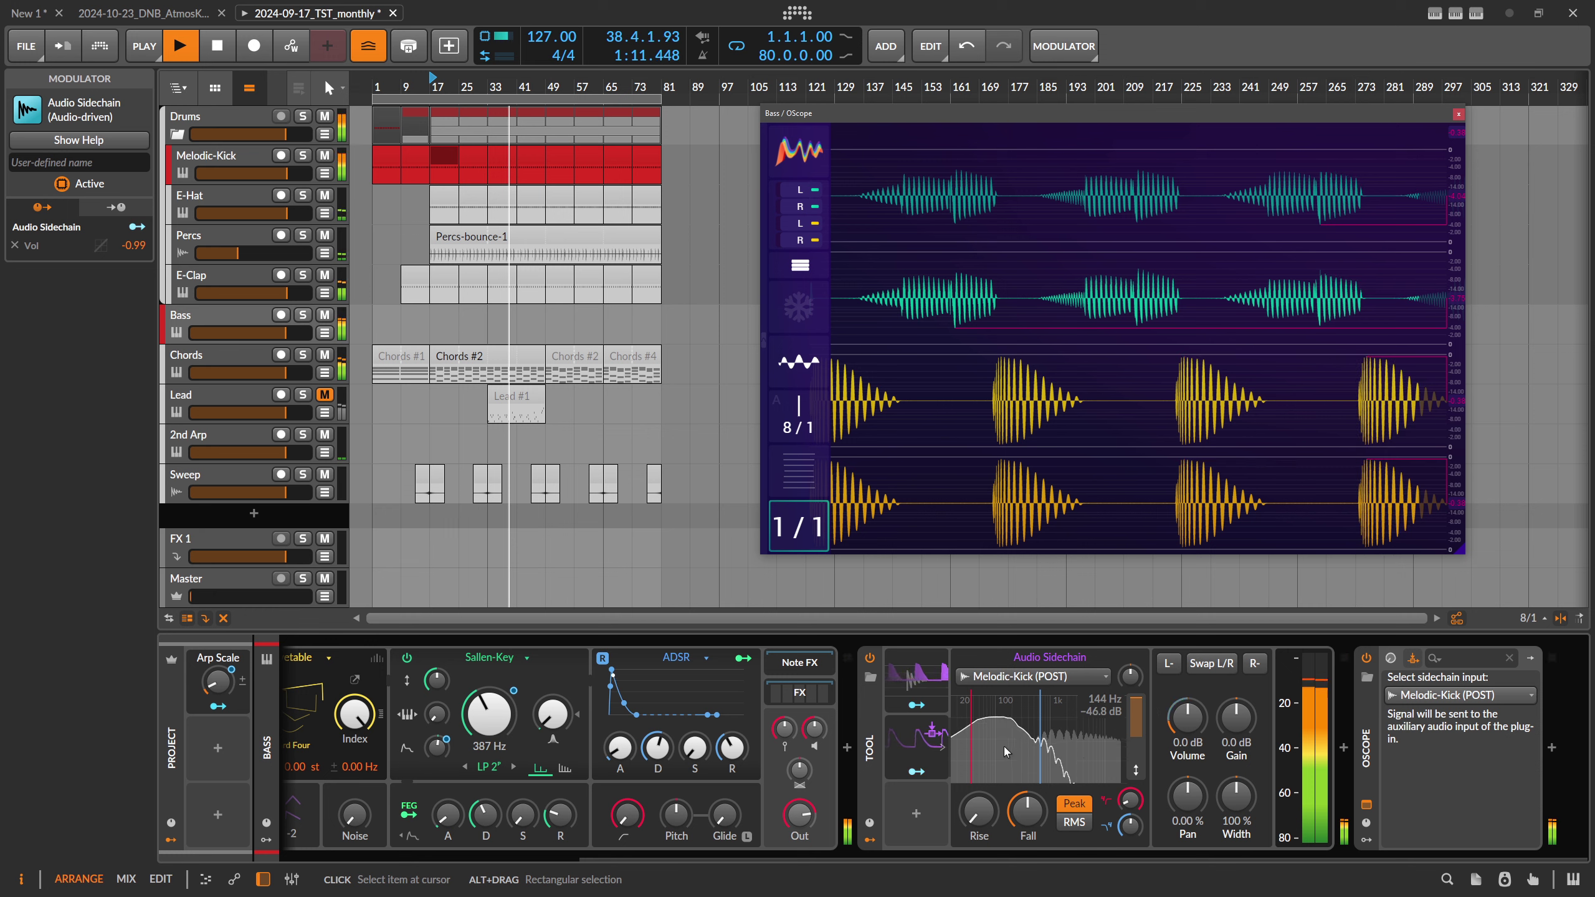
- Delete the sidechain's Volume mapping and show the Audio Rate modulator's settings
click(916, 771)
double_click(1187, 718)
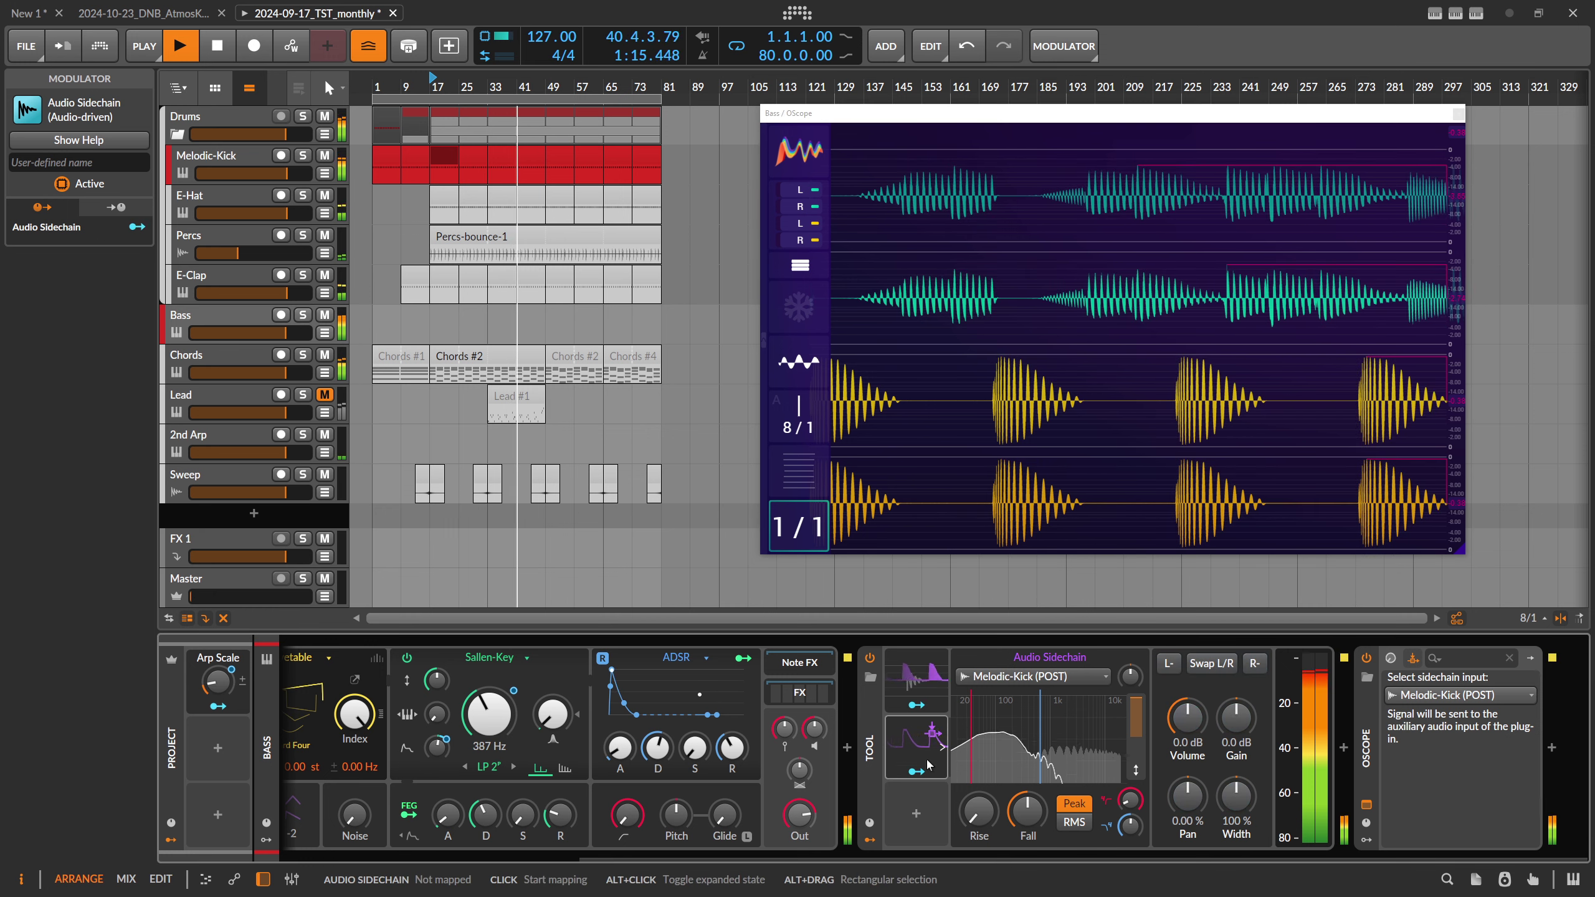
click(919, 676)
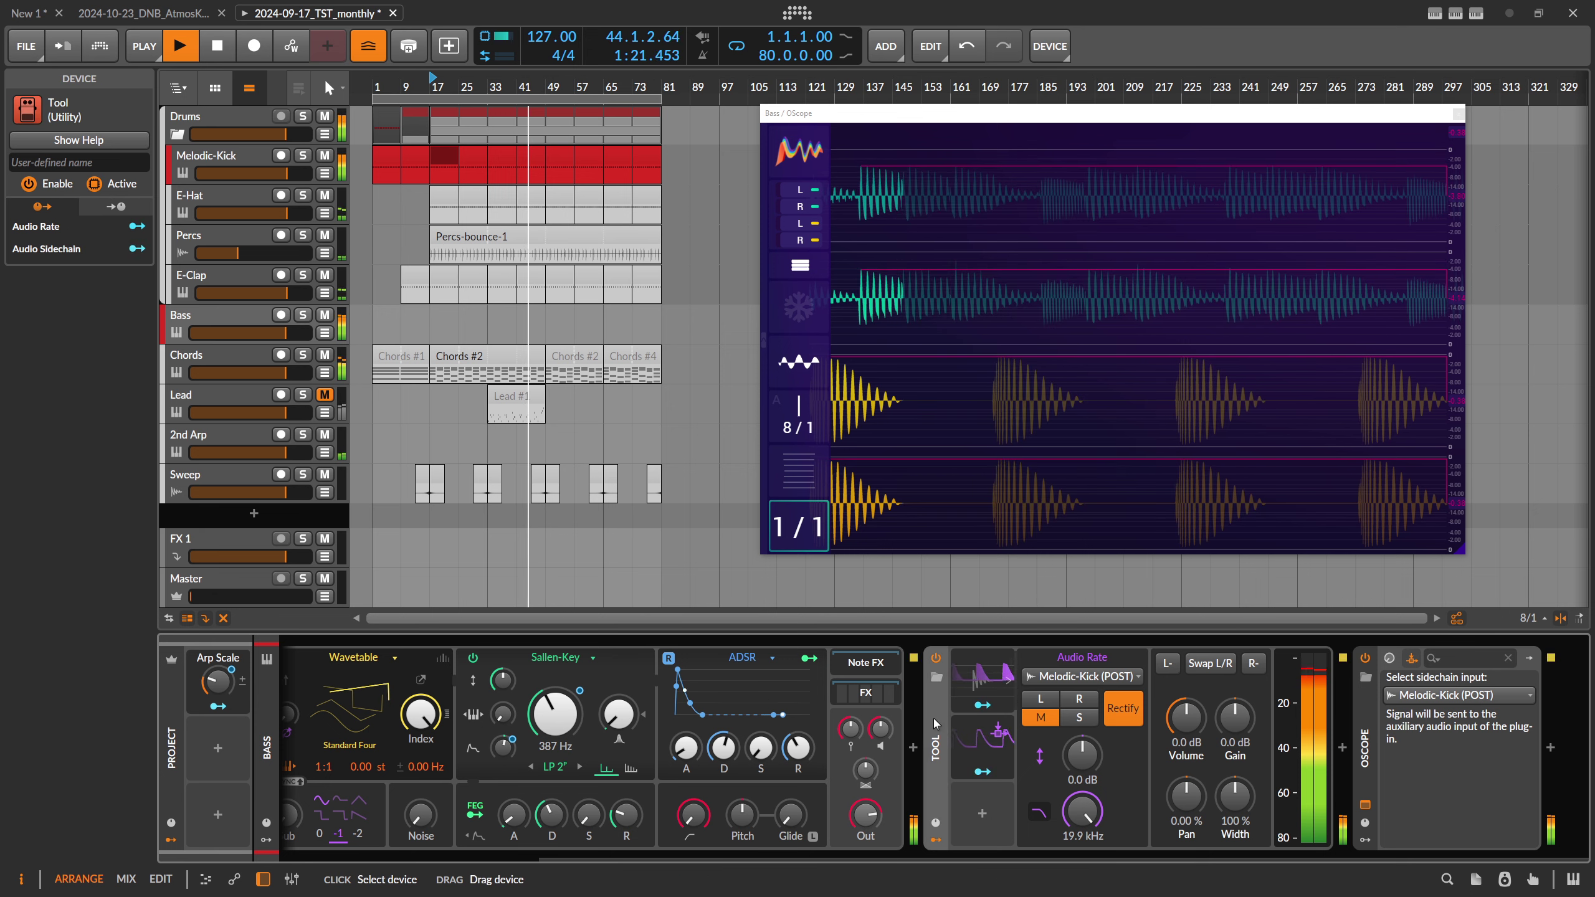
- Replace the Tool device on the Bass chain with an FX Grid
click(985, 677)
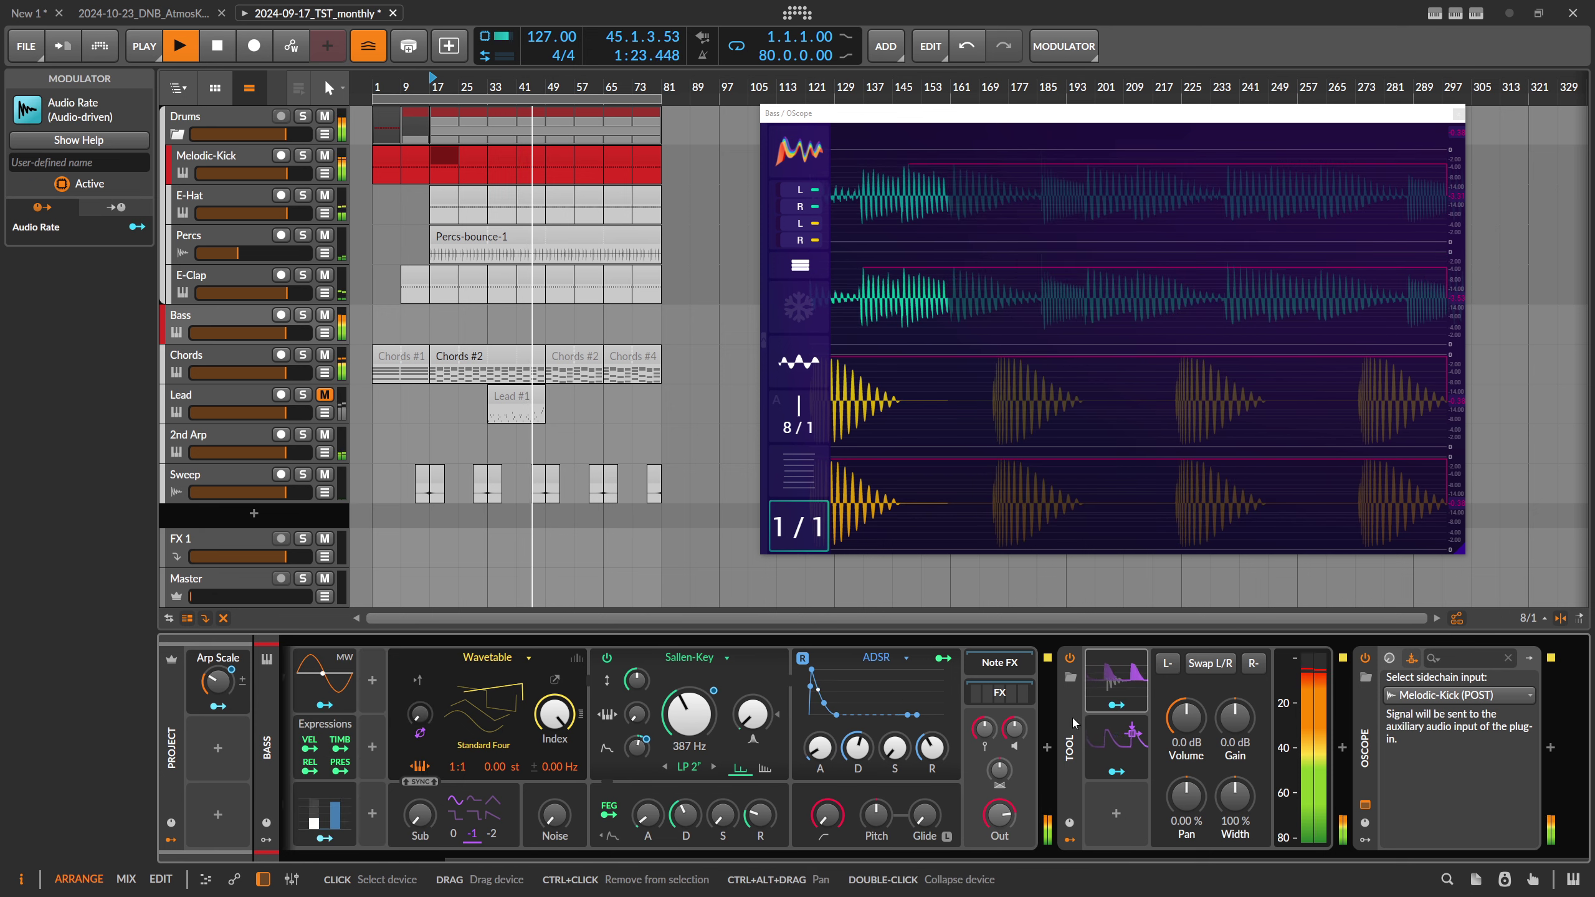
click(1075, 747)
key(Delete)
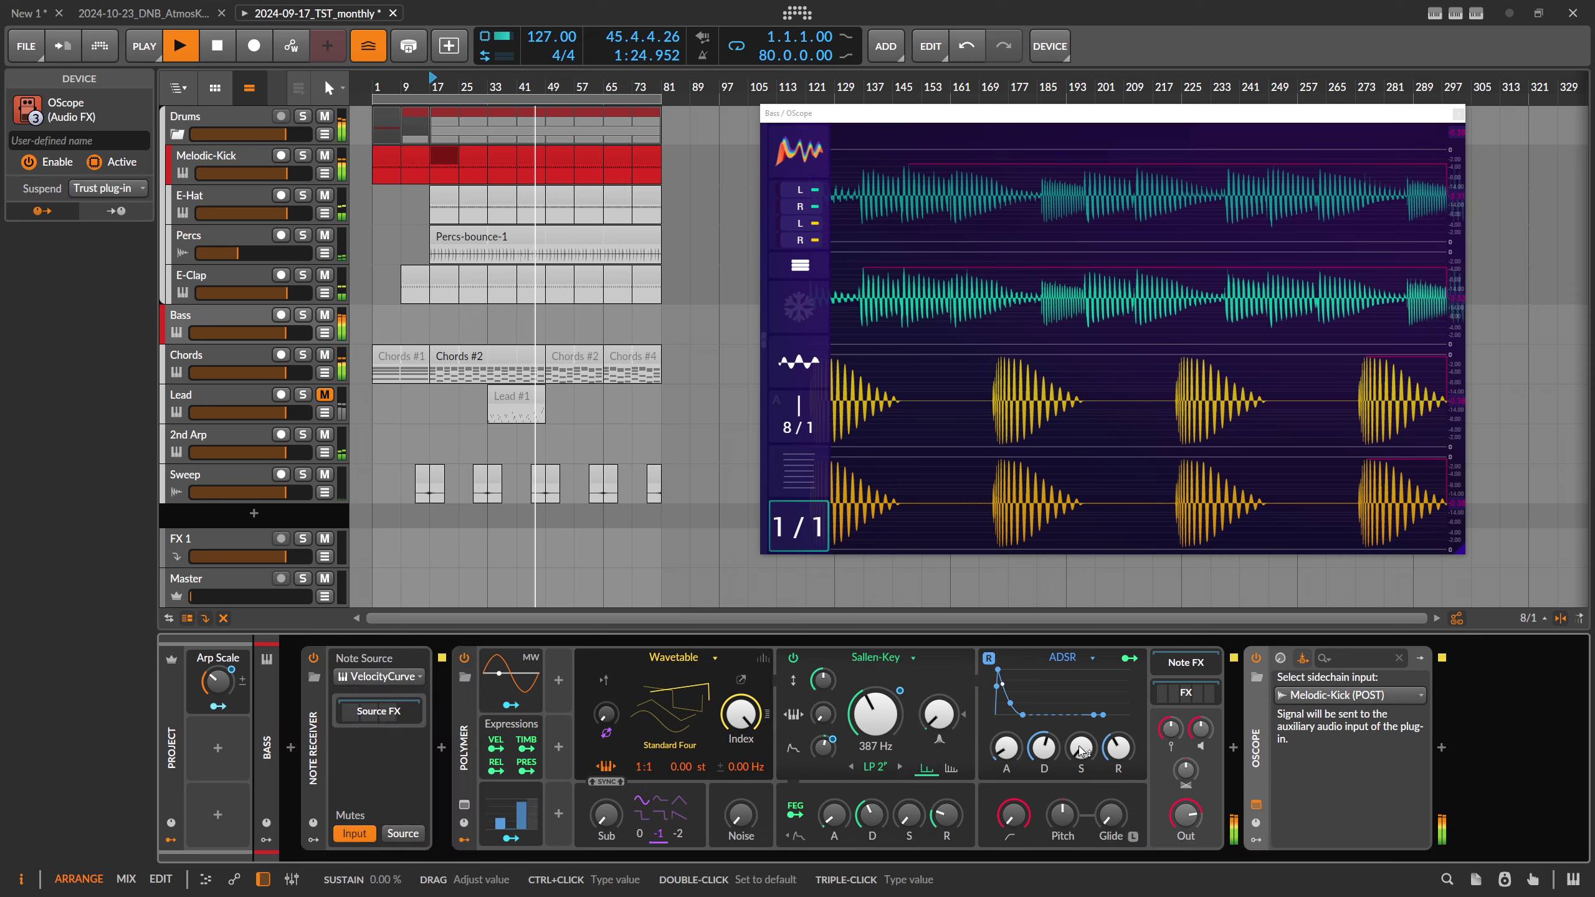
click(1233, 749)
text(fx grid)
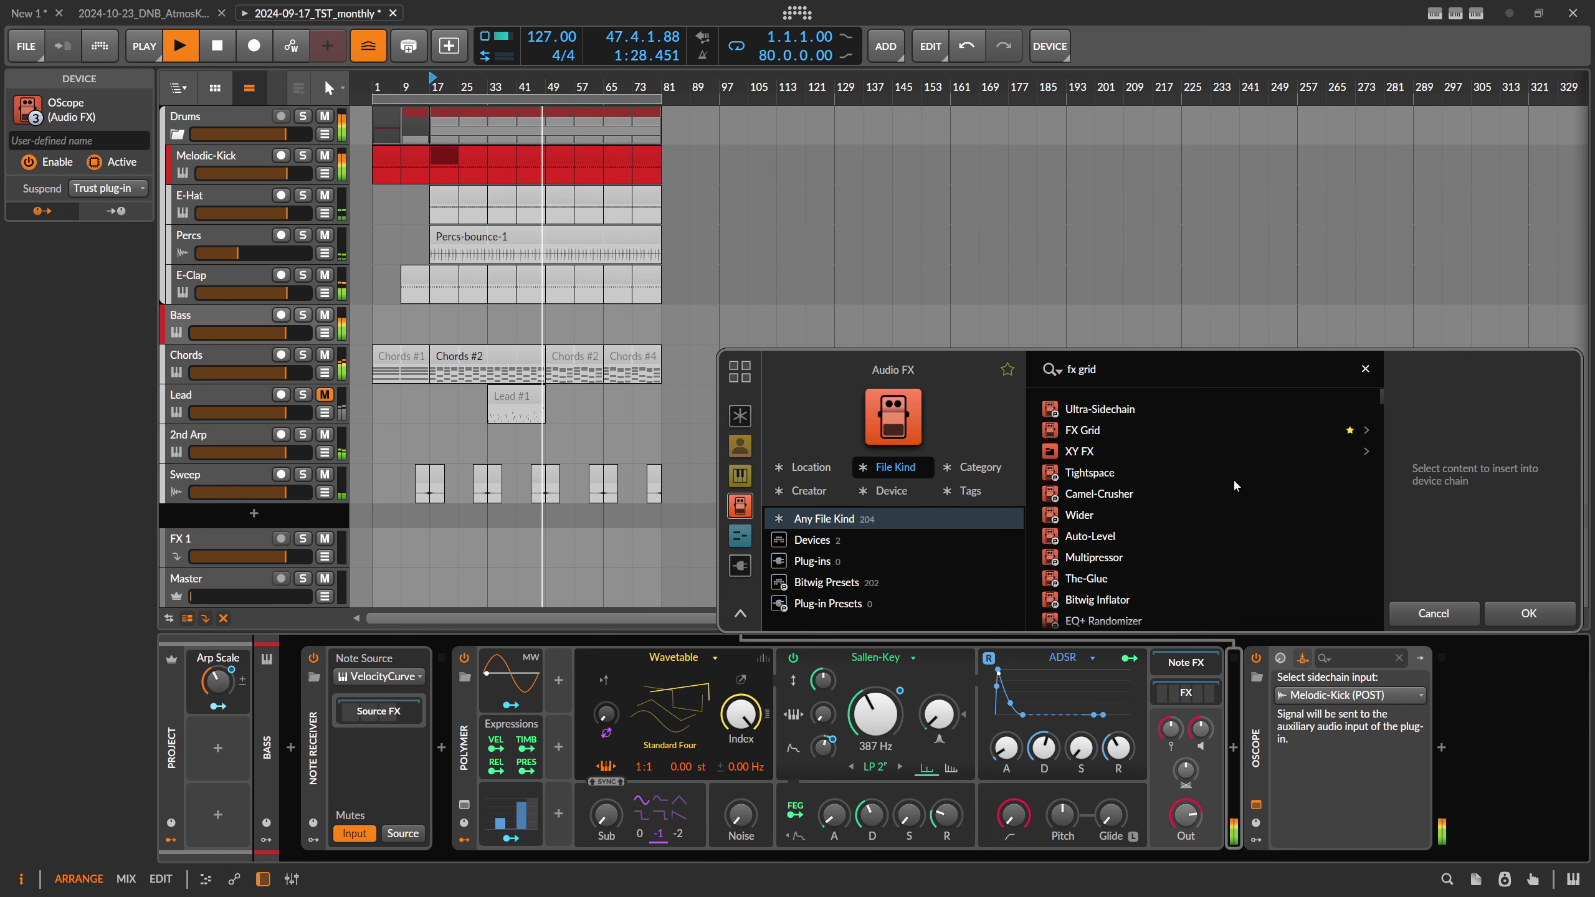
click(1104, 431)
double_click(1104, 431)
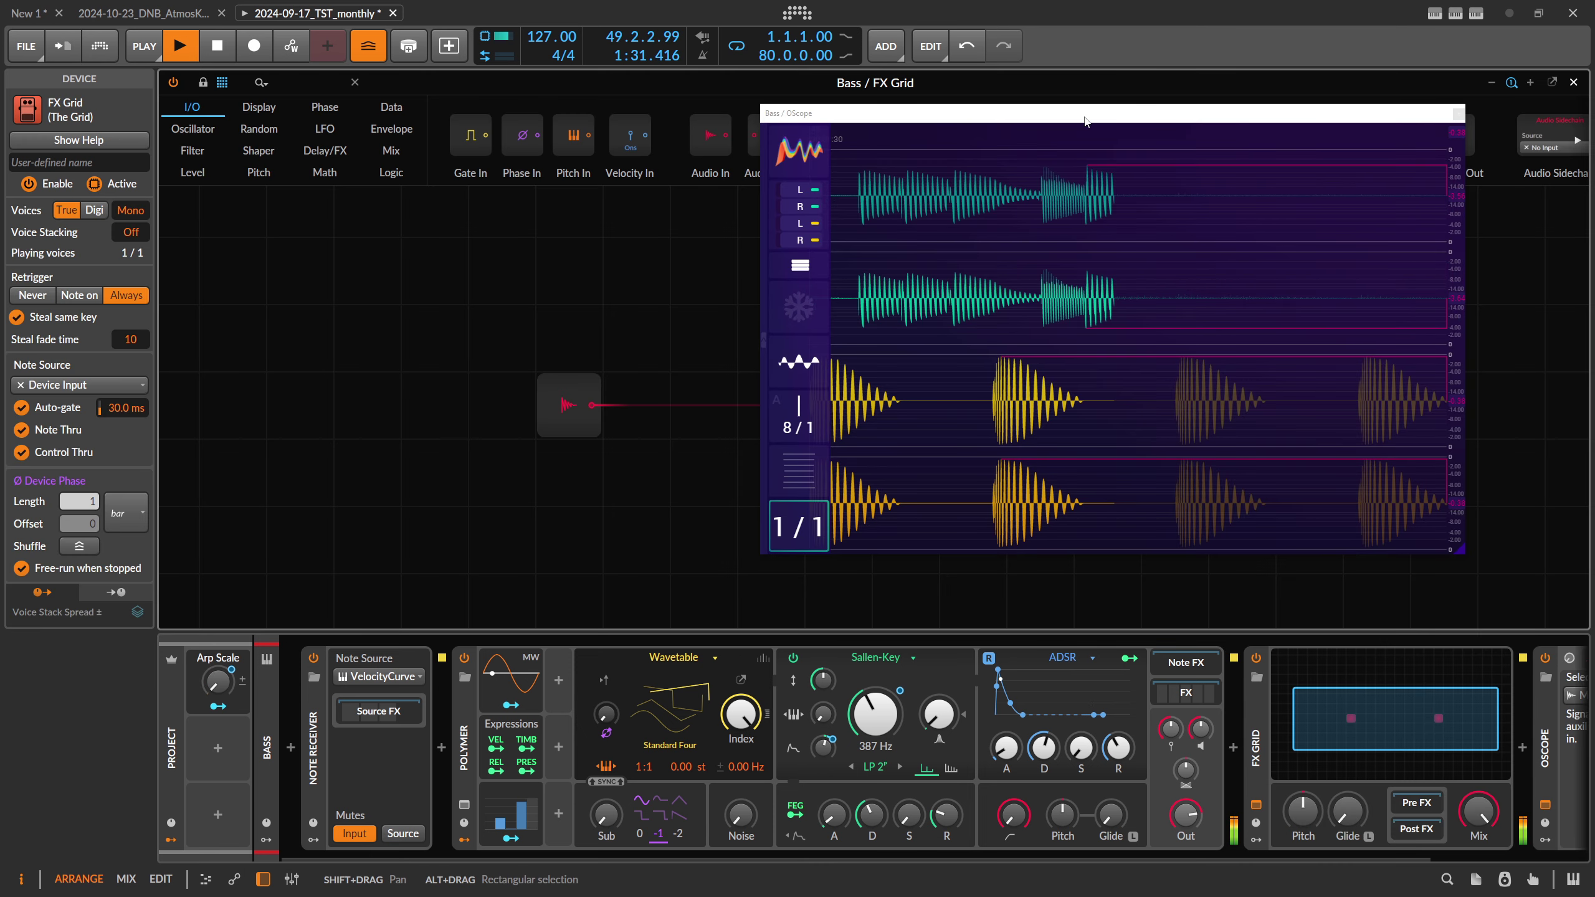
- Shrink the oscilloscope window and move it aside, then inspect the grid's Audio In and Audio Out modules
drag(1086, 117, 1102, 159)
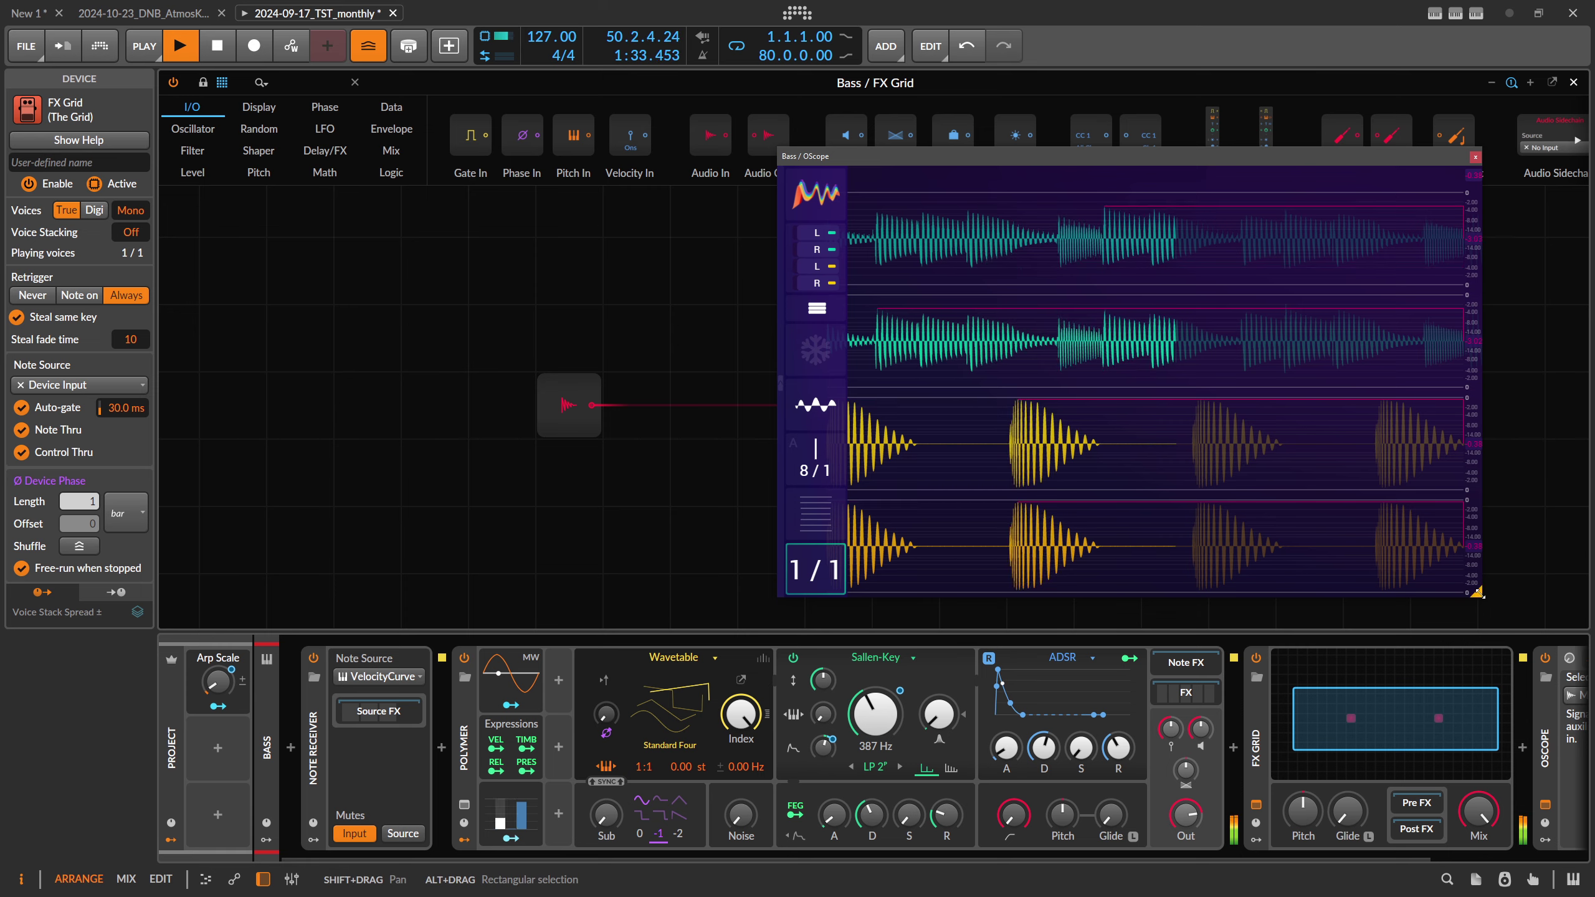
drag(1477, 593, 1155, 361)
drag(963, 164, 1351, 306)
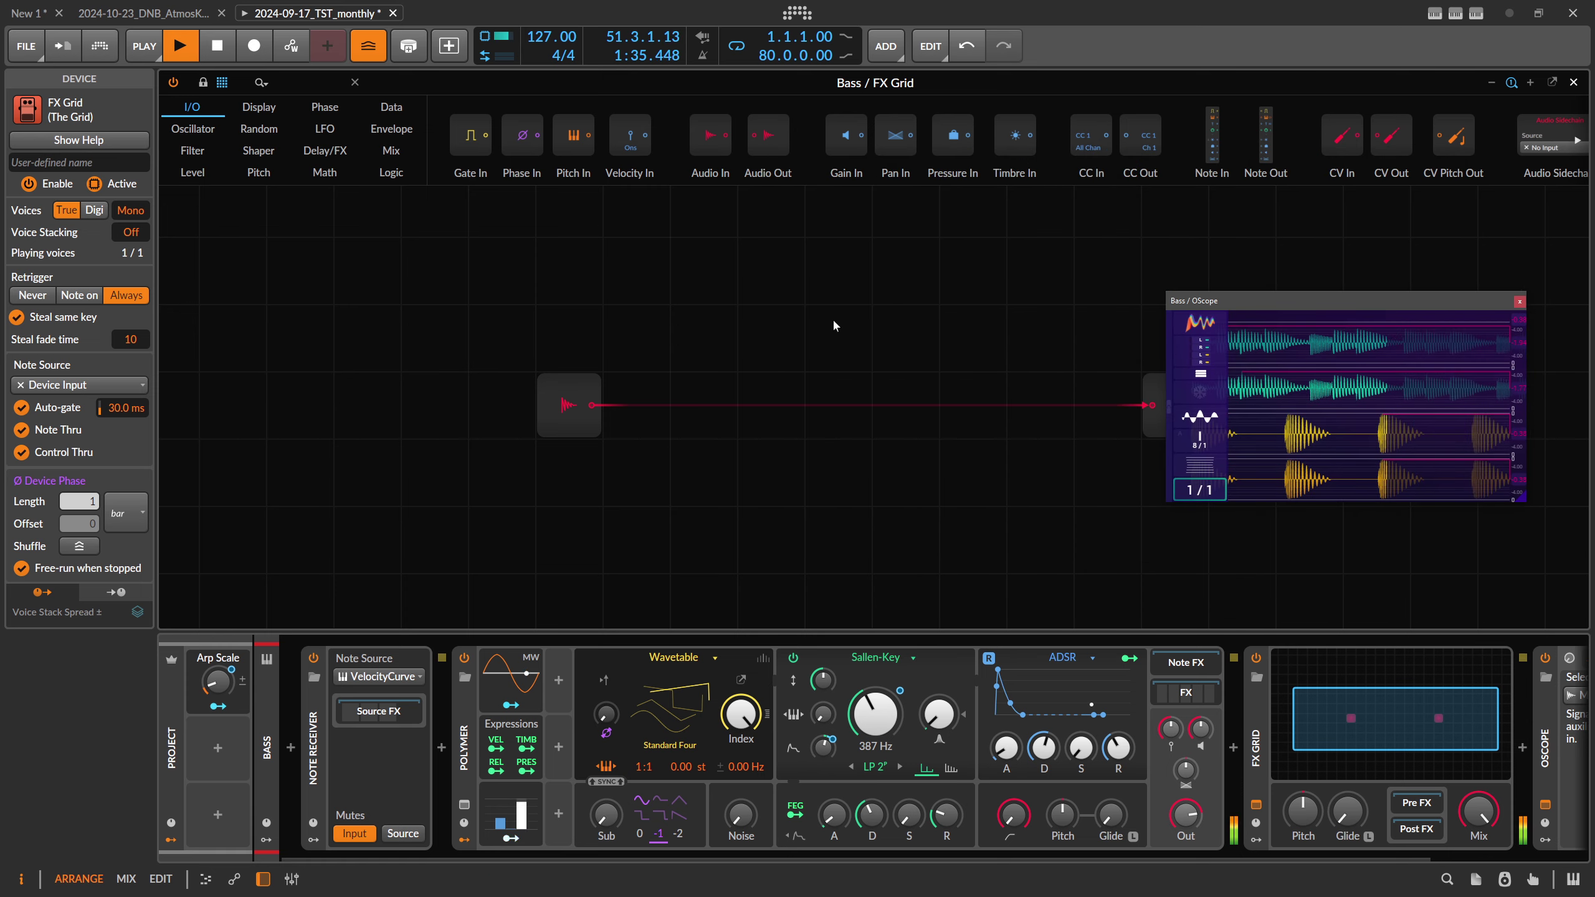
drag(882, 309, 701, 286)
scroll(639, 297, down, 1)
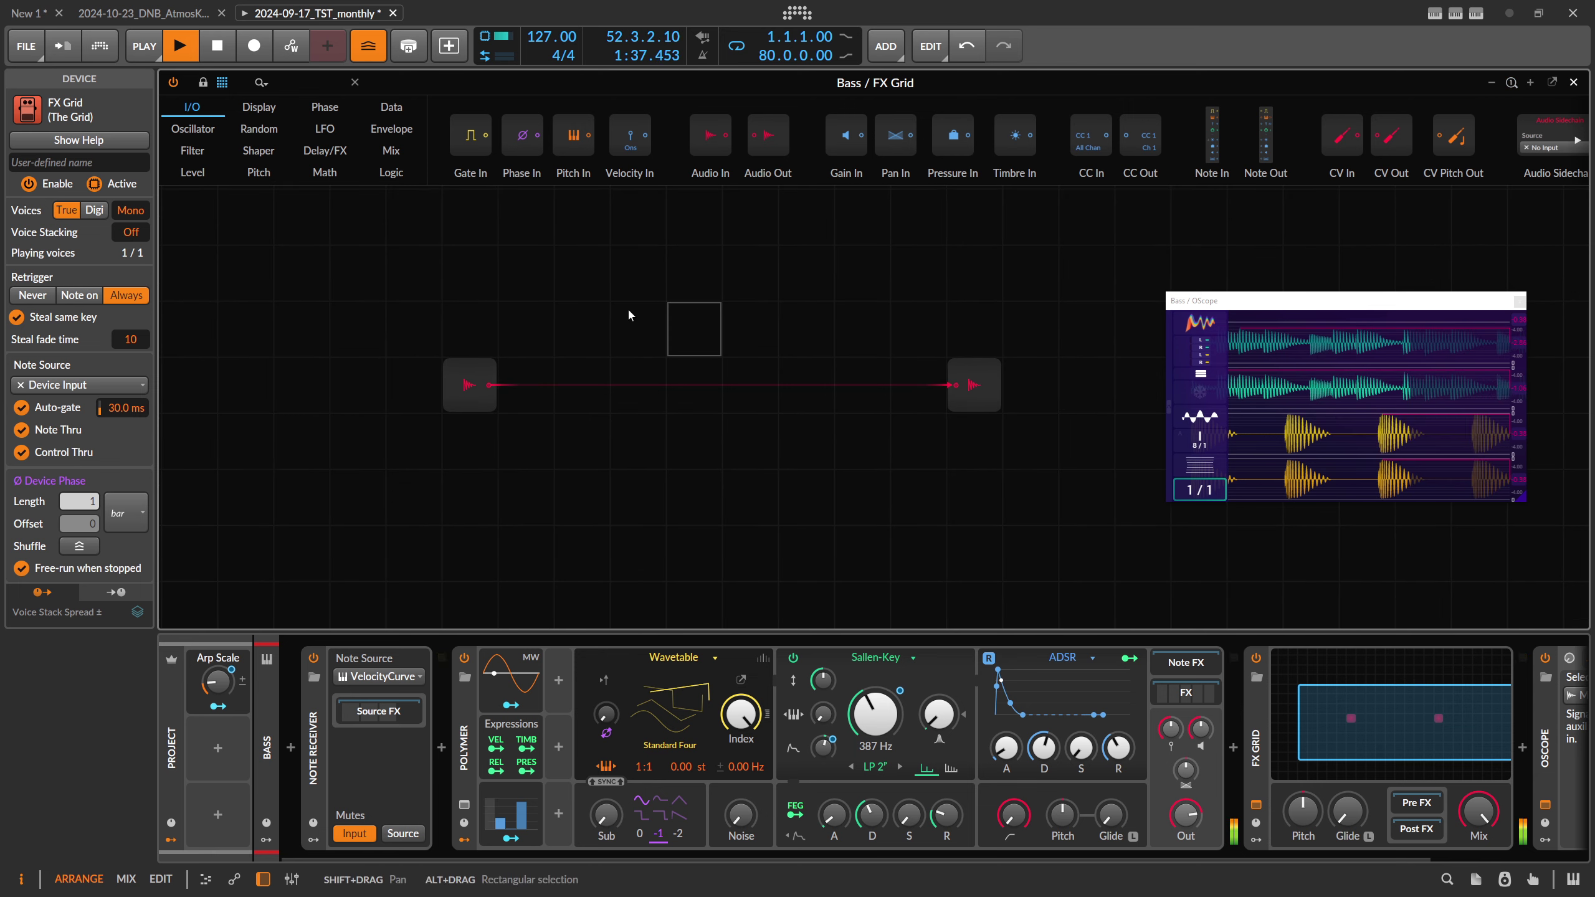
click(473, 368)
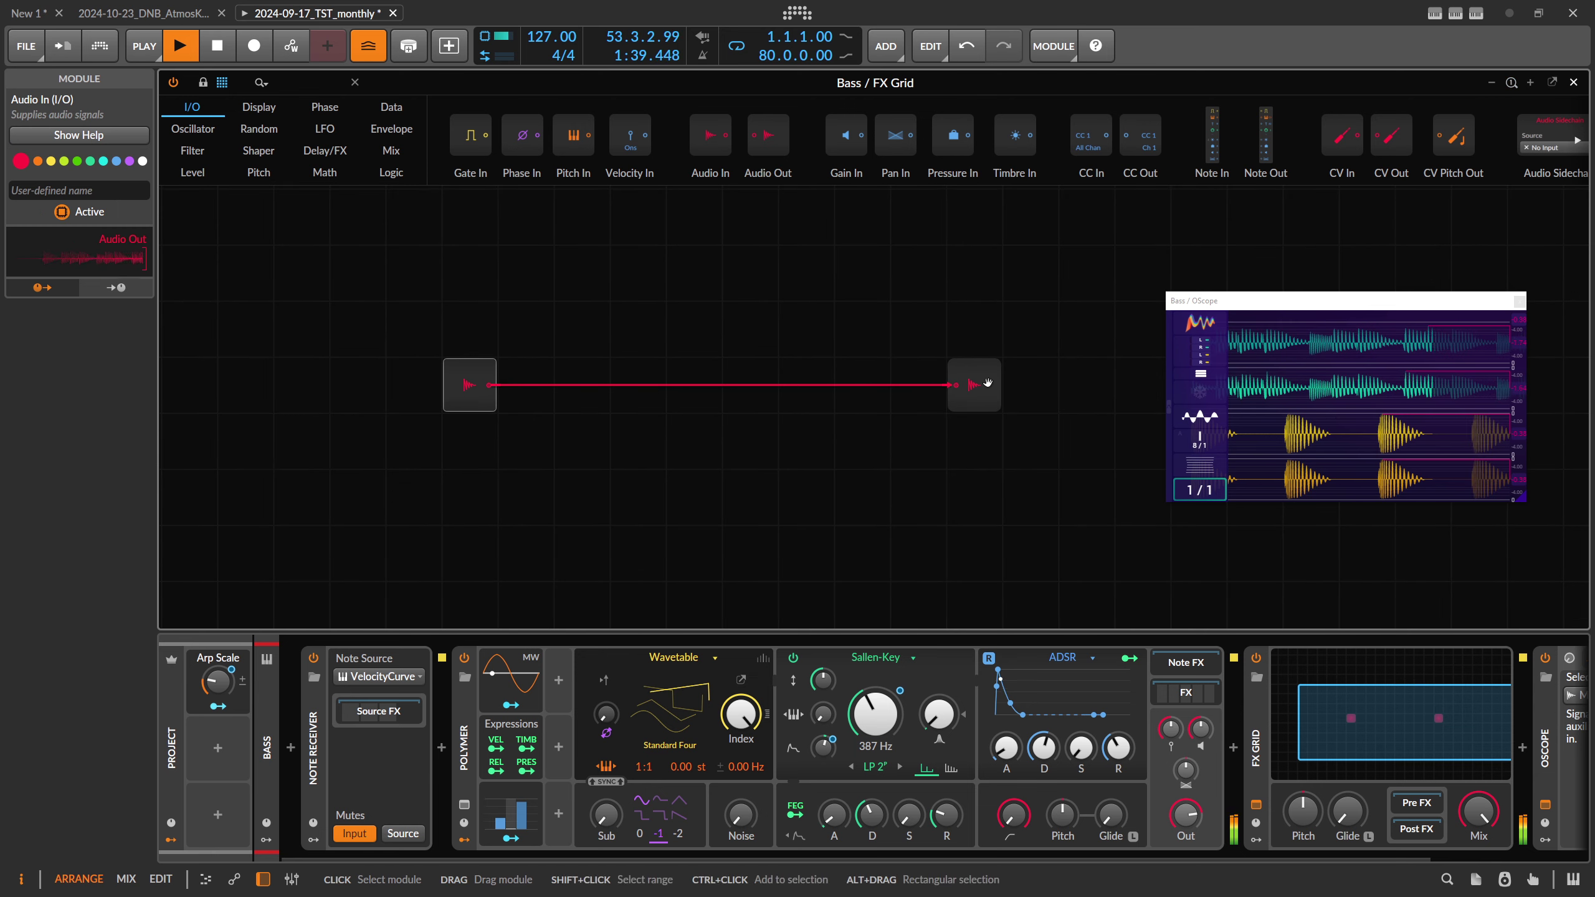
click(970, 394)
click(584, 484)
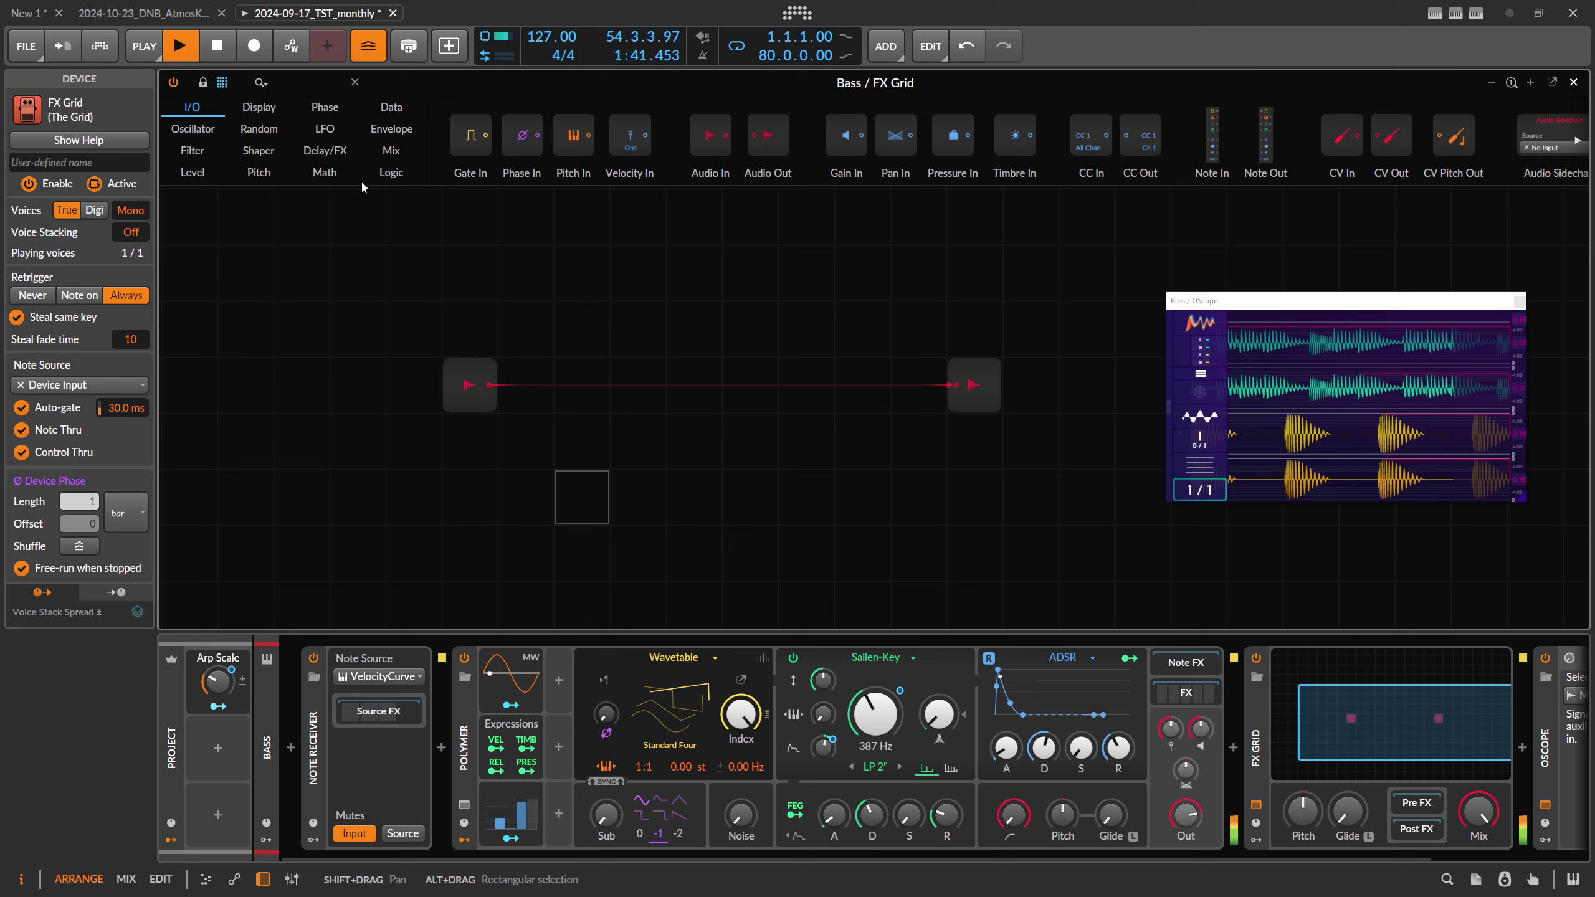
click(320, 84)
- Place an Audio Sidechain module sourced from Drums > Melodic-Kick > Melodic-Kick (POST)
text(side)
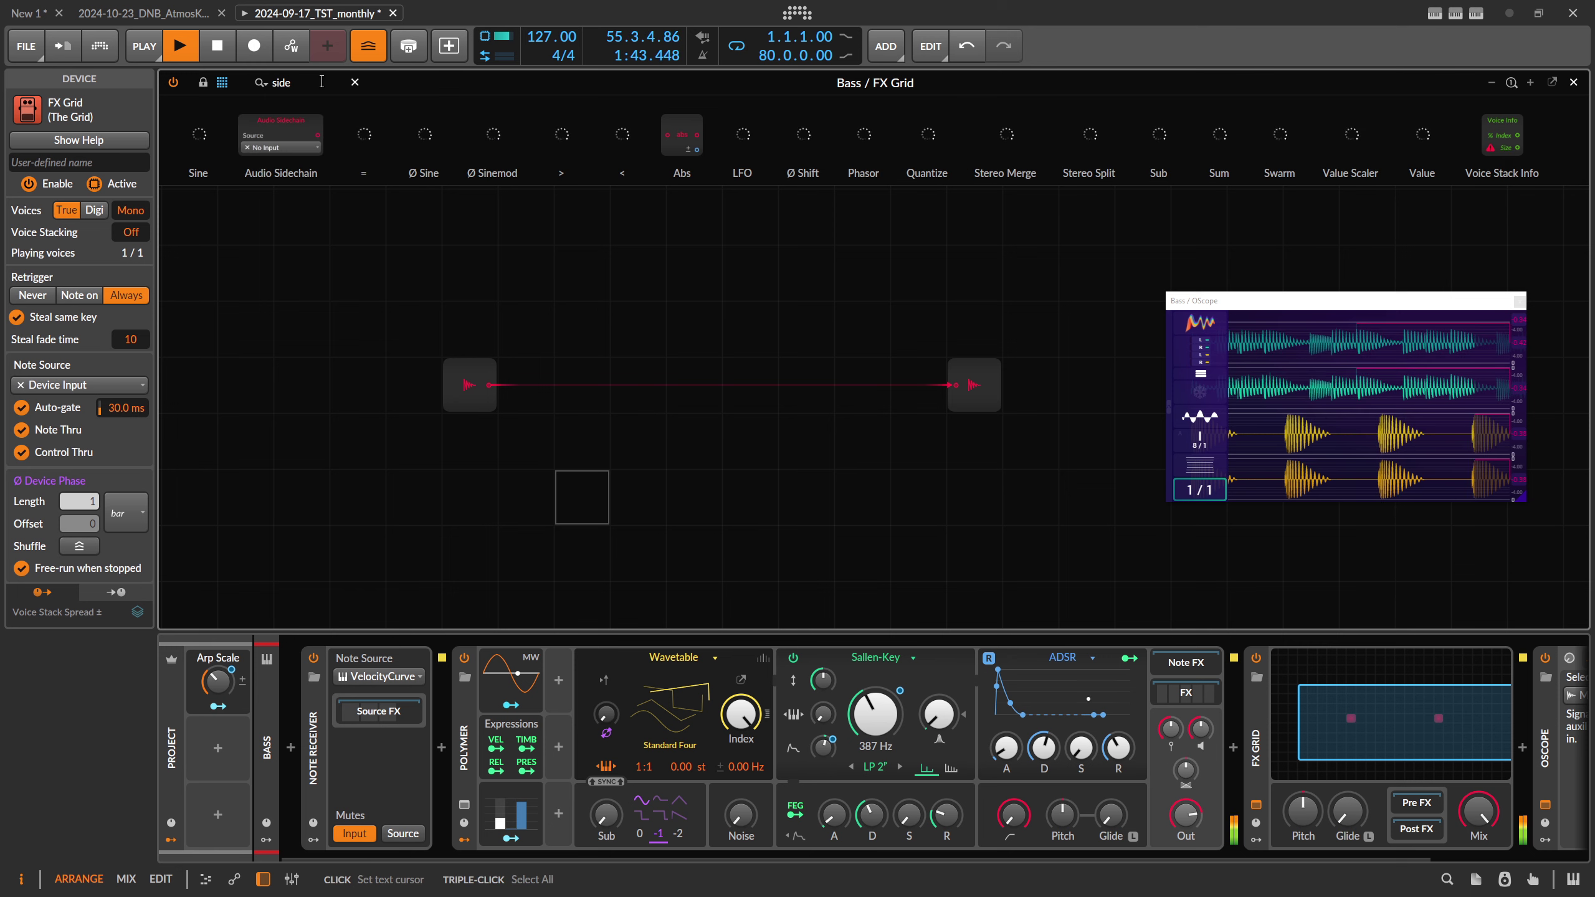
drag(348, 200, 495, 257)
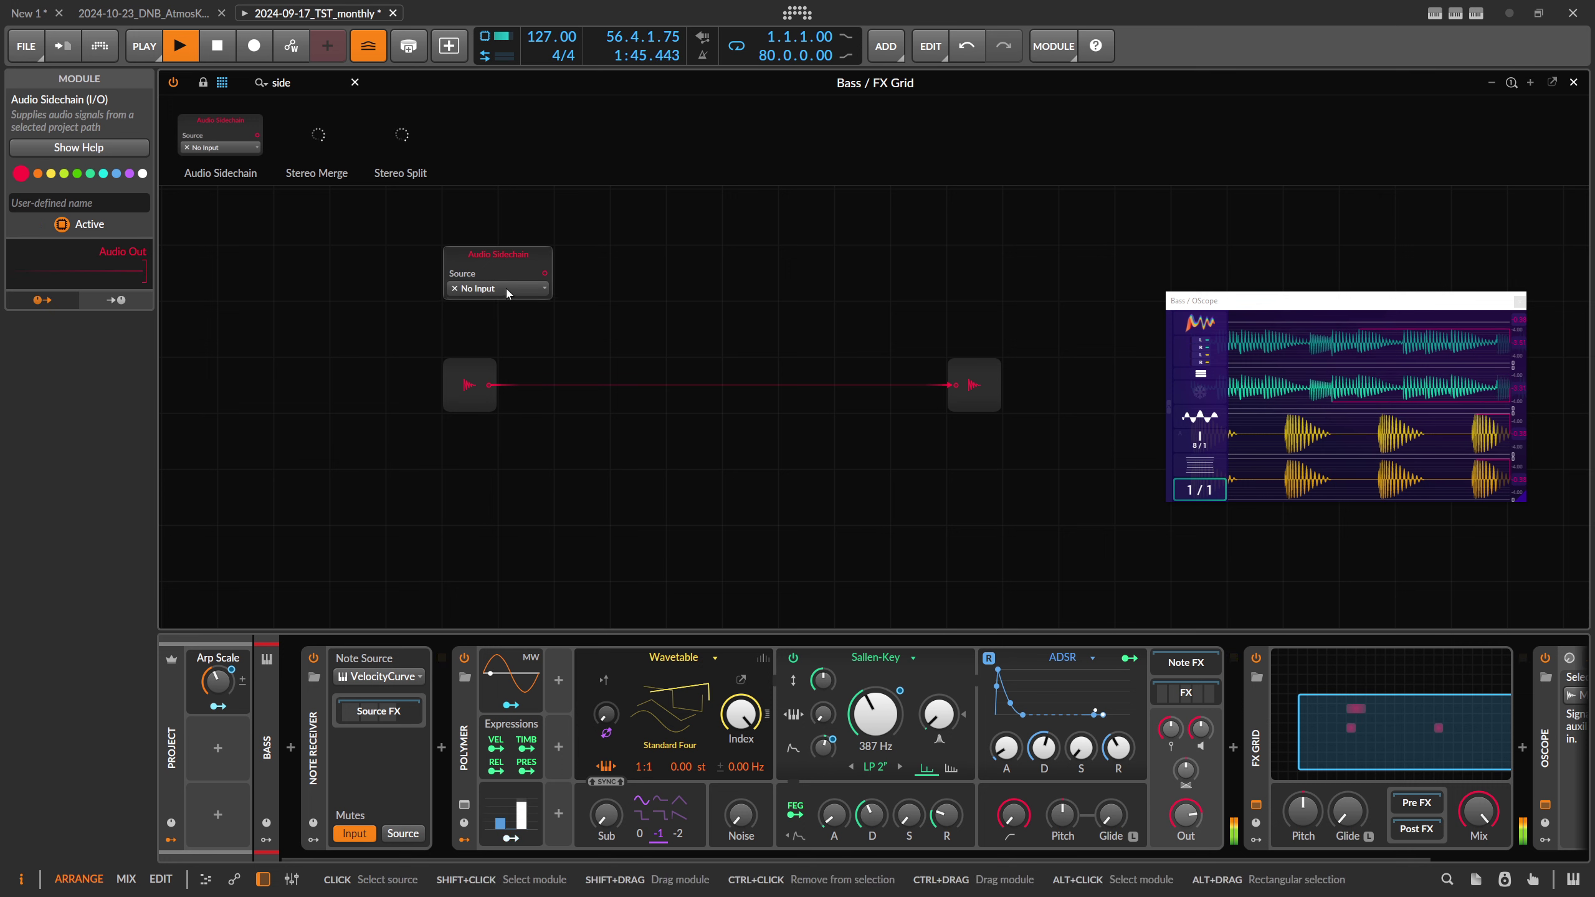
click(496, 288)
mouse_move(553, 352)
mouse_move(603, 352)
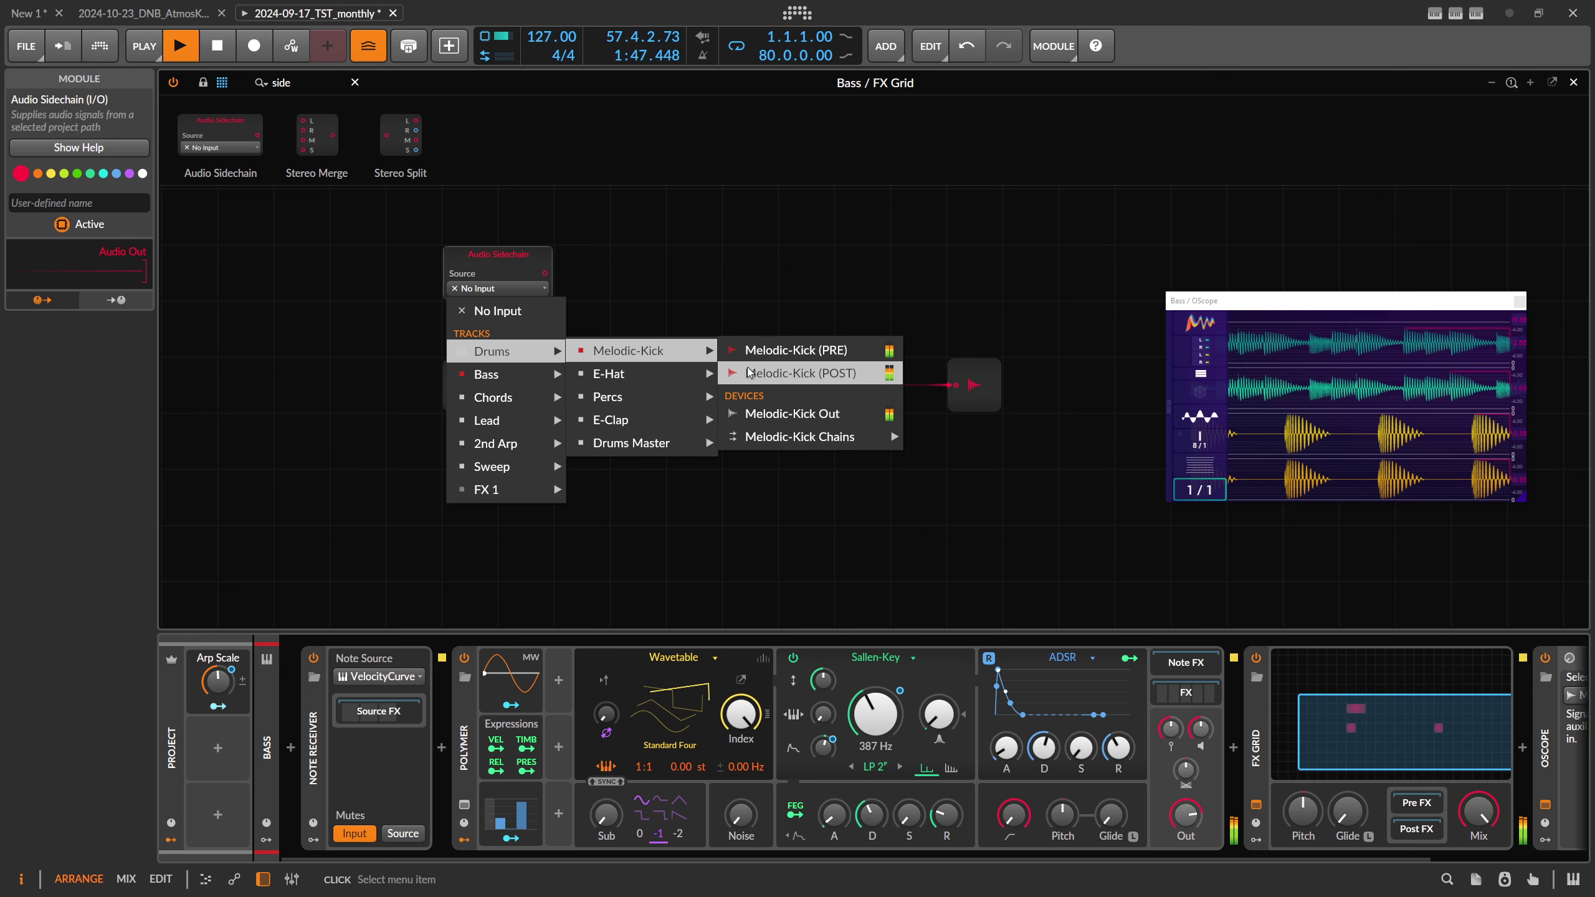
click(779, 374)
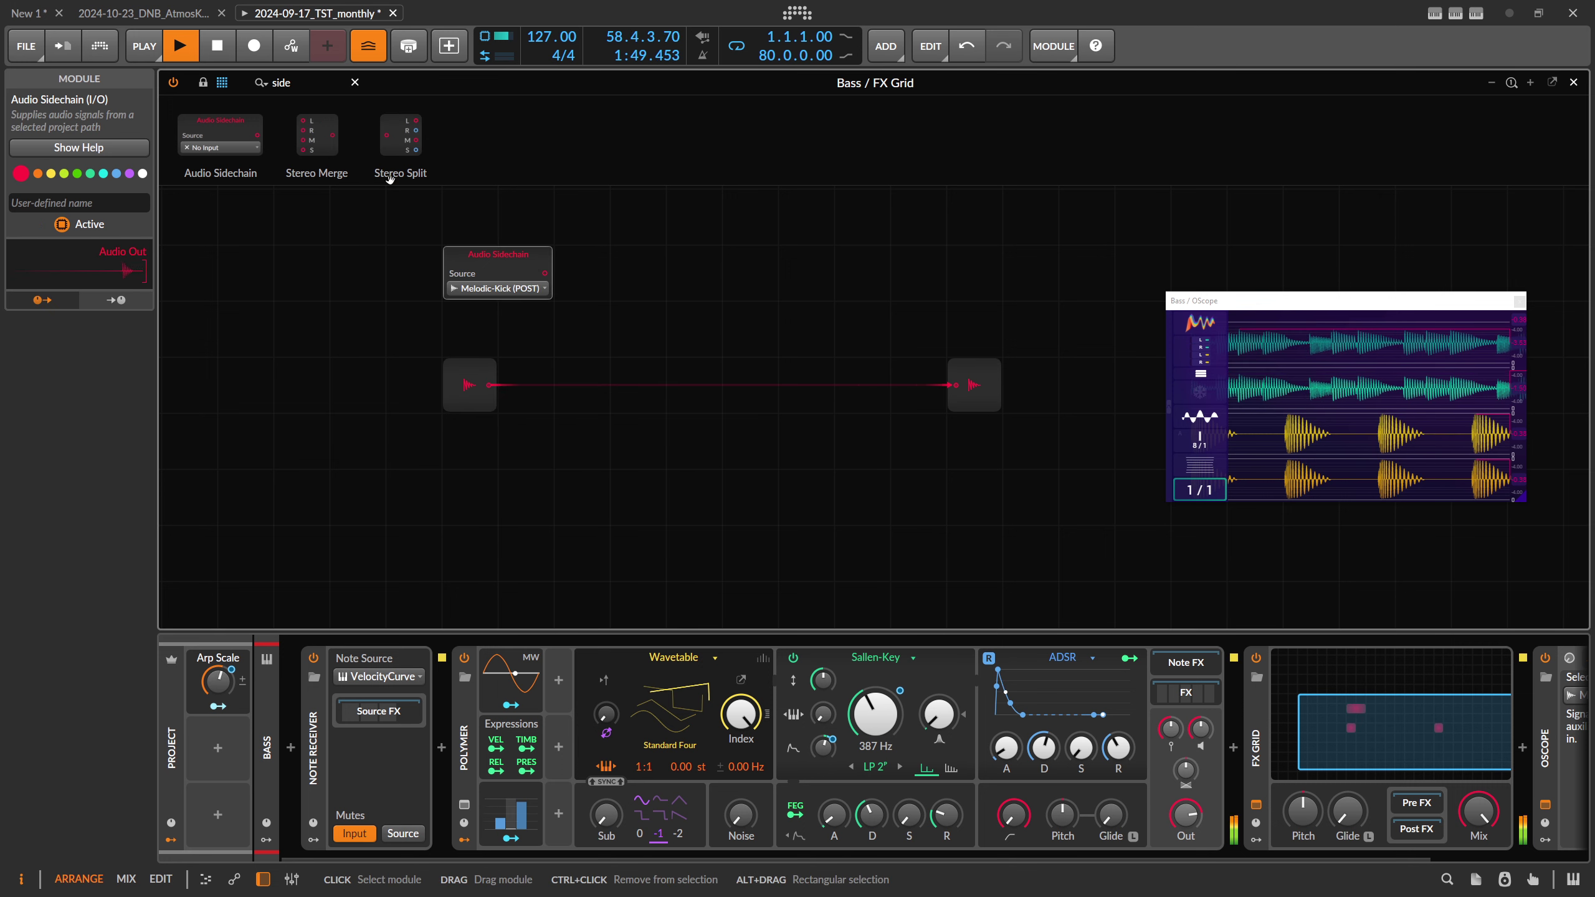
- Search 'foll' and insert a Follower RF module next to the sidechain
key(BackSpace)
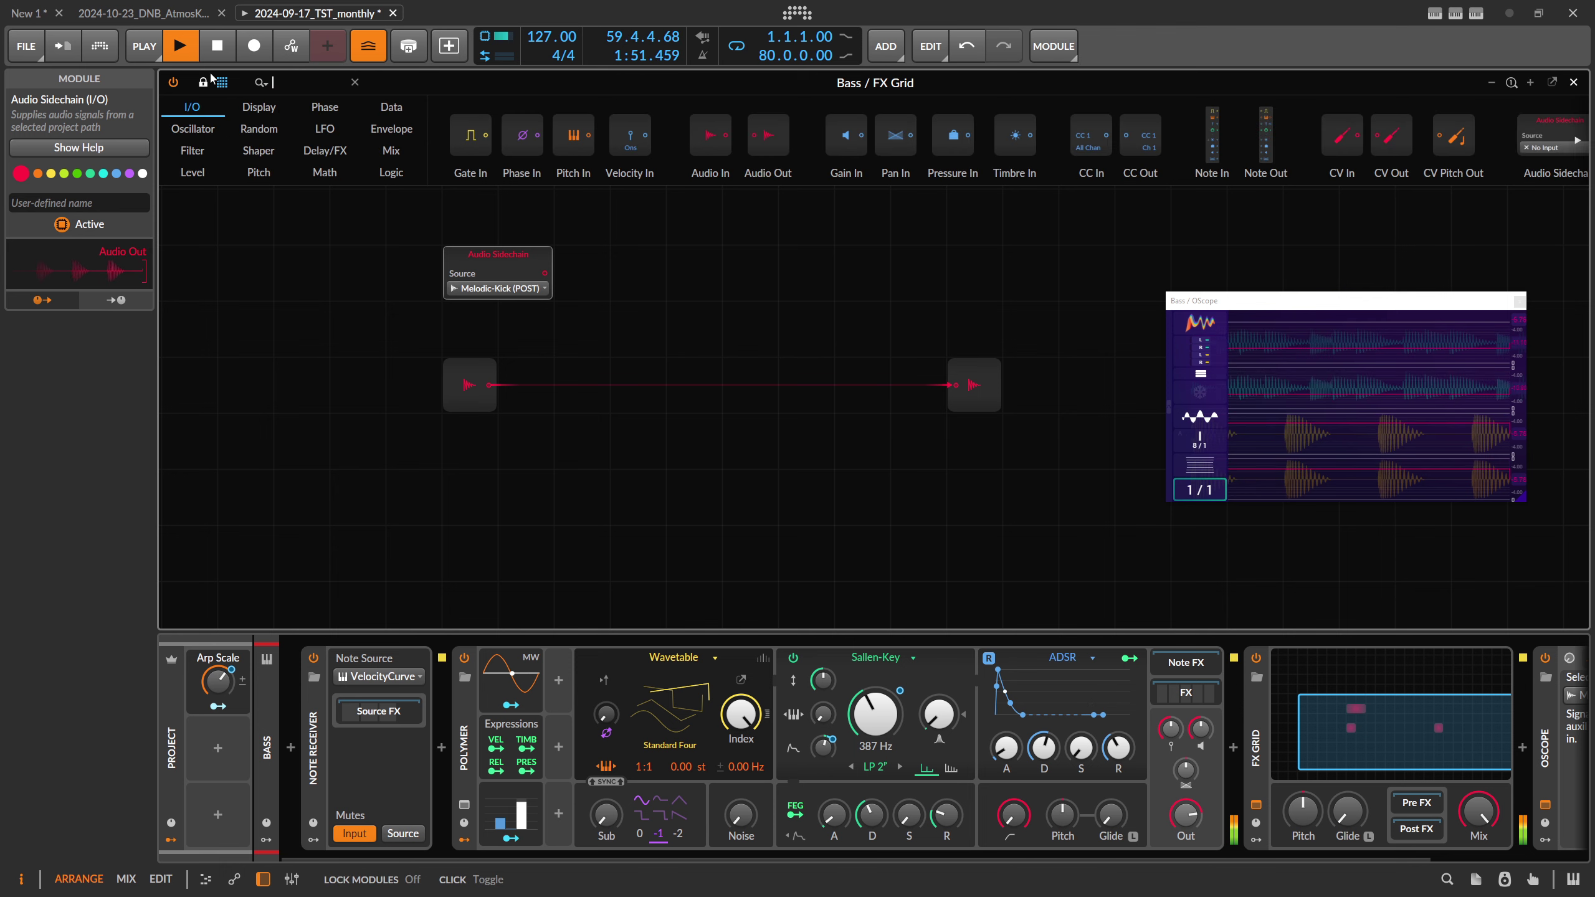
text(flo)
key(BackSpace)
key(BackSpace)
key(BackSpace)
text(foll)
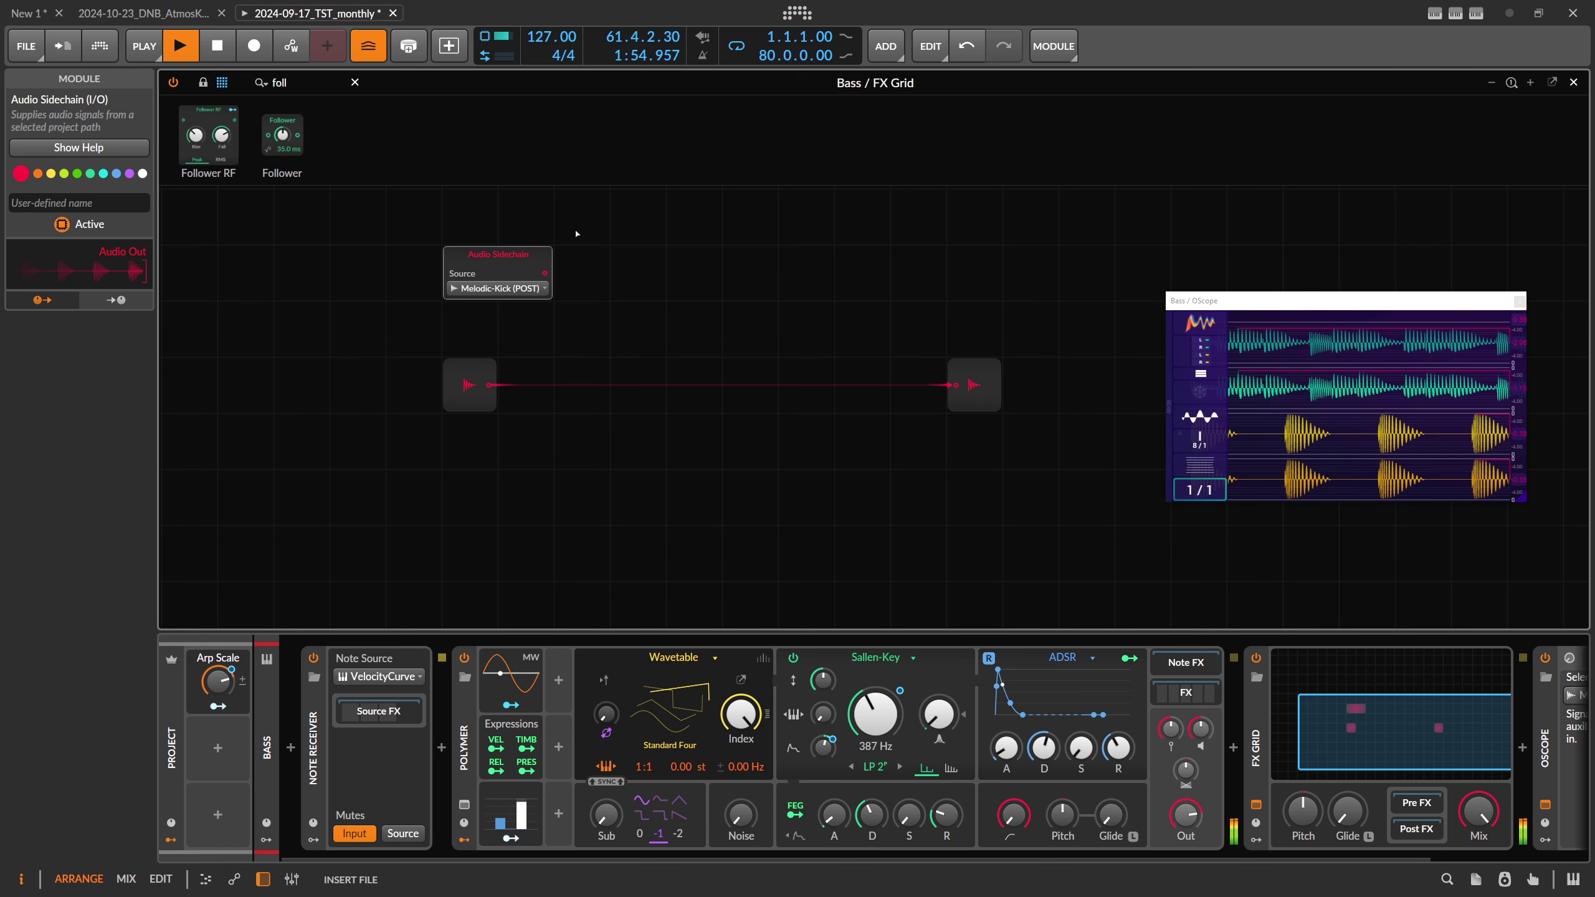
key(Return)
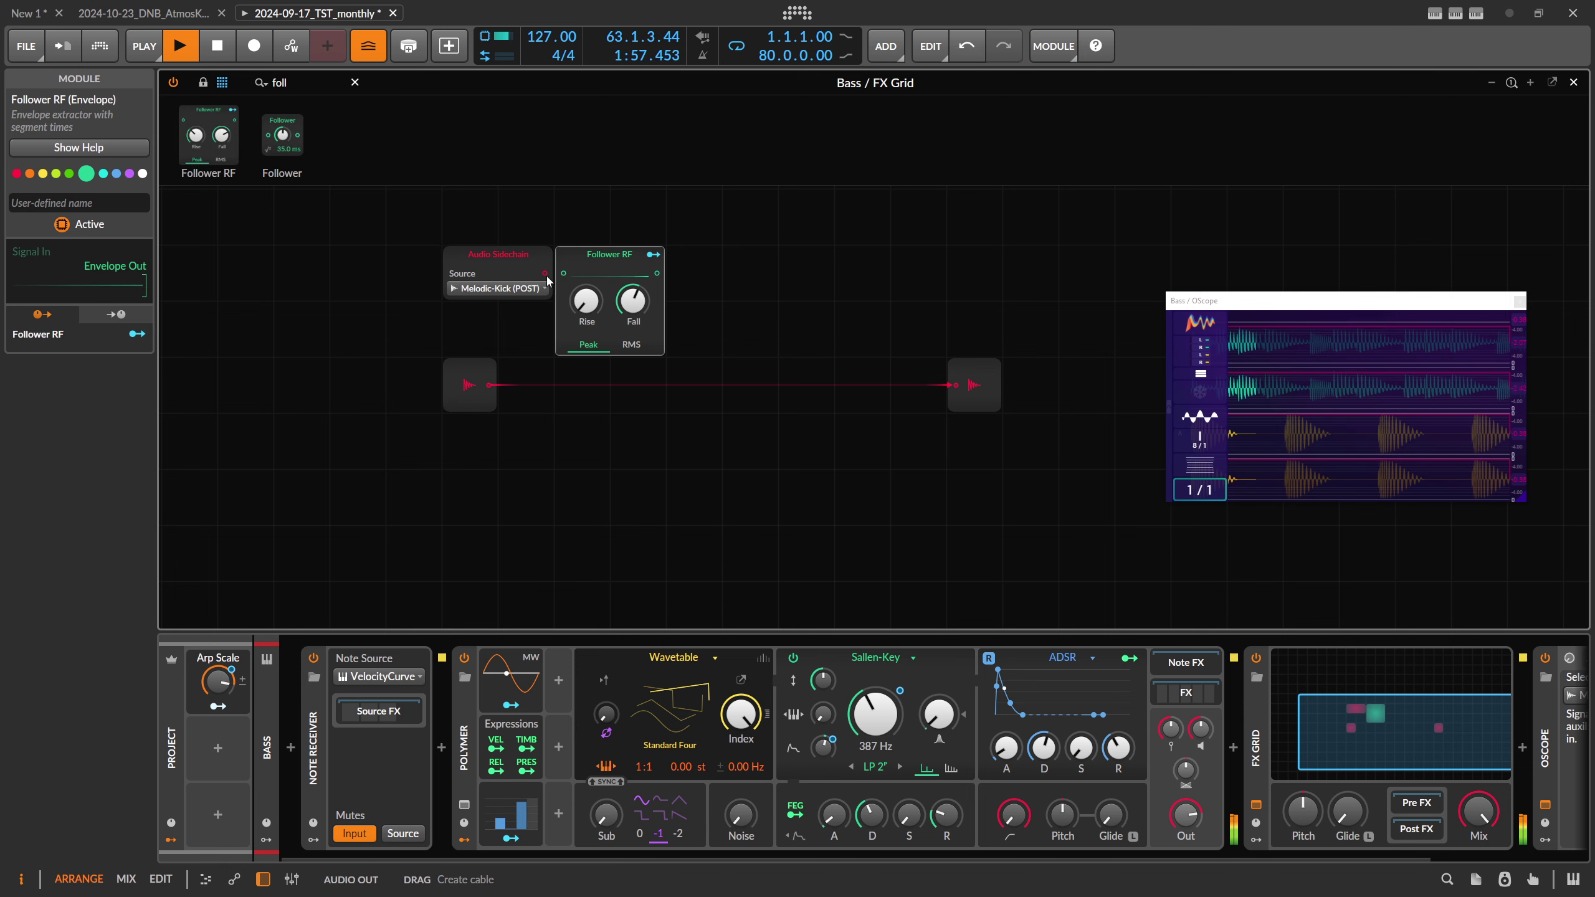
- Cable the Audio Sidechain into Follower RF and insert an Oscilloscope after it
drag(545, 274, 564, 274)
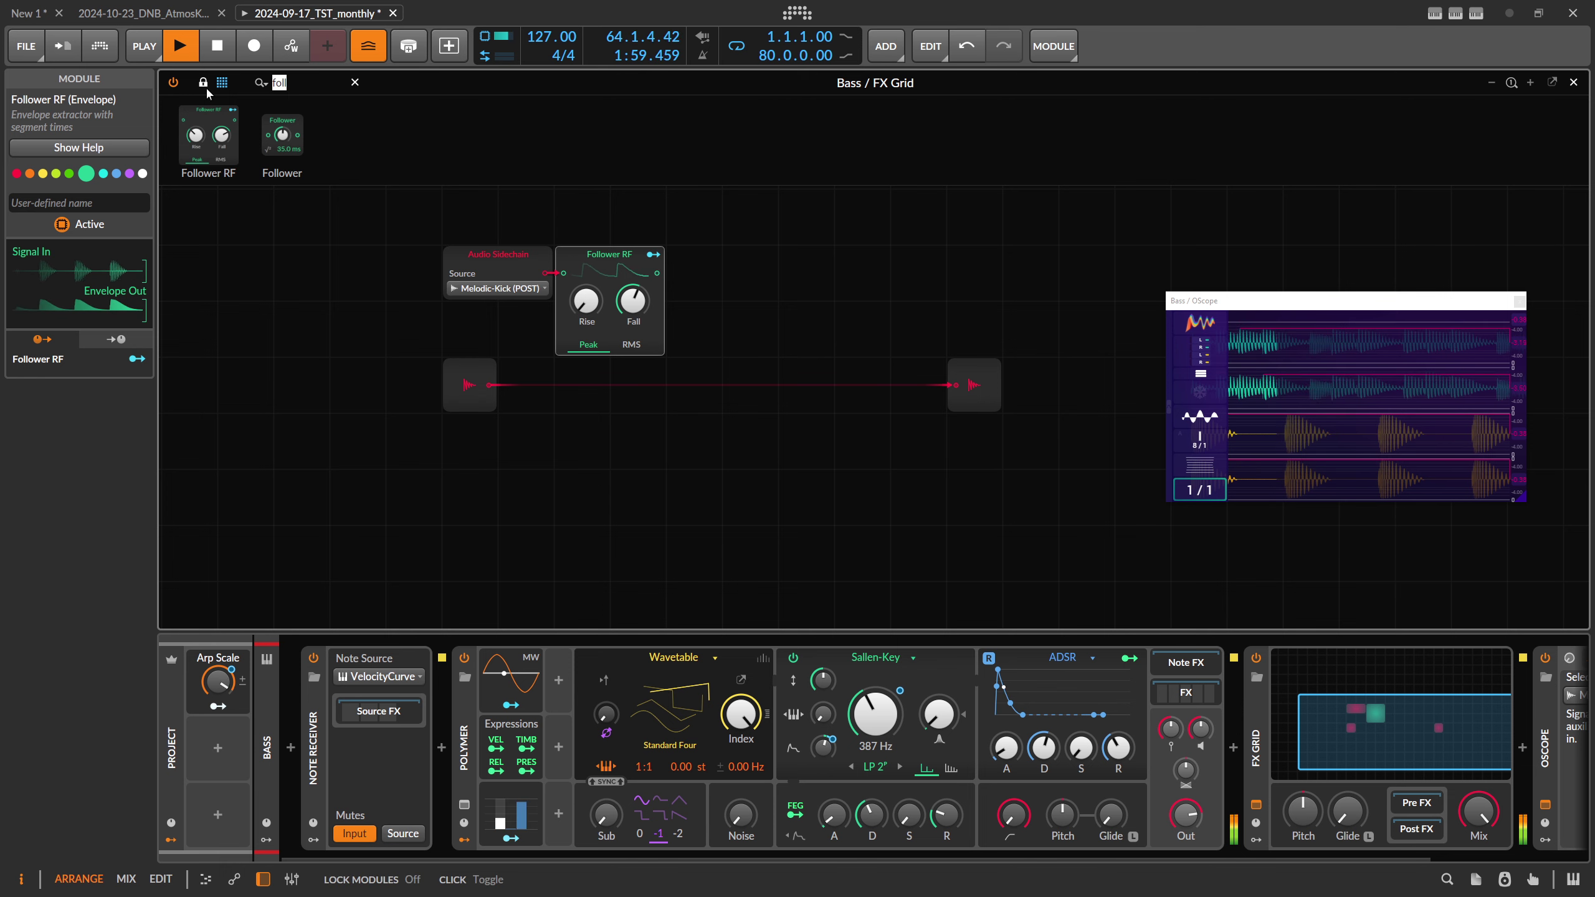
text(osc)
key(Return)
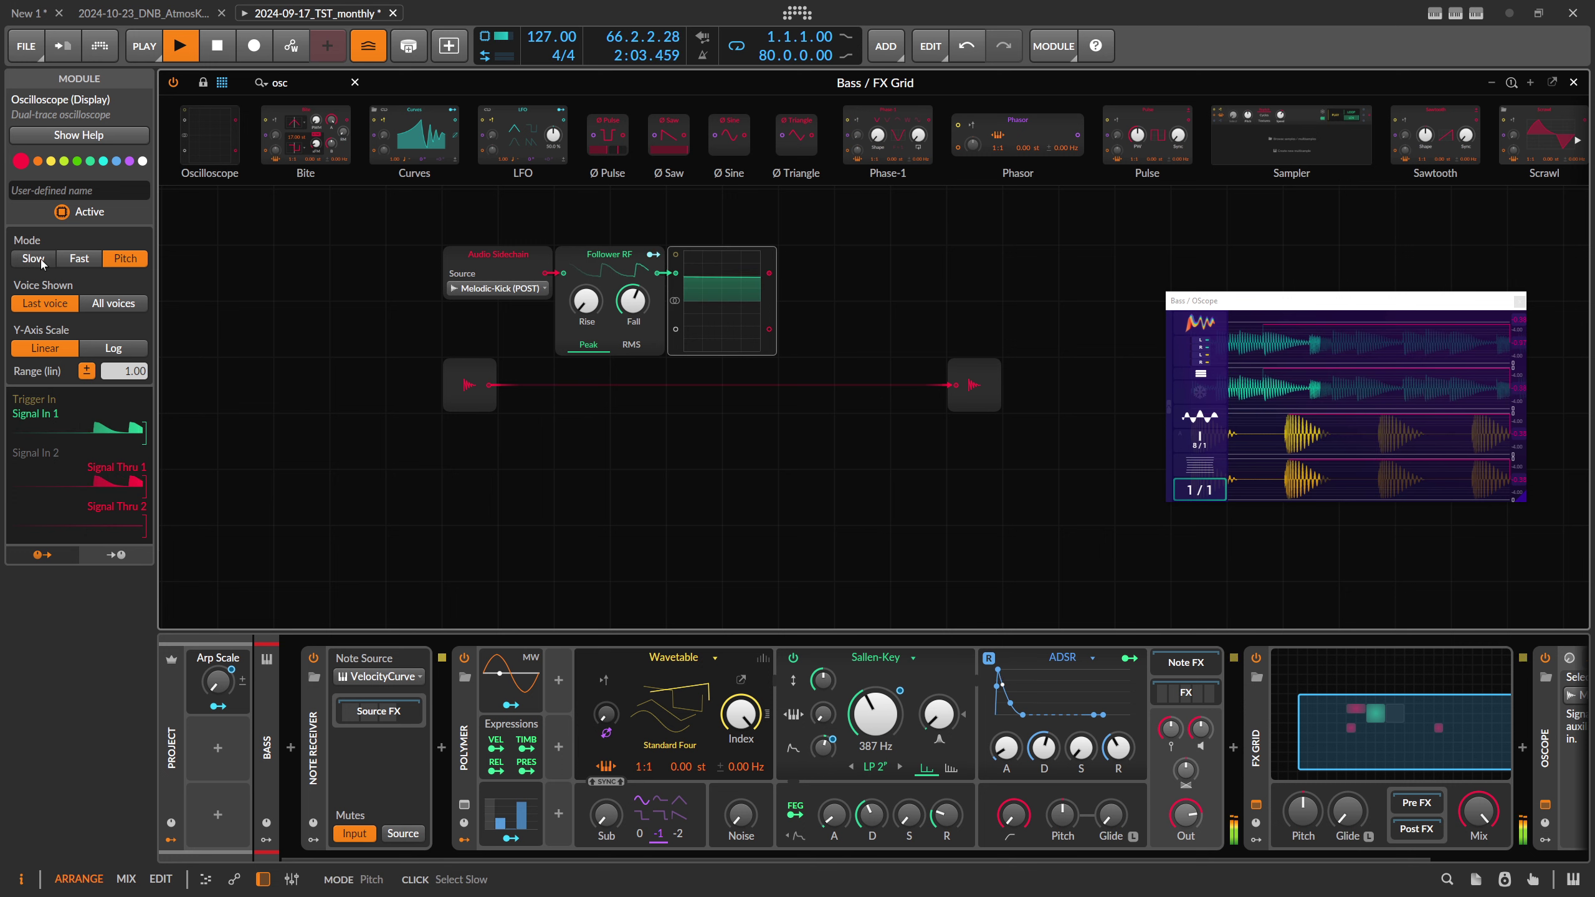
- Lower the Follower RF Fall while resizing the scope and trying its Pitch and Fast modes
drag(632, 300, 633, 320)
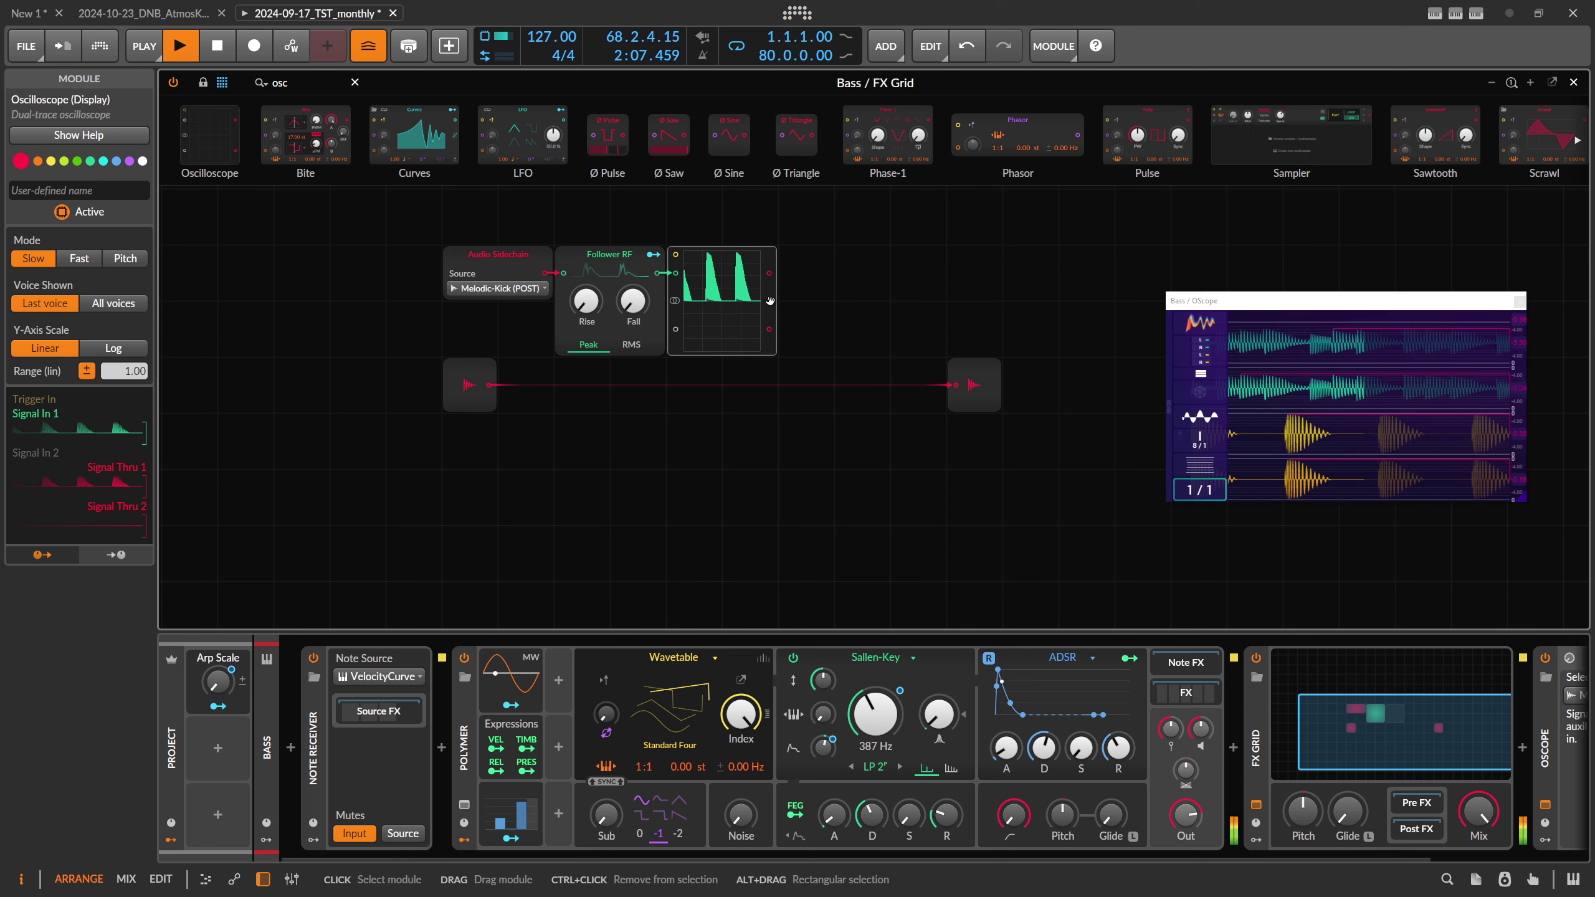
drag(770, 301, 970, 314)
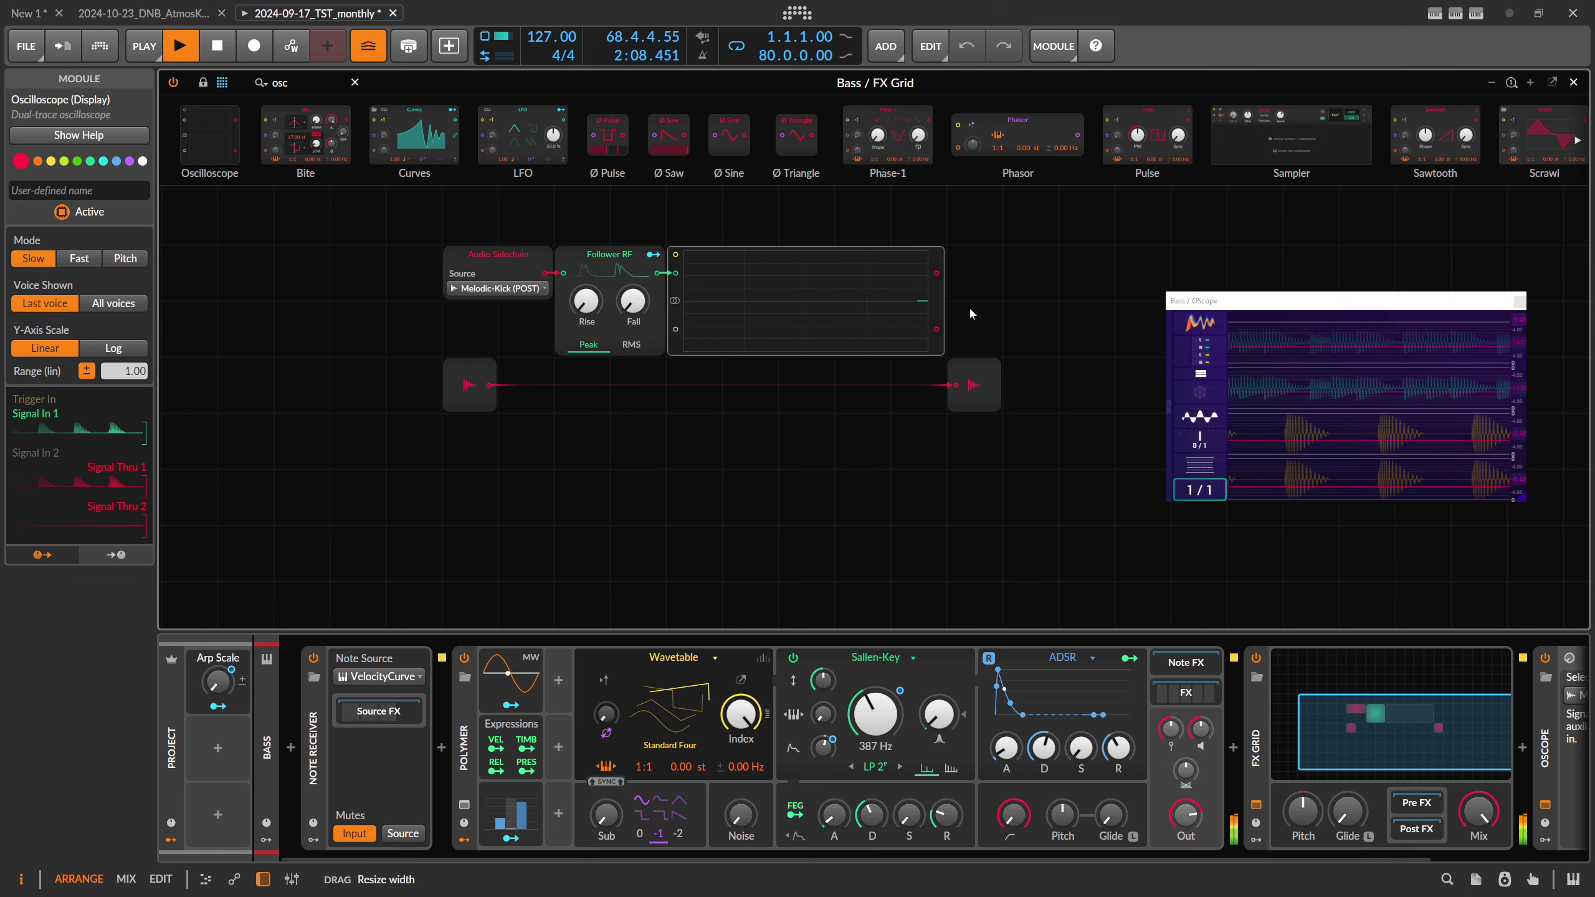
click(125, 260)
click(98, 260)
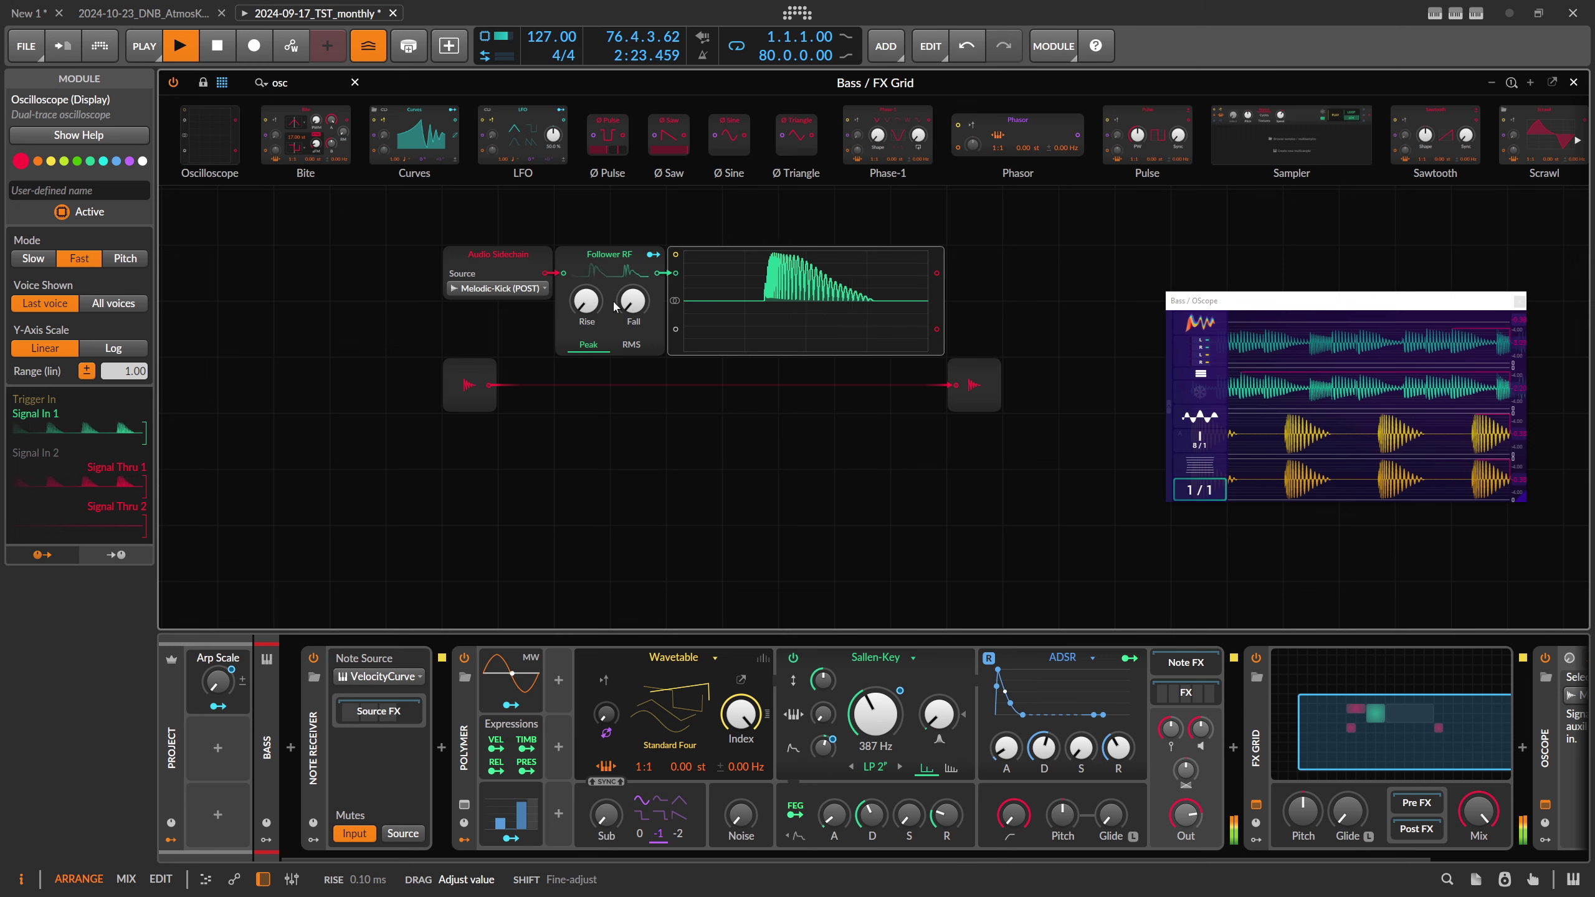
drag(623, 301, 636, 306)
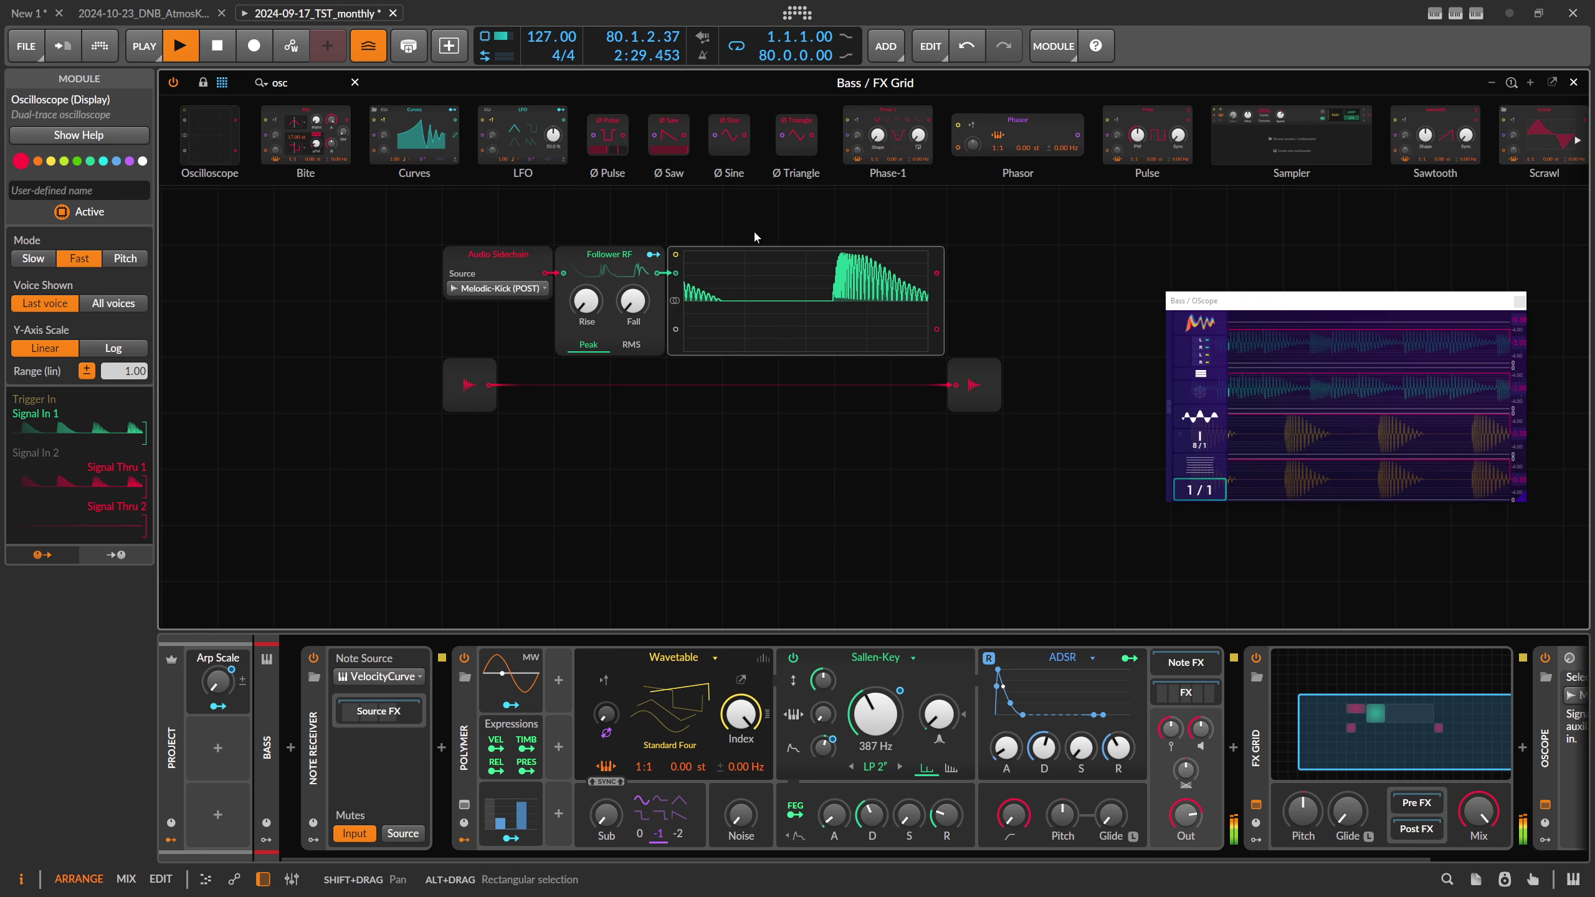
drag(942, 299, 672, 296)
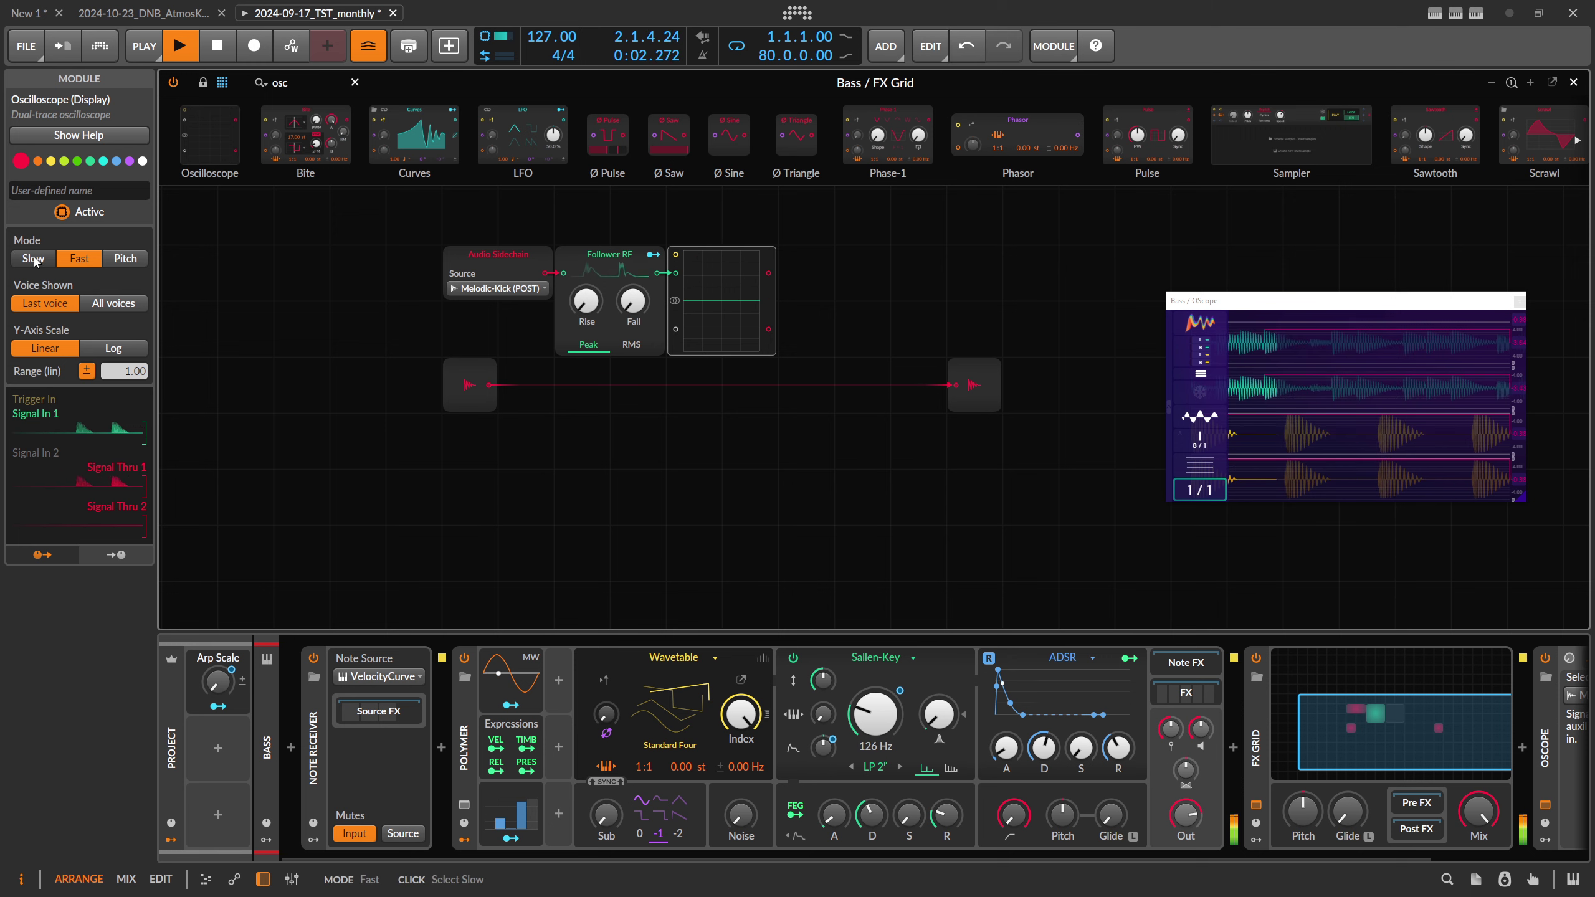
- Trigger the scope from the sidechain output, set it to Fast mode, and widen it
drag(551, 272, 675, 258)
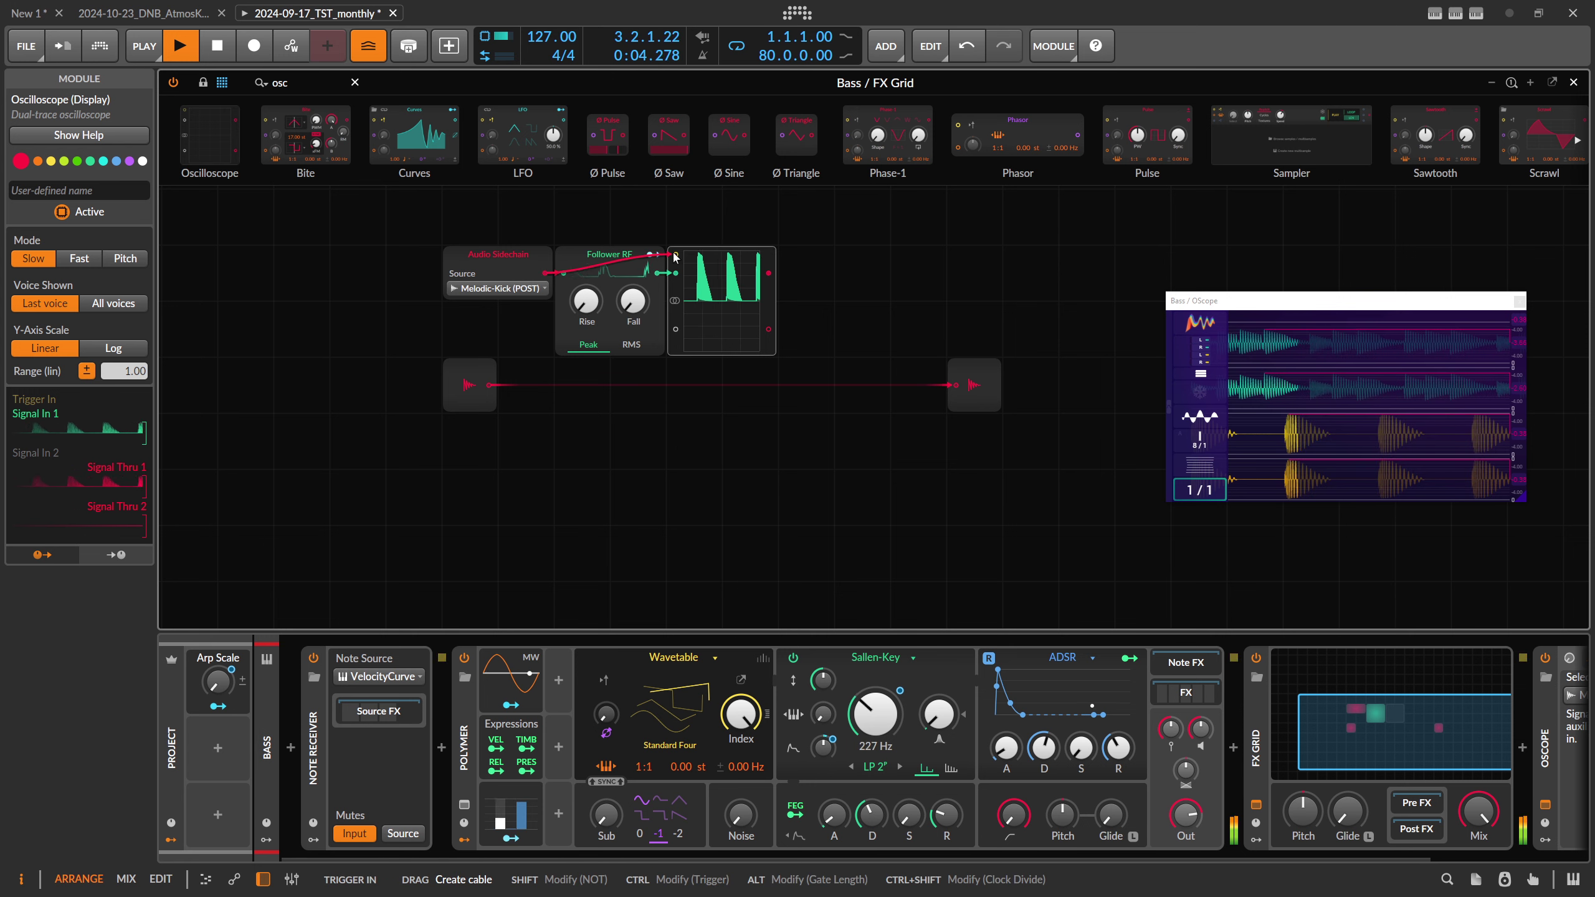
drag(777, 302, 894, 307)
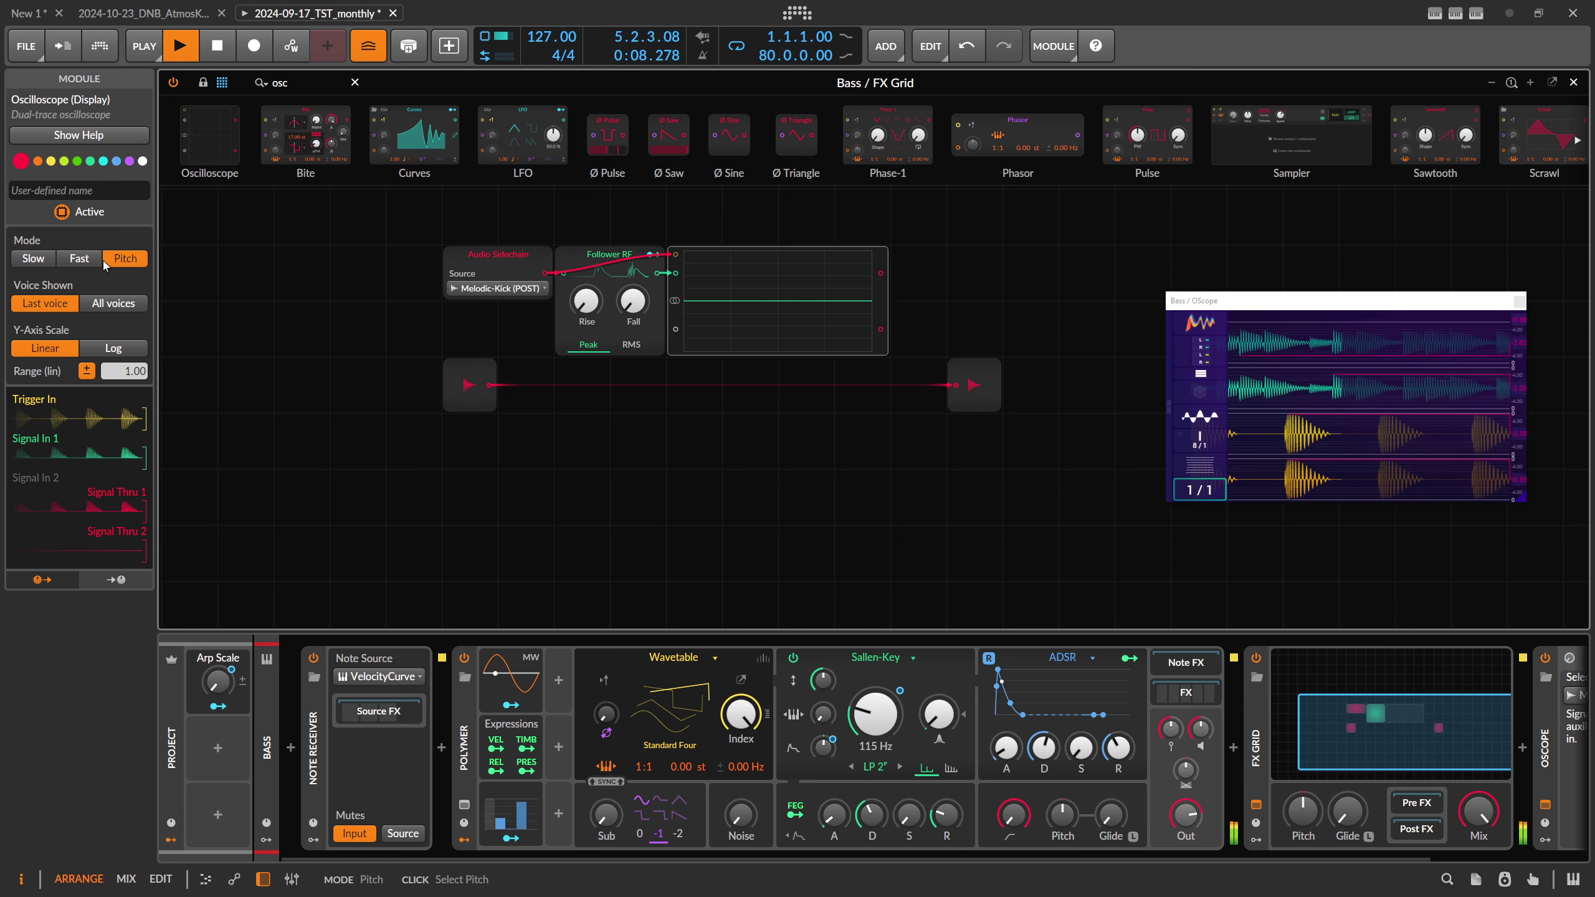
click(82, 260)
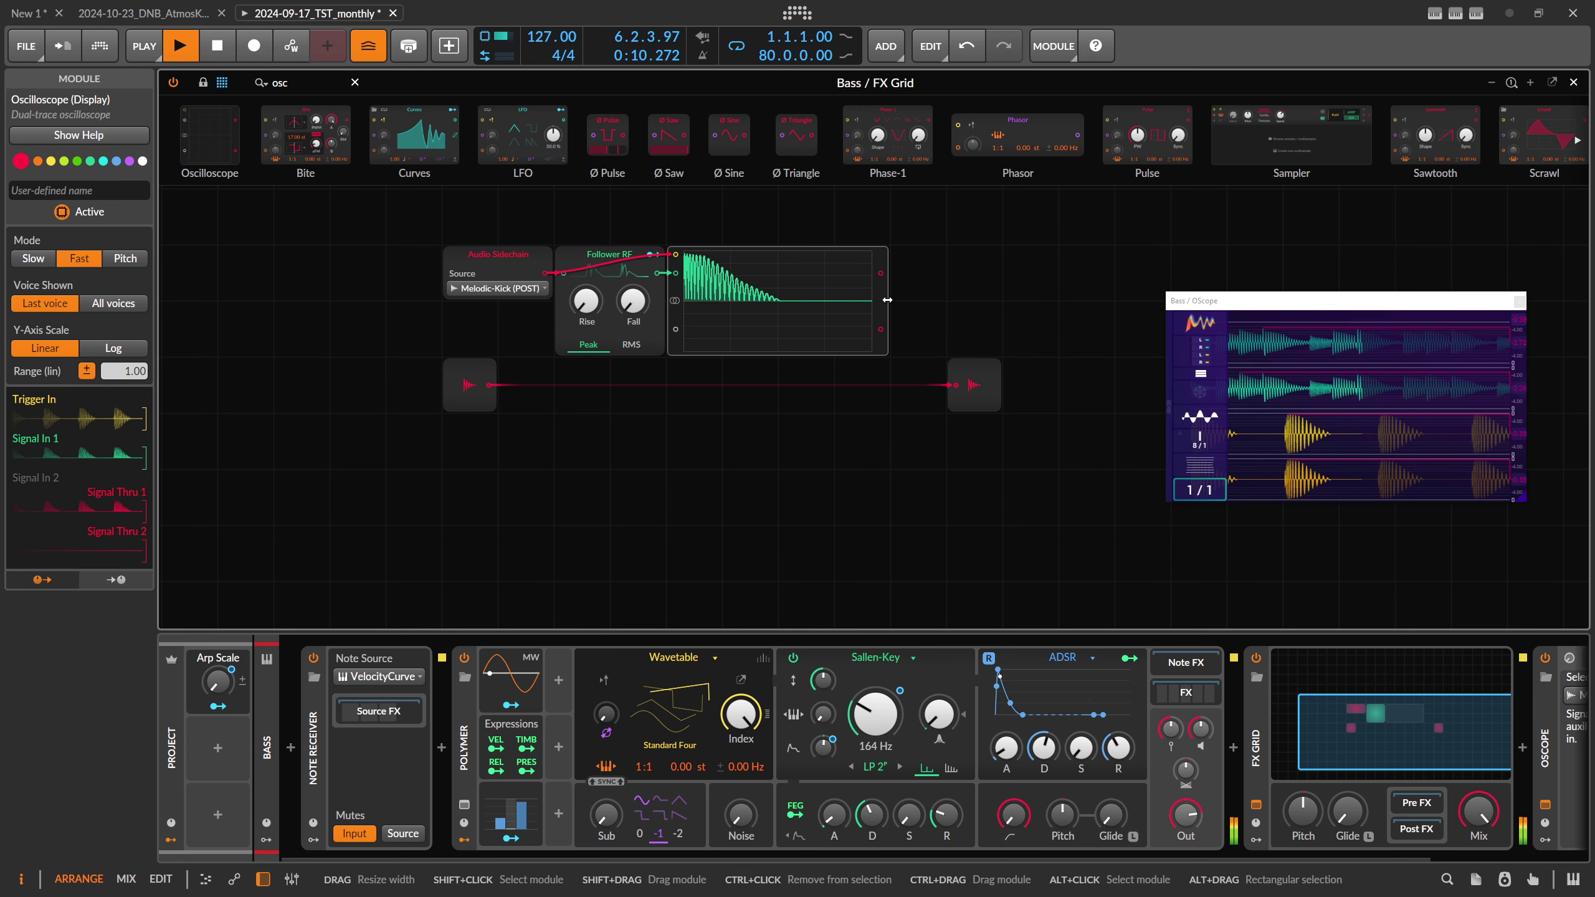
drag(888, 300, 1000, 301)
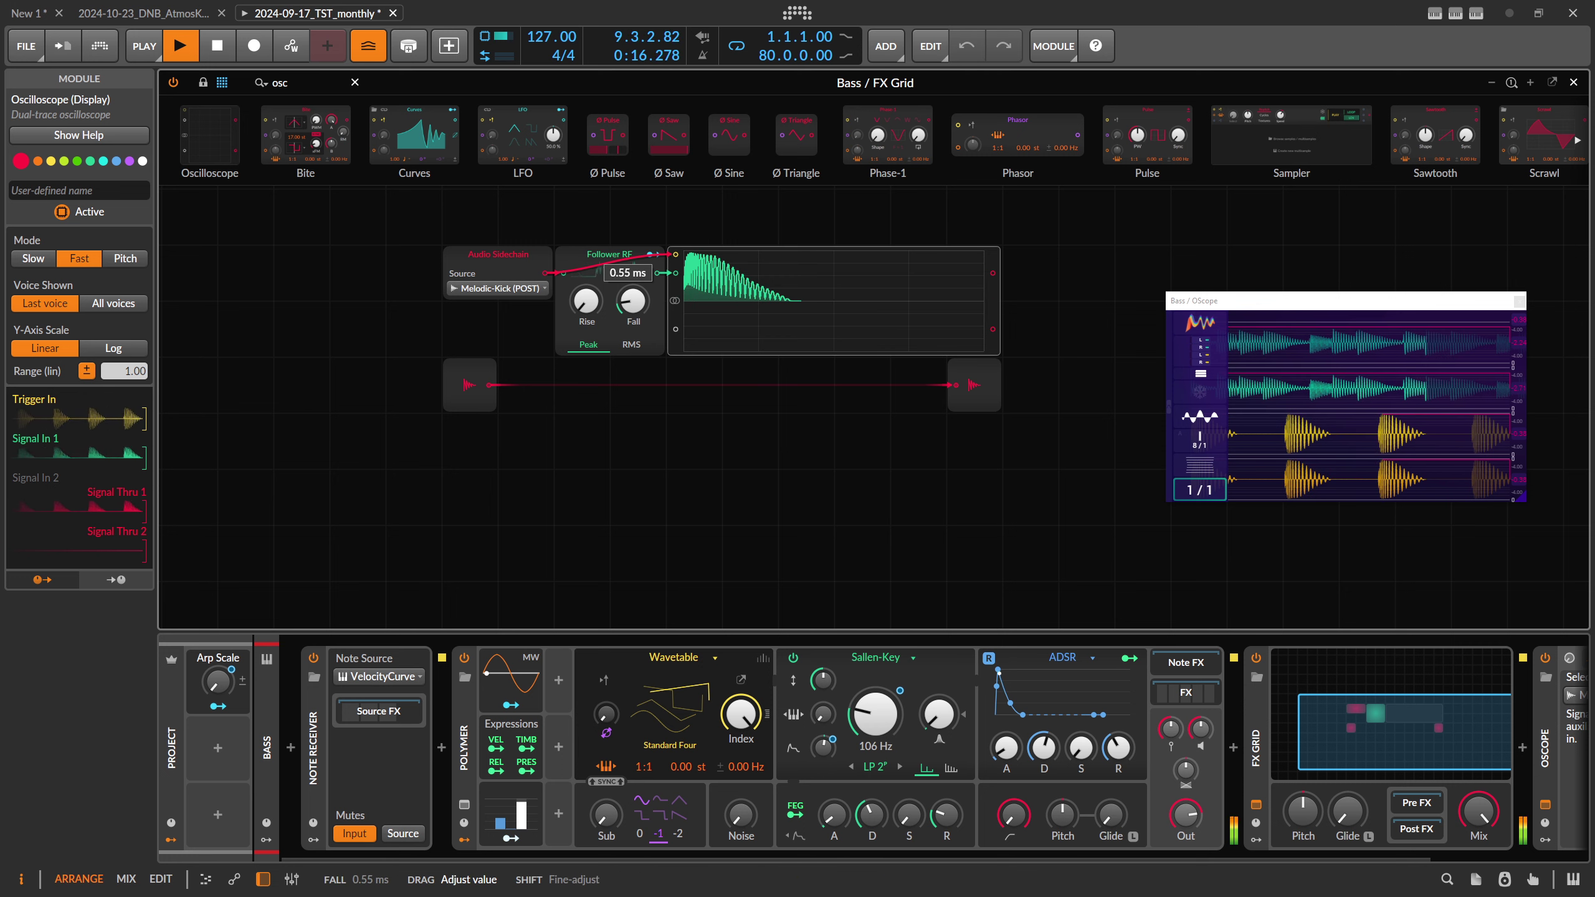
- Retune the Follower RF Fall to about 0.26 ms and move the three modules up
drag(632, 301, 633, 296)
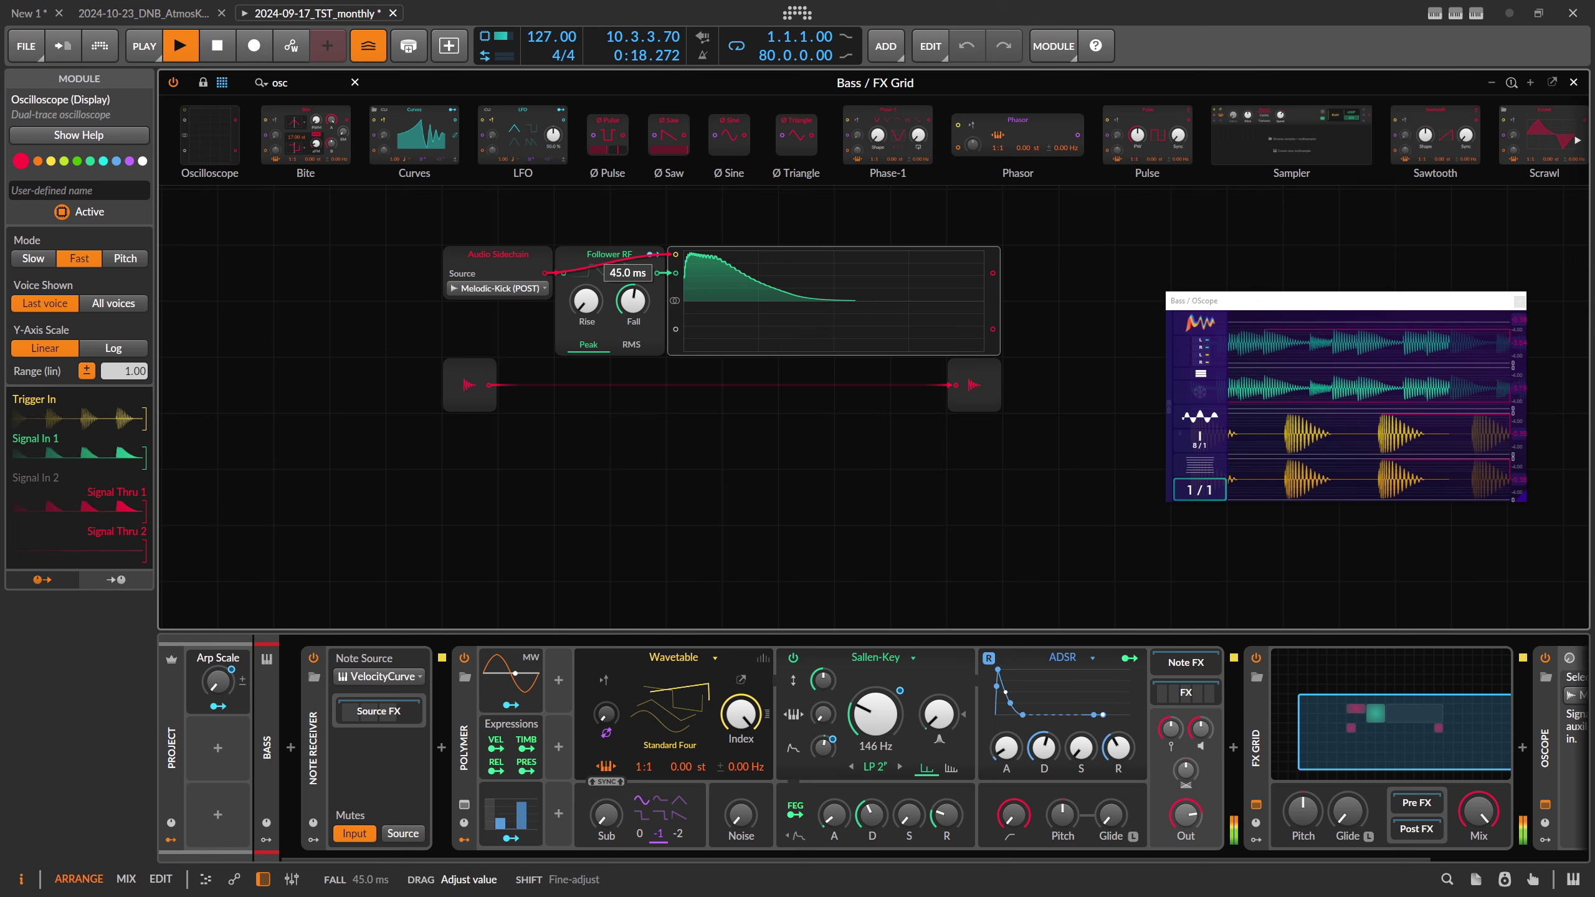
drag(632, 301, 633, 307)
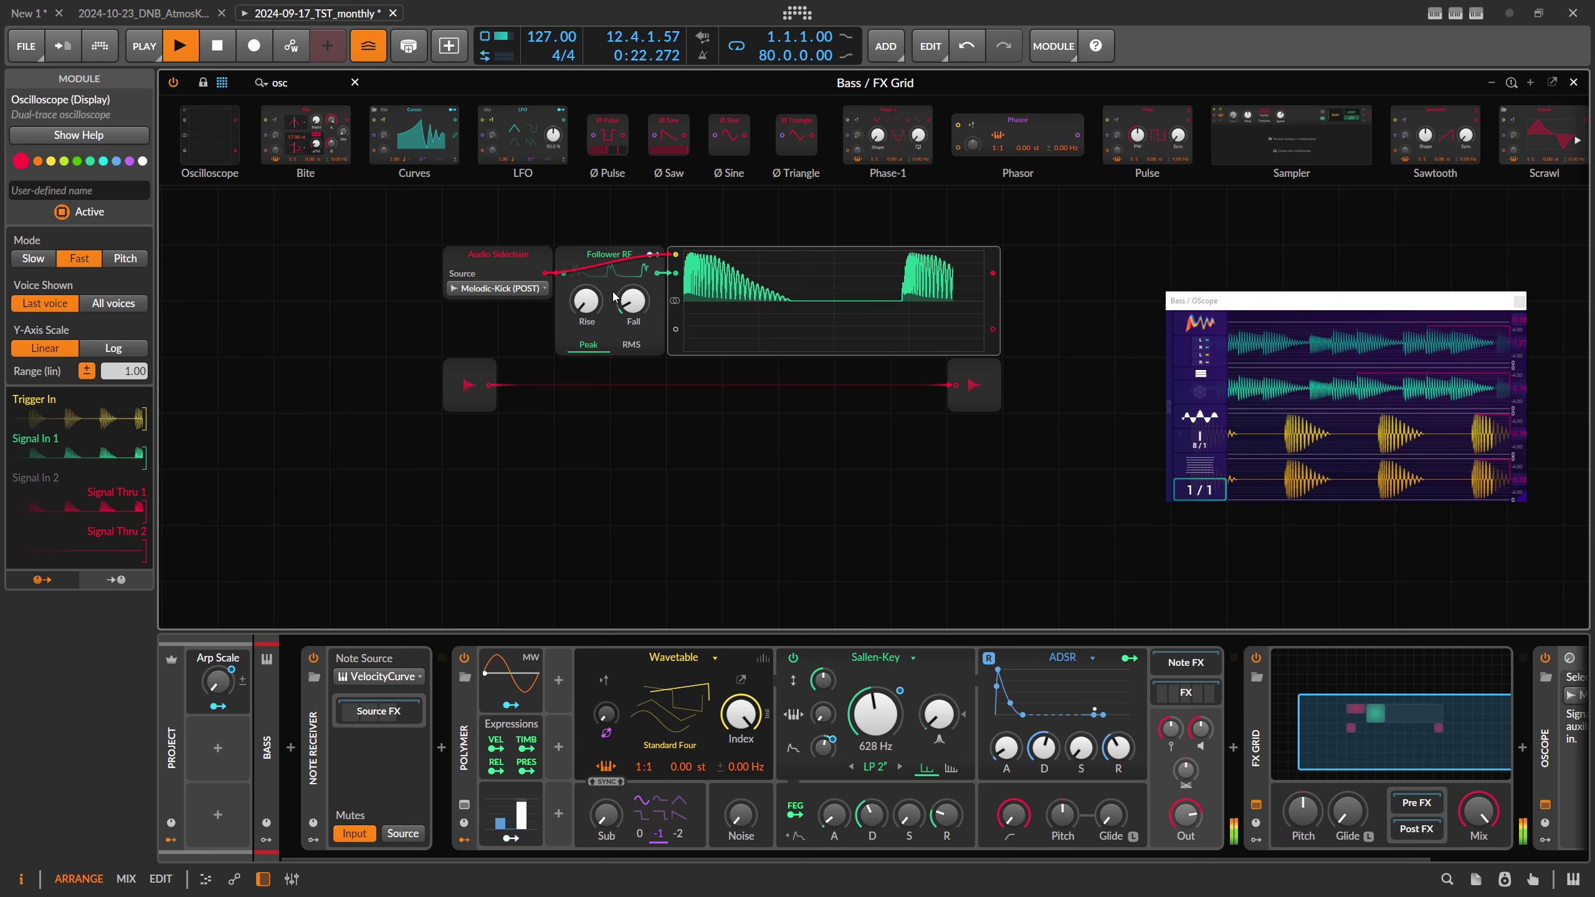
scroll(615, 298, up, 2)
drag(408, 306, 919, 458)
drag(575, 365, 541, 263)
drag(300, 83, 971, 277)
text(trans)
- Add a Transfer module with a reset linear curve, fed by Follower RF
click(972, 275)
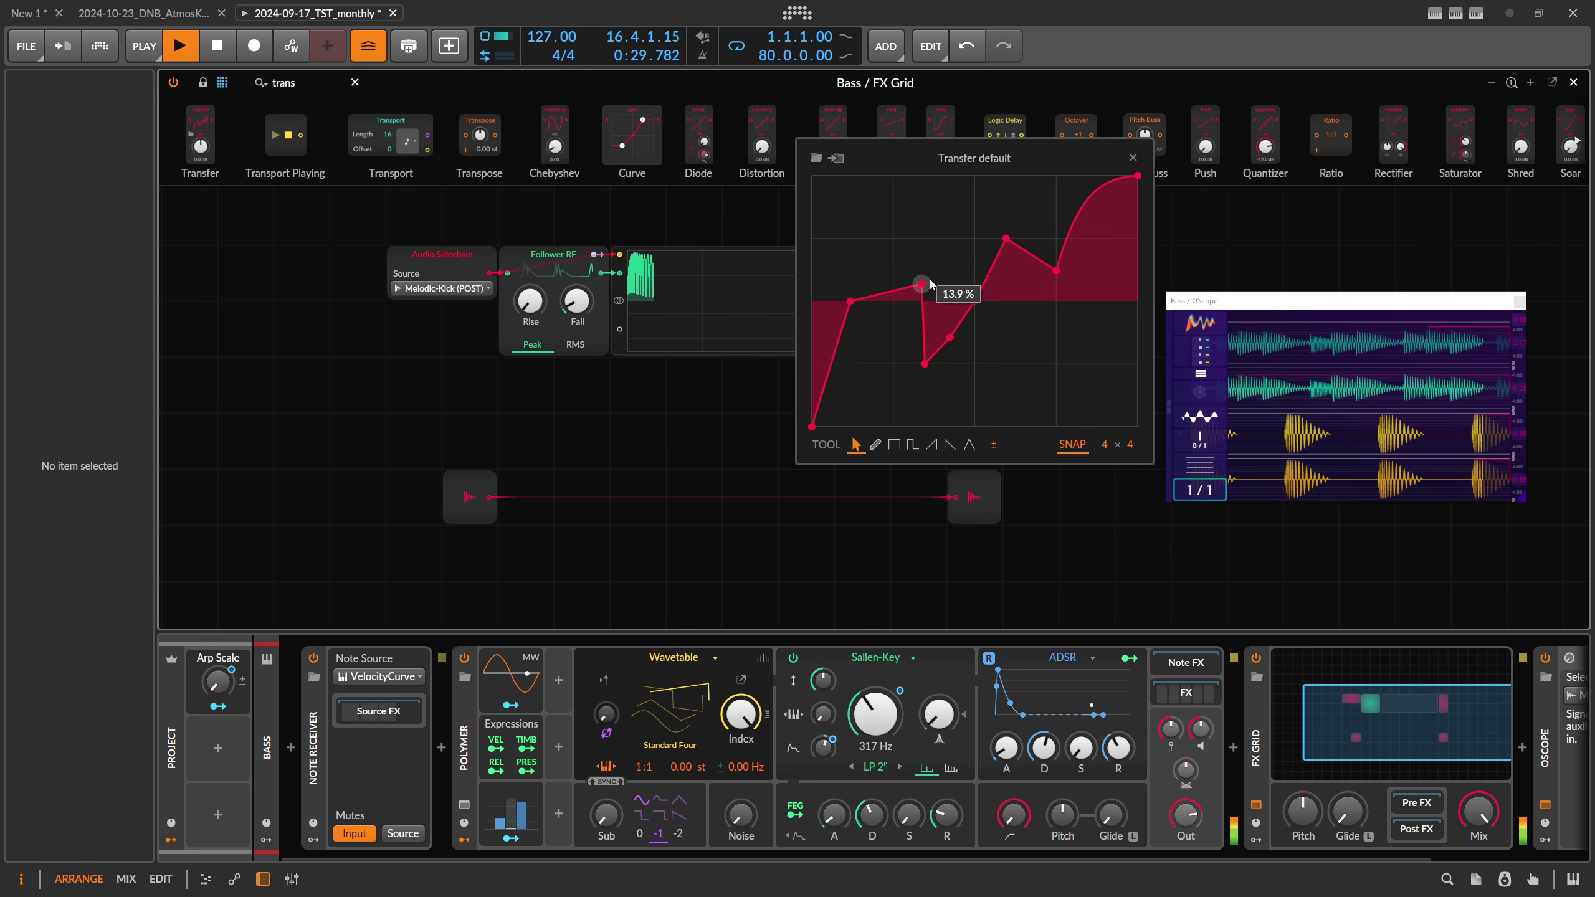
right_click(924, 240)
click(976, 389)
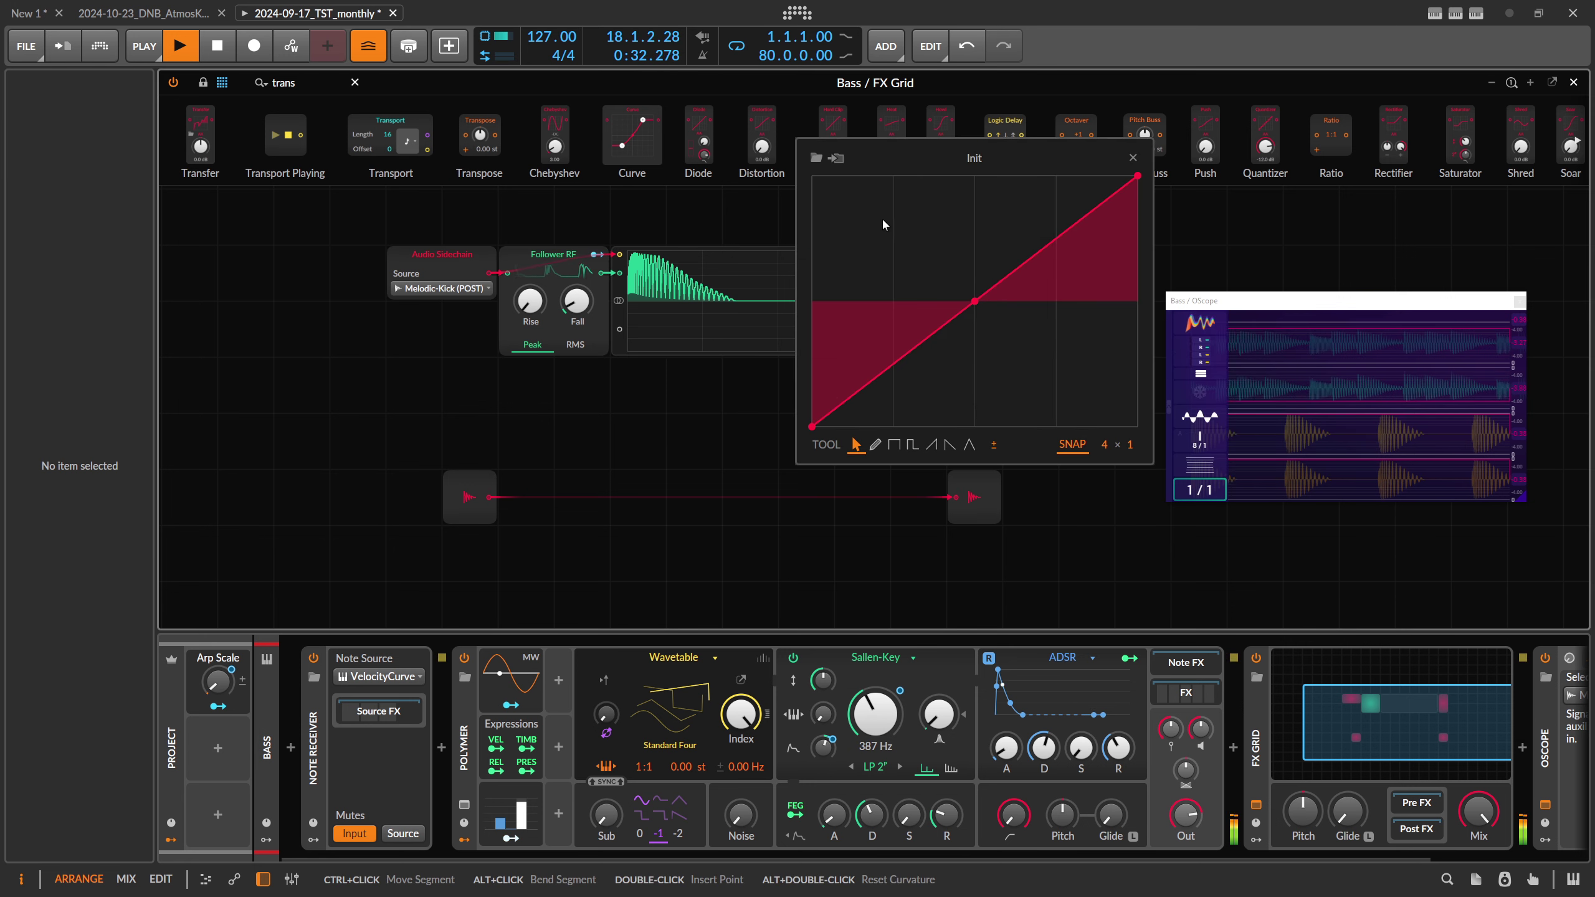
click(1133, 157)
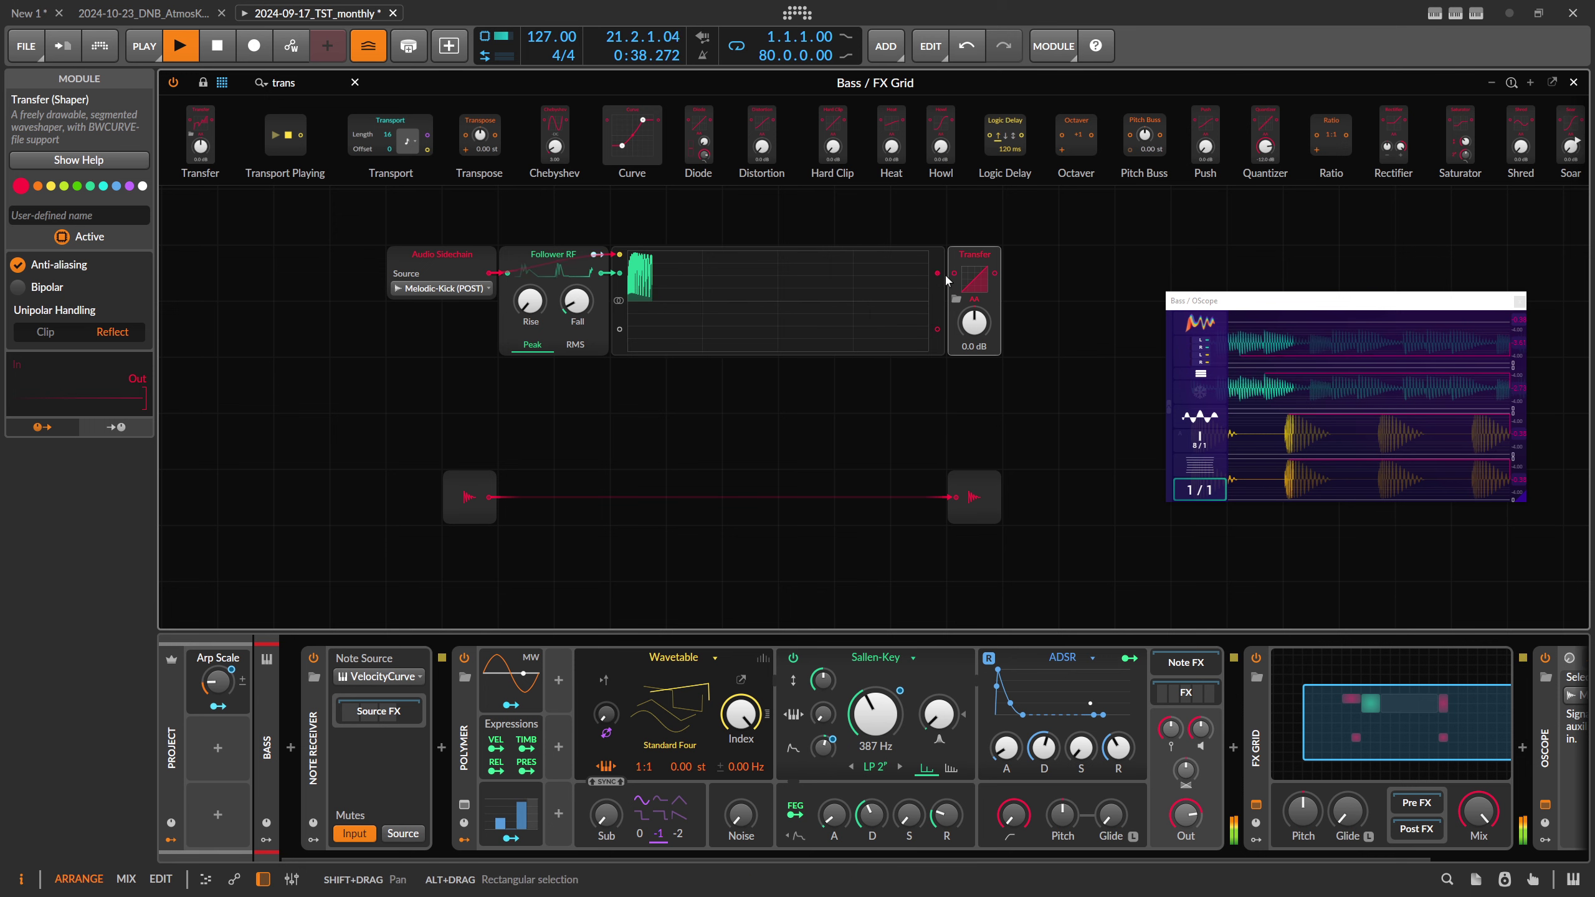
drag(939, 273, 780, 308)
drag(842, 274, 785, 276)
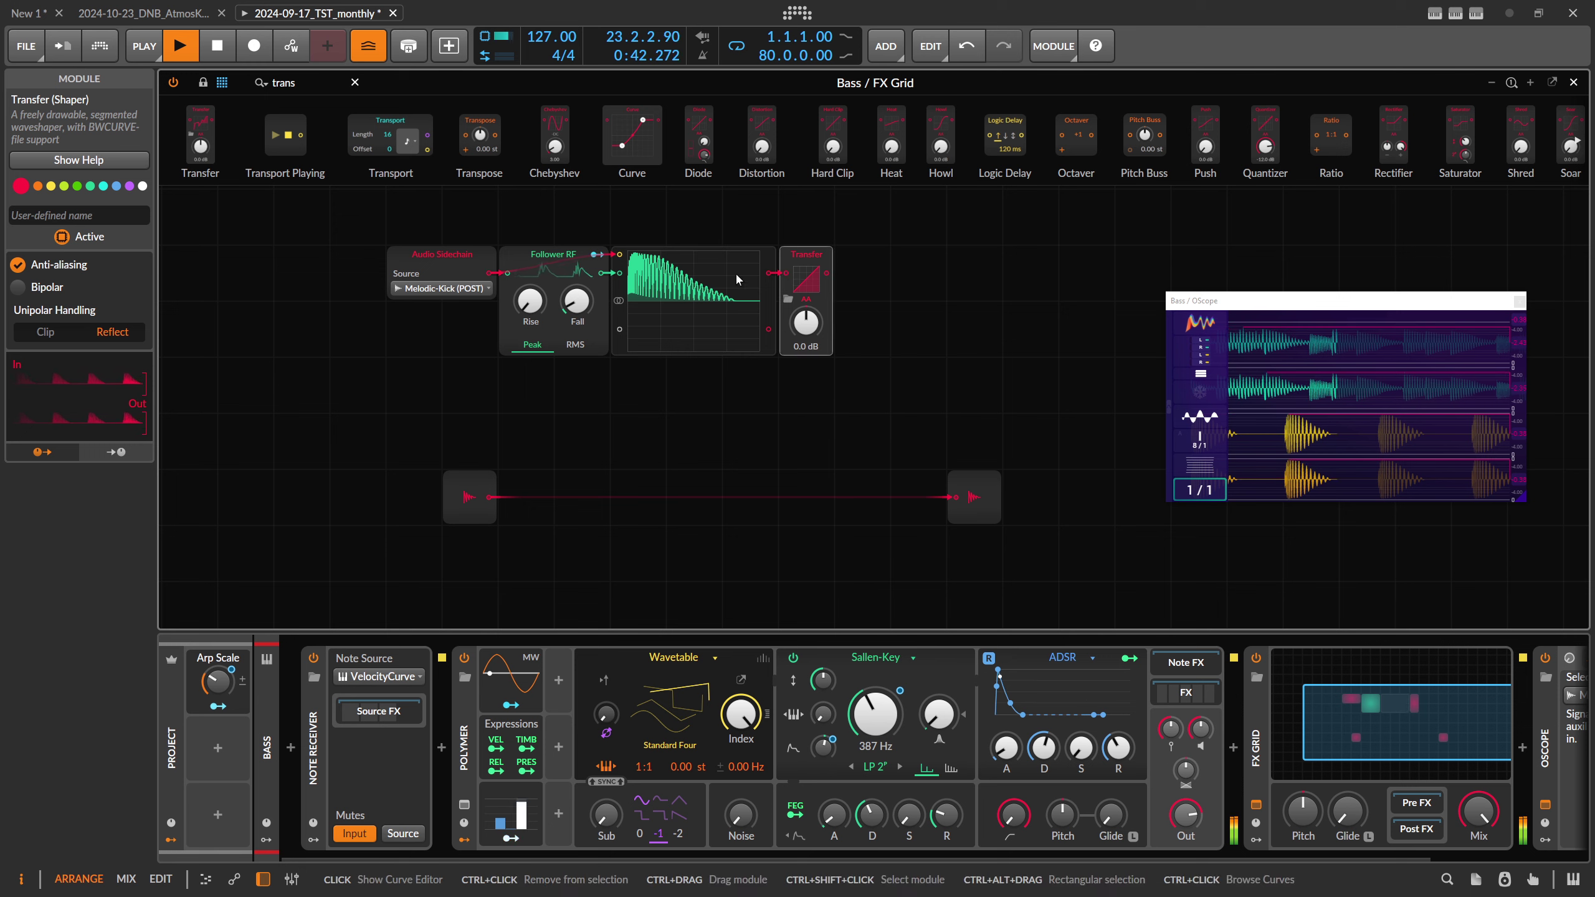
- Duplicate the oscilloscope with Ctrl+D and place the copy after Transfer
click(643, 337)
key(ctrl+d)
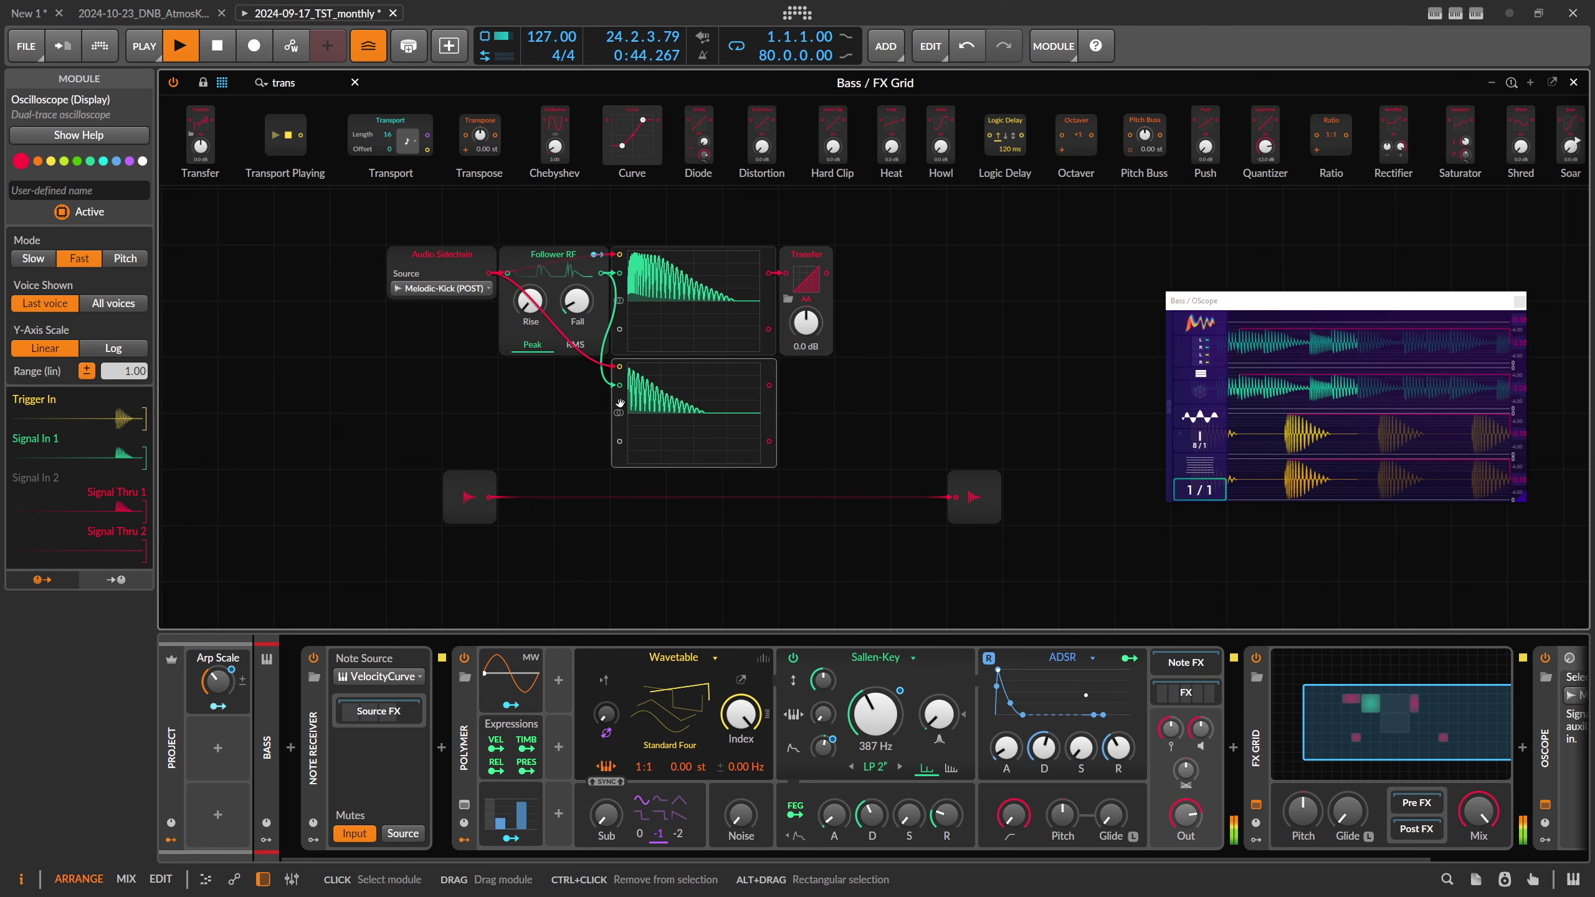
drag(620, 402, 855, 292)
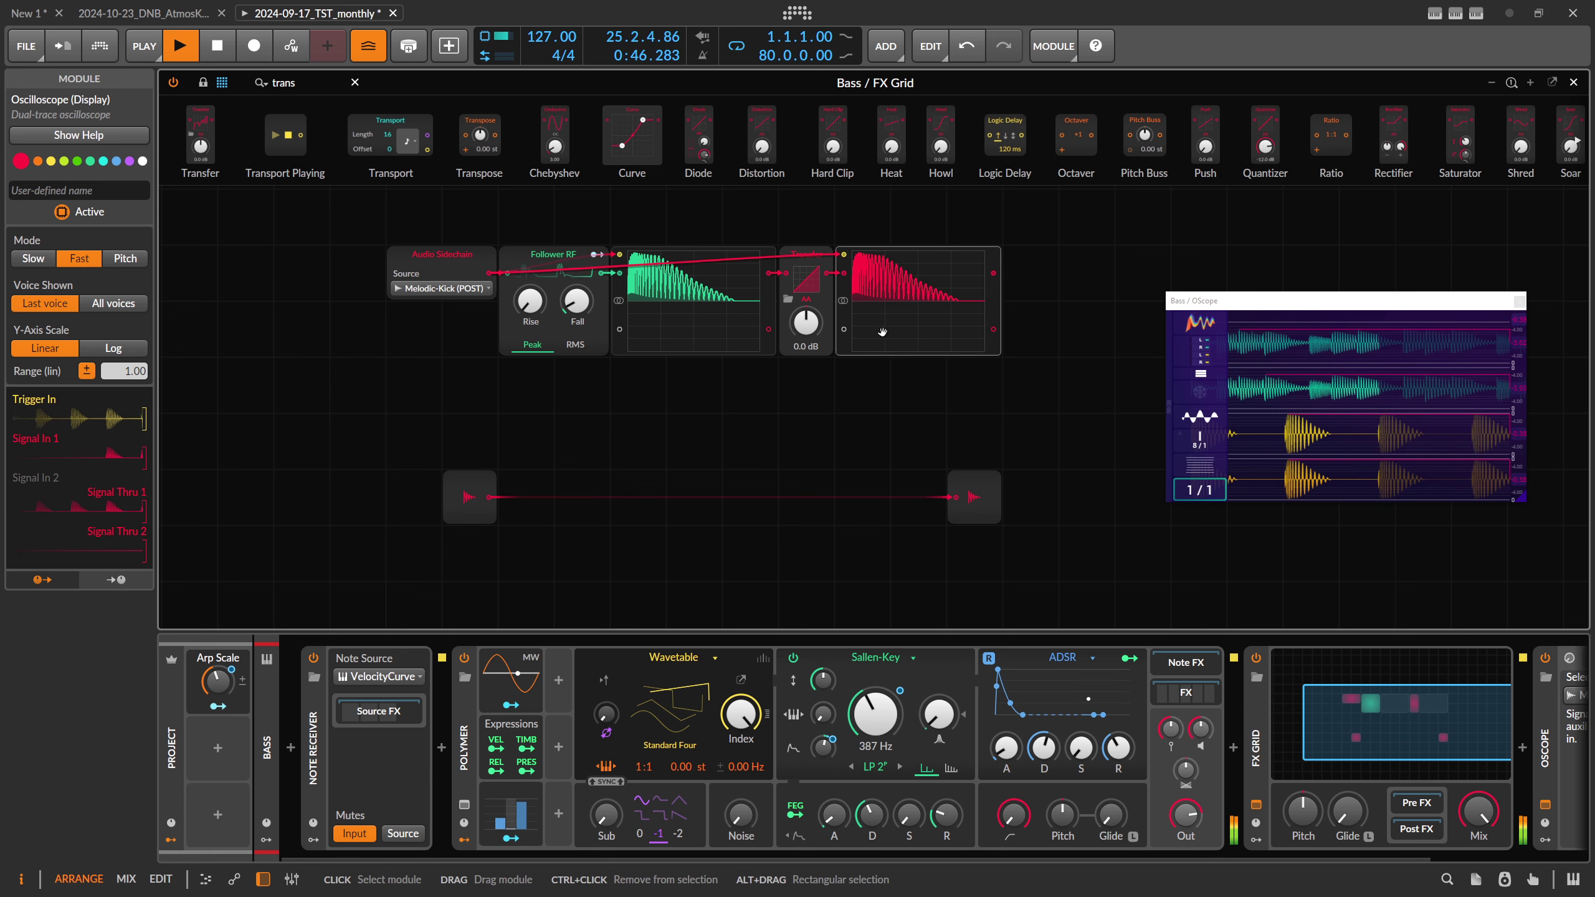
- Invert the Transfer curve so it falls from 100% on the left to 0% on the right
click(806, 286)
drag(808, 169, 445, 270)
drag(609, 288, 608, 551)
drag(284, 538, 284, 289)
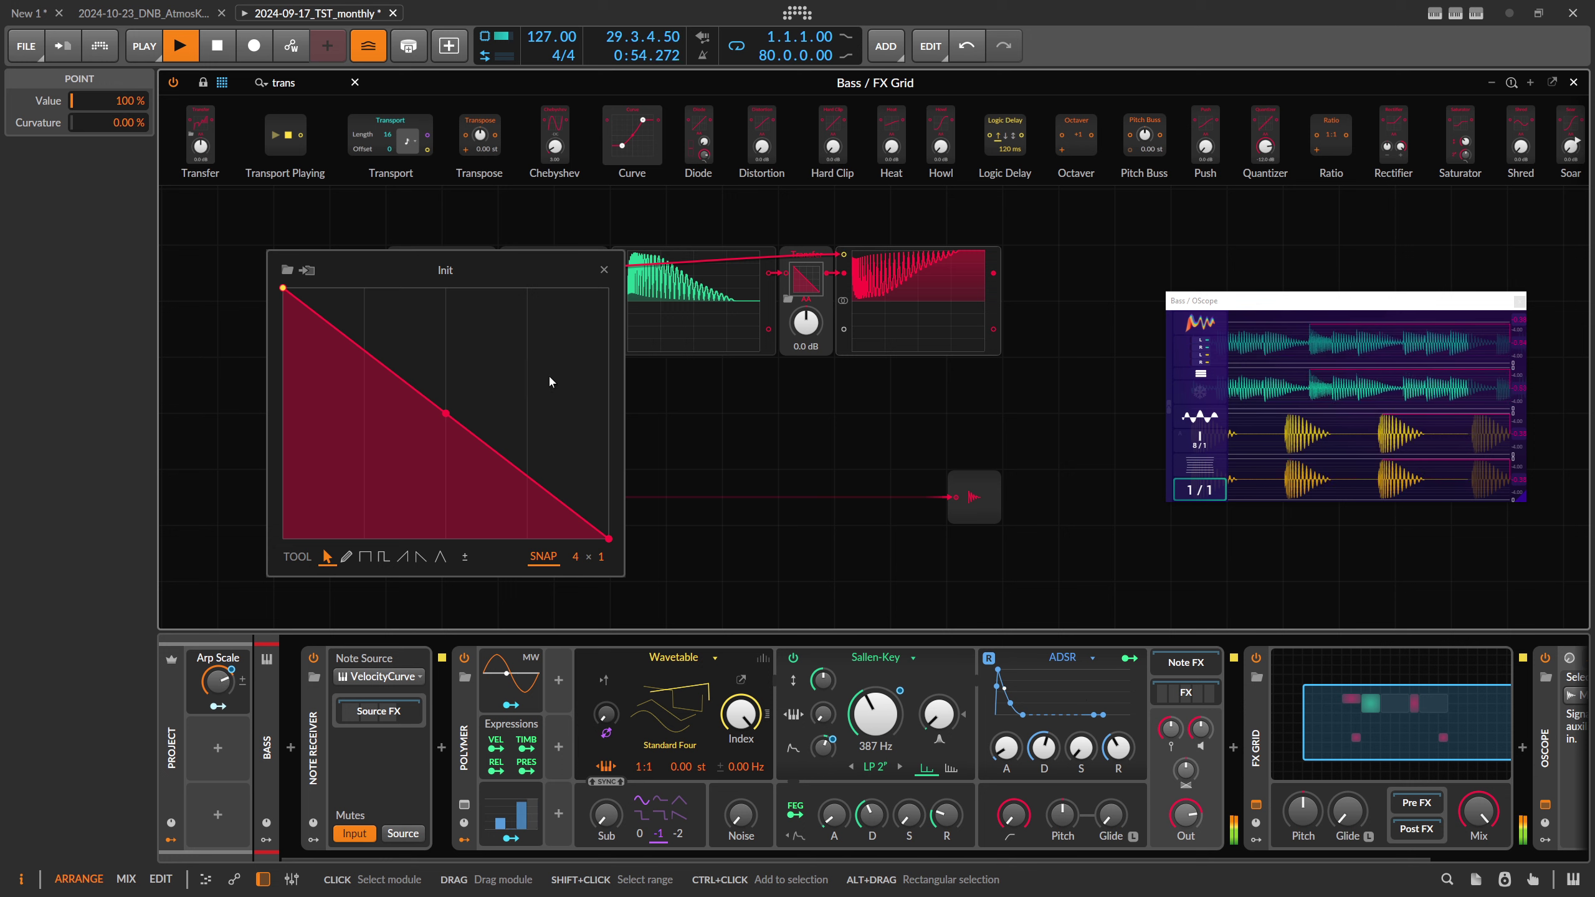
- Hold the Transfer curve at 100% at the start, then drop it steeply to 0% by mid-range
click(448, 414)
drag(338, 330, 382, 288)
double_click(450, 420)
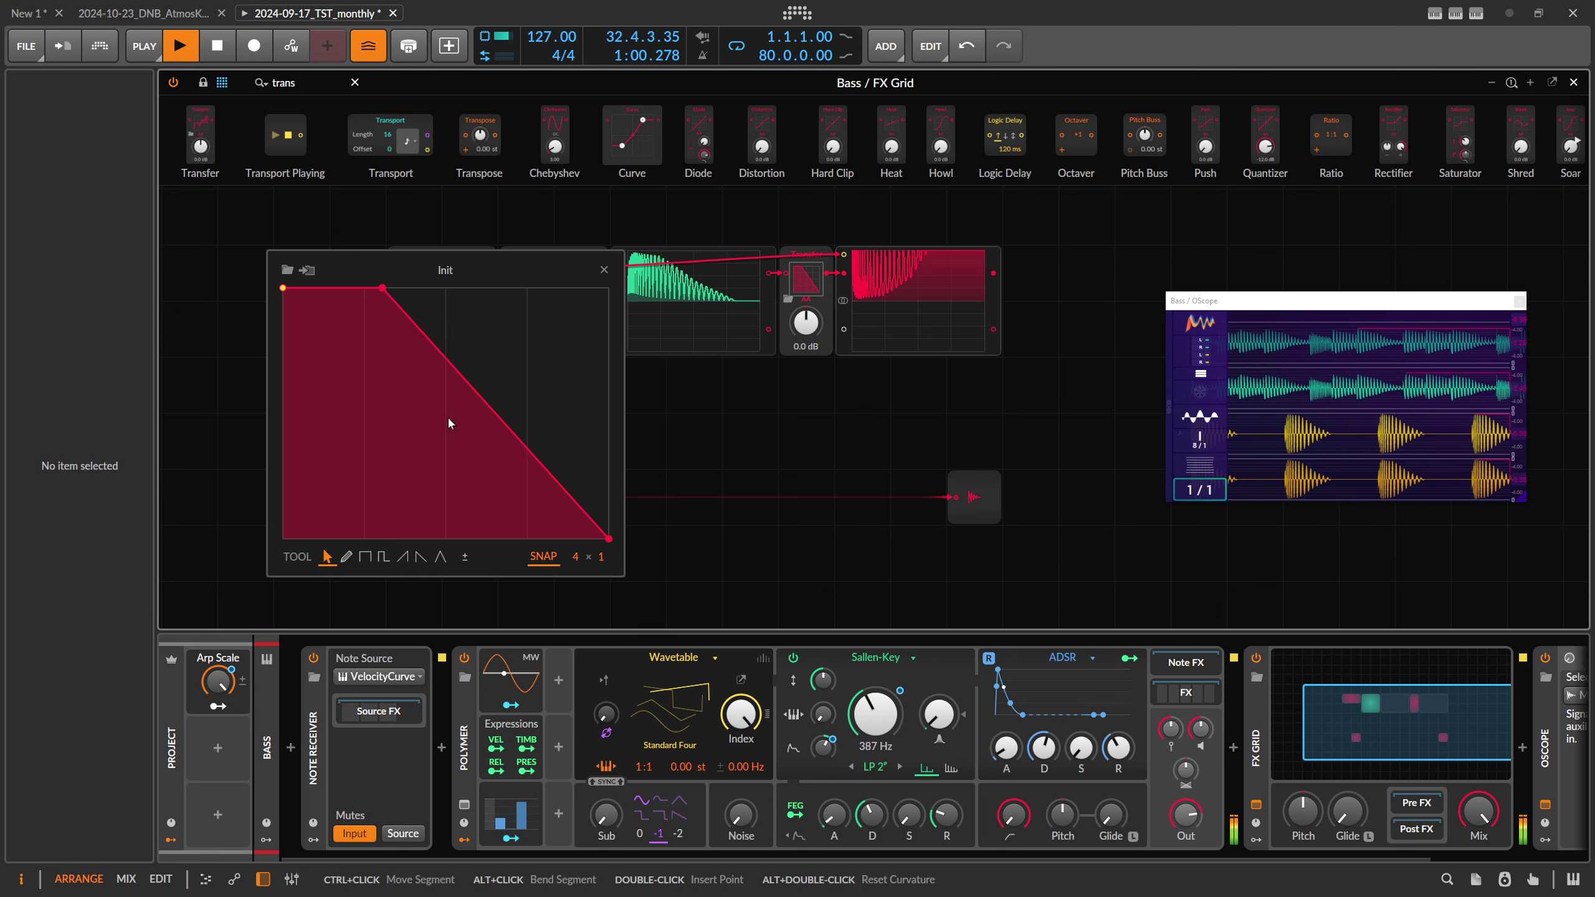
drag(524, 444, 459, 538)
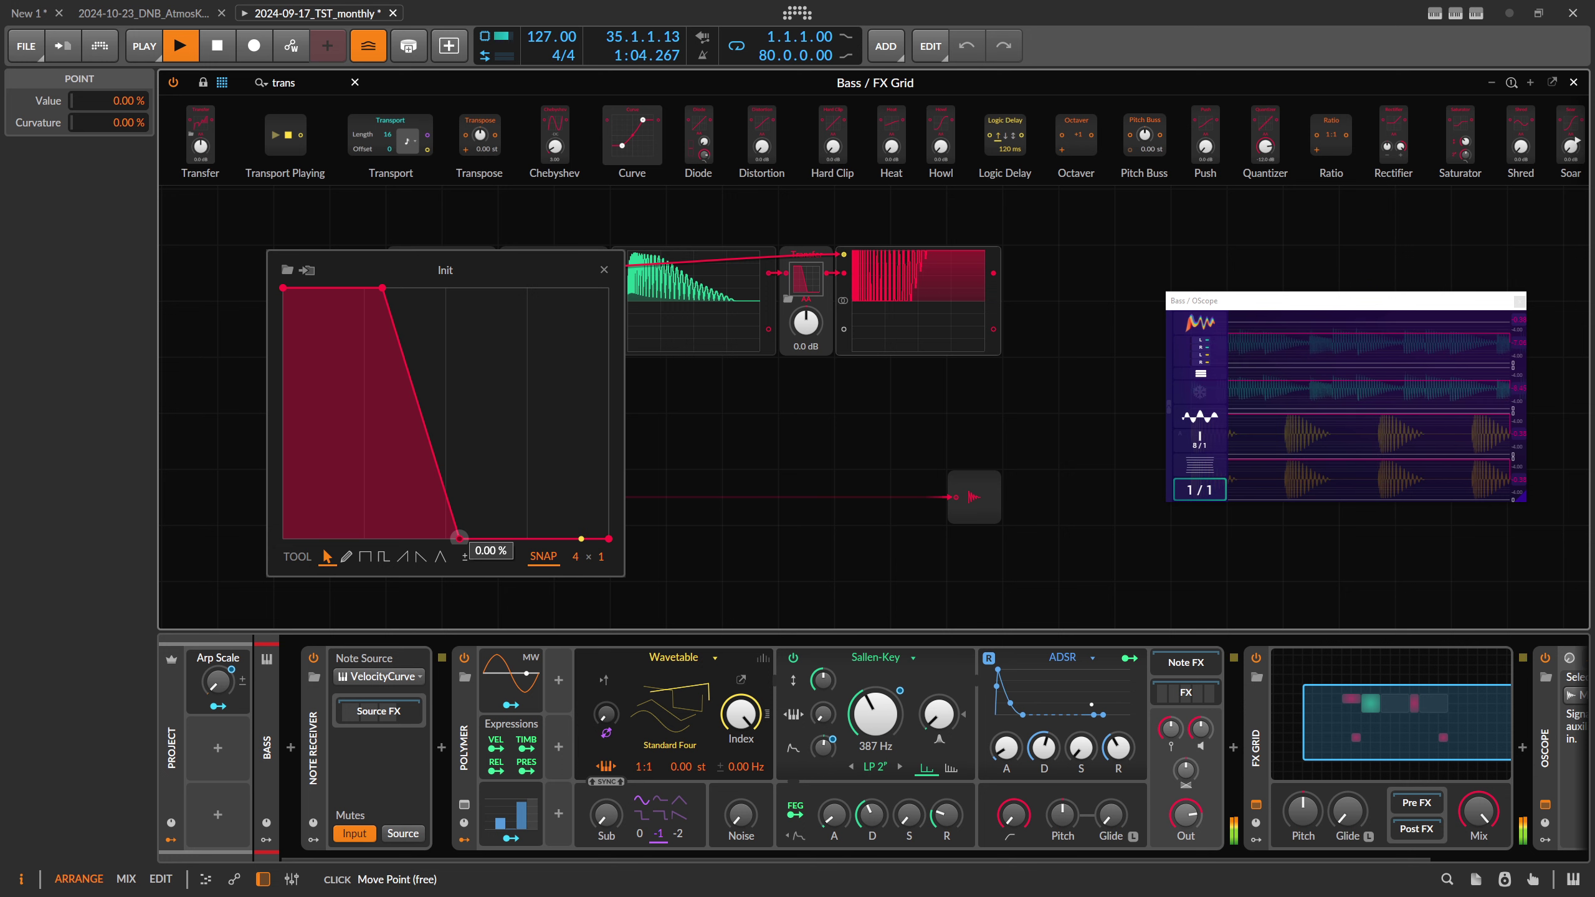
click(604, 270)
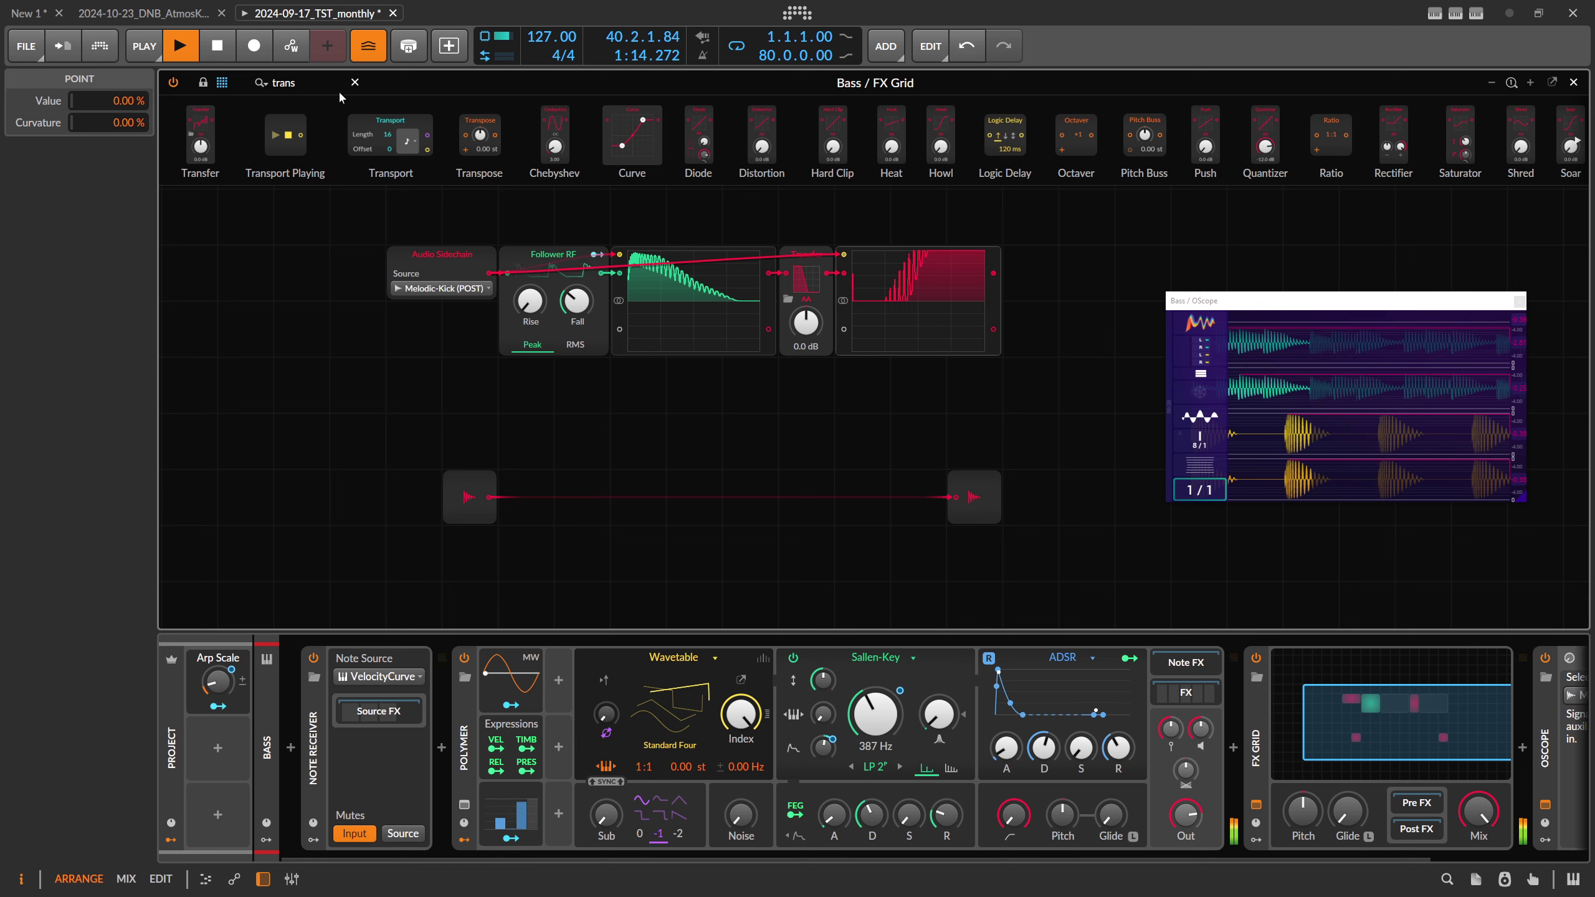
- Cable the Transfer output into a Multiply module between Audio In and Audio Out, then close the FX Grid
text(mult)
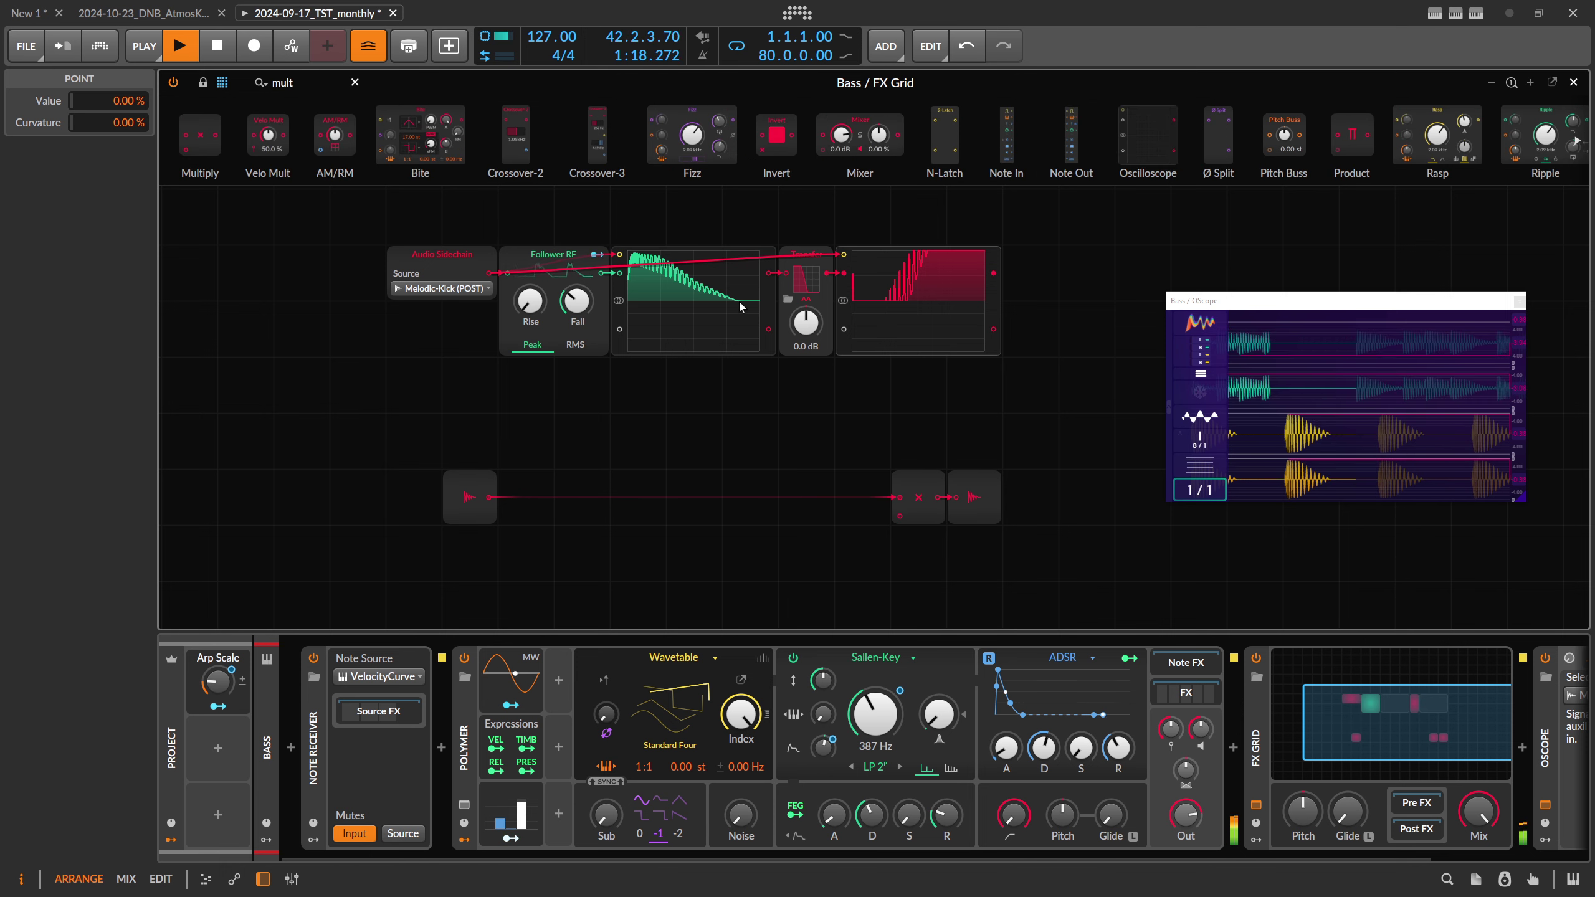
drag(993, 273, 942, 433)
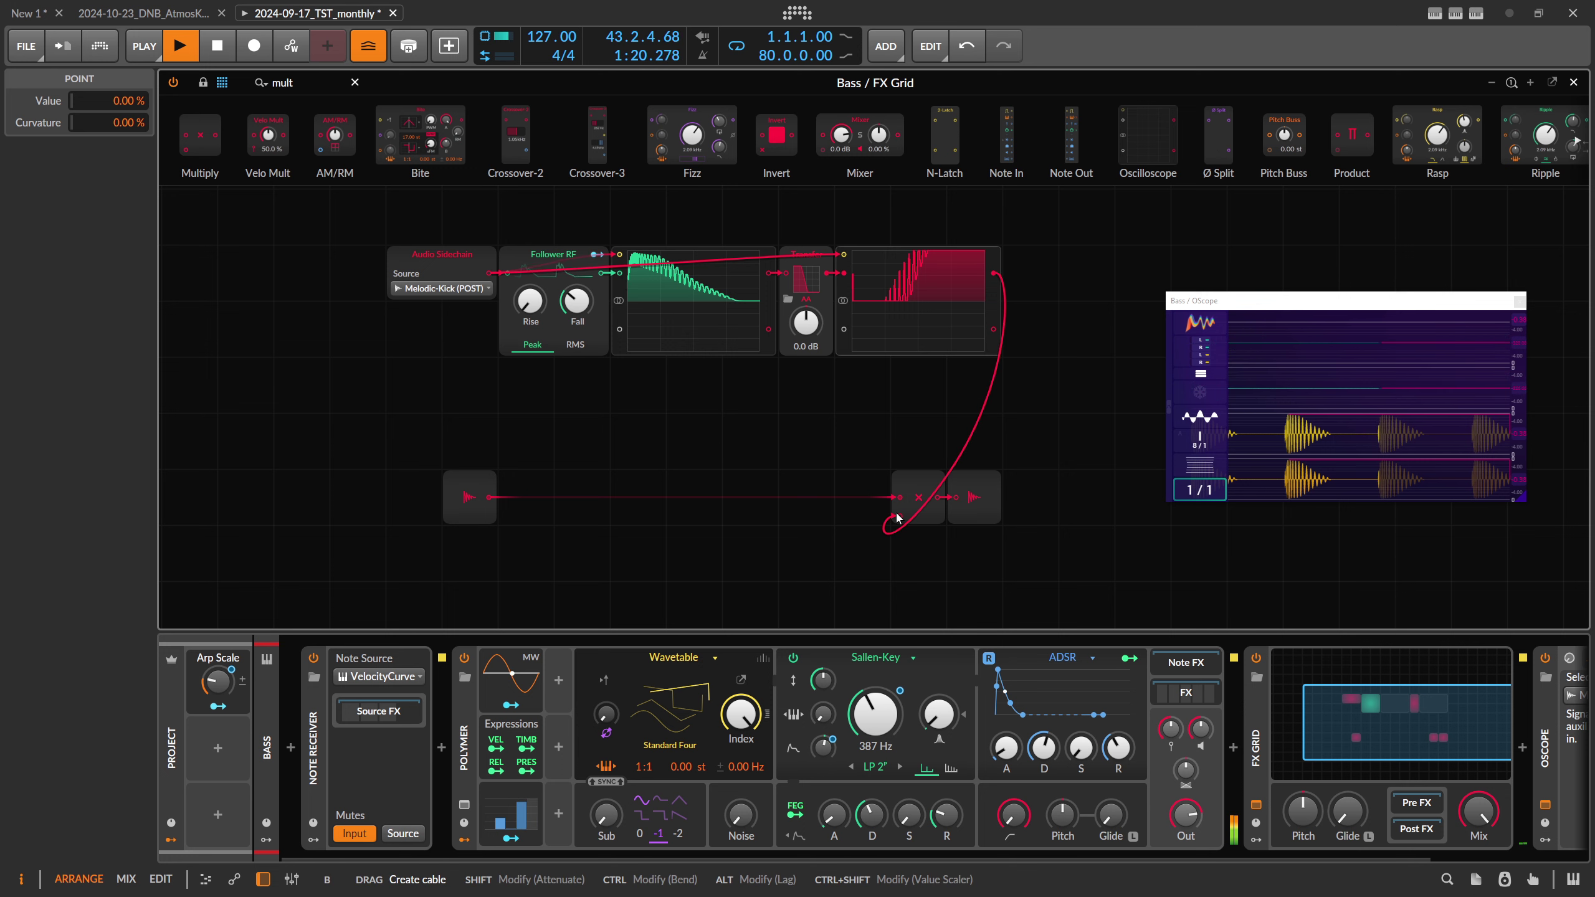
click(268, 747)
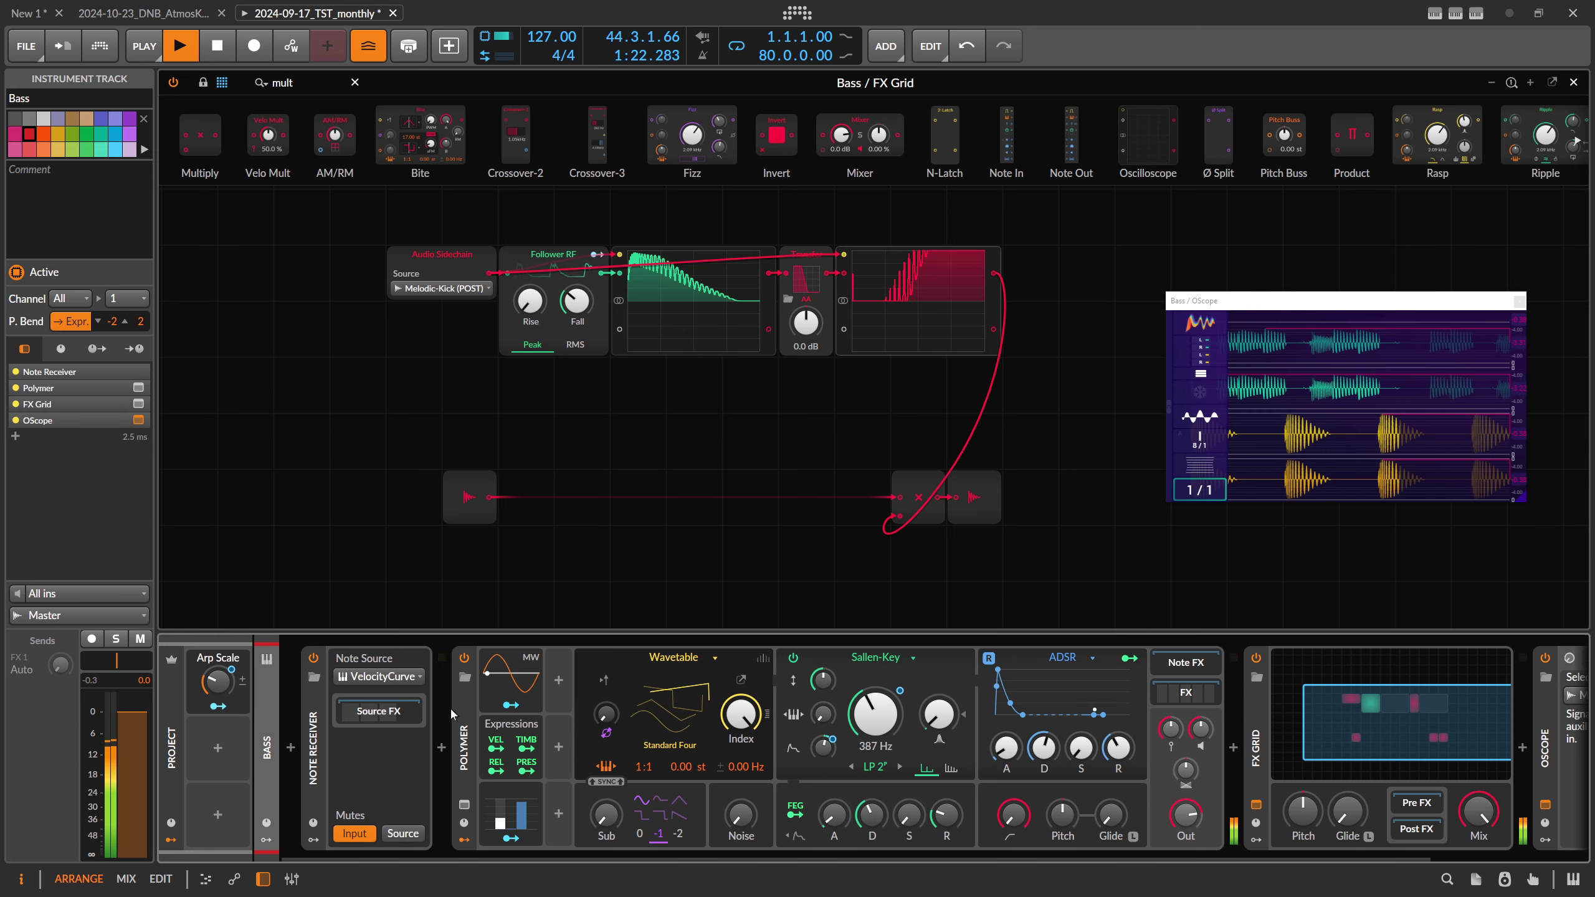
click(1573, 82)
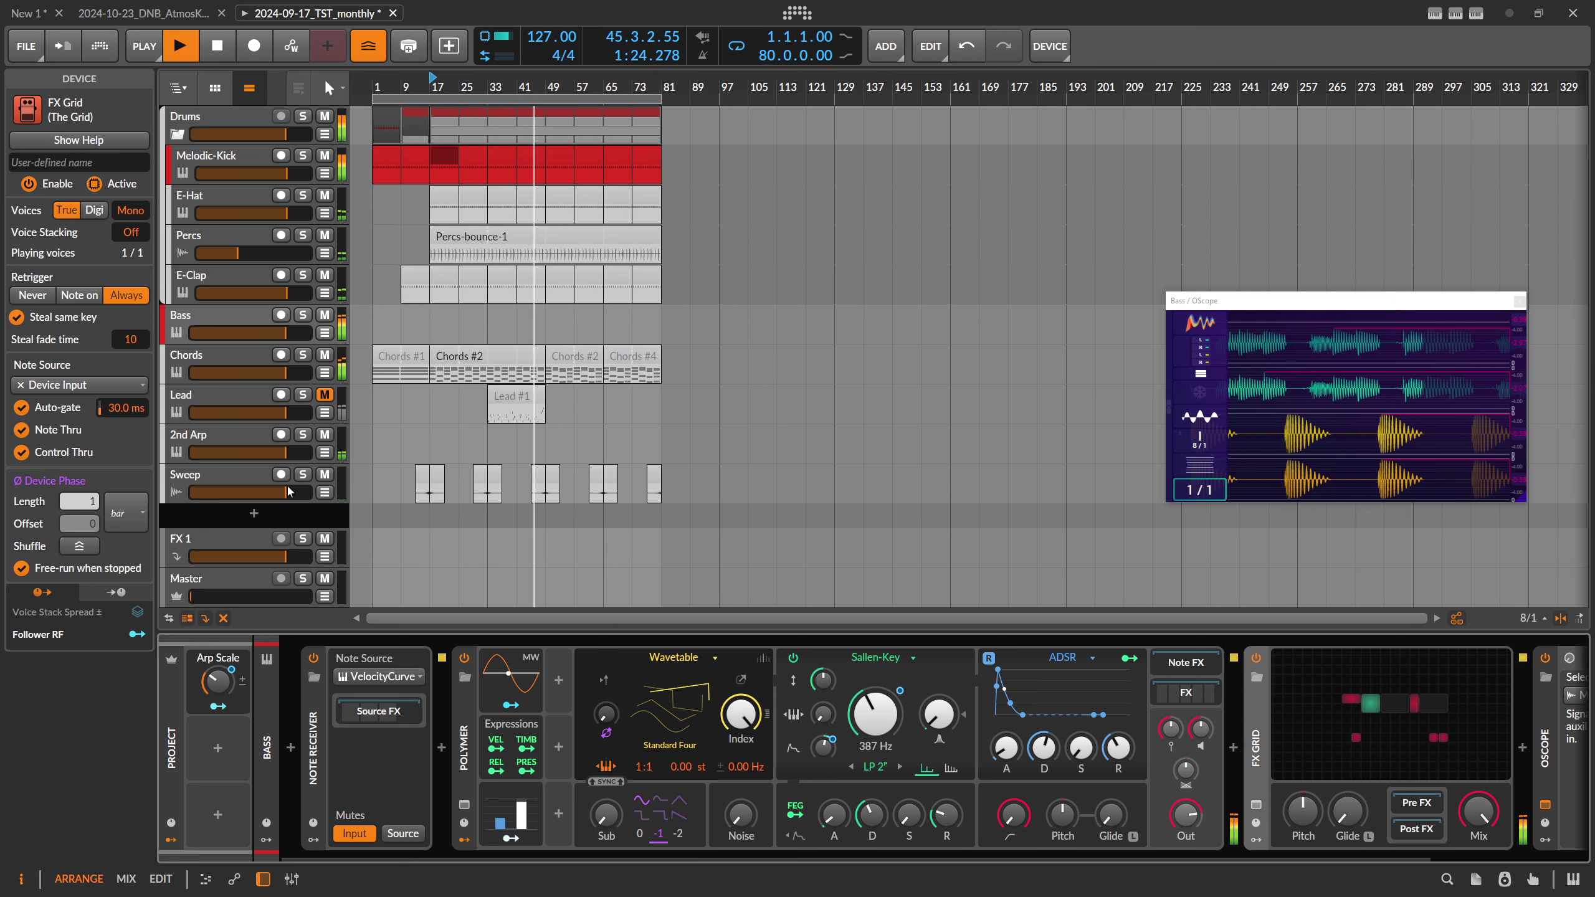
- Raise the Master volume and float the Bass track's FX Grid editor in its own window
drag(212, 597, 250, 597)
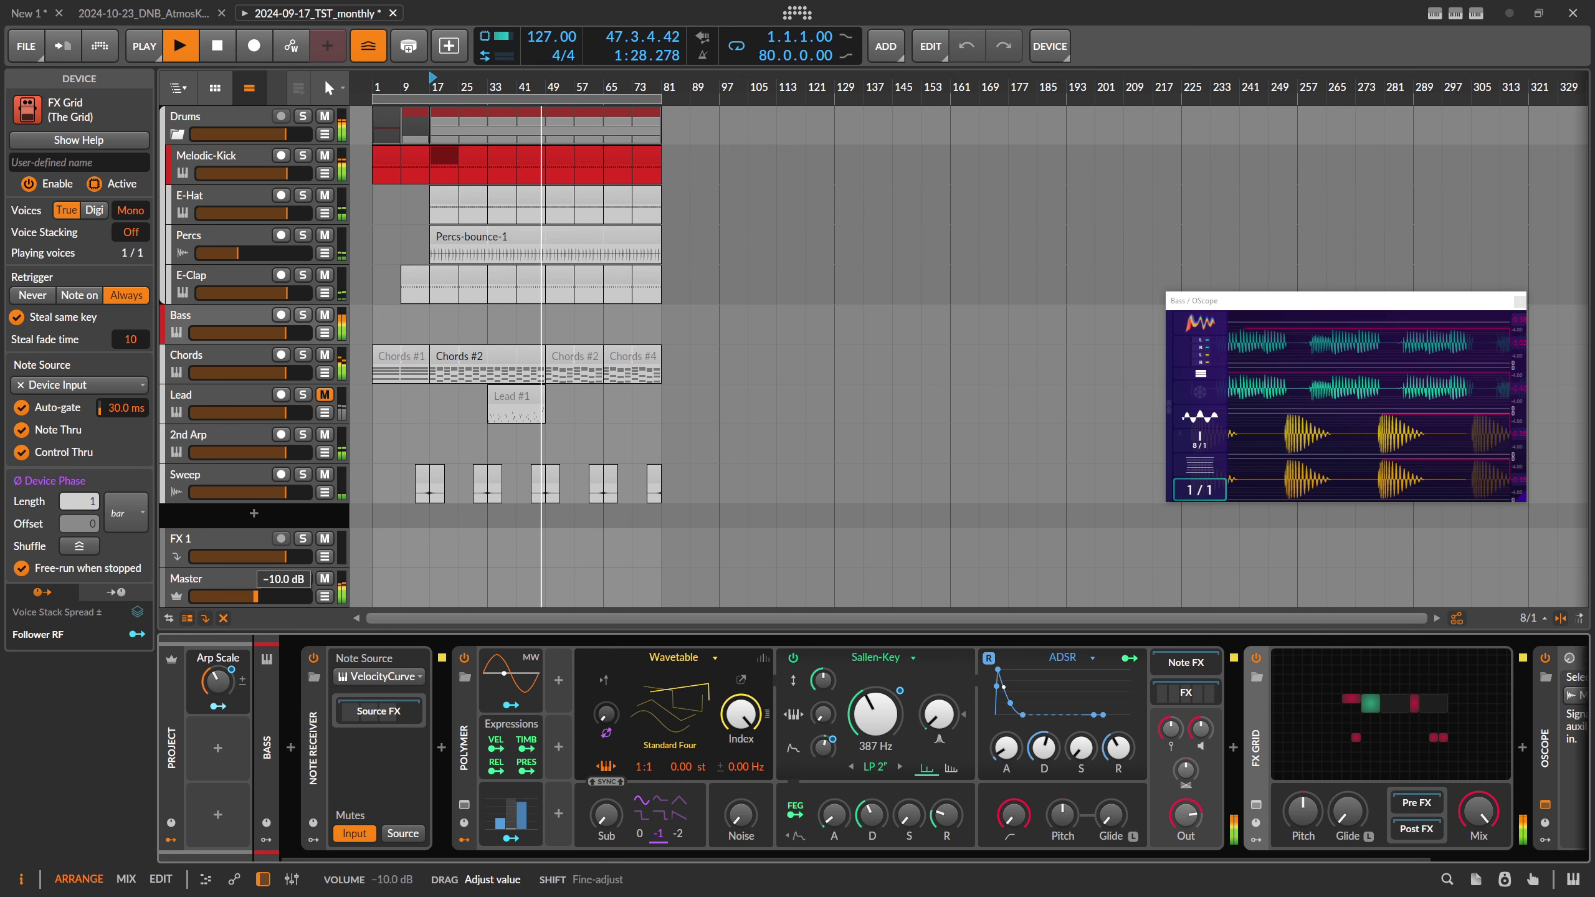
click(1449, 709)
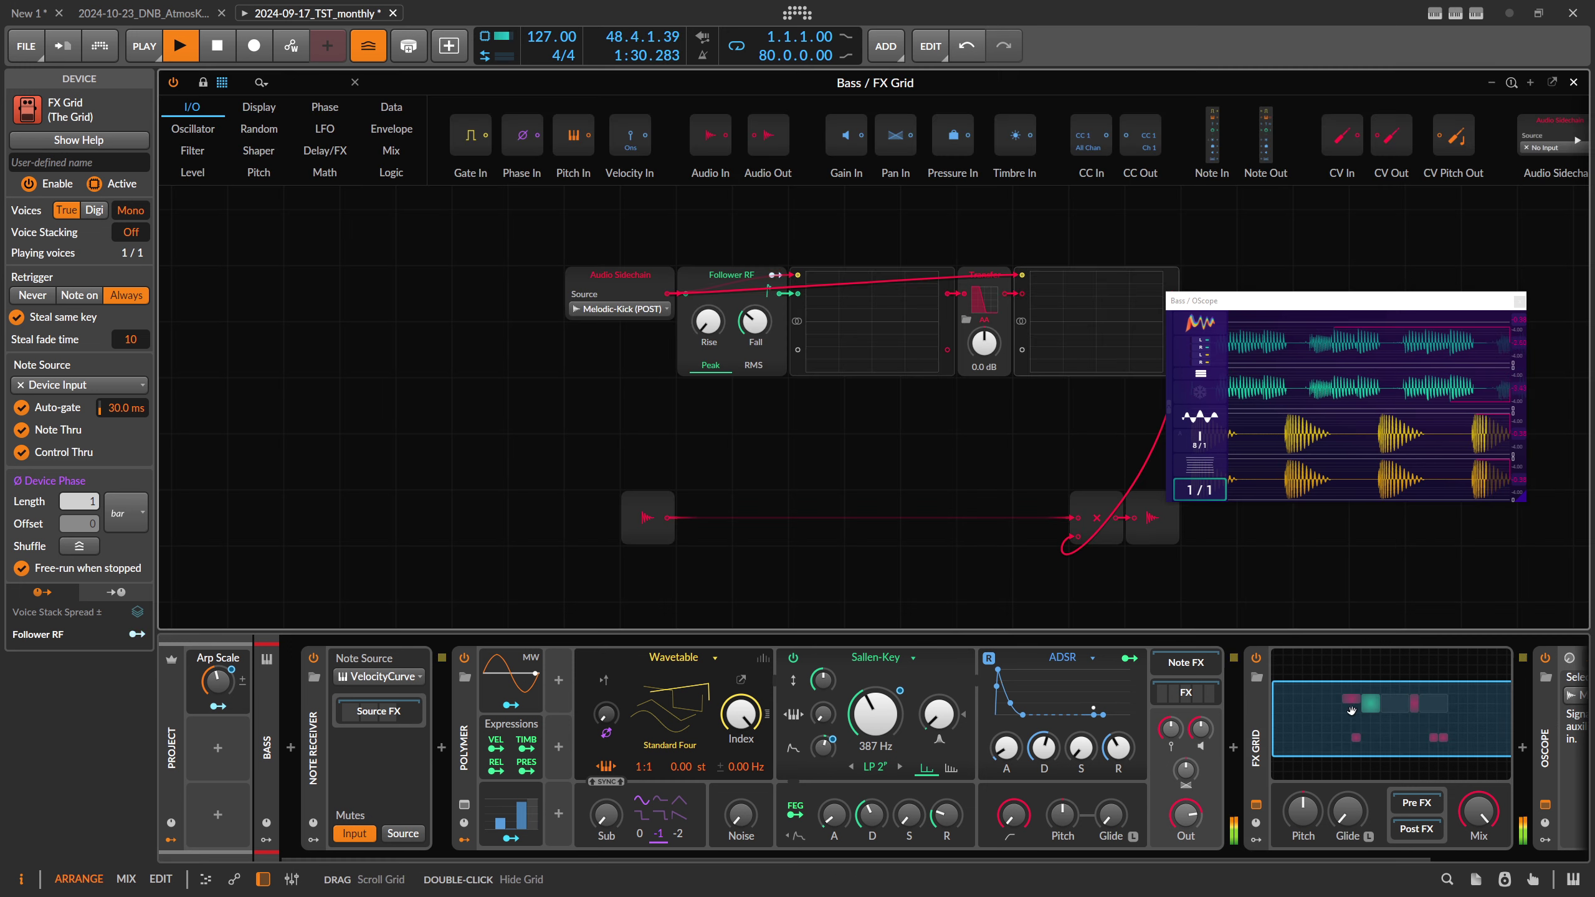
click(1552, 82)
drag(863, 196, 720, 108)
- Move and enlarge the oscilloscope with a 4/1 time range, and lengthen Follower RF fall to 1.82 ms
drag(1246, 302, 1027, 135)
drag(1308, 355, 1550, 606)
drag(1092, 134, 1106, 128)
scroll(1161, 275, up, 2)
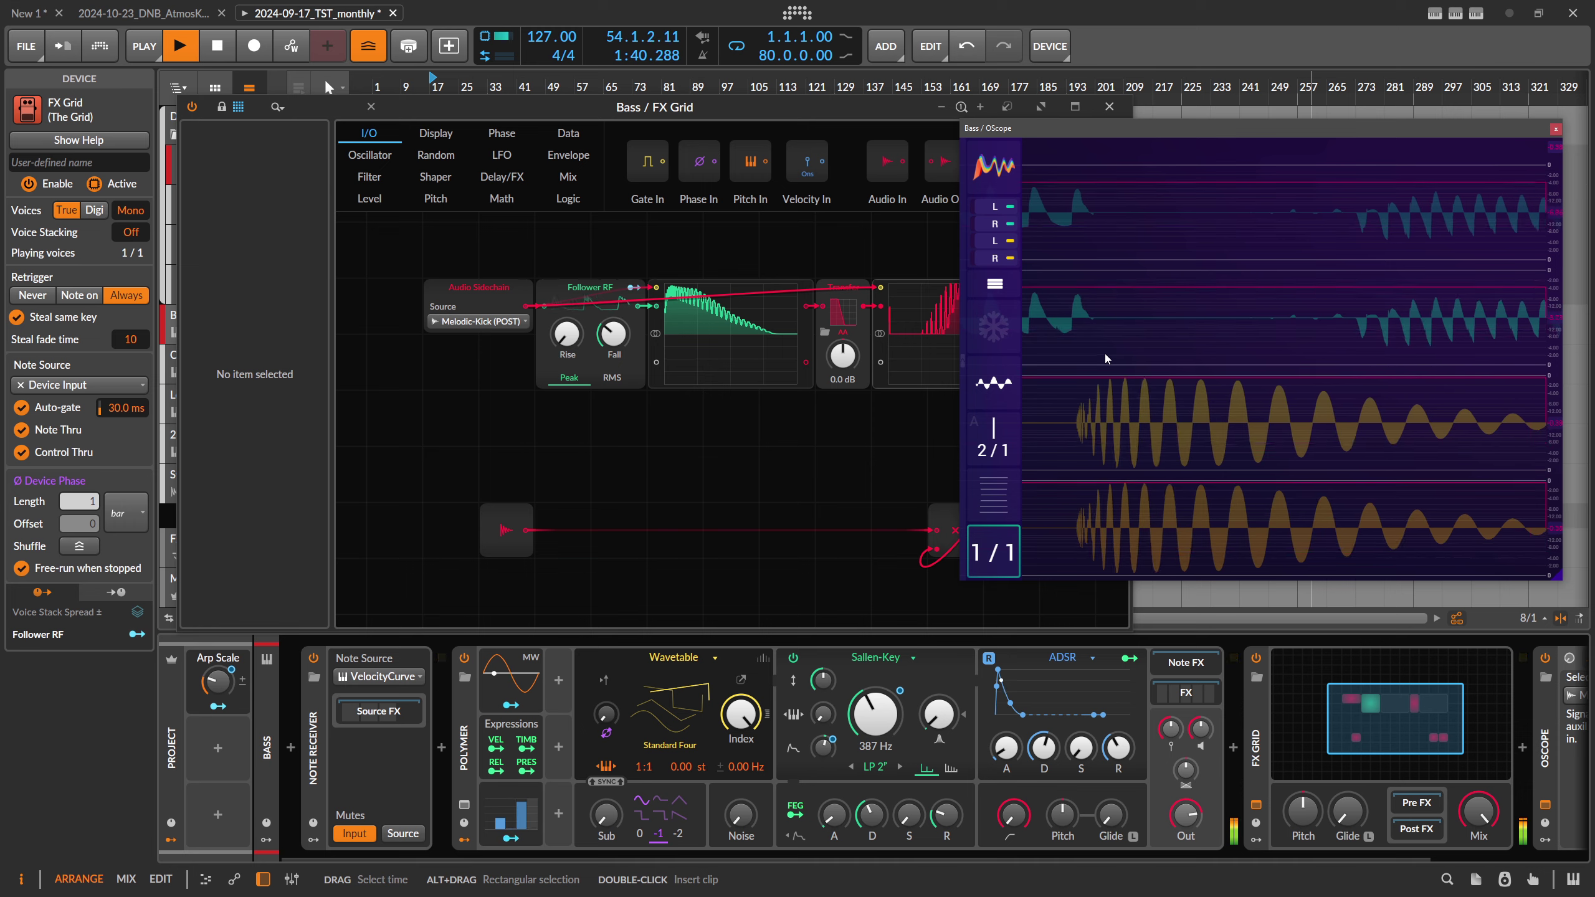
drag(852, 248, 734, 244)
drag(511, 335, 512, 361)
- Show the Master track's device chain, with its volume lowered to -49.9 dB
click(272, 716)
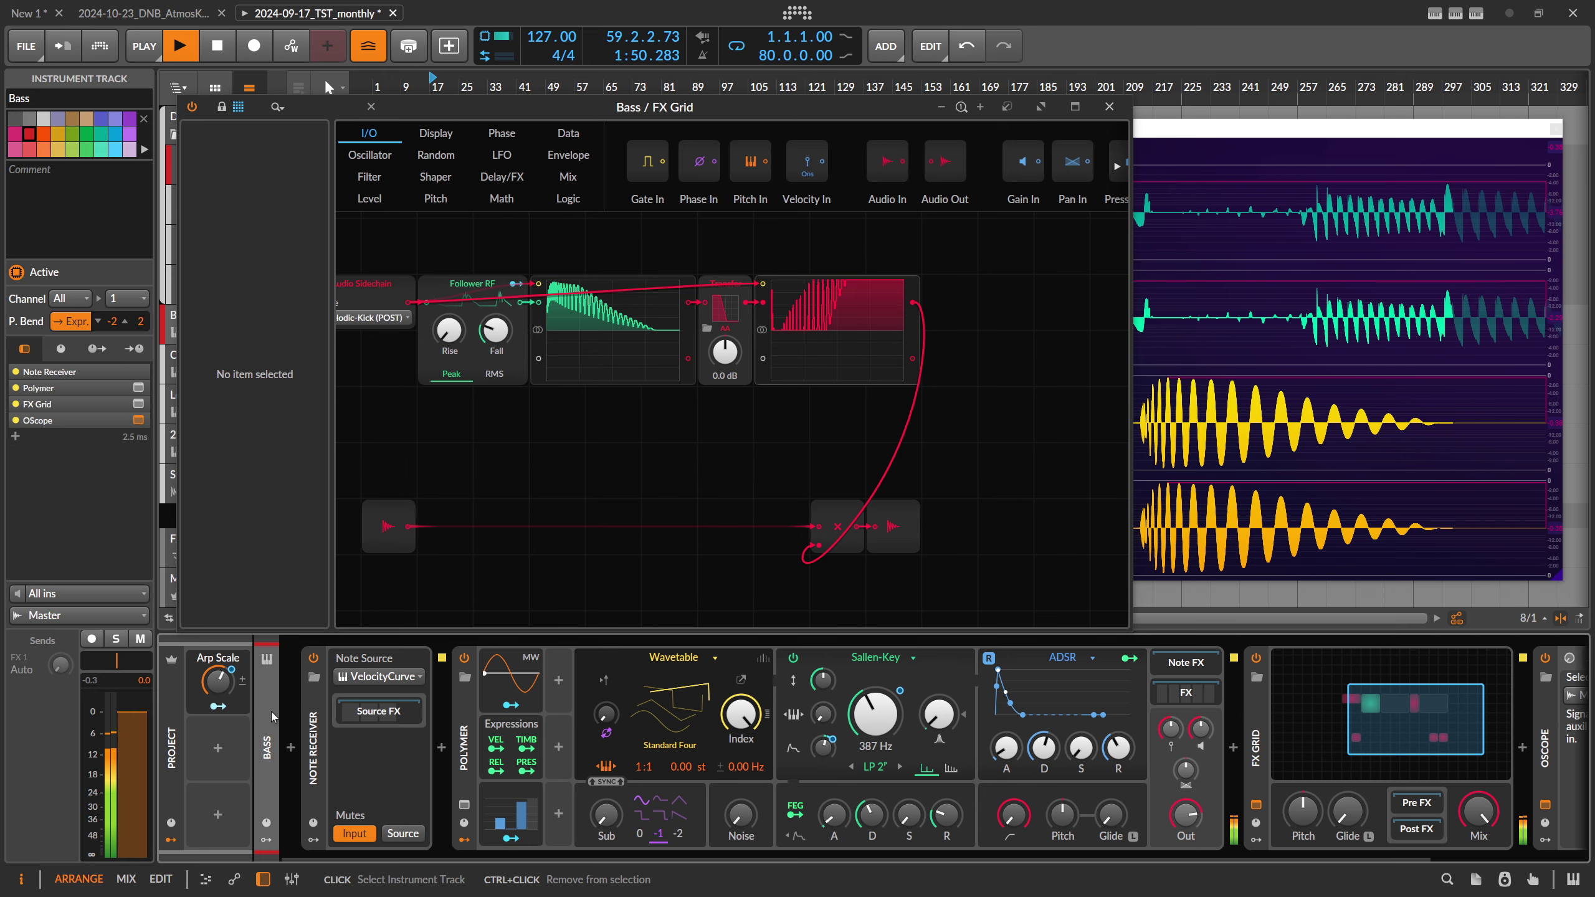
scroll(272, 717, down, 3)
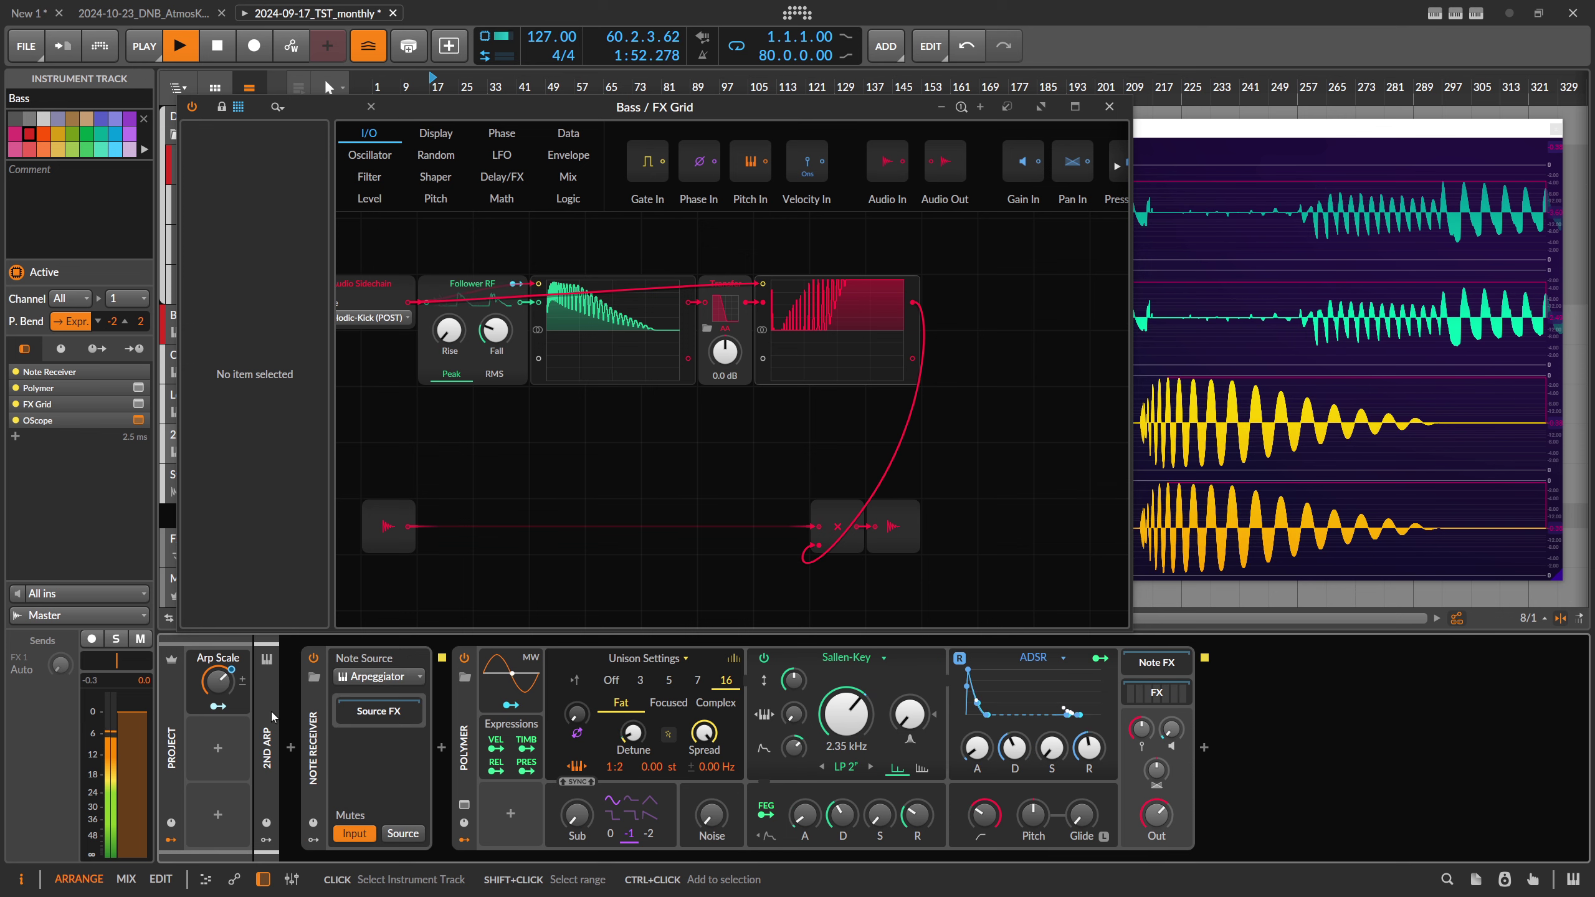
key(Down)
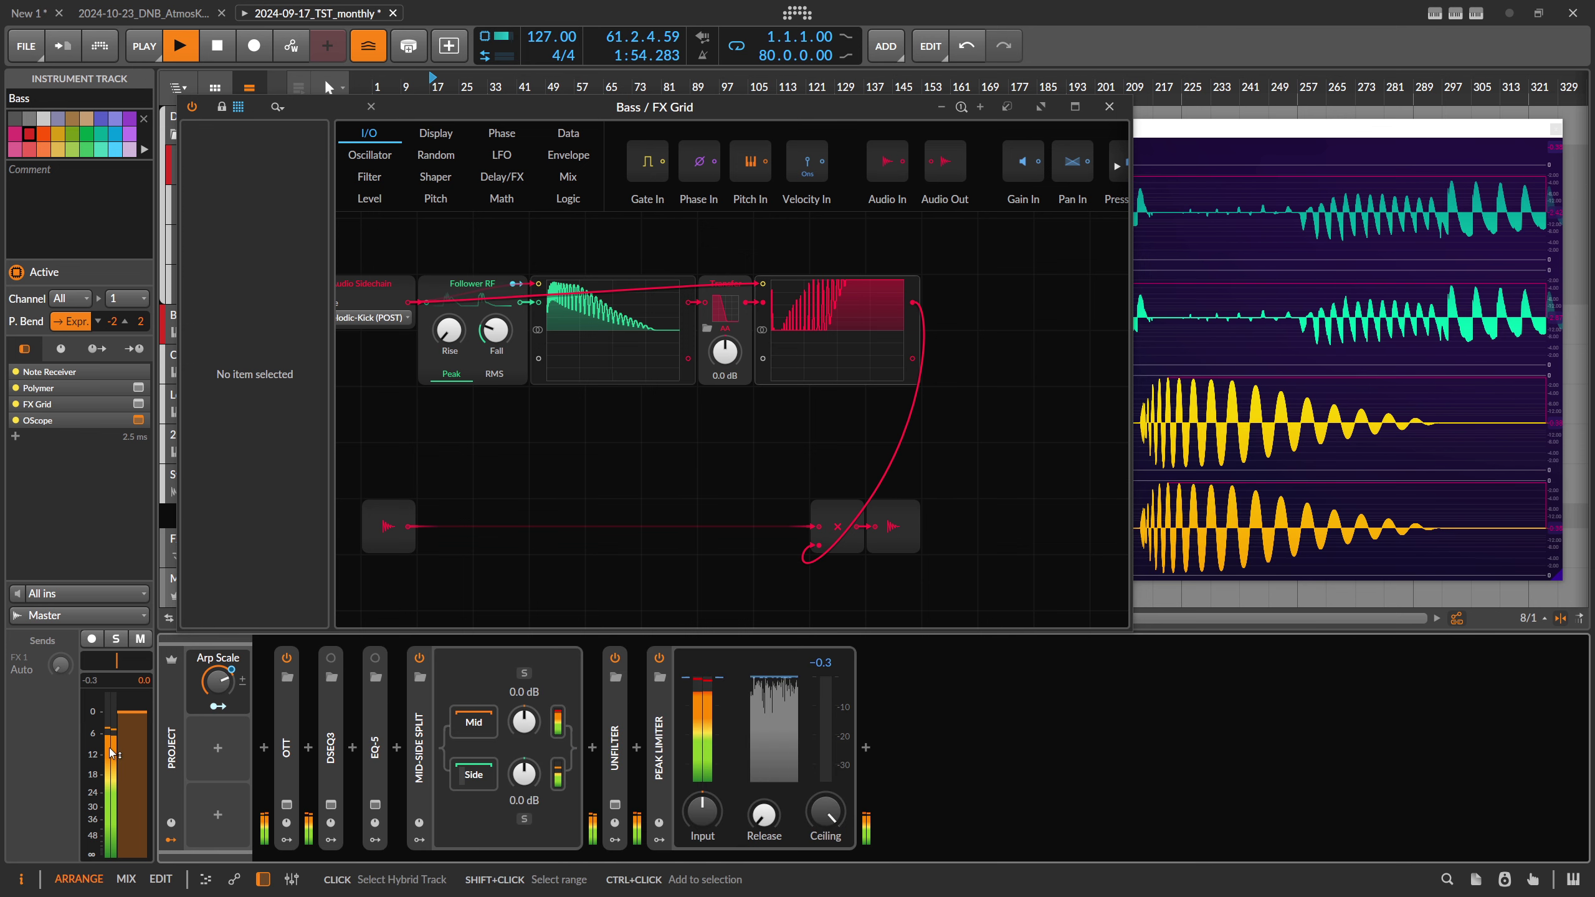
drag(132, 720, 132, 761)
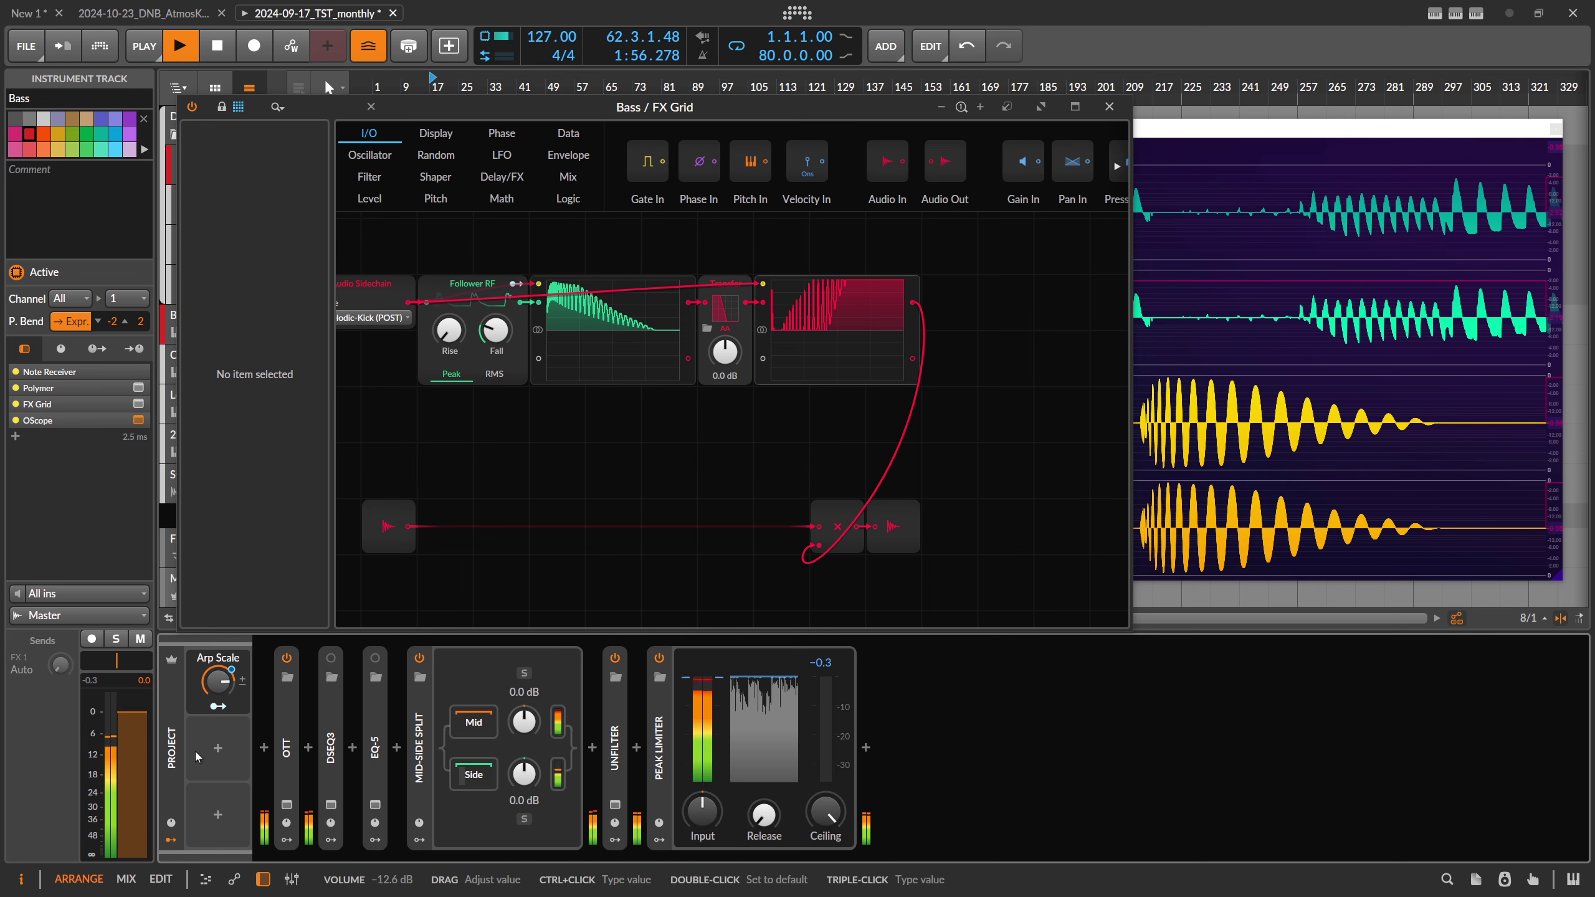
click(169, 746)
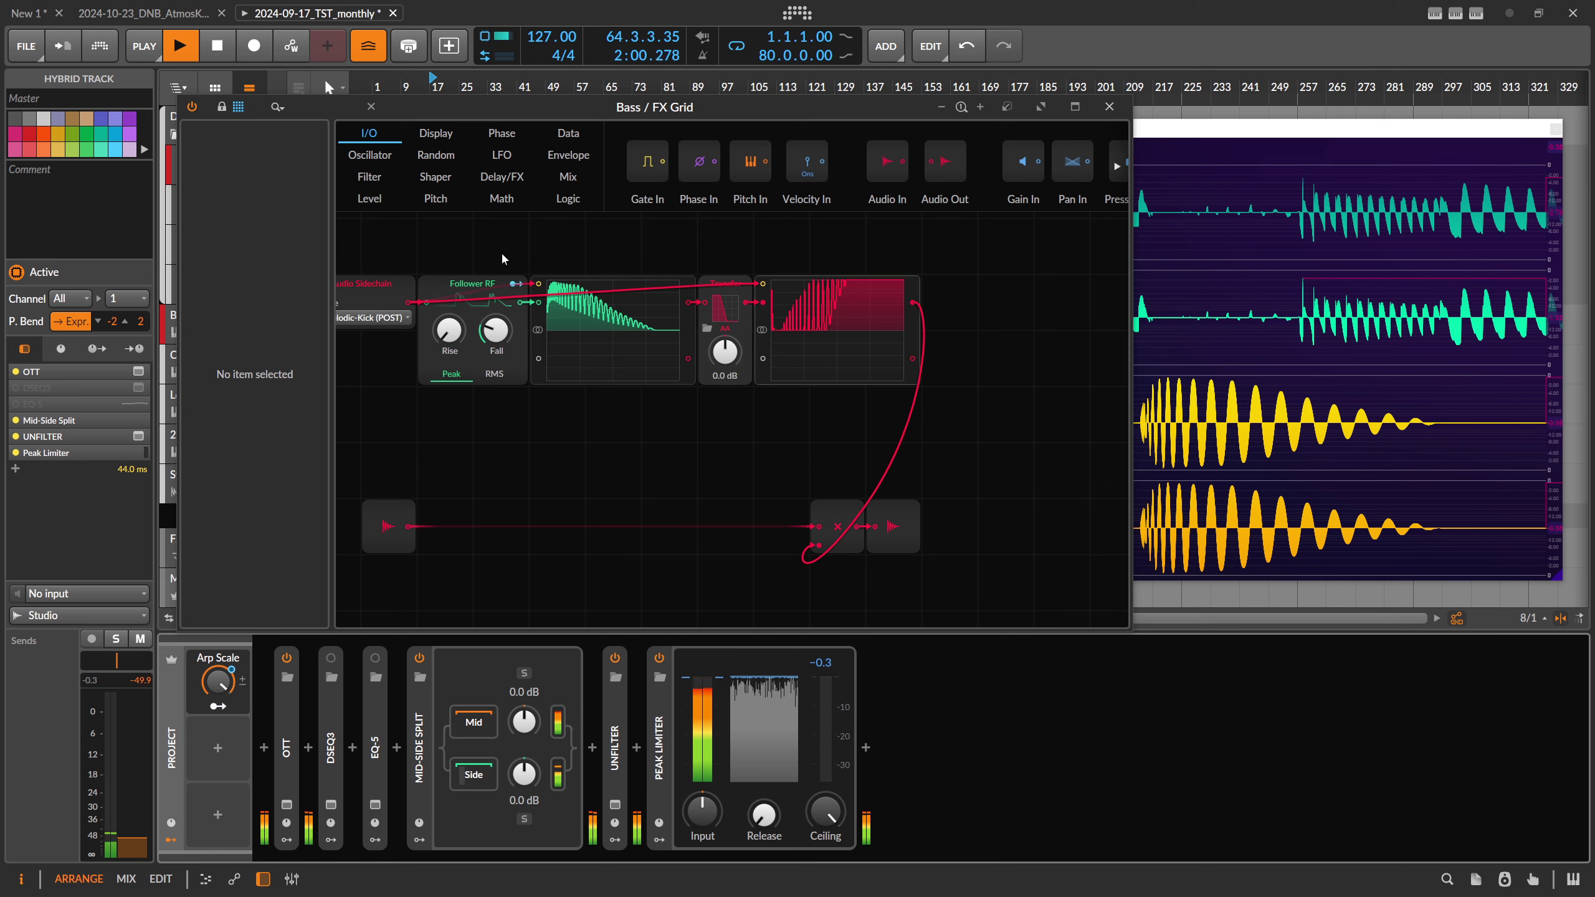
drag(507, 256, 605, 250)
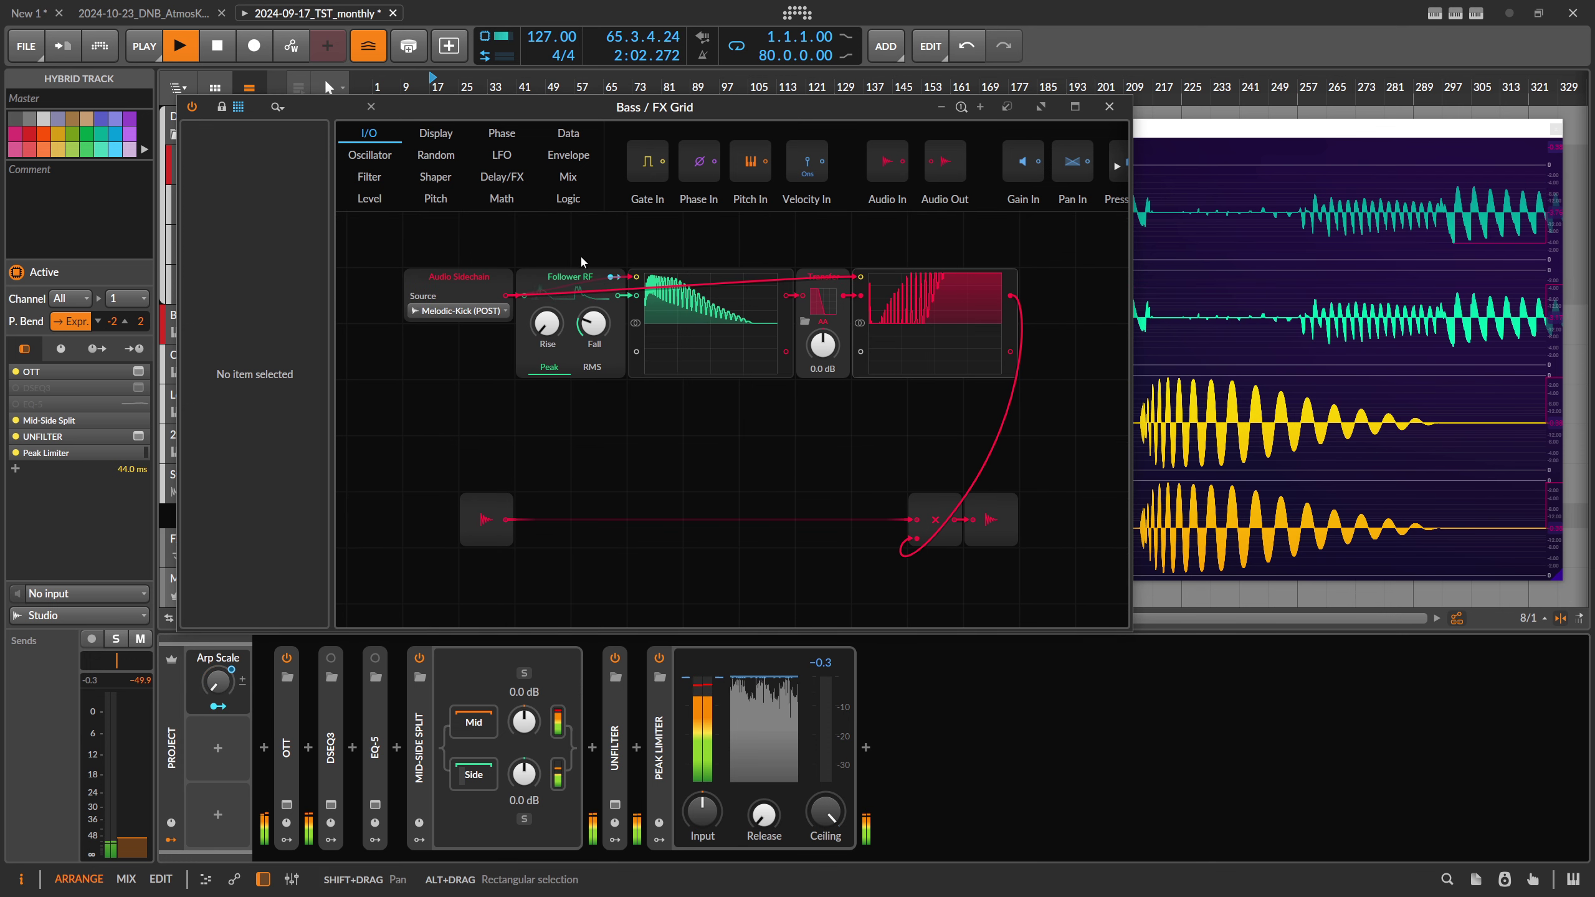
- Shorten the Follower RF fall and make the Transfer curve drop vertically to zero
click(585, 270)
mouse_move(593, 324)
mouse_down()
mouse_move(593, 342)
mouse_move(614, 313)
mouse_up()
click(822, 300)
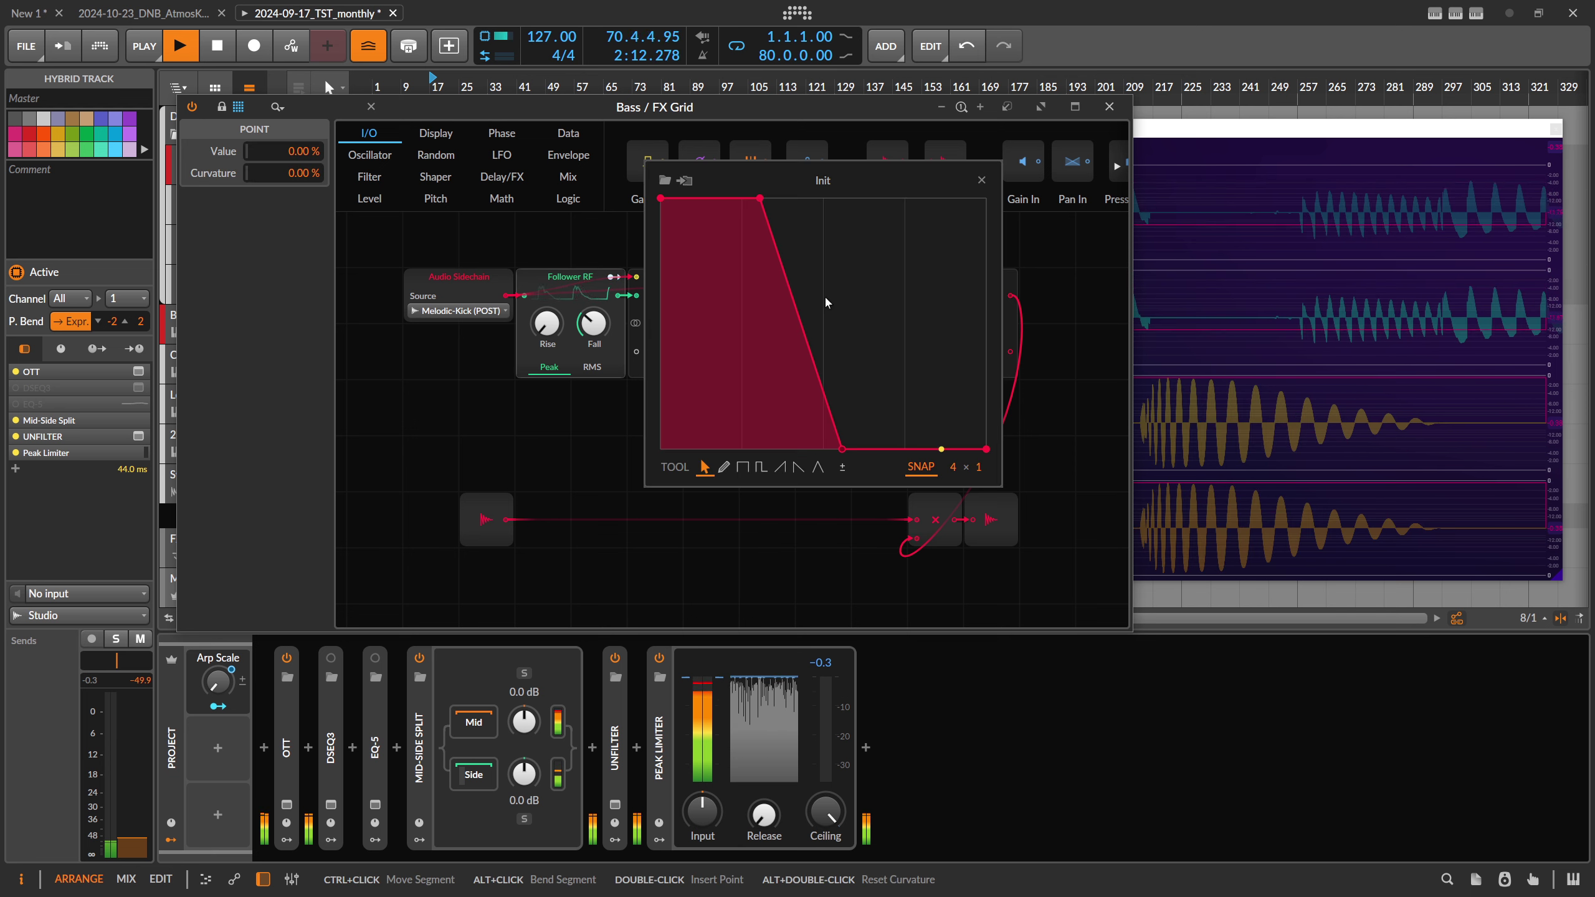
drag(762, 200, 797, 199)
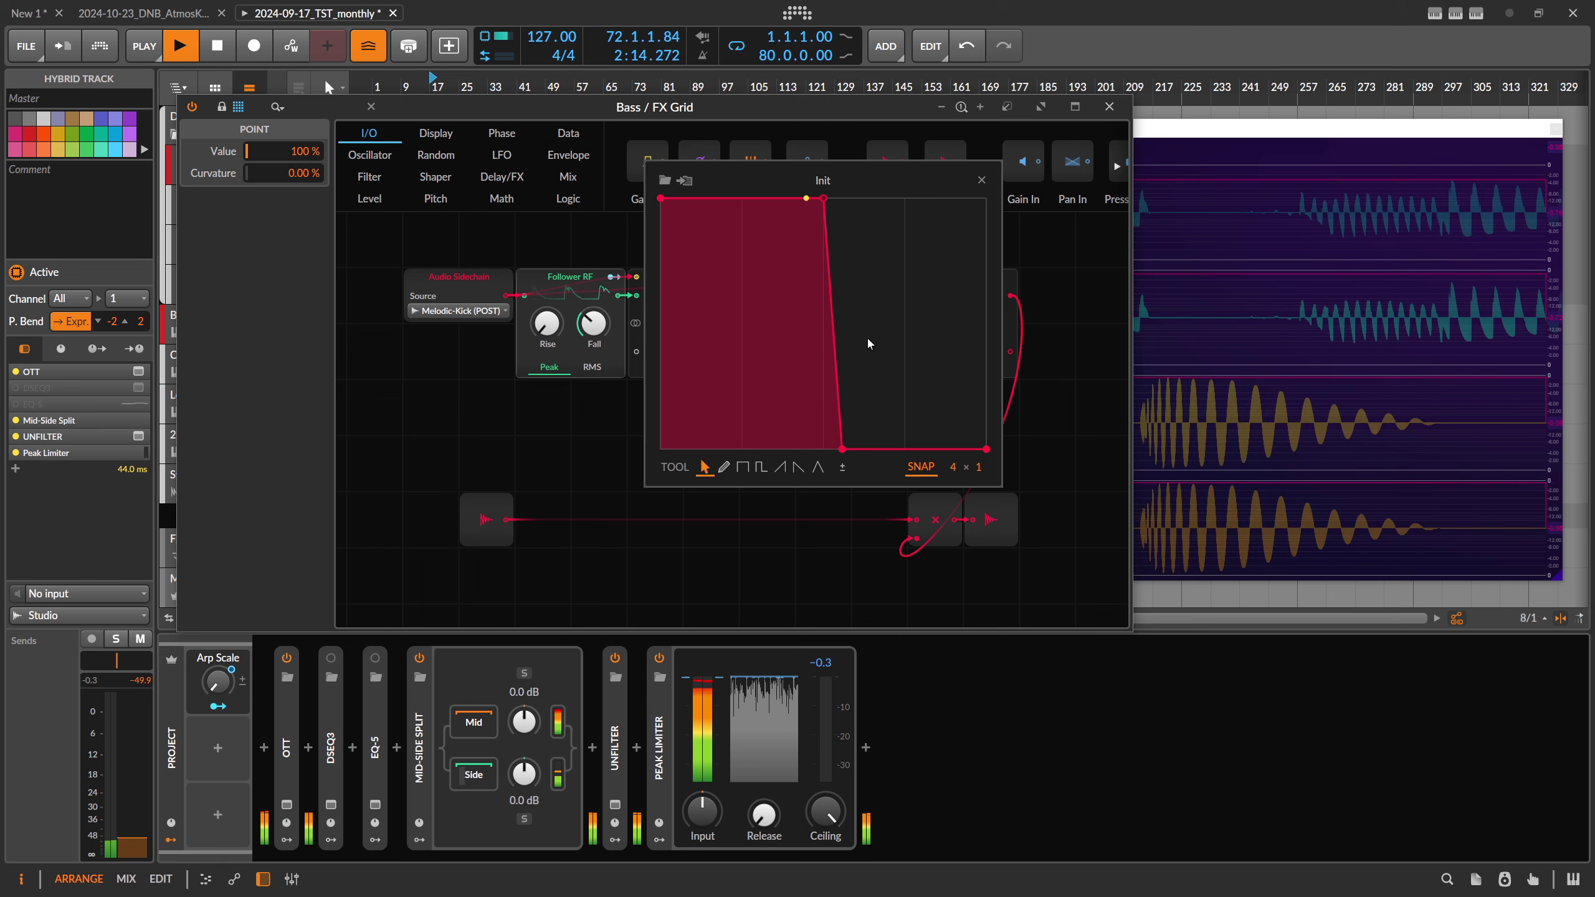
click(841, 448)
drag(824, 449, 829, 449)
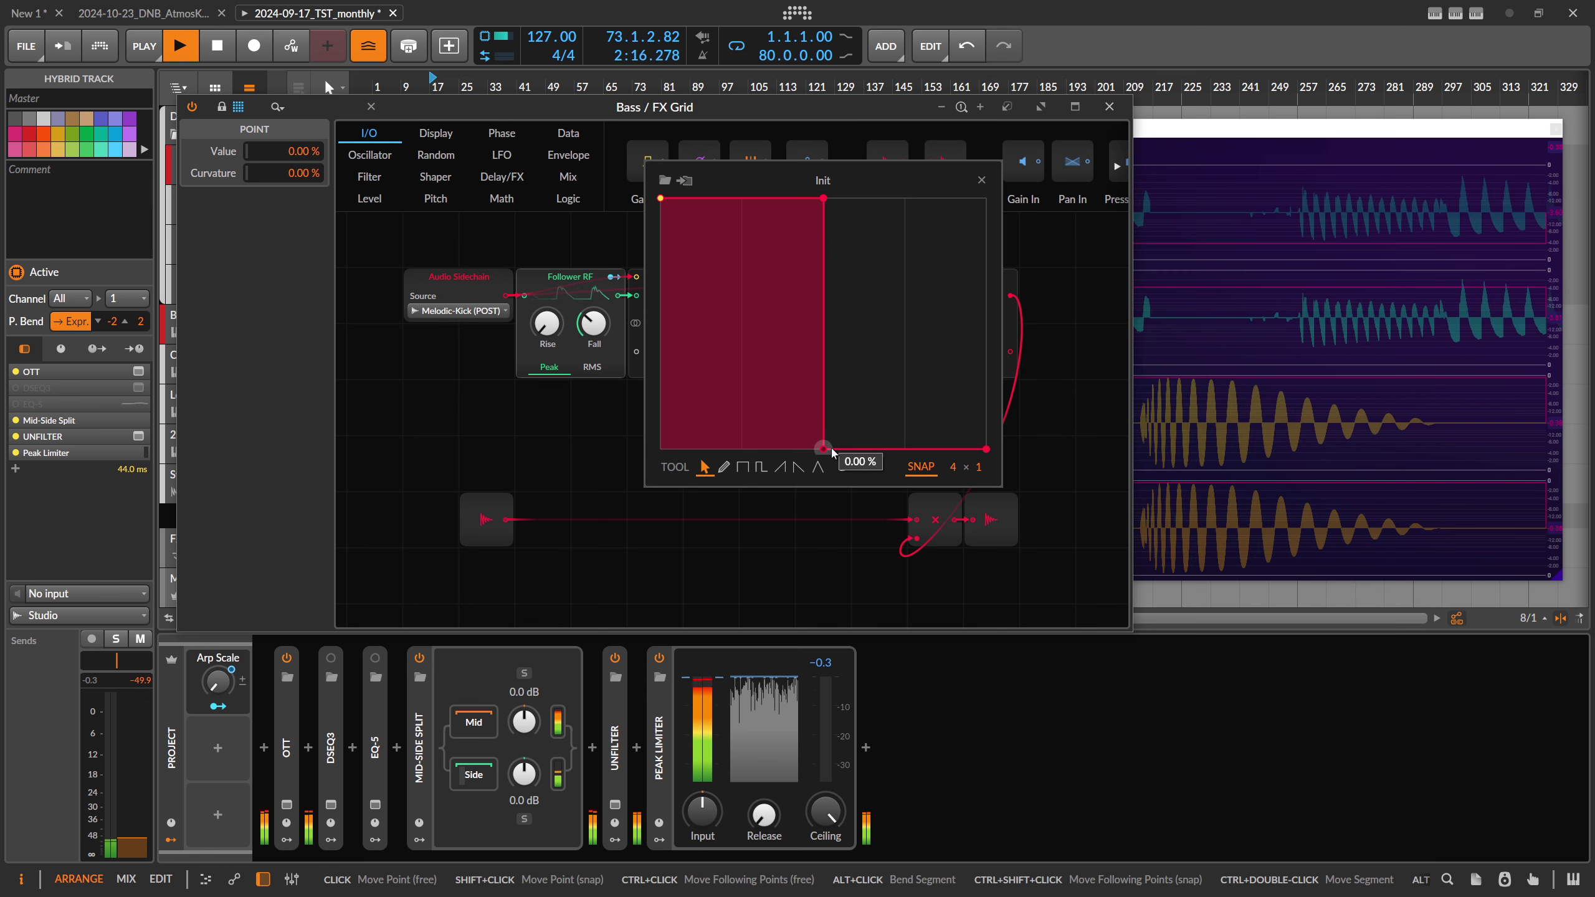
drag(876, 179, 743, 185)
drag(911, 110, 754, 106)
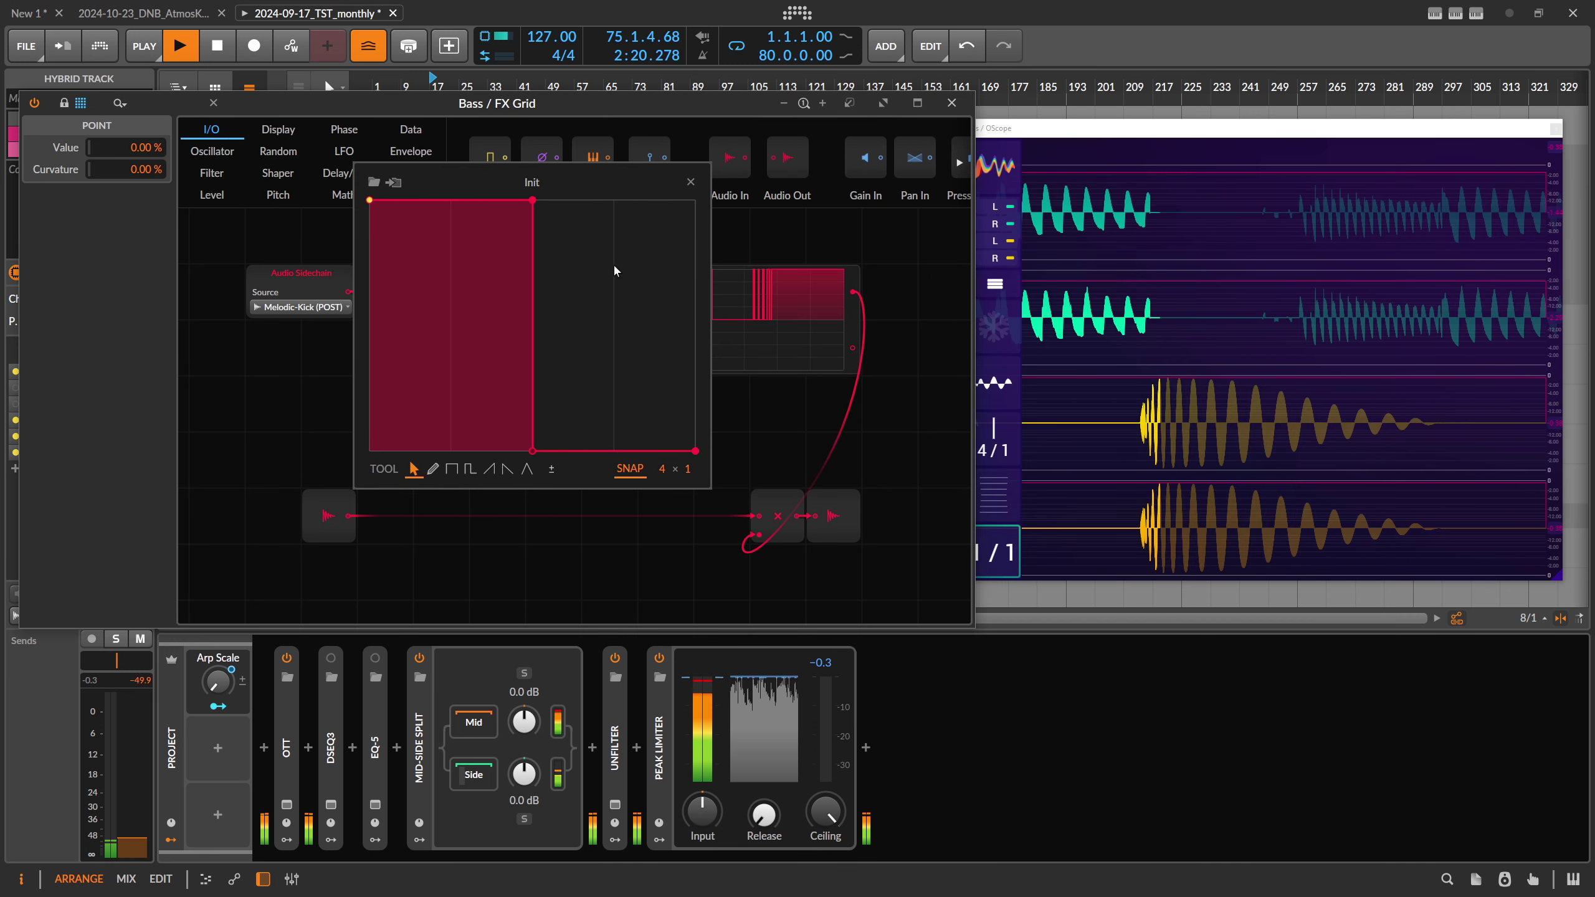
- Shift the Transfer curve's top and bottom points left so 100% drops to 0% very early
drag(533, 451, 614, 451)
drag(533, 200, 585, 200)
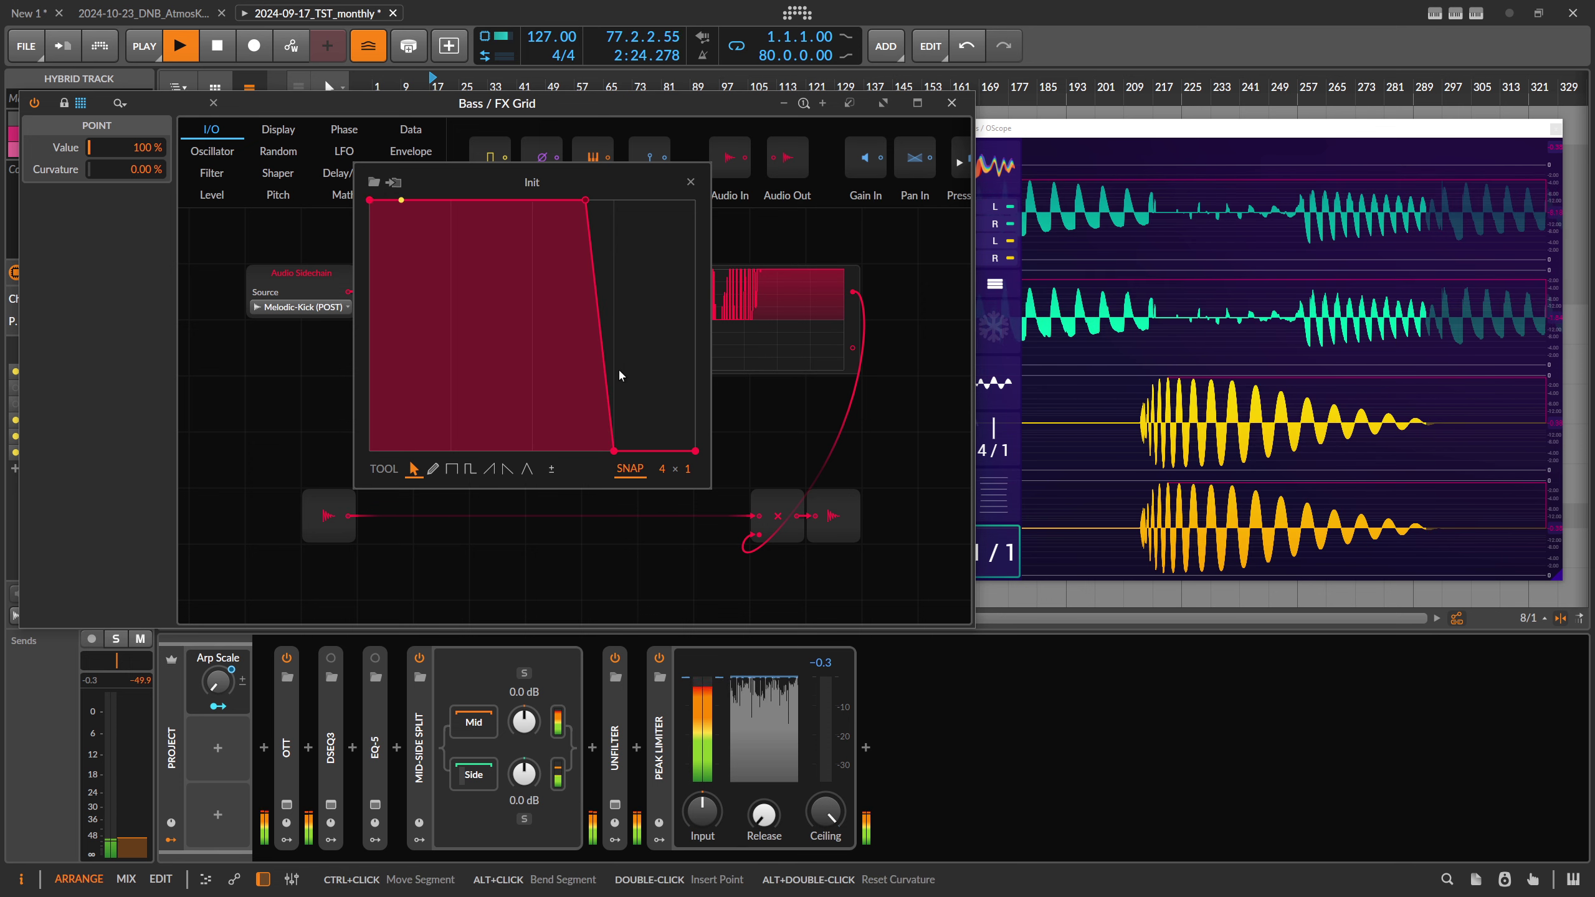
drag(585, 200, 420, 200)
drag(614, 451, 432, 451)
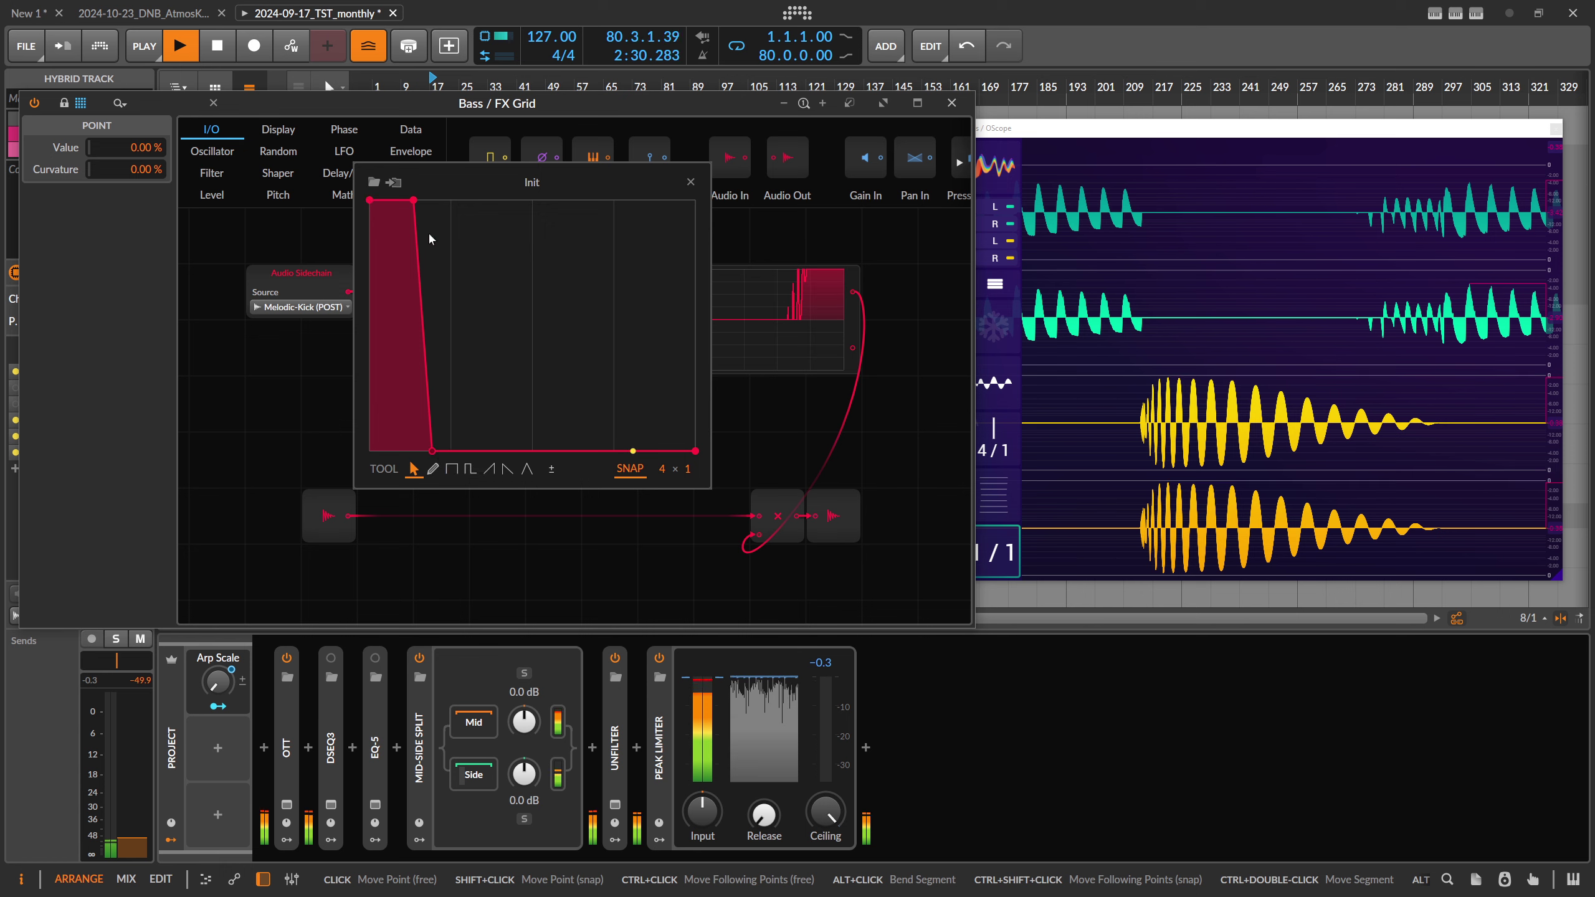
drag(413, 201, 392, 200)
drag(432, 451, 417, 452)
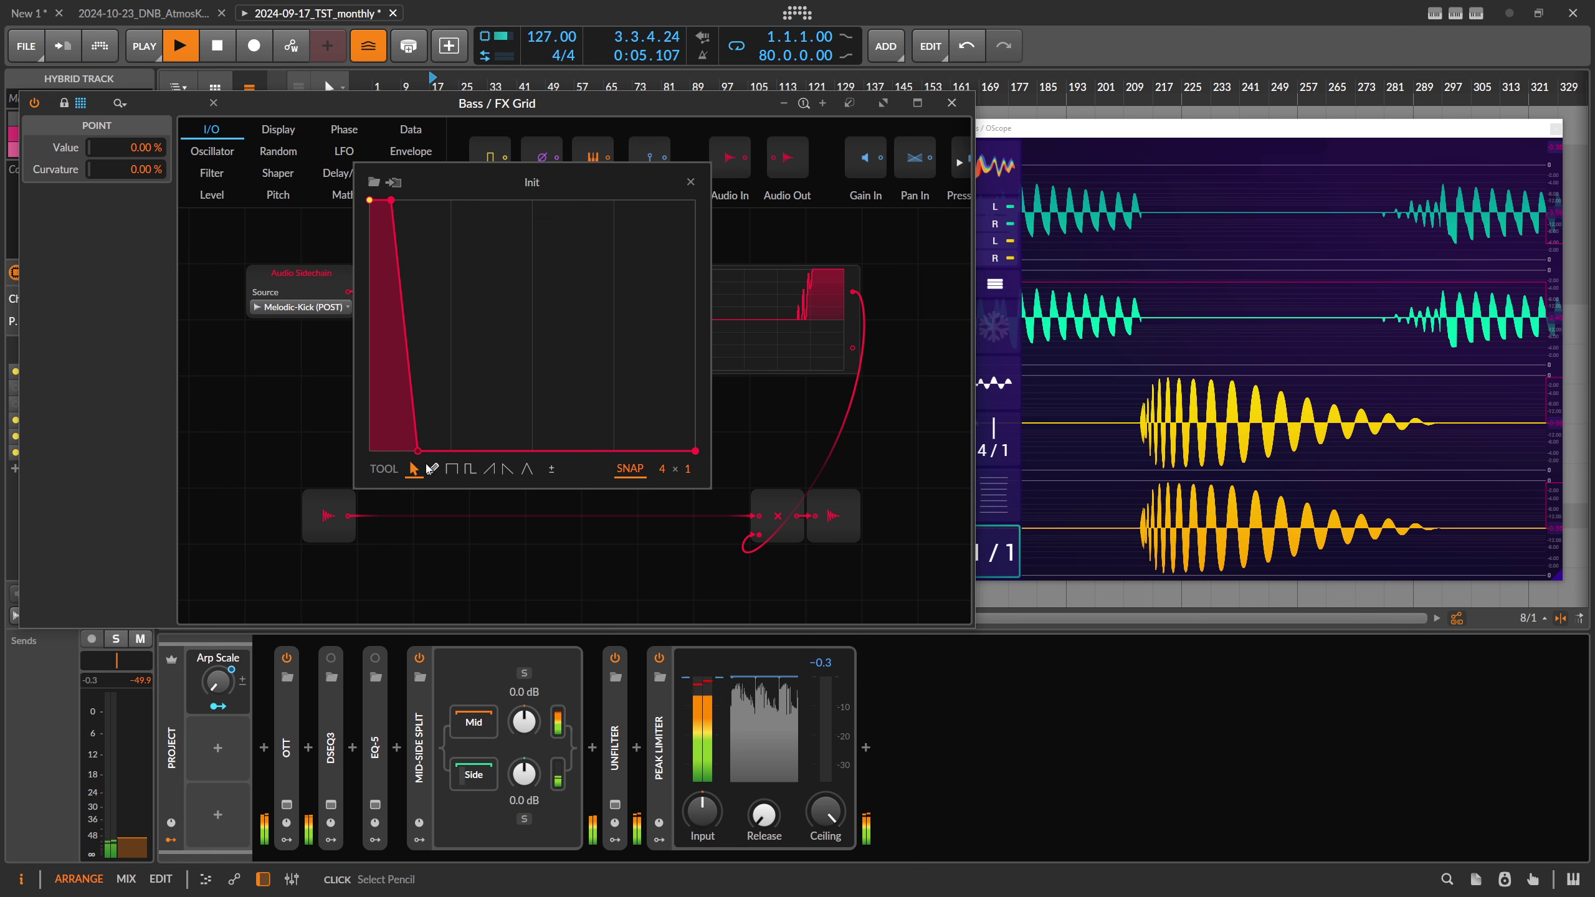
drag(427, 468, 410, 451)
drag(392, 200, 386, 200)
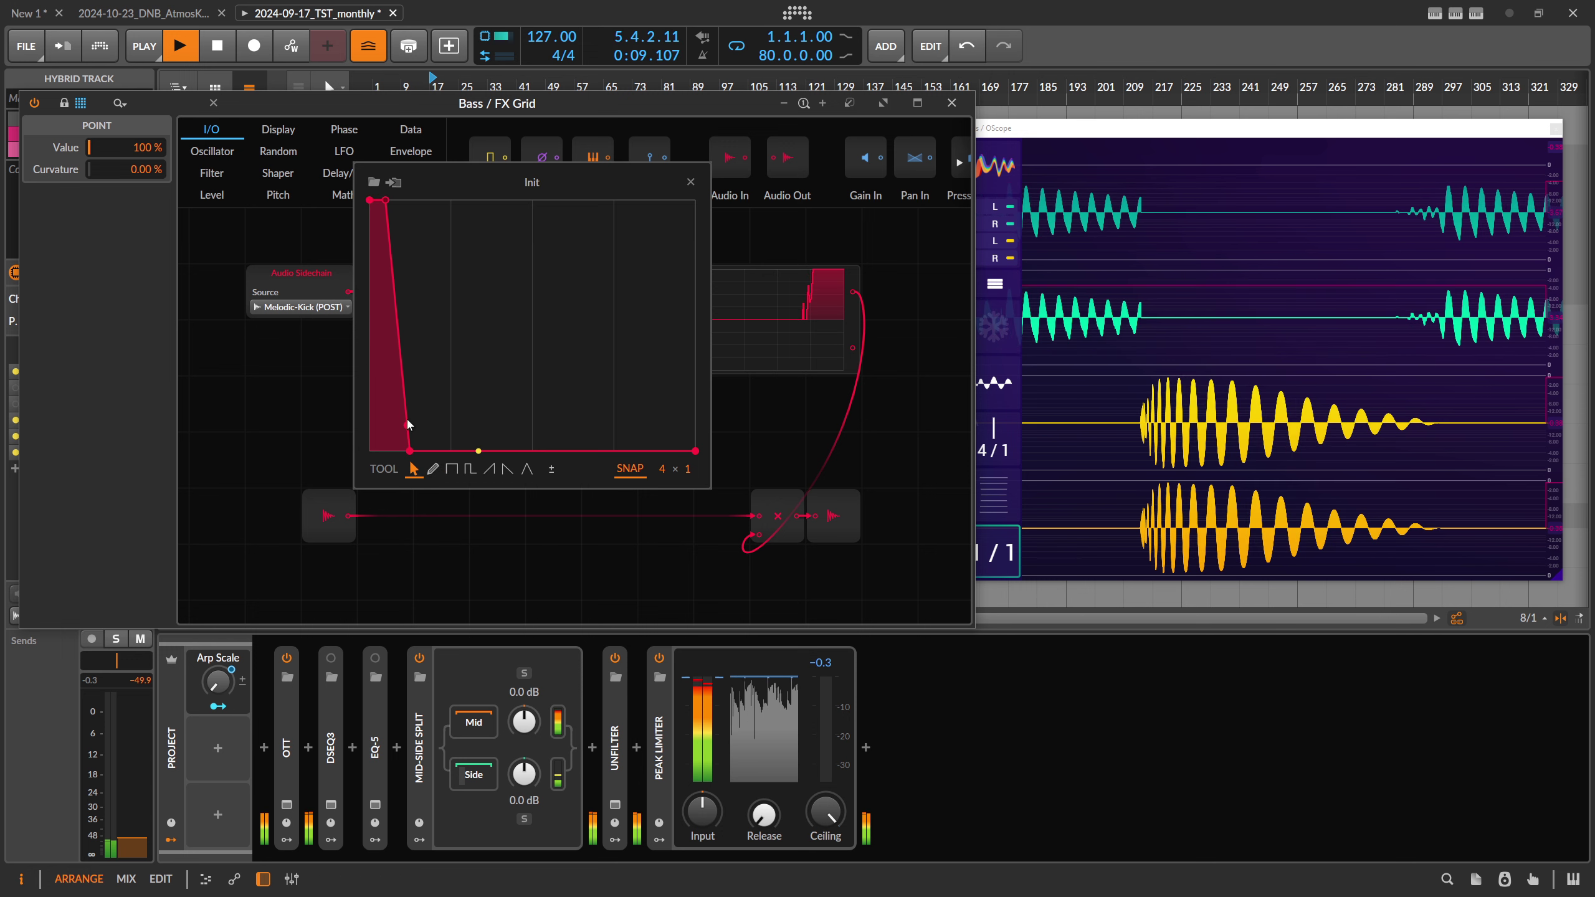
click(408, 451)
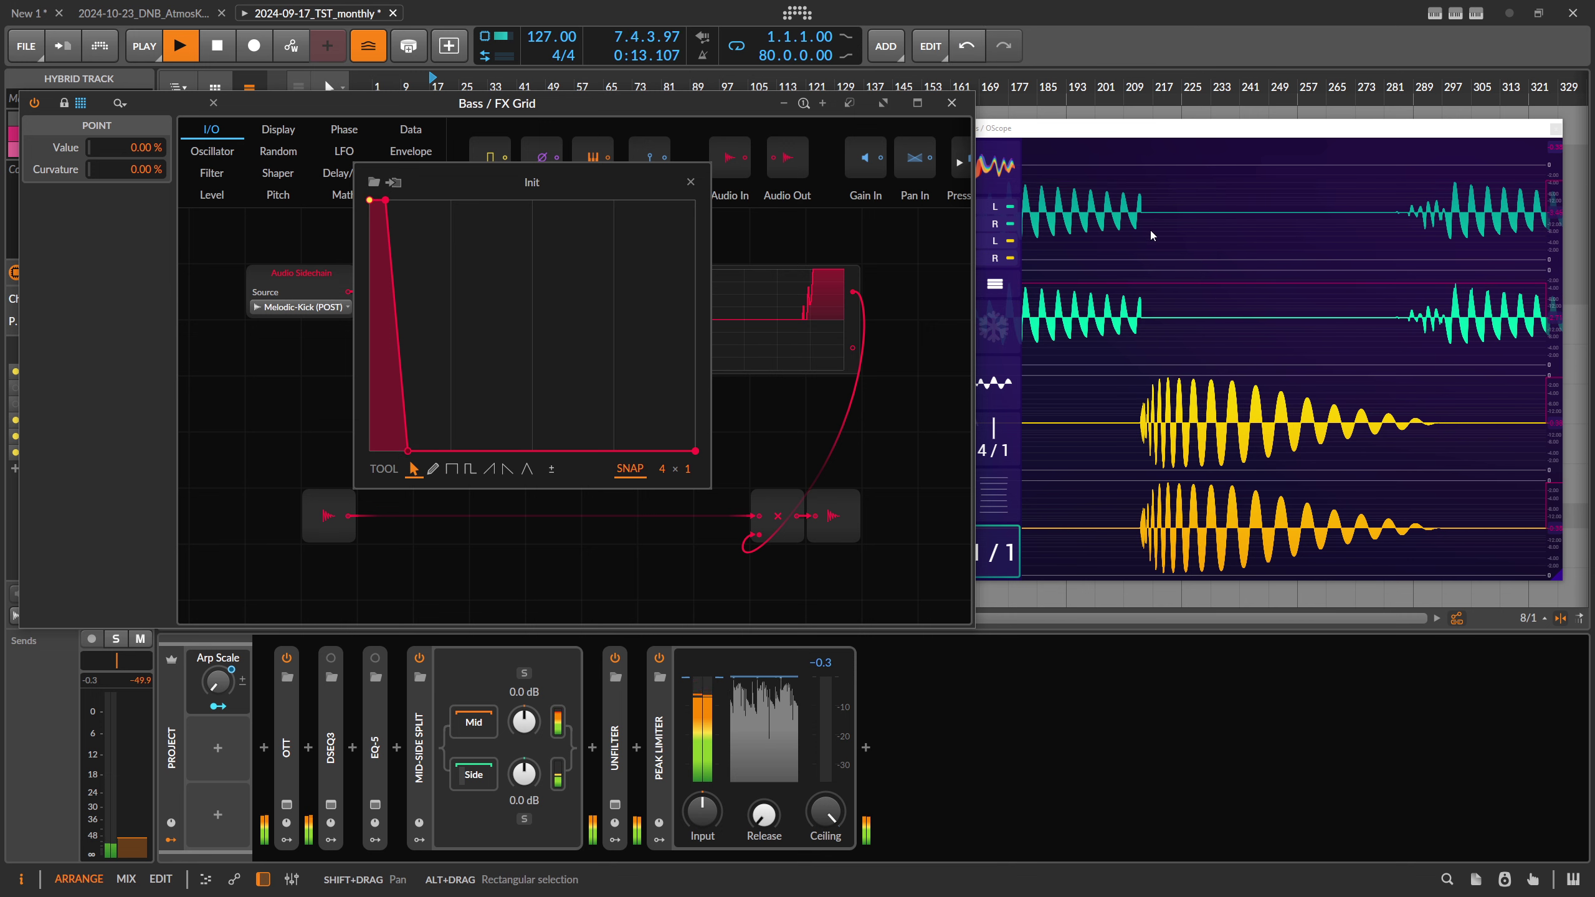
- Set Follower RF Fall to 1.24 ms, zoom the scope to a shorter range, and reopen Transfer's curve
click(717, 197)
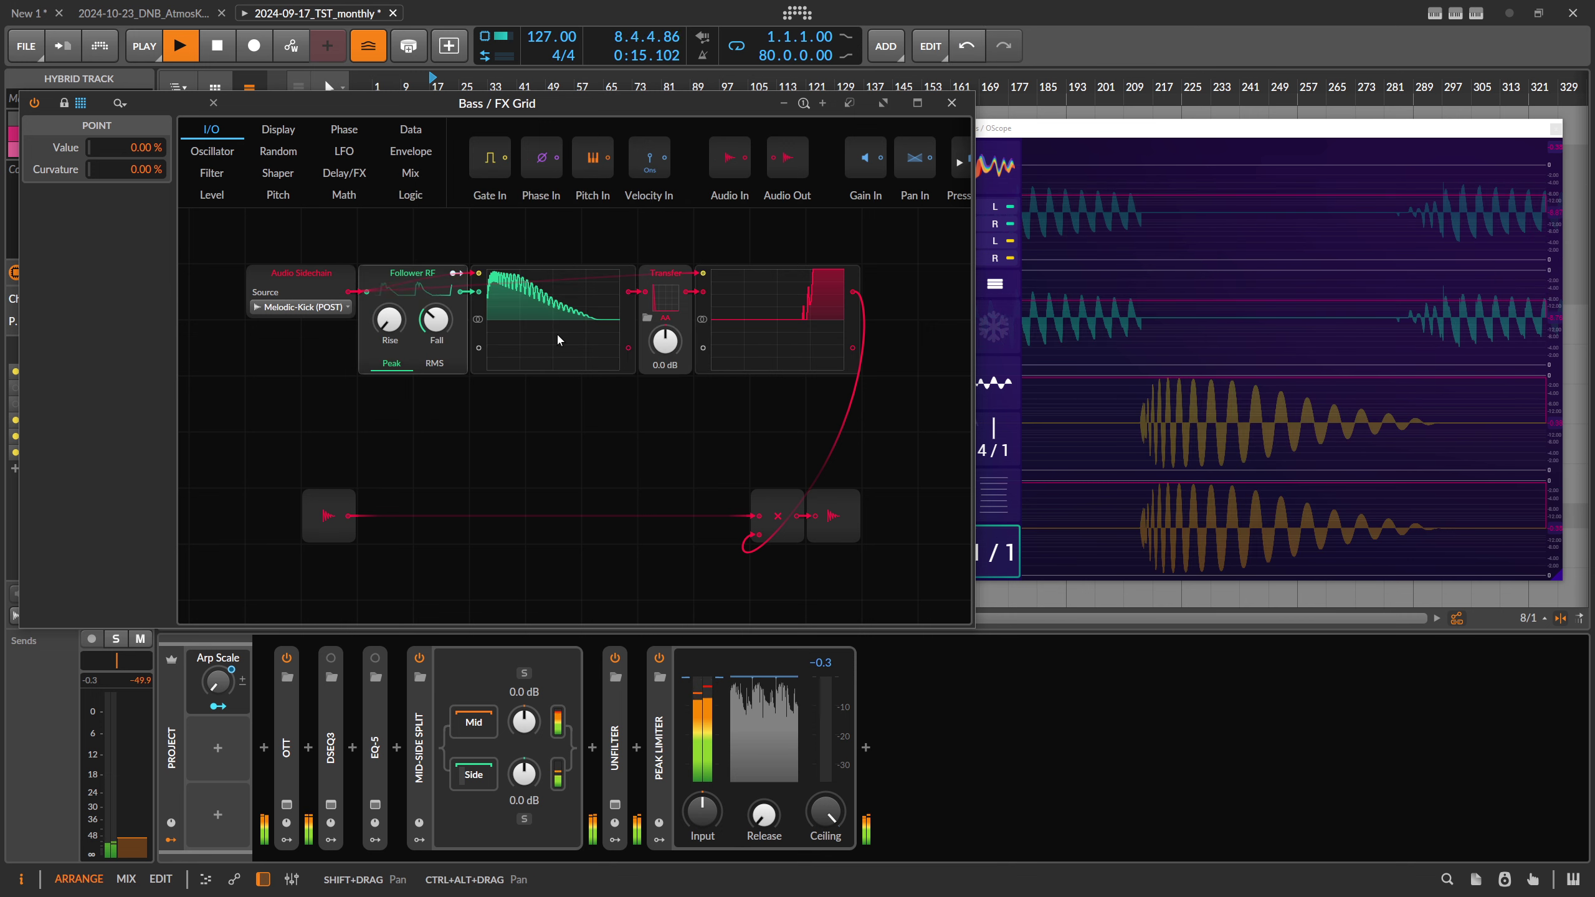
drag(435, 319, 435, 323)
drag(1142, 312, 1201, 496)
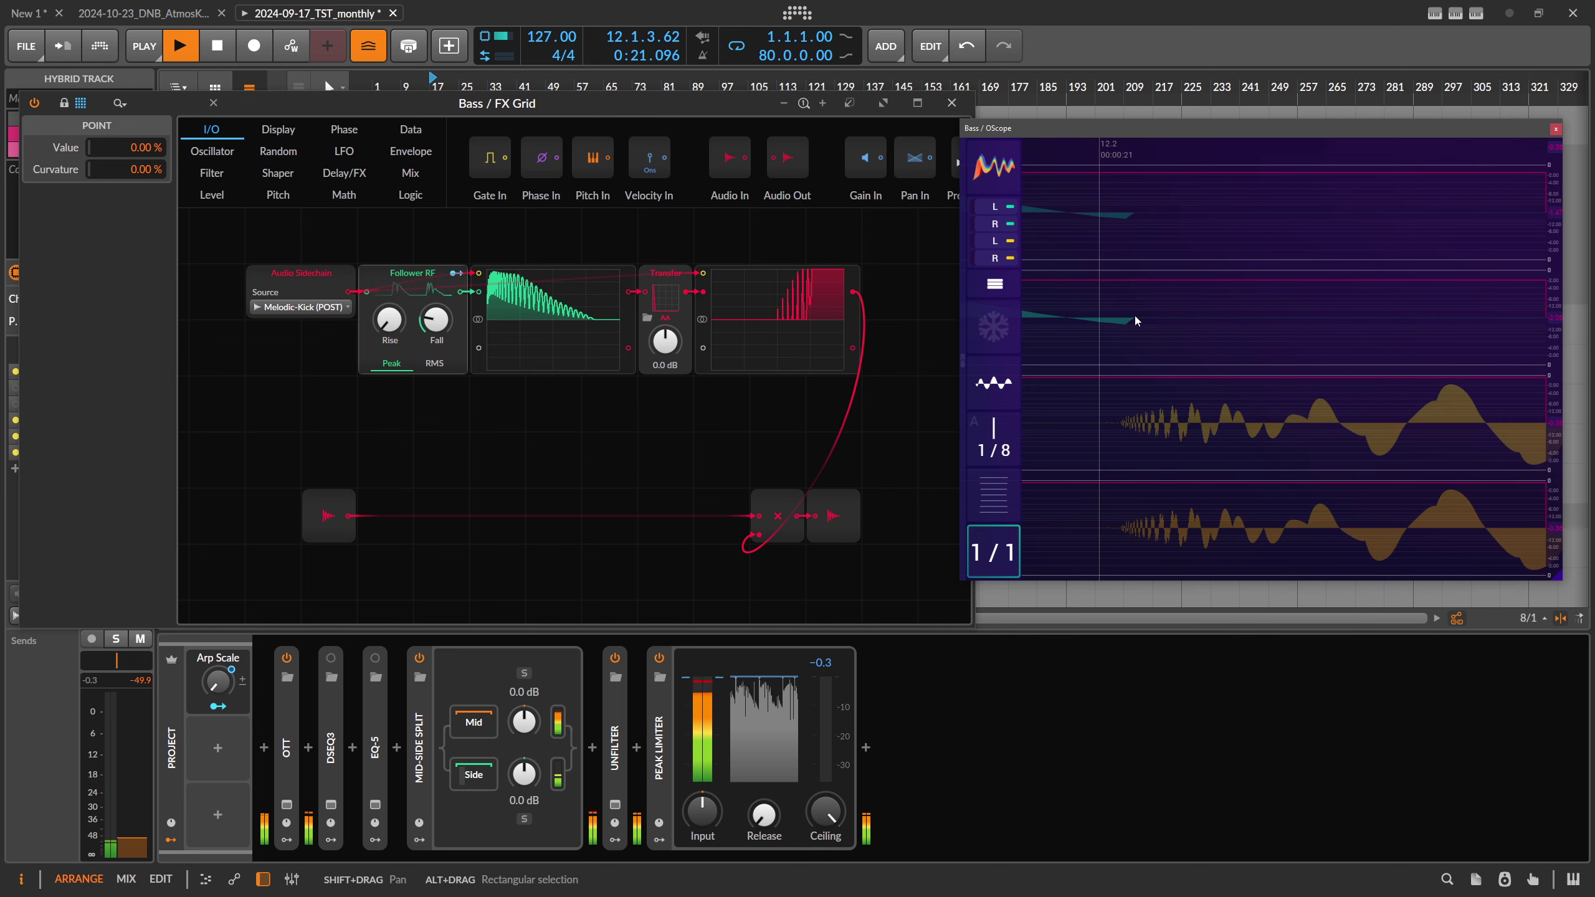
mouse_move(1133, 316)
mouse_down()
mouse_move(1137, 350)
mouse_move(1122, 253)
mouse_up()
scroll(1119, 247, down, 4)
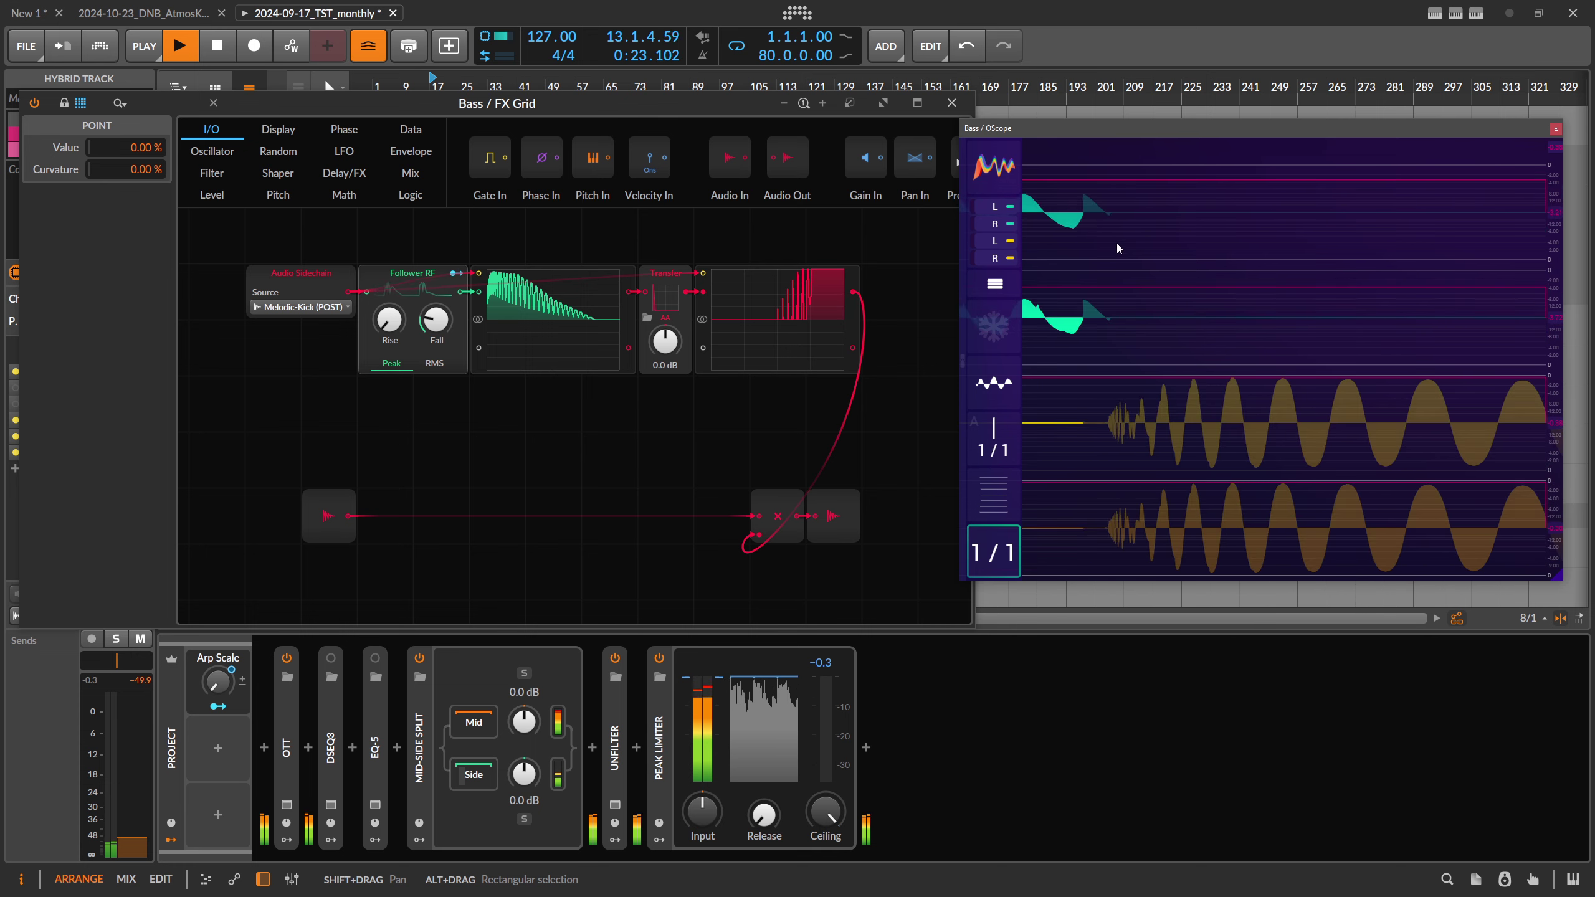
click(663, 300)
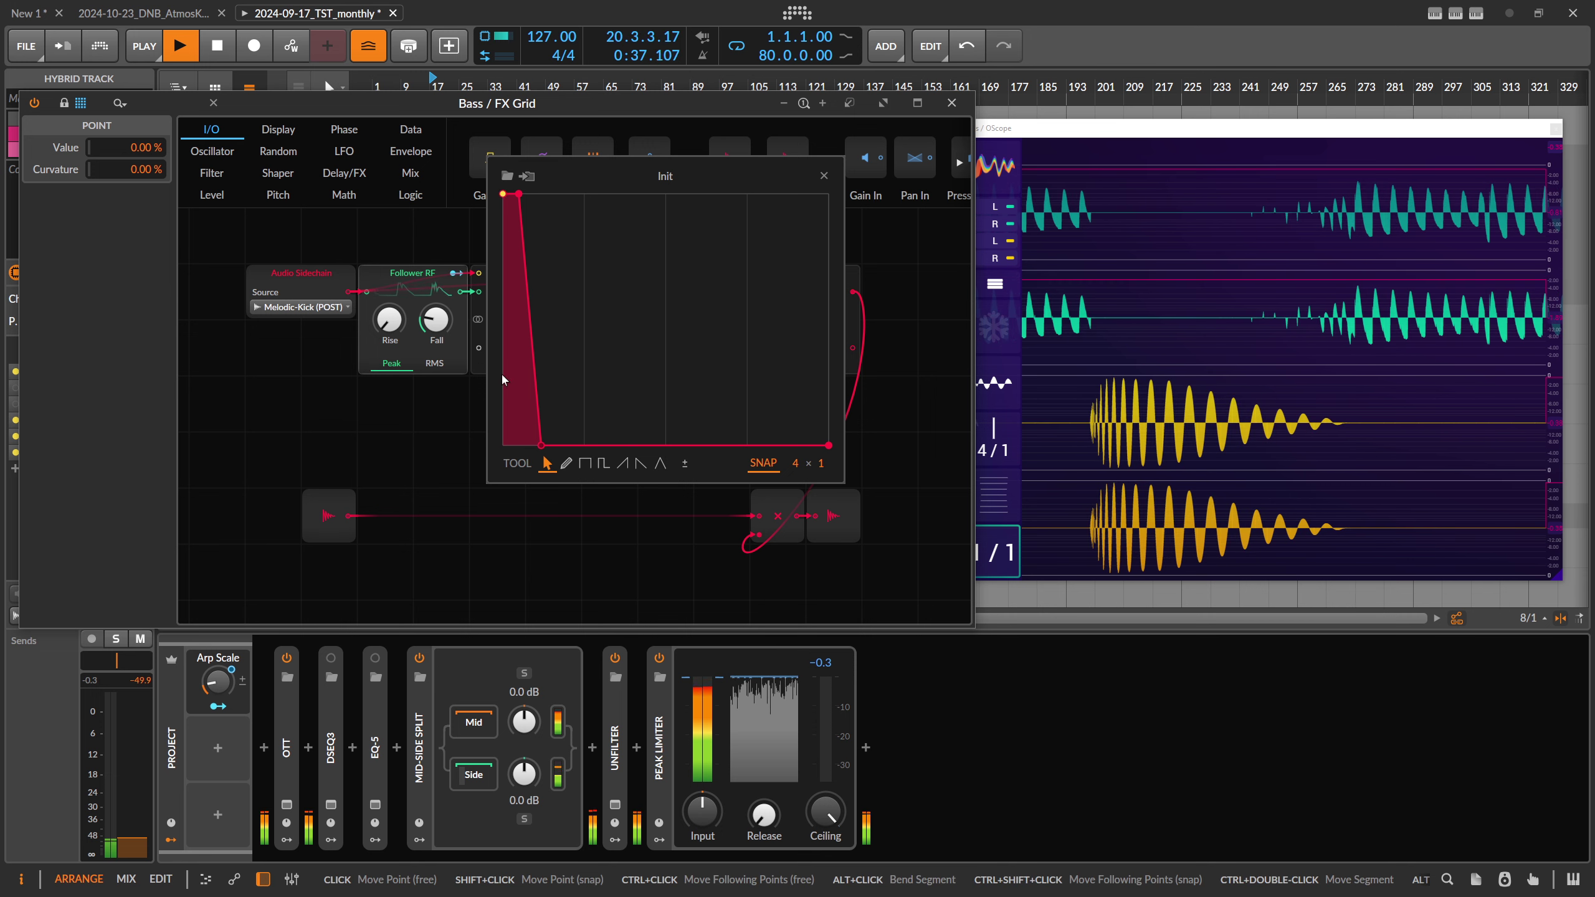
- Set the Follower RF fall to about 3 ms, close the Transfer curve, and select the scope module
mouse_move(434, 323)
mouse_down()
mouse_move(434, 287)
mouse_move(434, 330)
mouse_up()
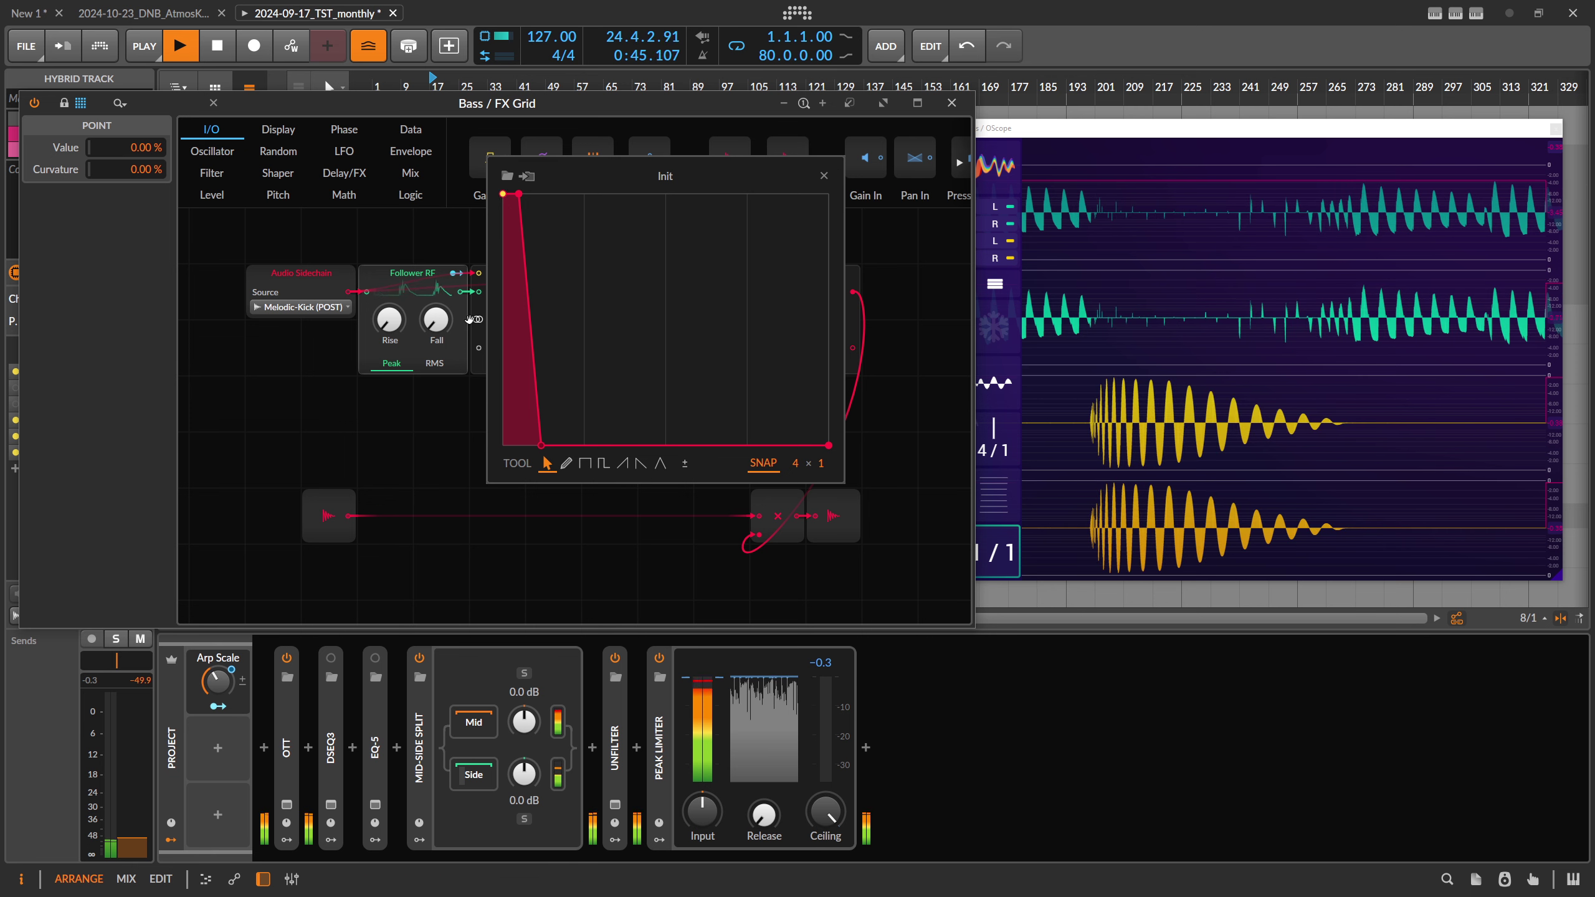
drag(436, 319, 436, 302)
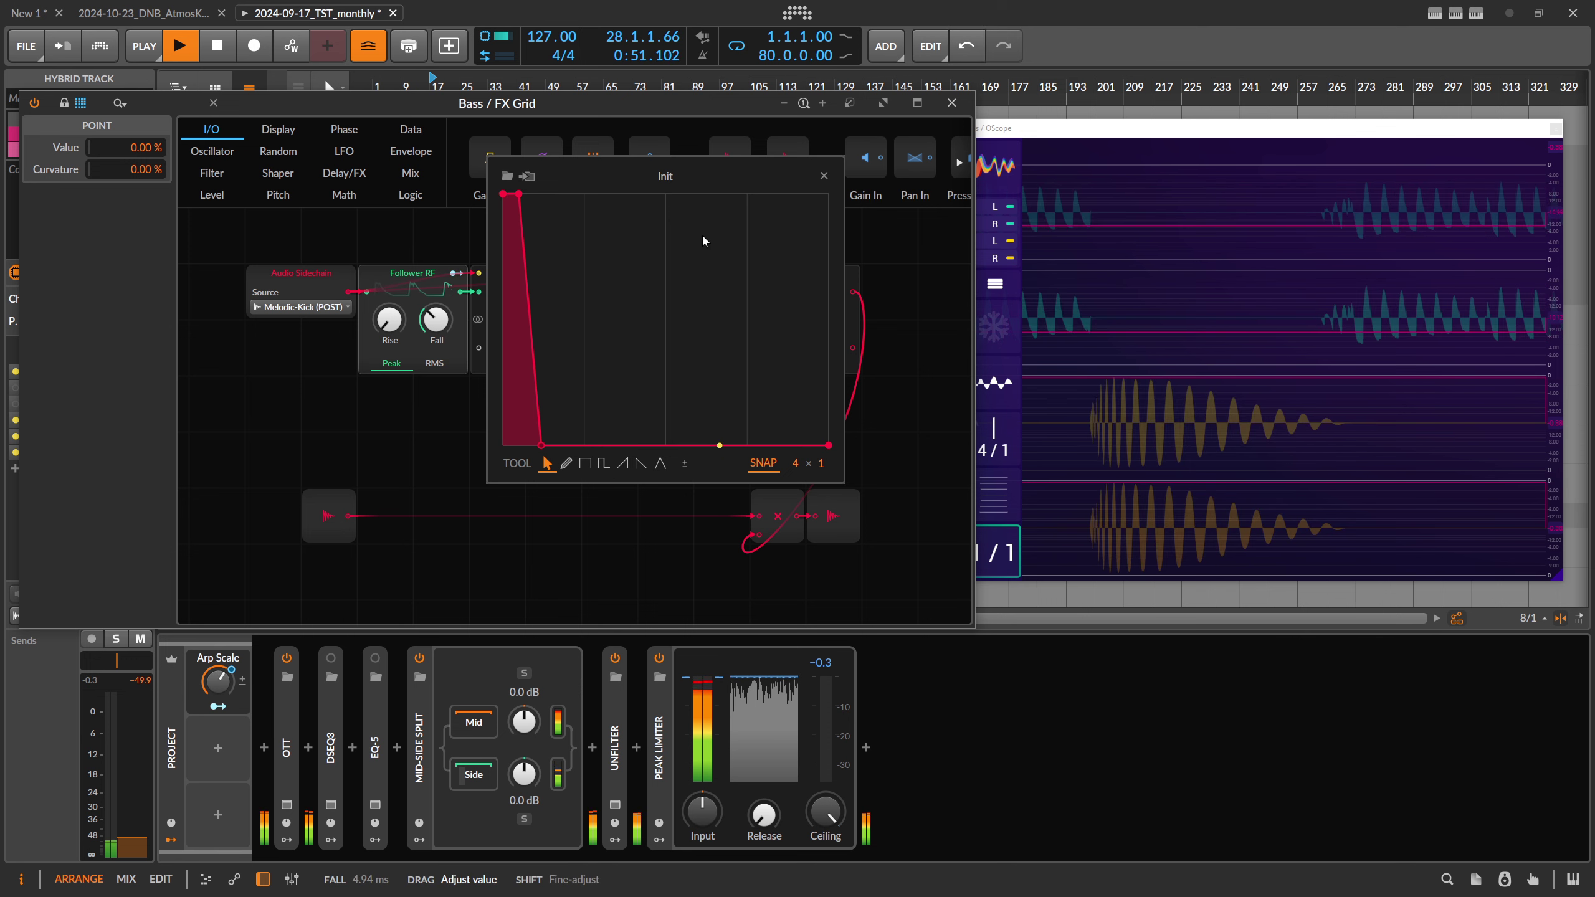
click(824, 175)
drag(539, 335, 750, 334)
- Delete the scope module and place Transfer beside Follower RF, recentring the three control modules
key(Delete)
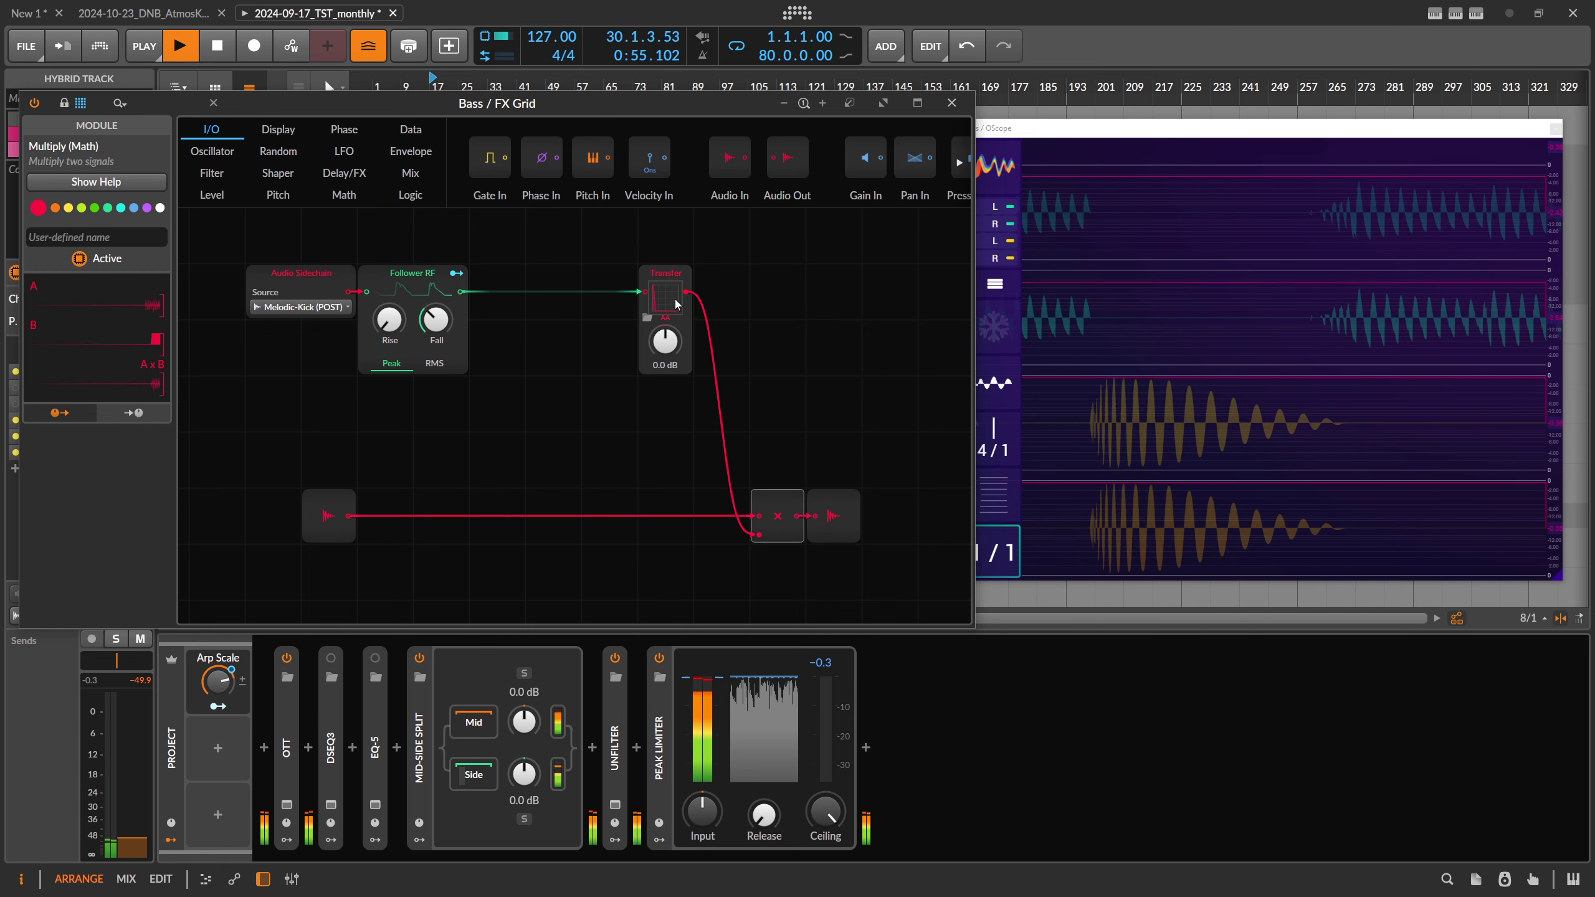
drag(664, 275, 496, 277)
drag(637, 347, 473, 388)
drag(476, 313, 555, 282)
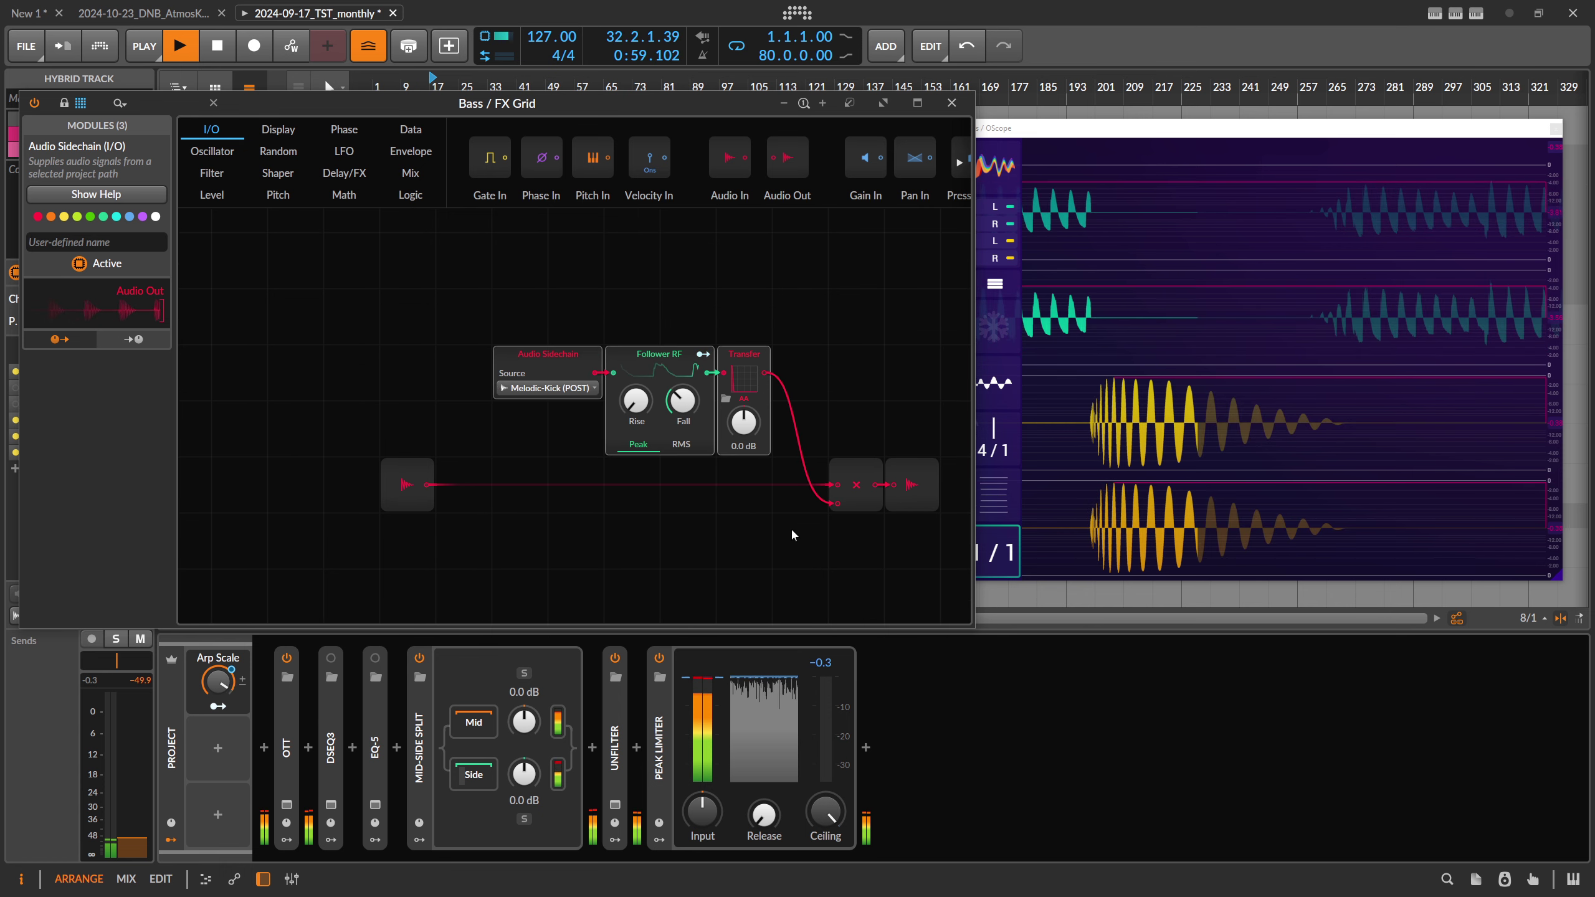
- Review the sidechain, Audio In and follower module selections, then close the FX Grid window
click(542, 362)
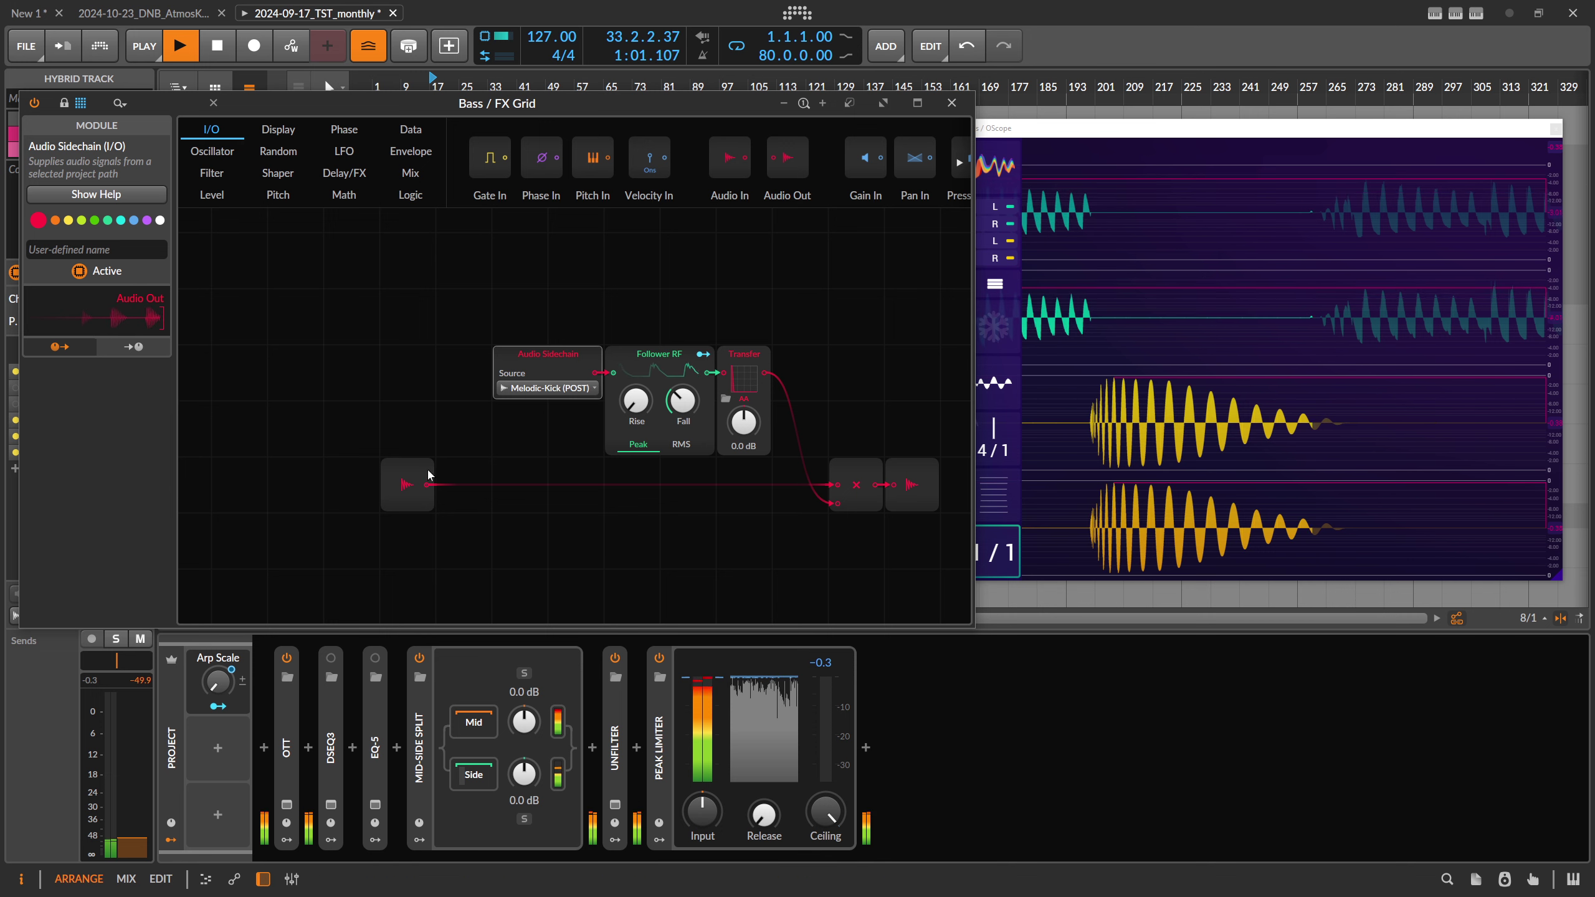
click(561, 484)
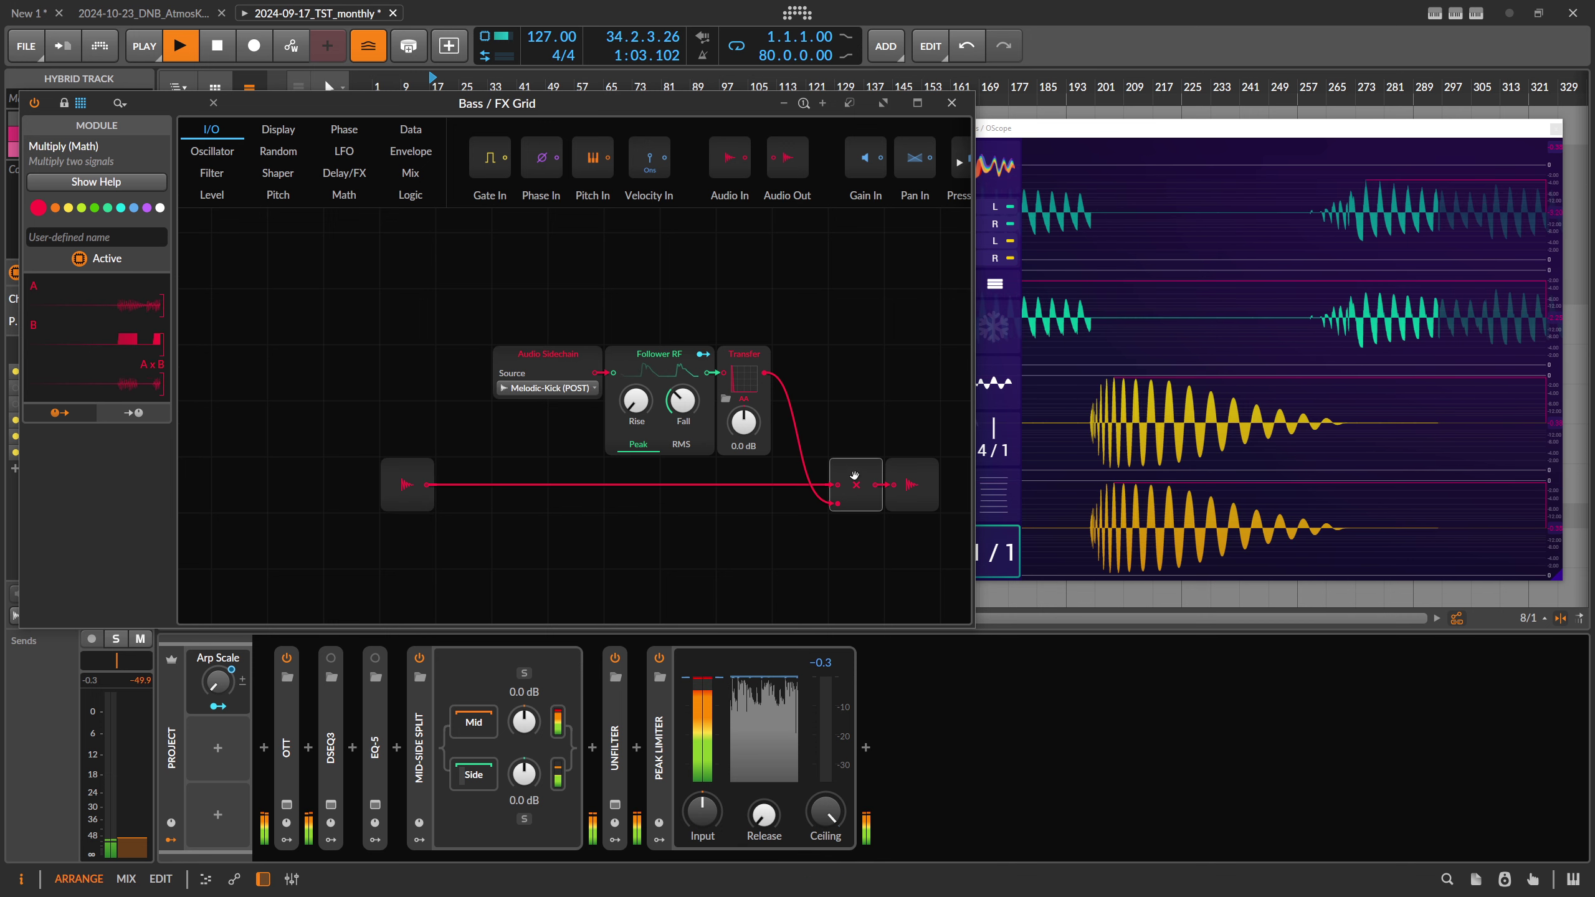
drag(454, 325, 722, 396)
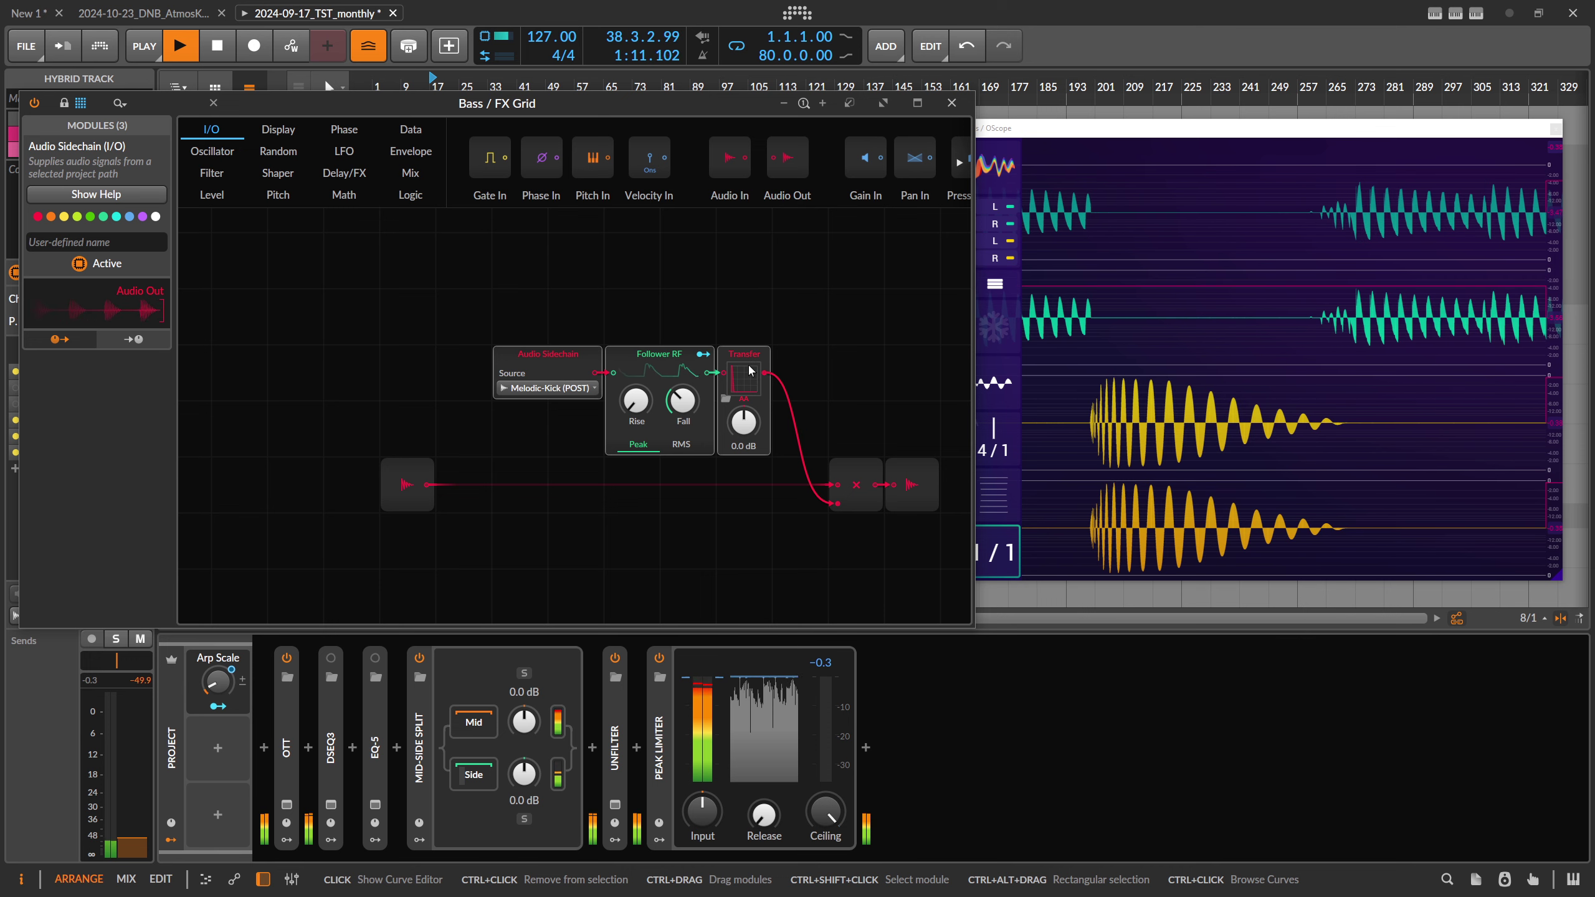
drag(324, 289, 939, 605)
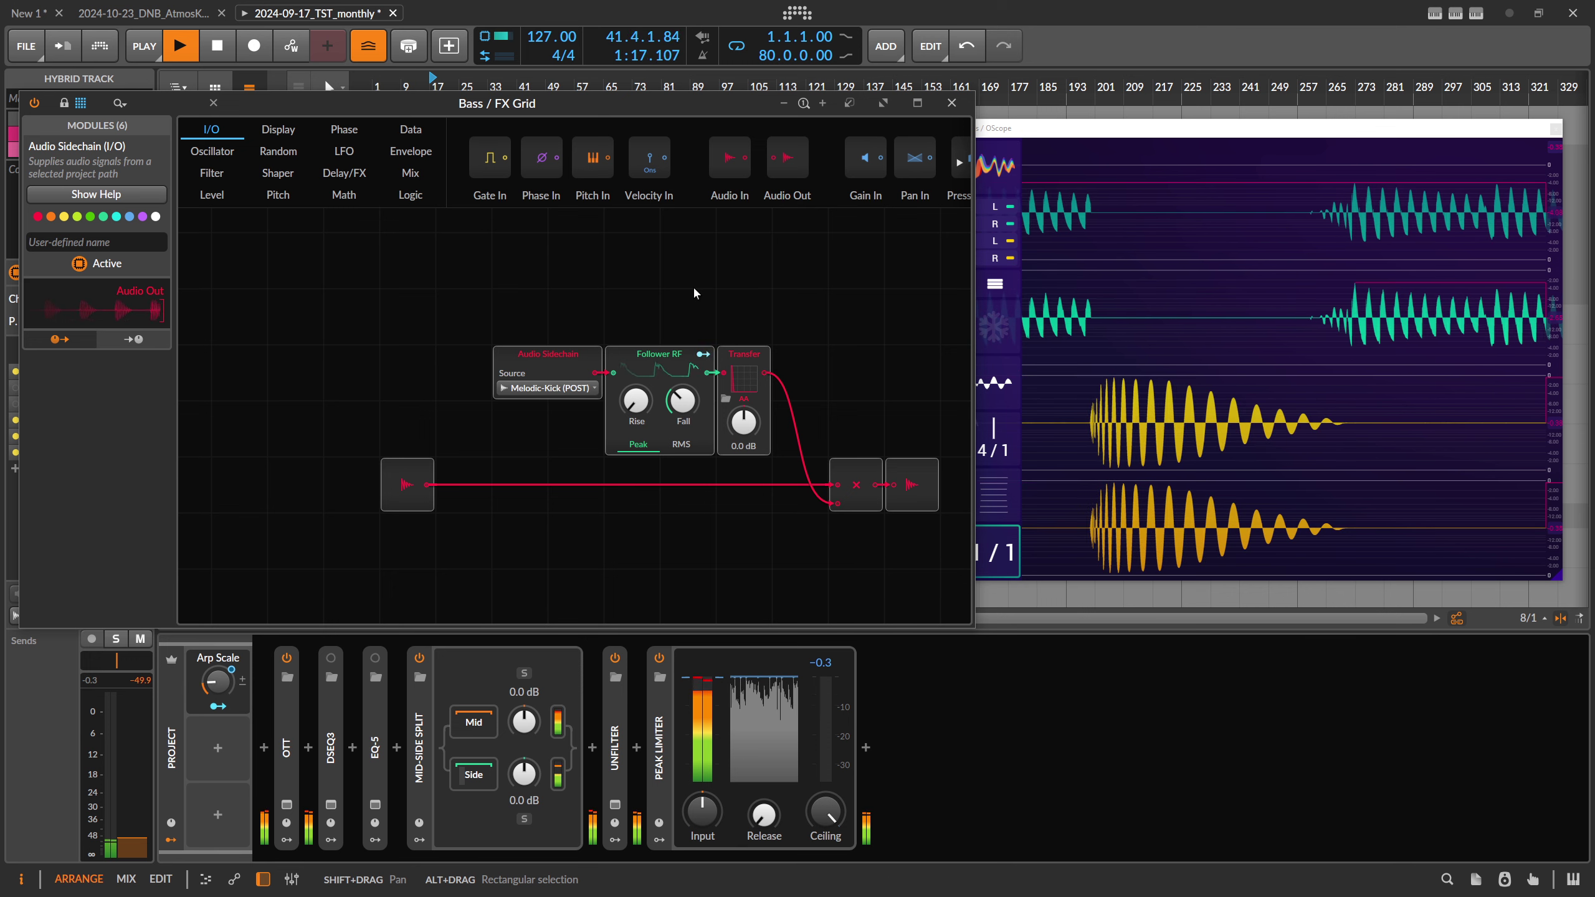
click(951, 103)
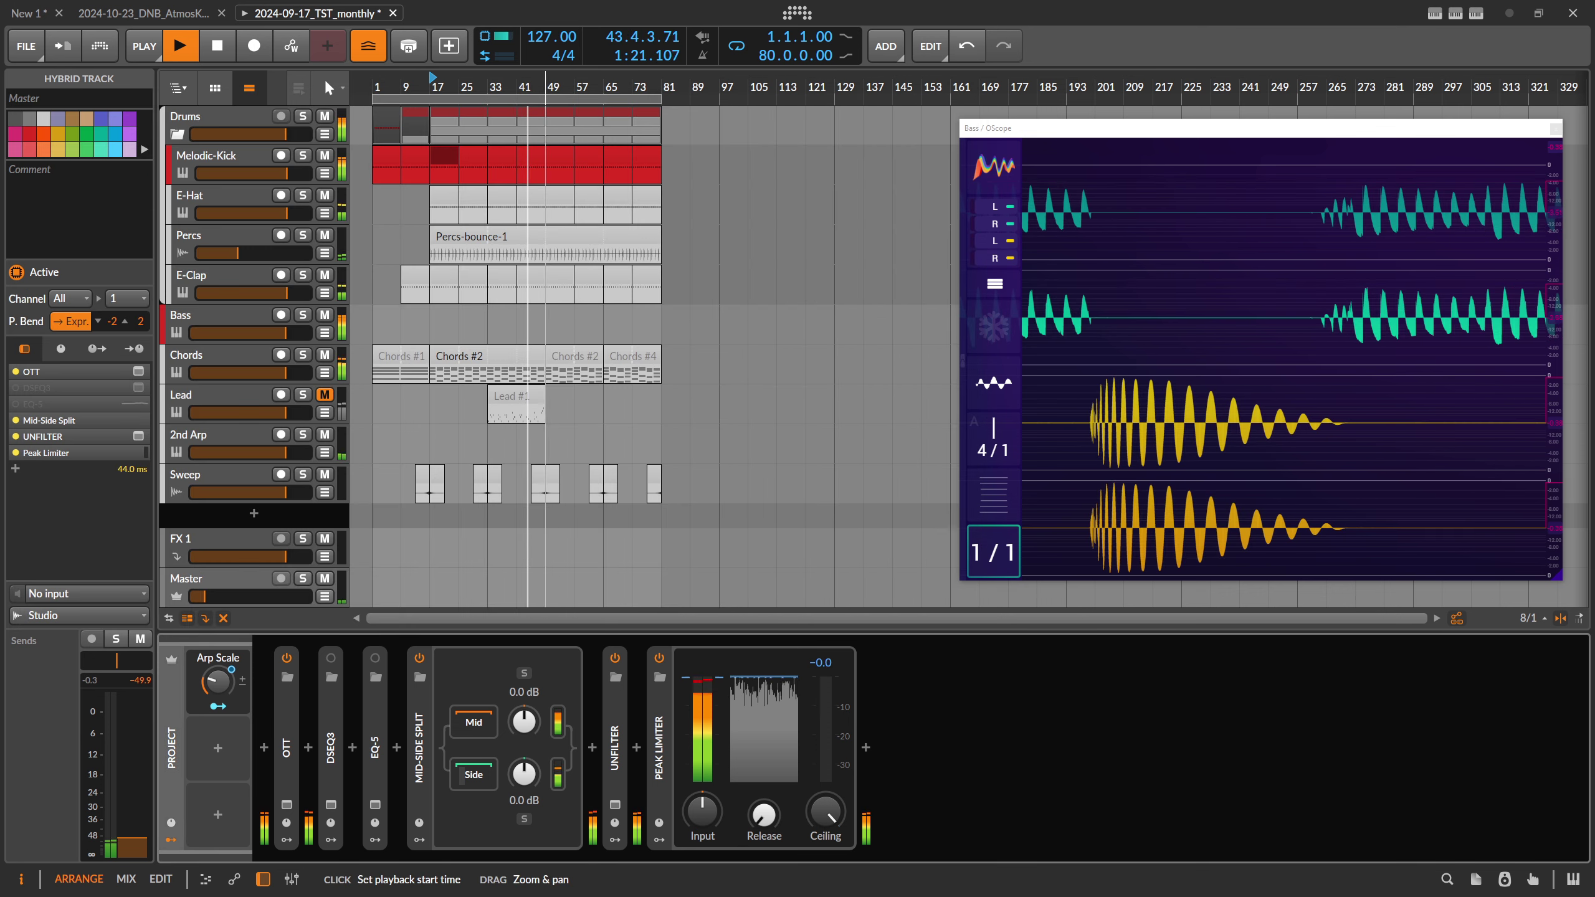
- Insert a Tool device before FX Grid in the Bass chain
click(226, 317)
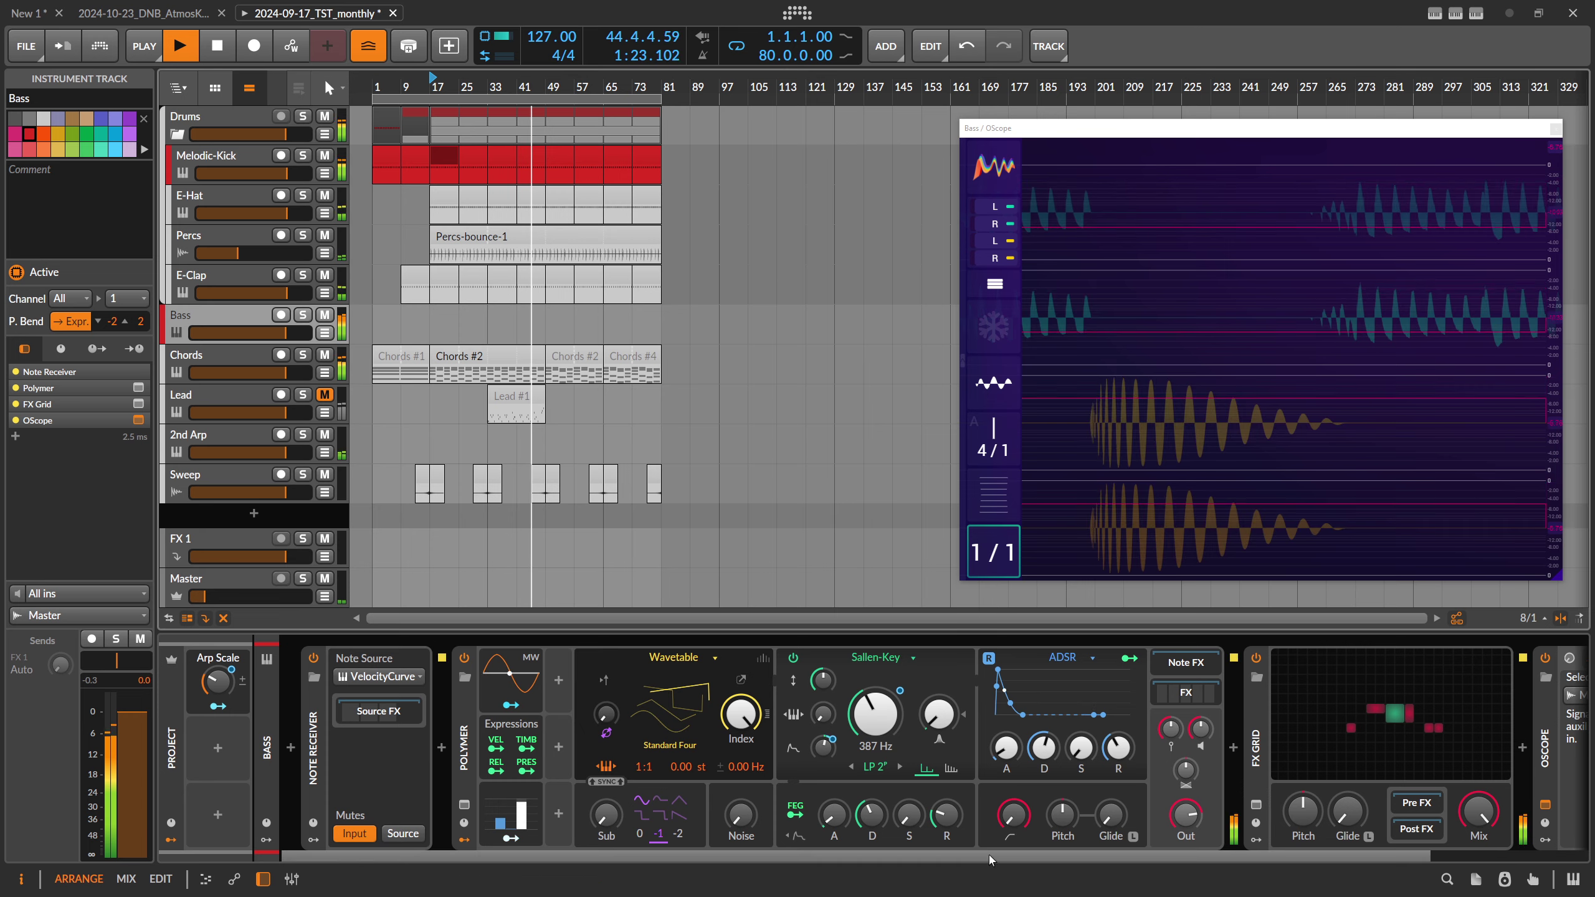
drag(1130, 856, 1241, 856)
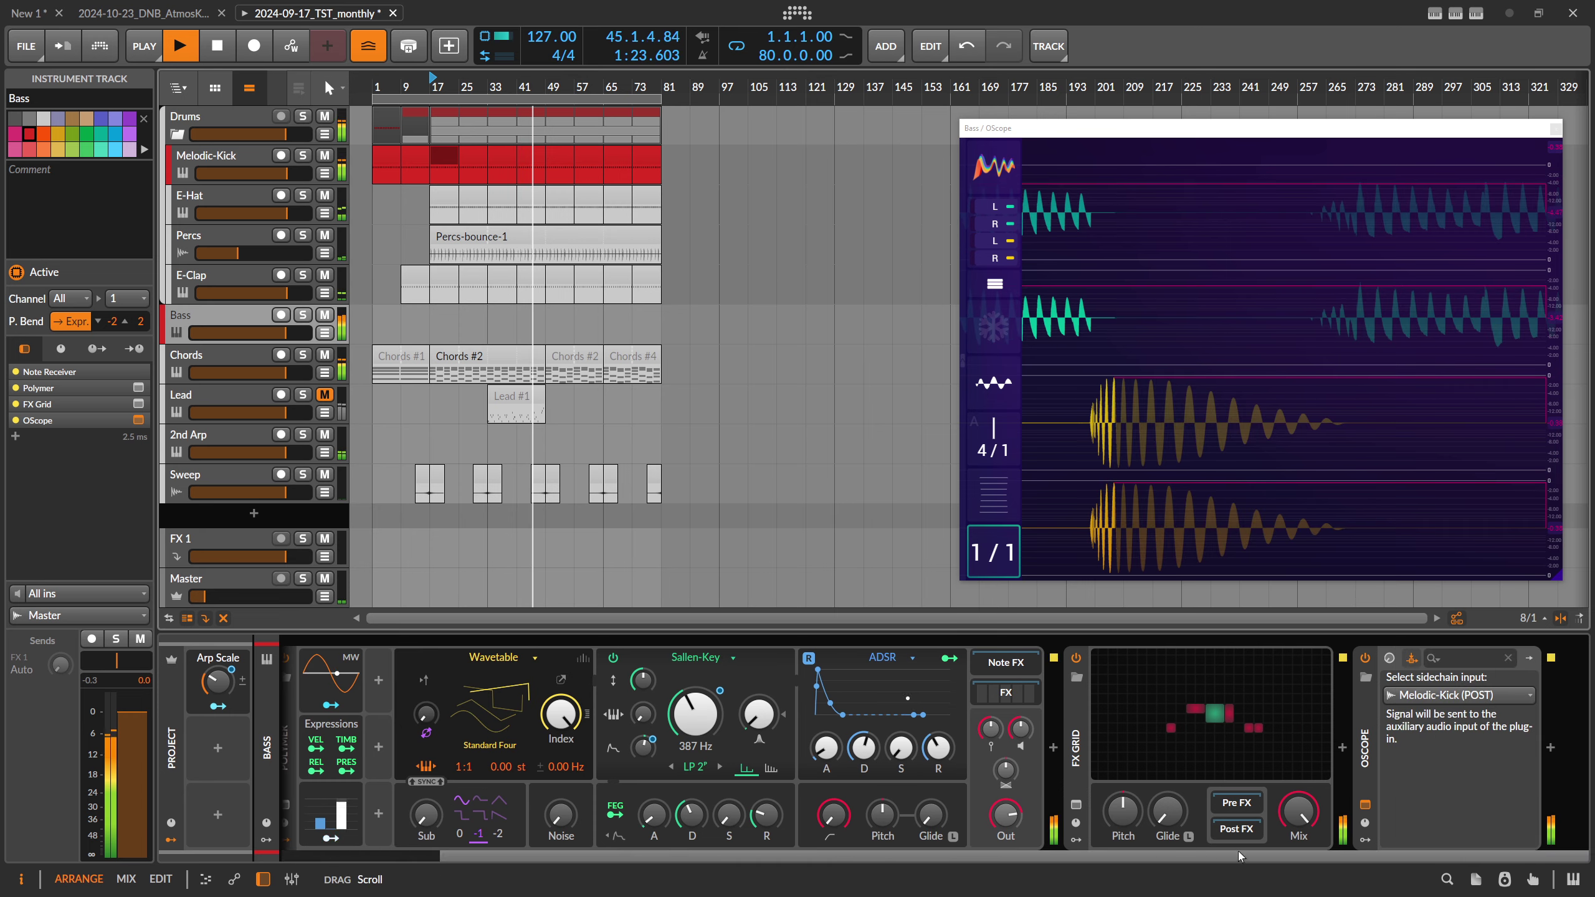
click(1053, 749)
text(too)
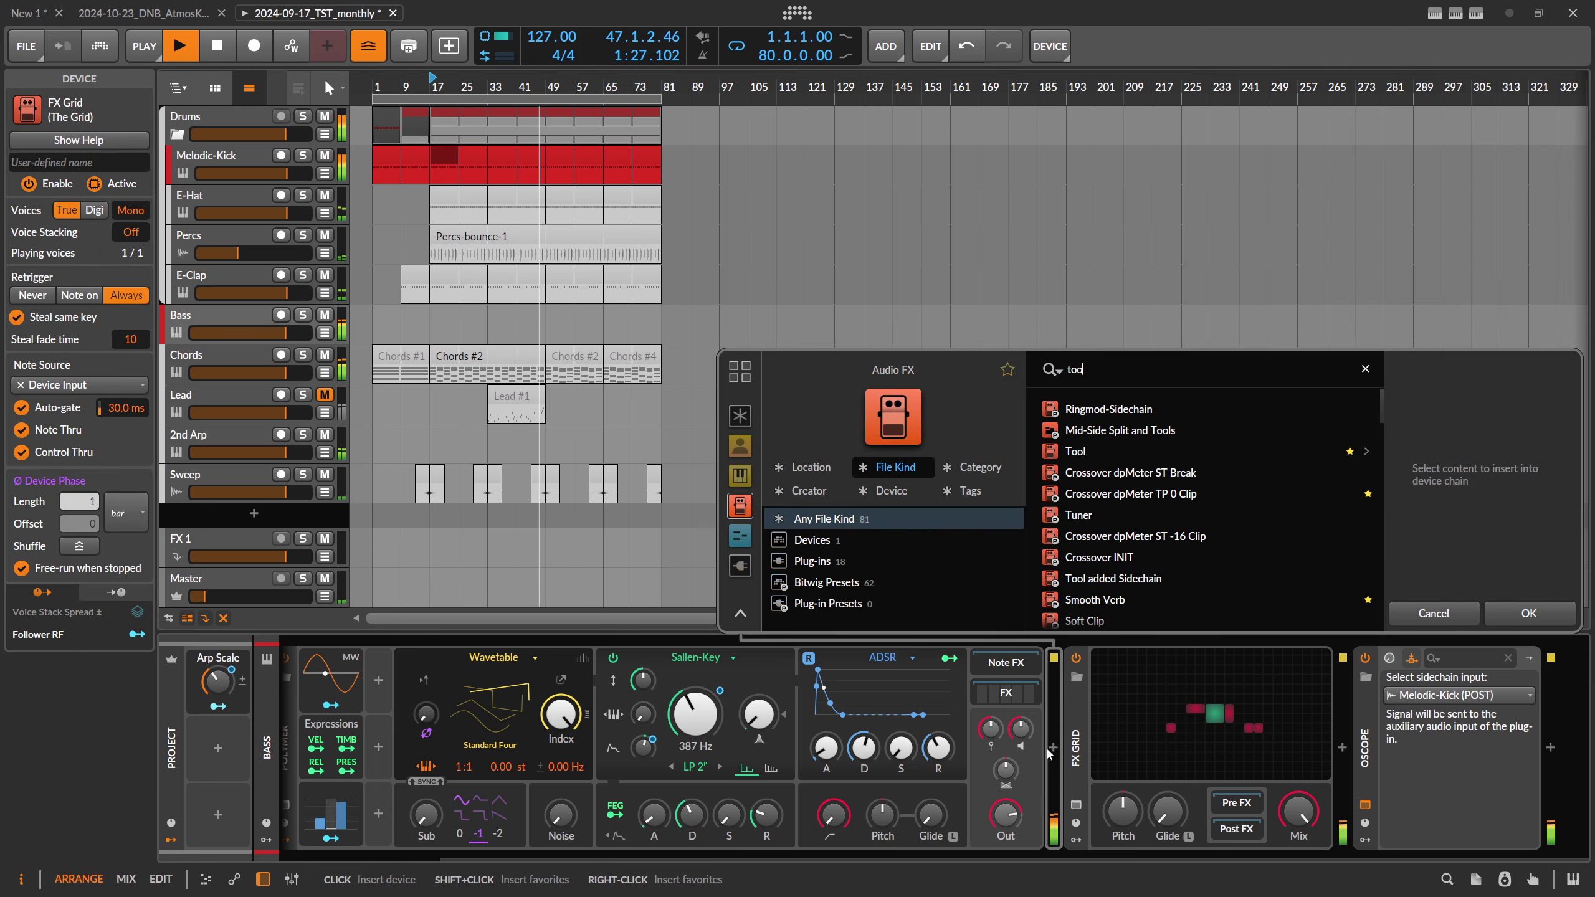
key(Return)
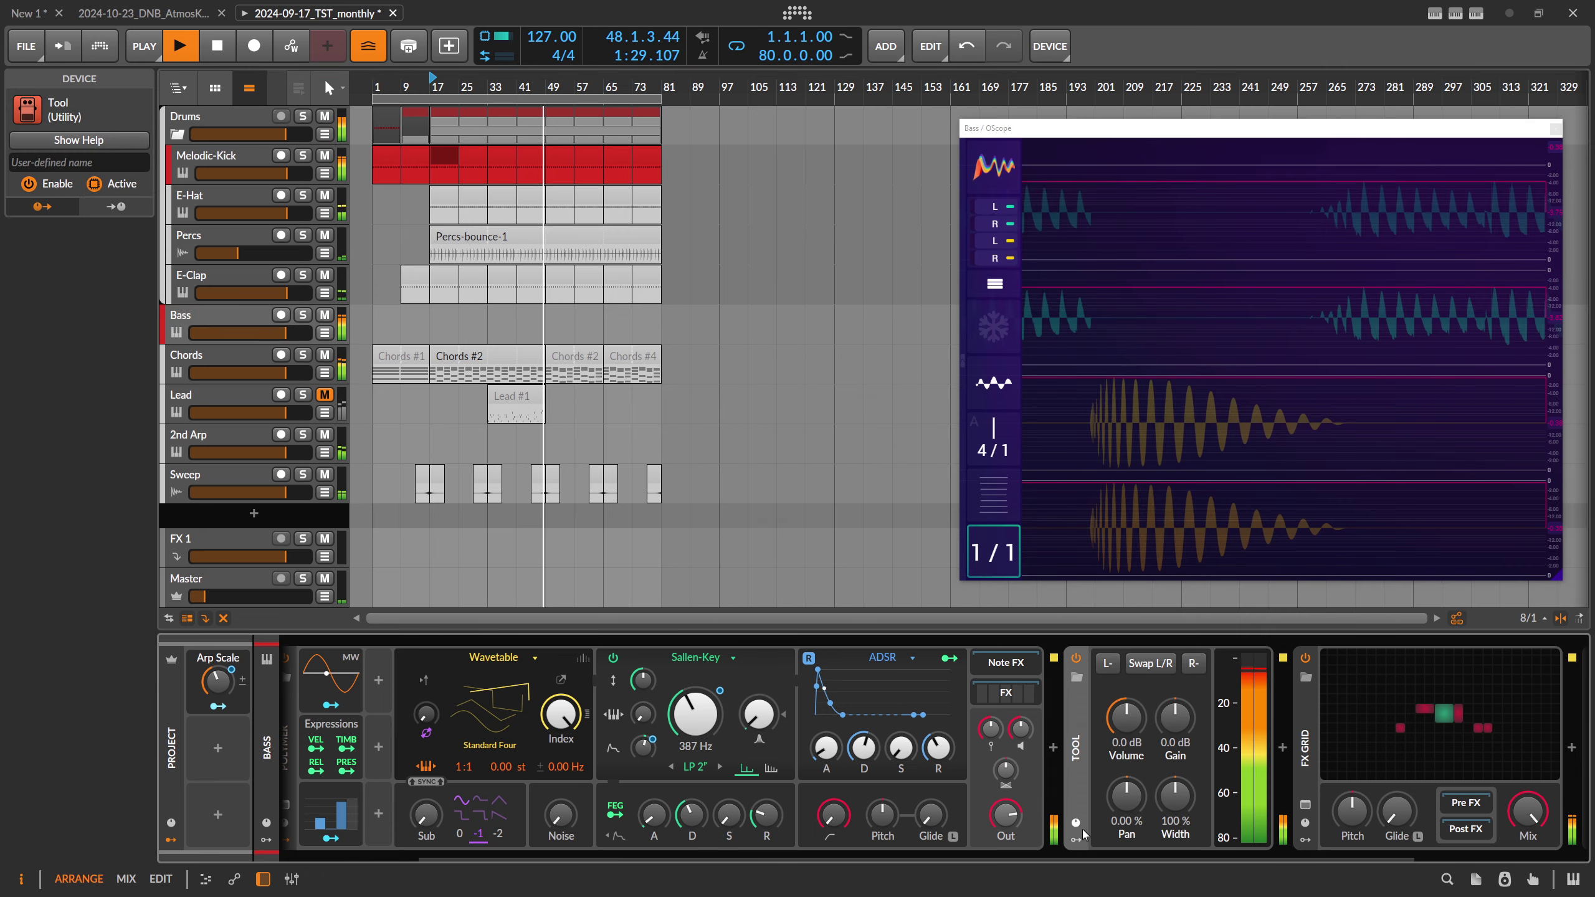
- Add an Audio Rate modulator from Melodic-Kick (POST), cutoff 55.9 Hz, Mid, ducking Tool Volume by -0.99
click(1105, 683)
text(udio)
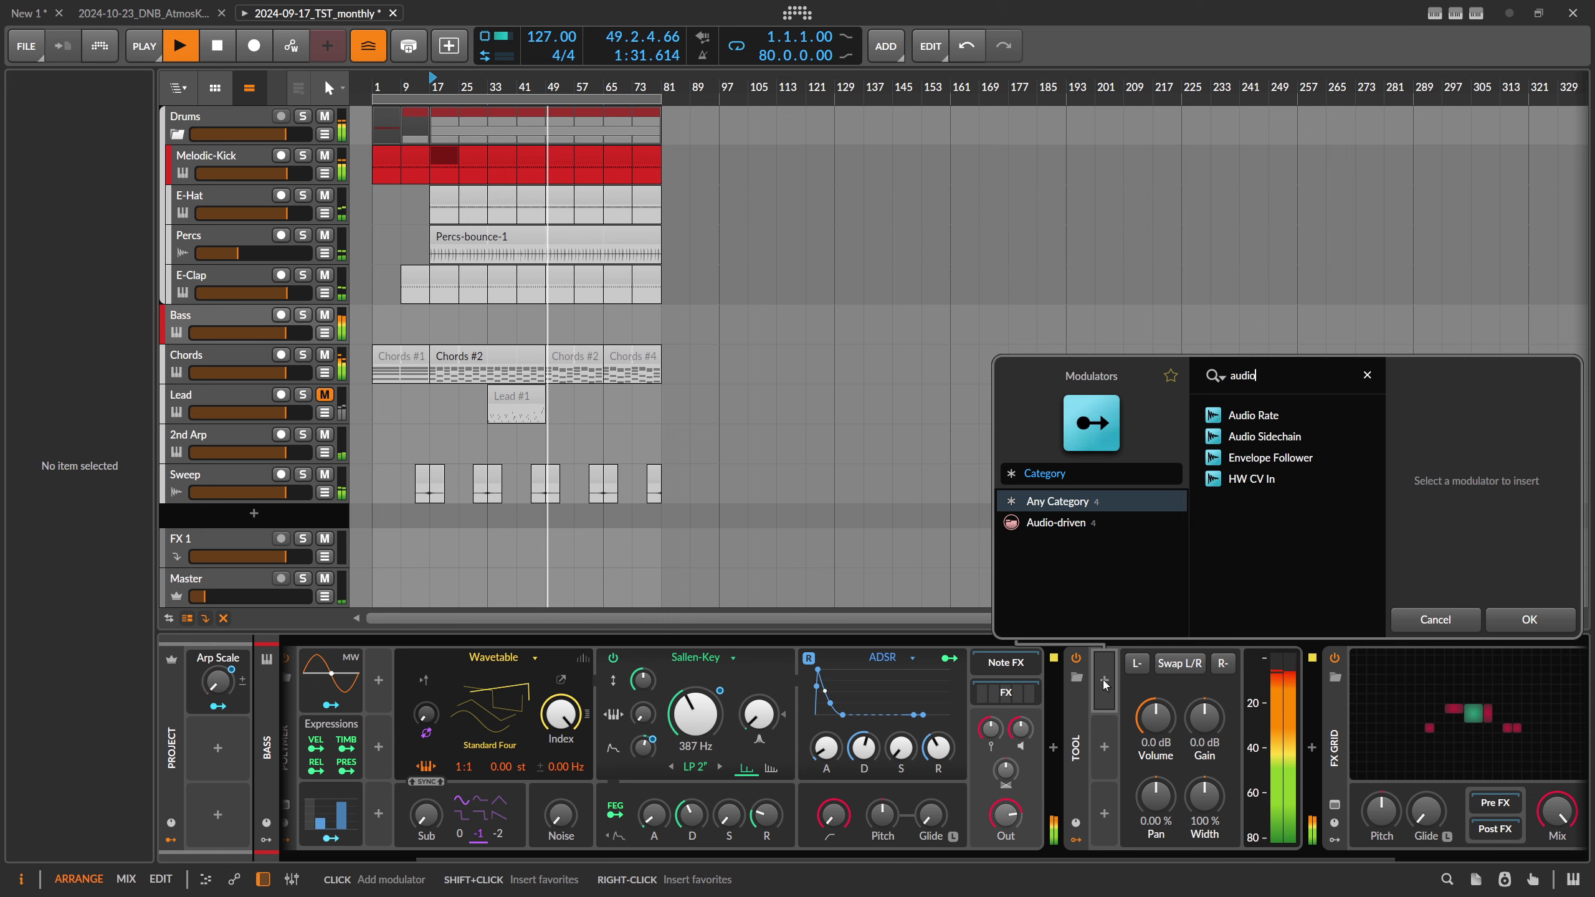
key(Return)
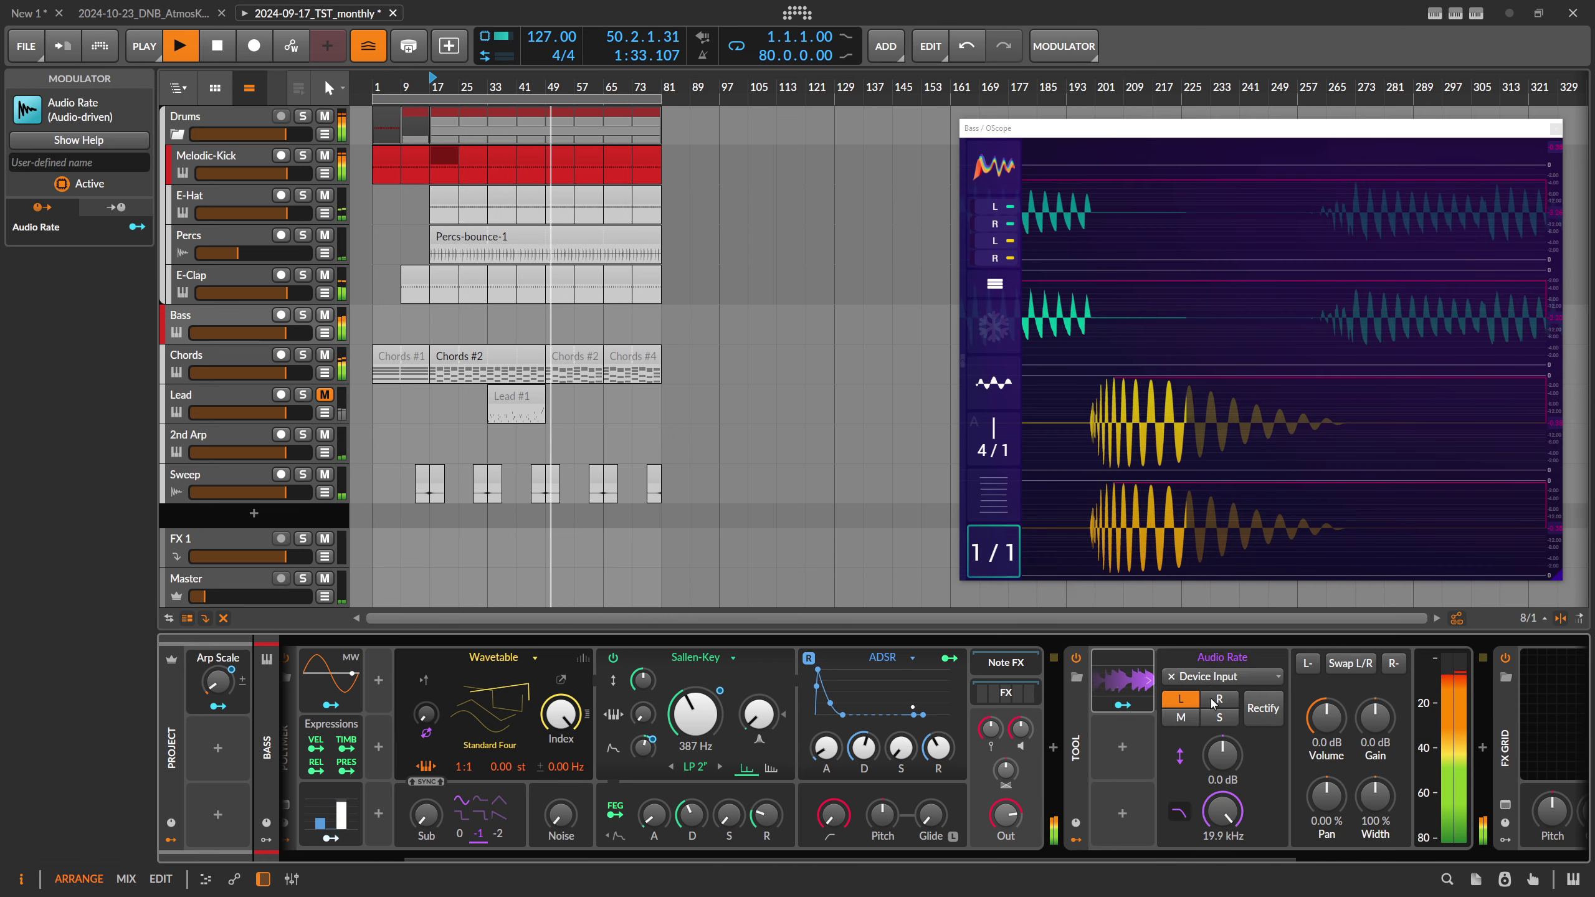
click(1212, 677)
mouse_move(1342, 741)
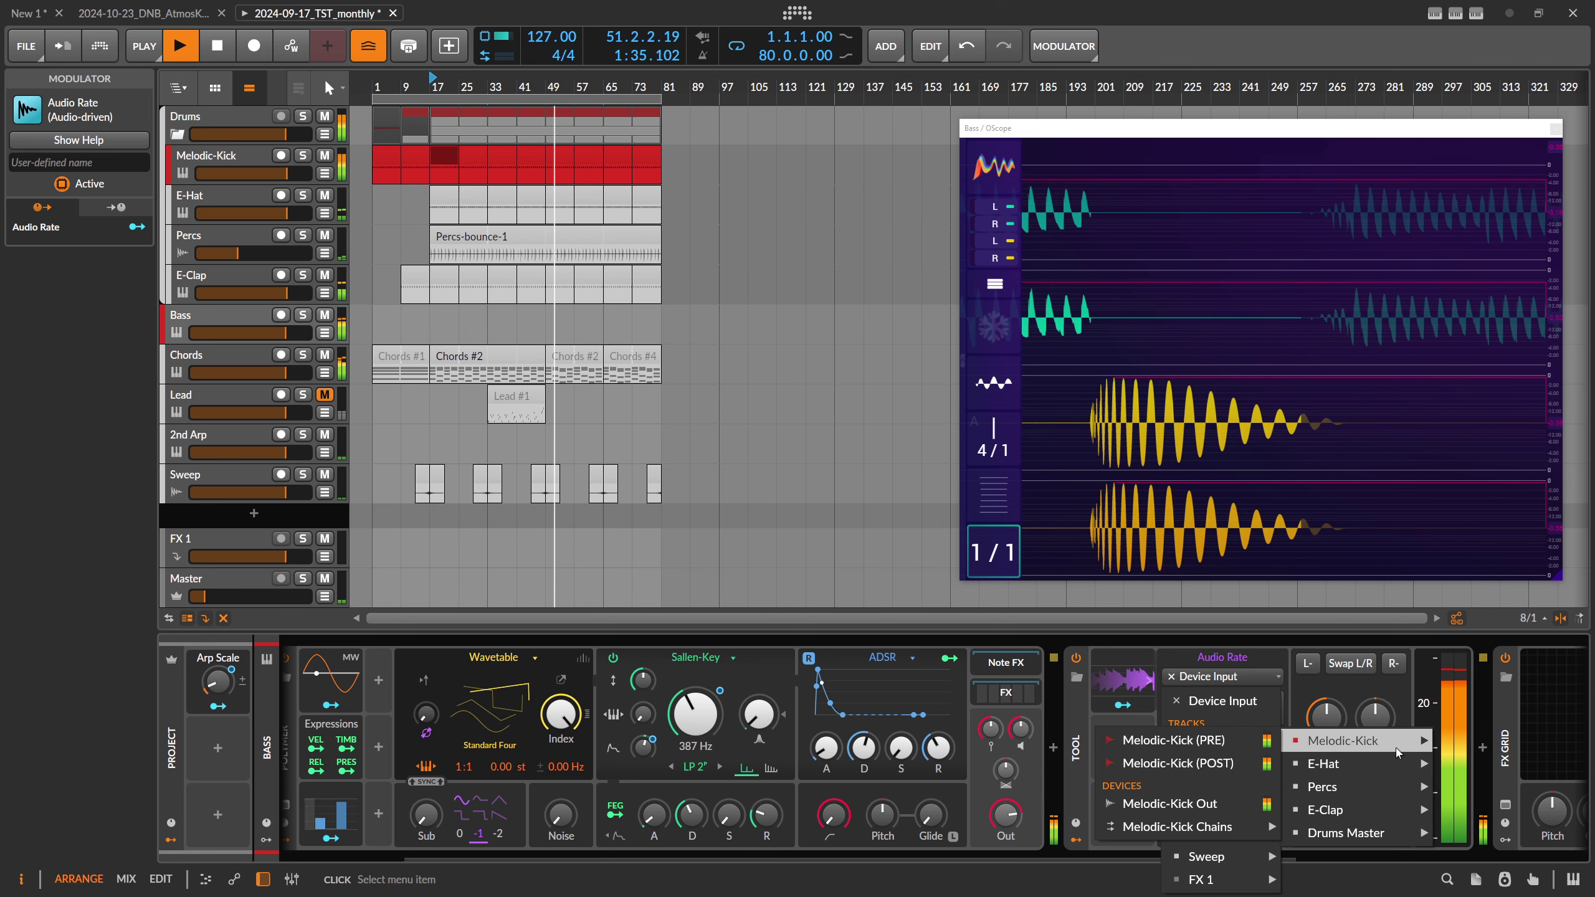
click(1274, 757)
drag(1222, 811, 1222, 879)
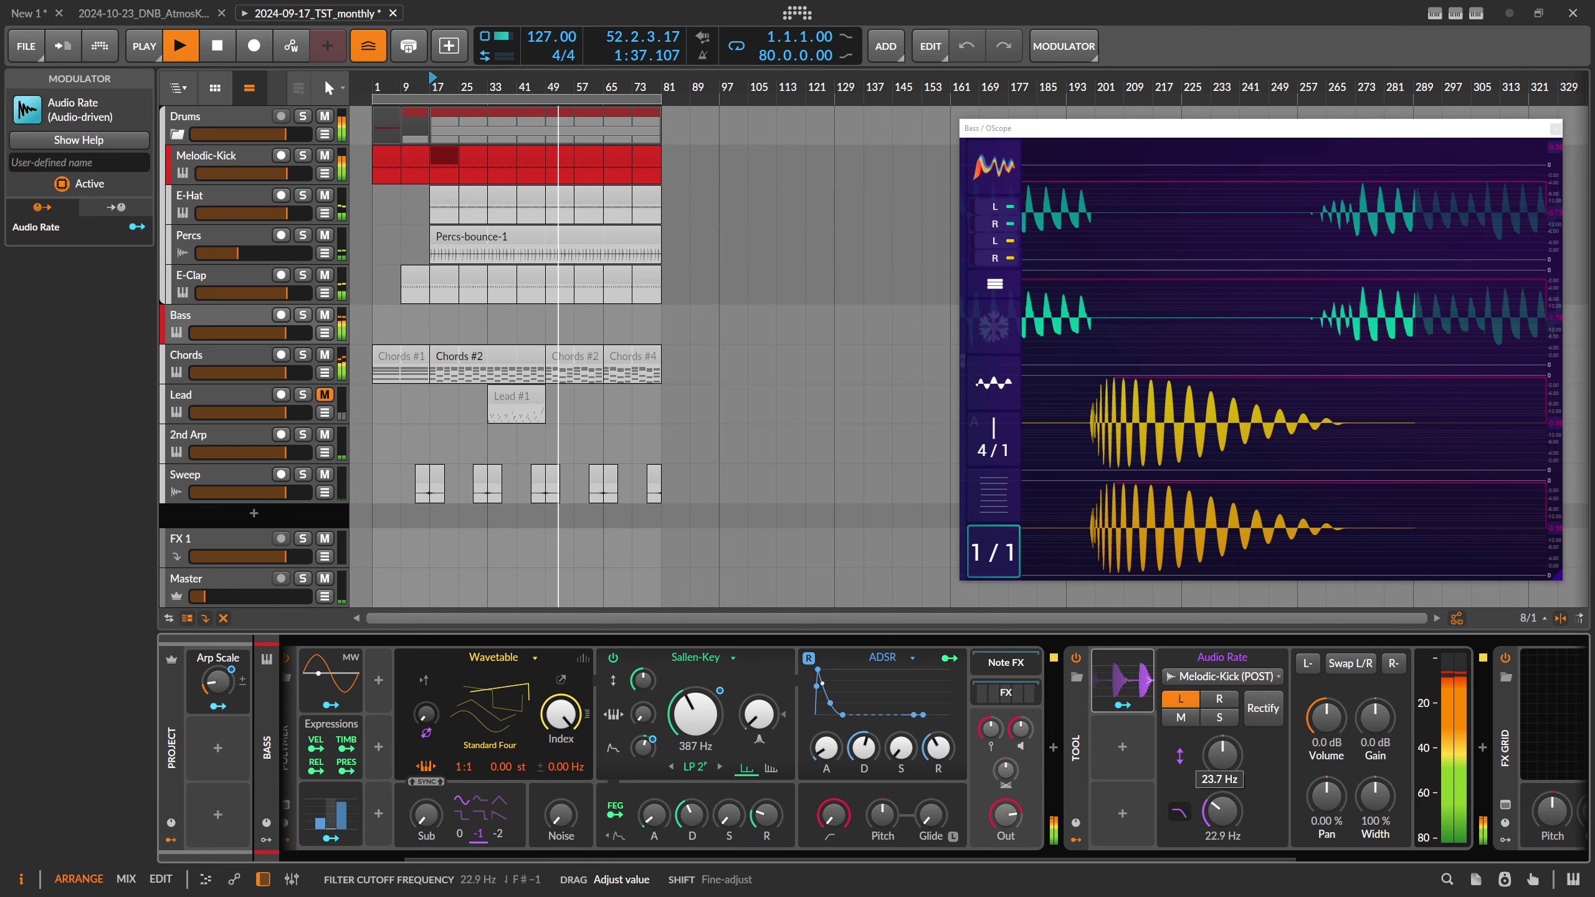
click(1193, 723)
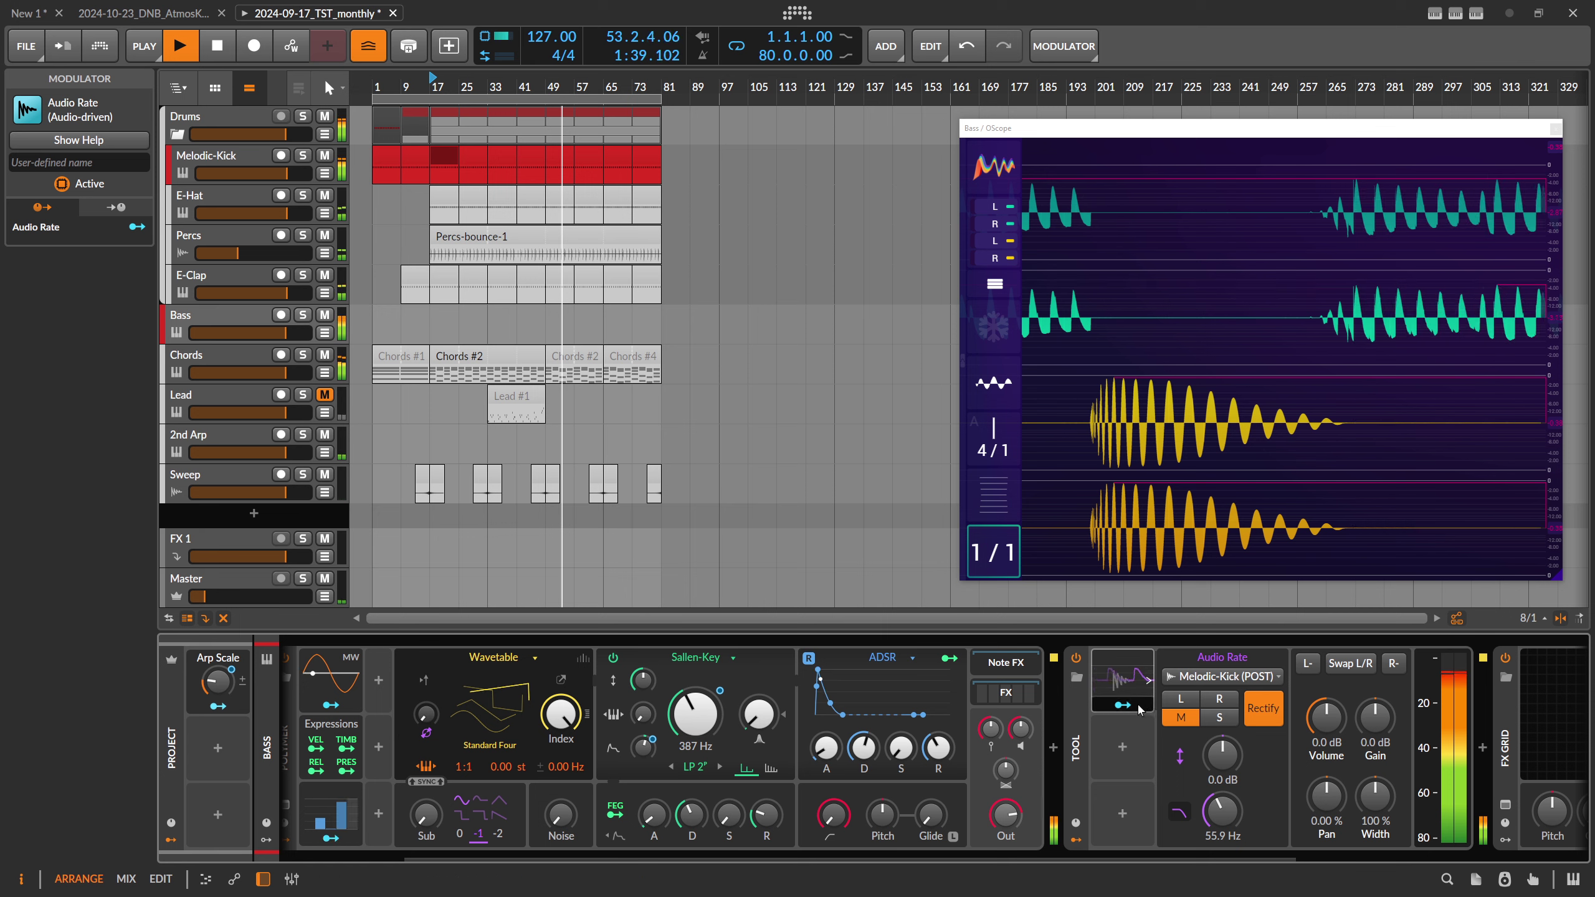
drag(1331, 712, 1332, 792)
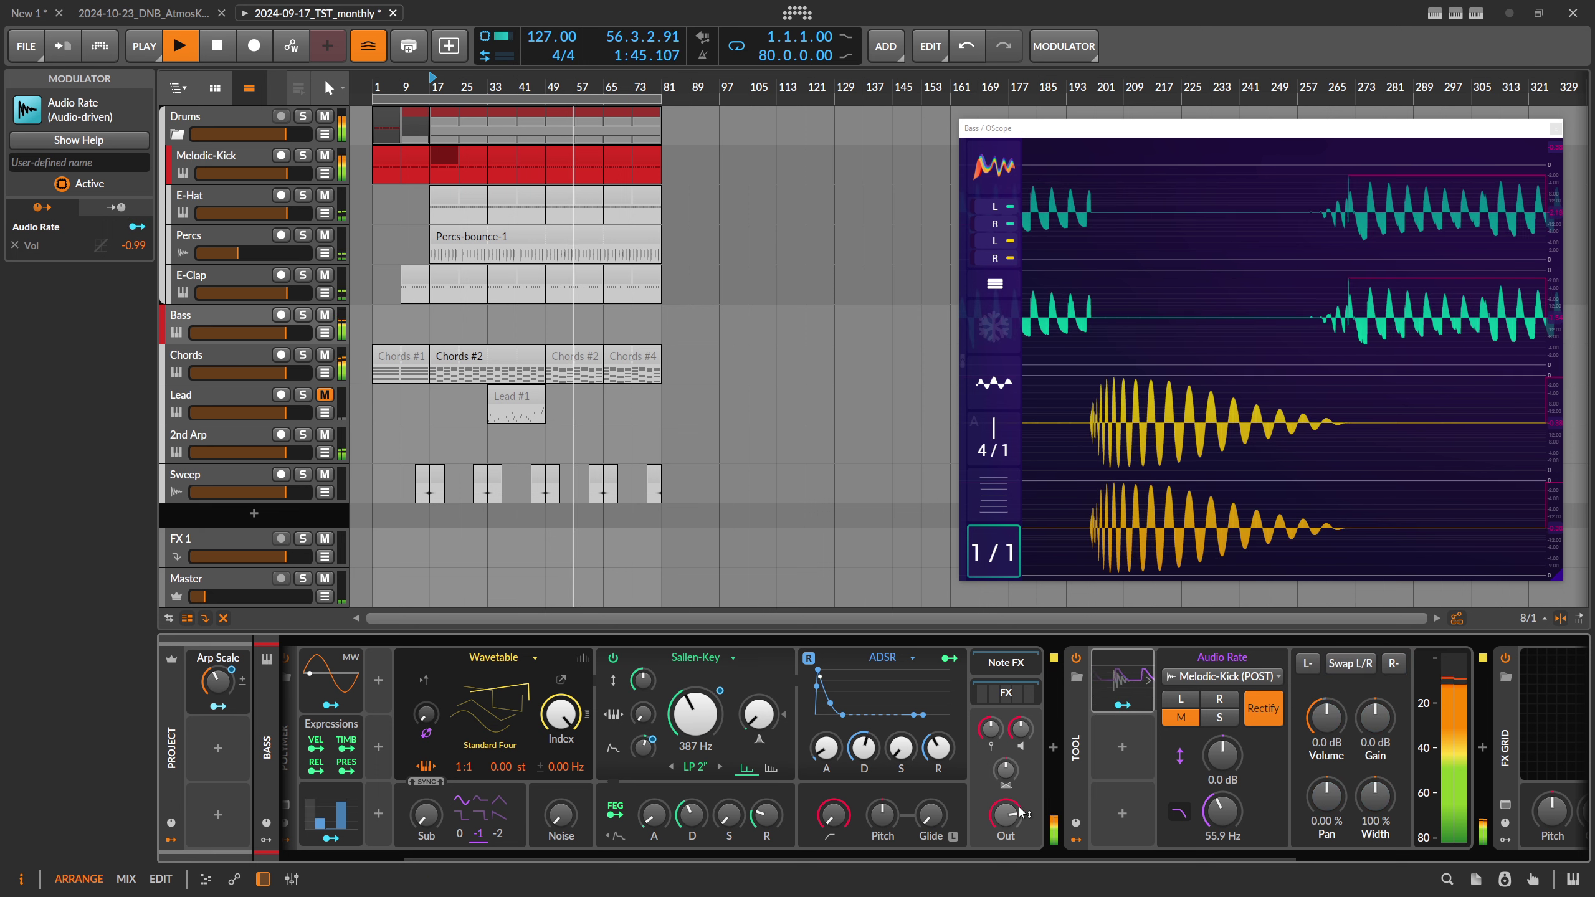
drag(969, 858, 1195, 857)
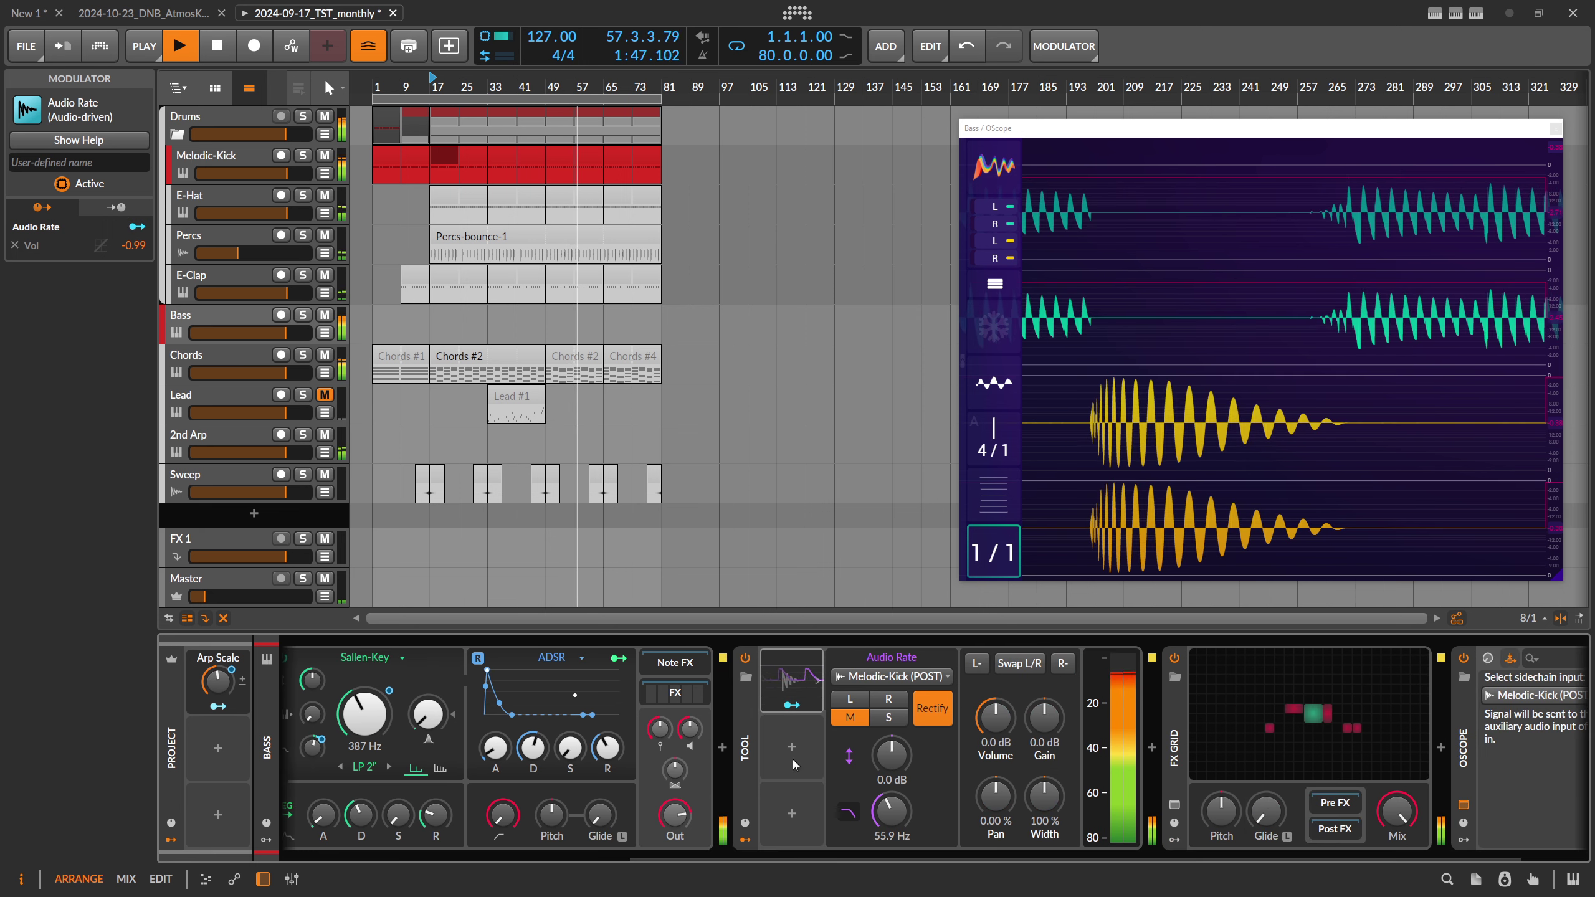
- Review the Bass FX Grid patch, bring the Master volume back up from -49.9 dB, and close the grid
click(1256, 703)
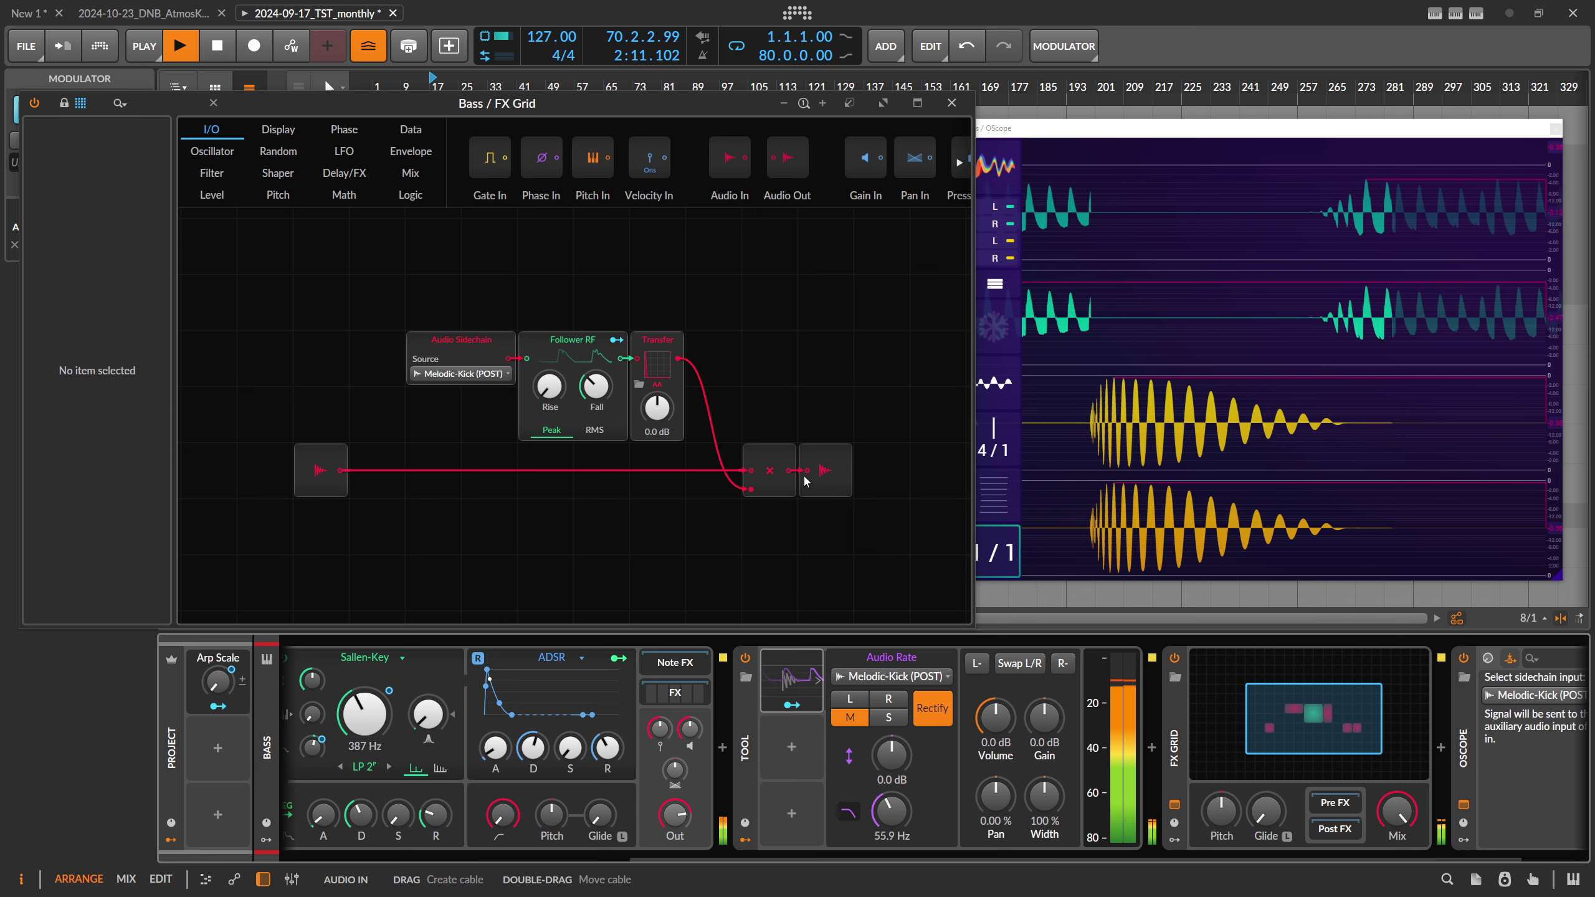
click(168, 732)
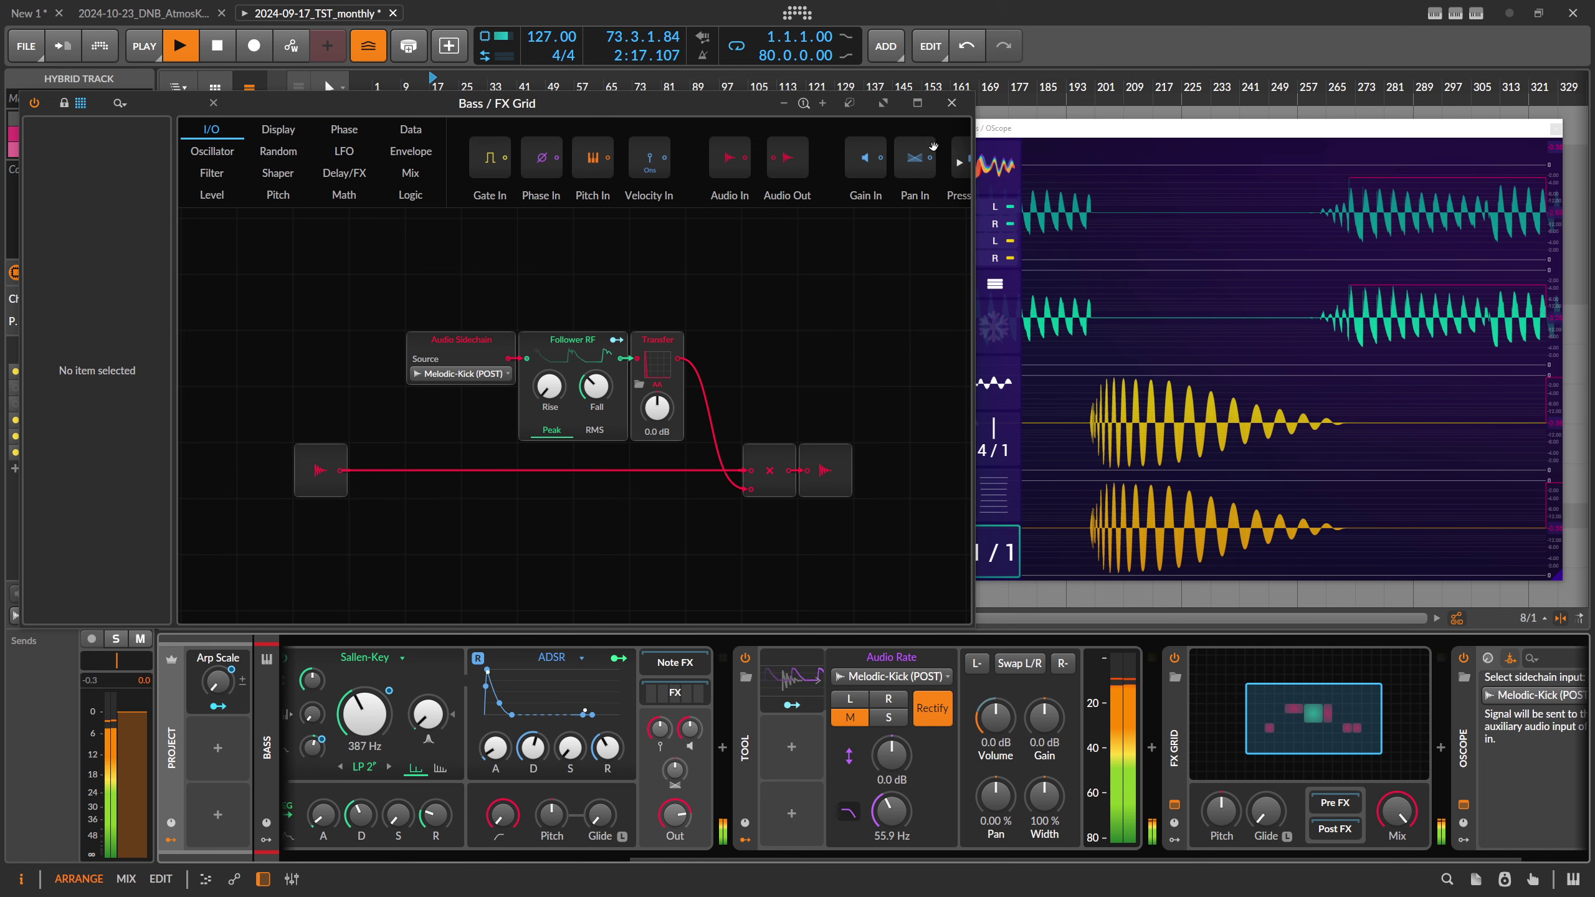
click(951, 104)
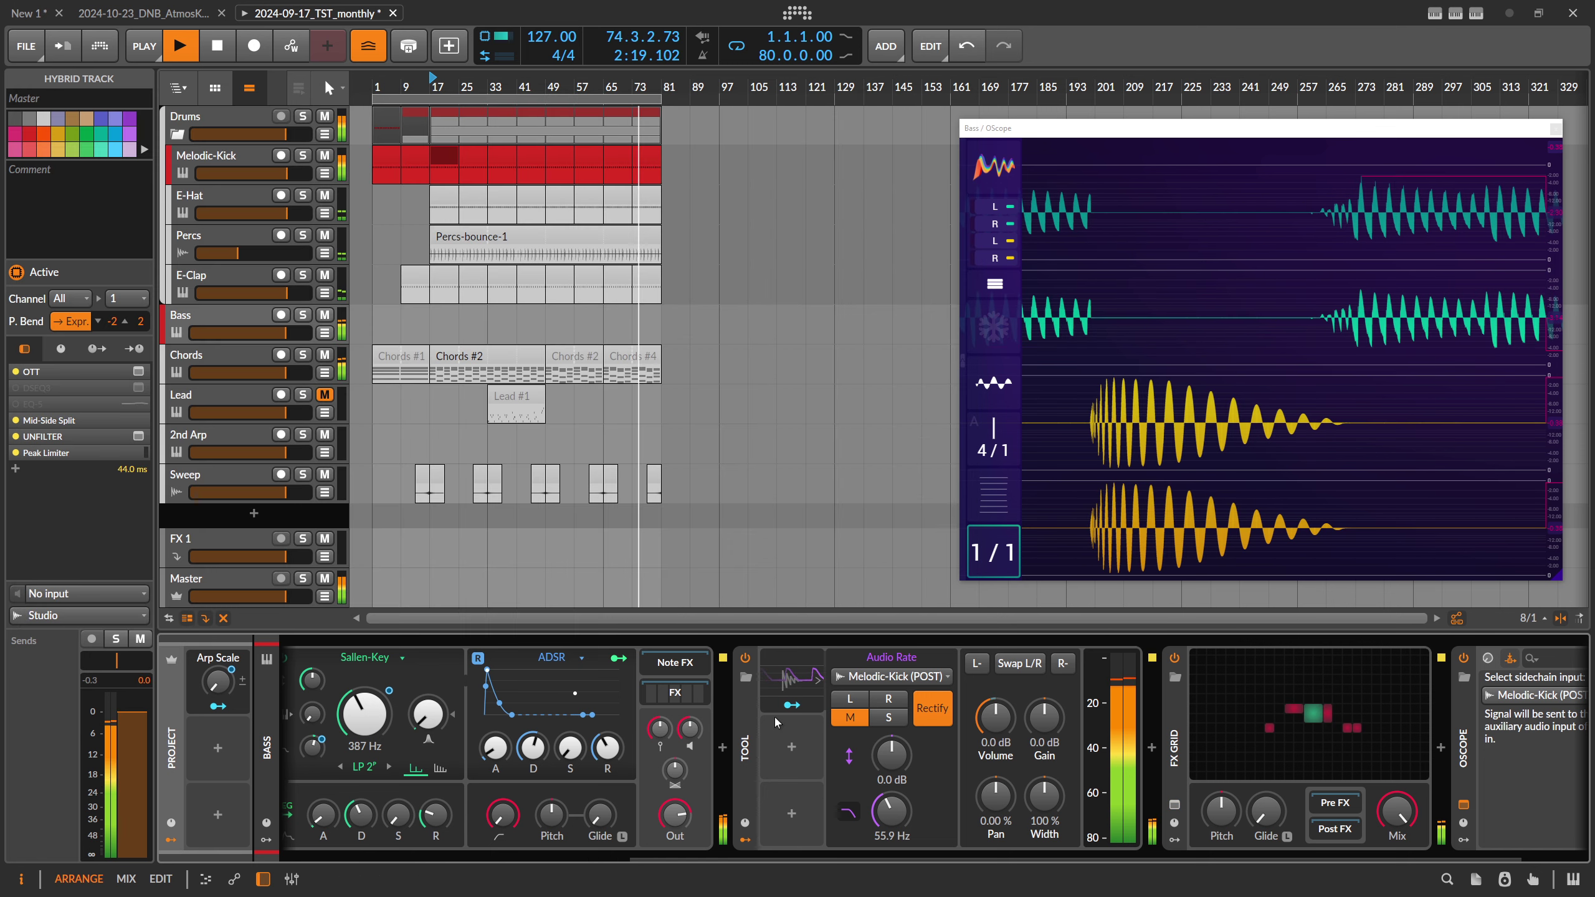
- Collapse the Tool device's Audio Rate modulator and zoom in the arrangement timeline
click(750, 733)
click(798, 678)
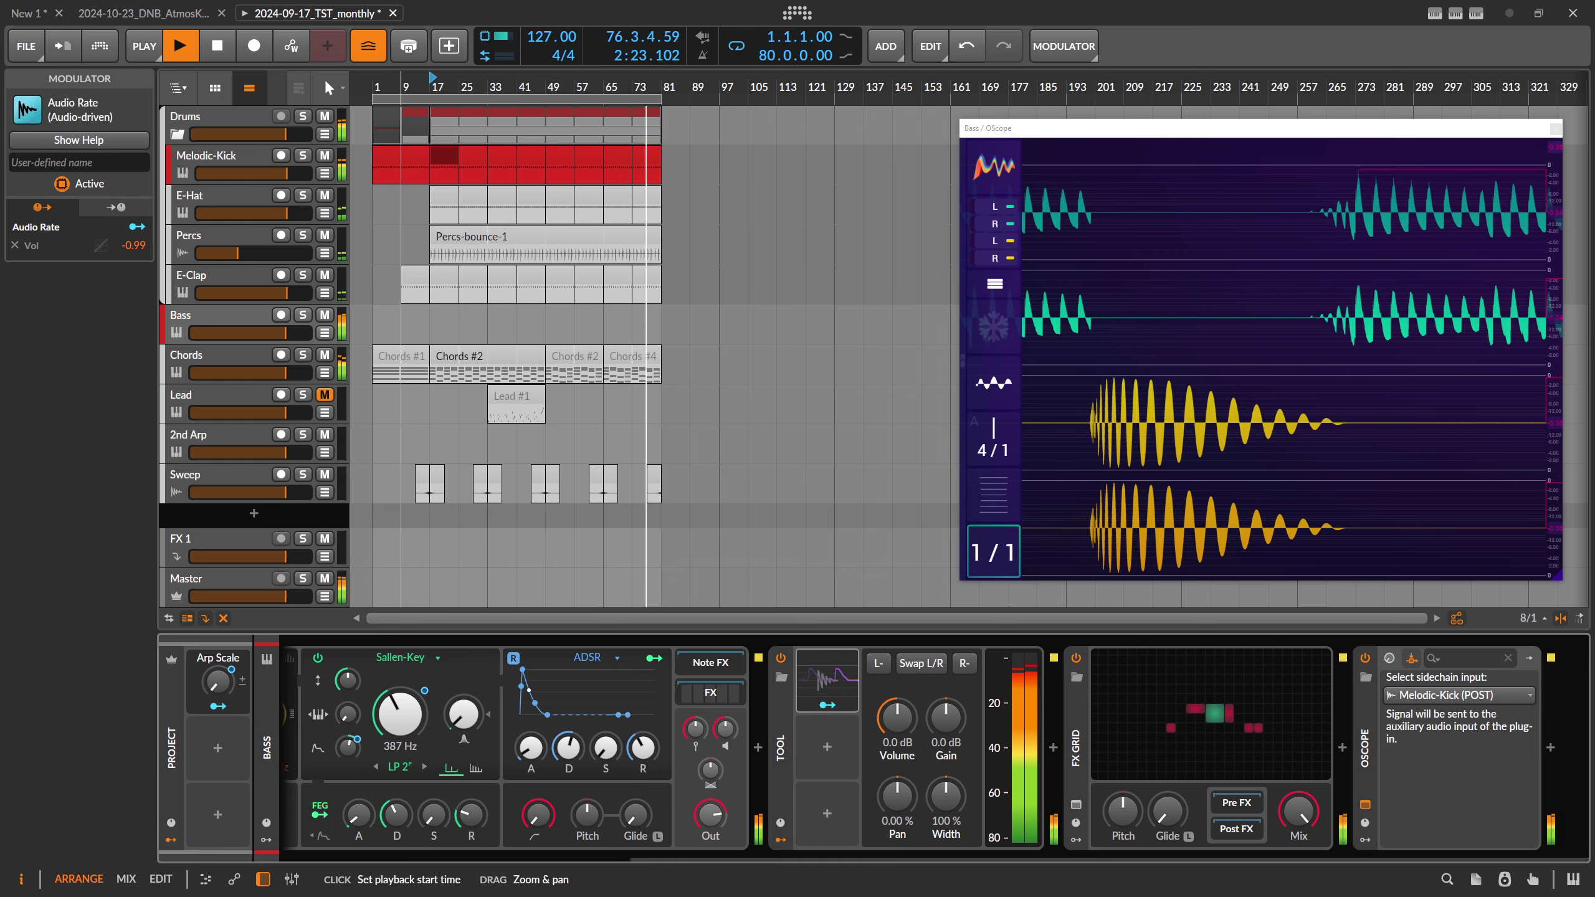
drag(405, 86, 405, 120)
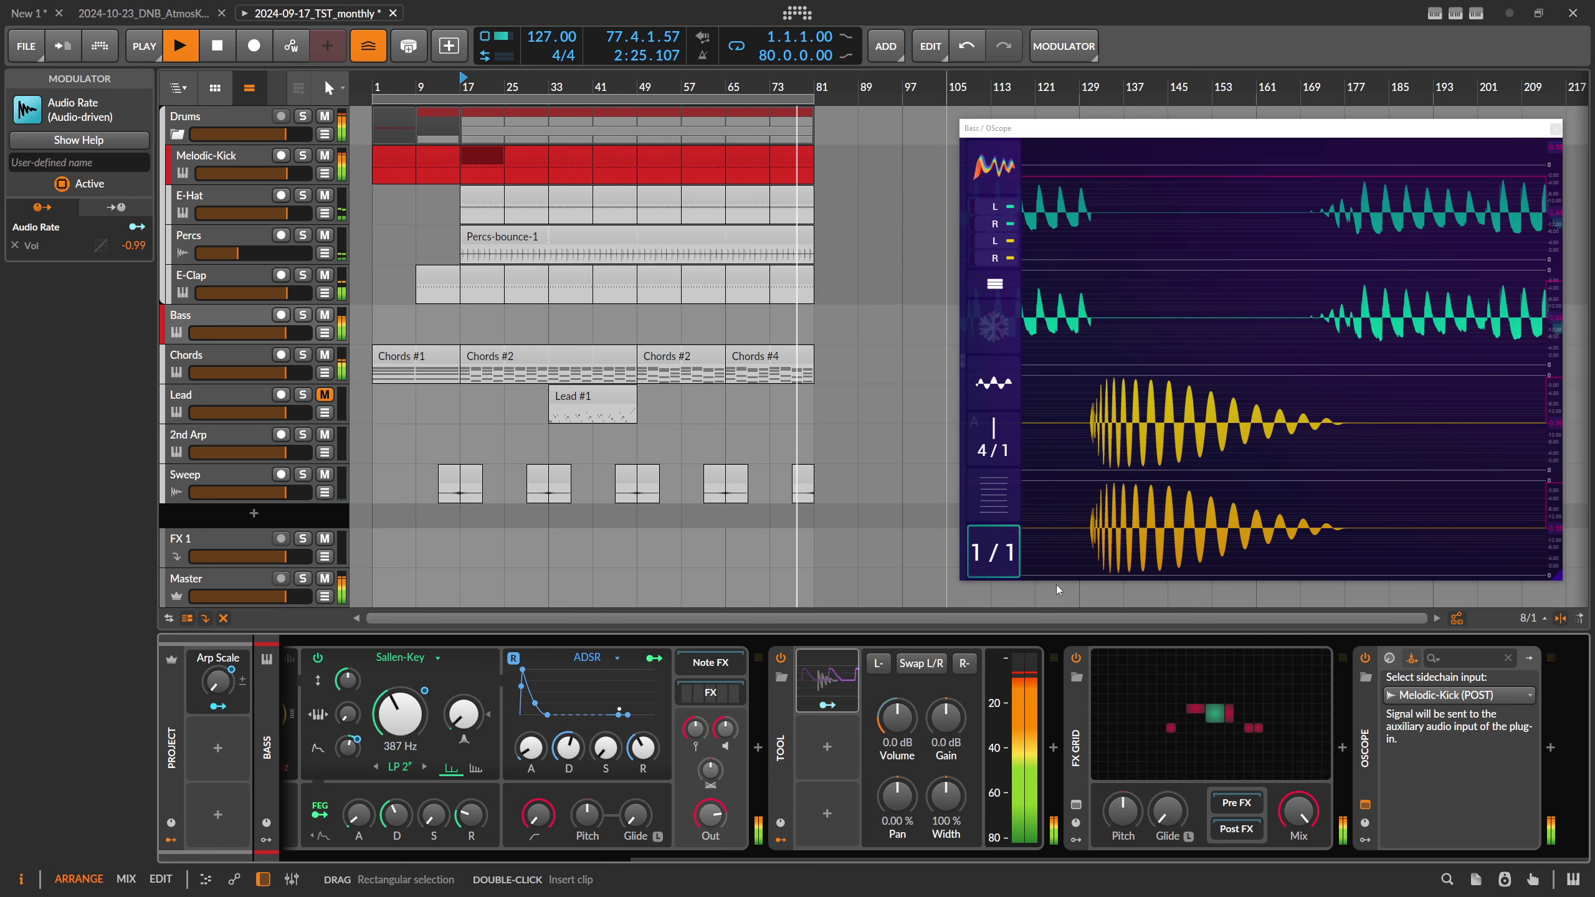